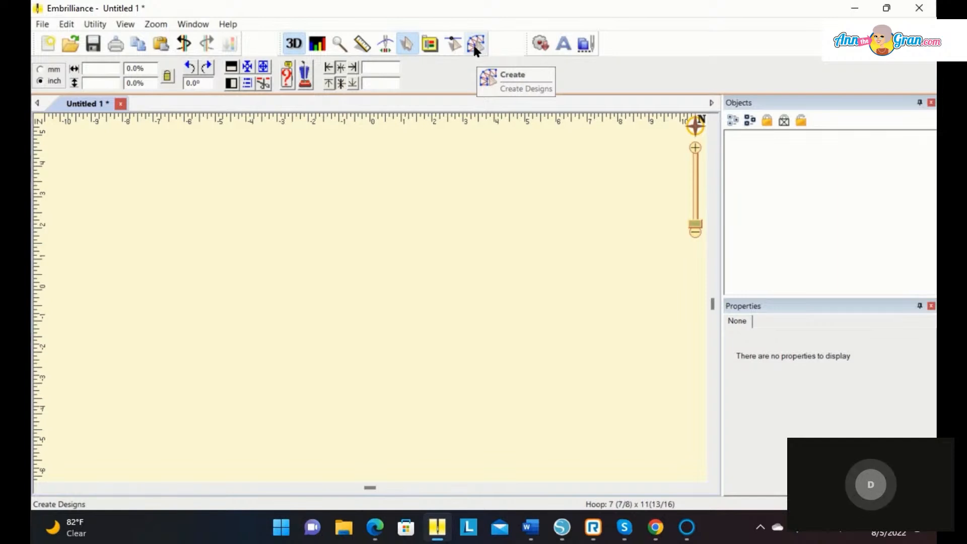
Switch to design creation mode and import the golf flag image pg96684 from the JPGs folder as the background
click(474, 45)
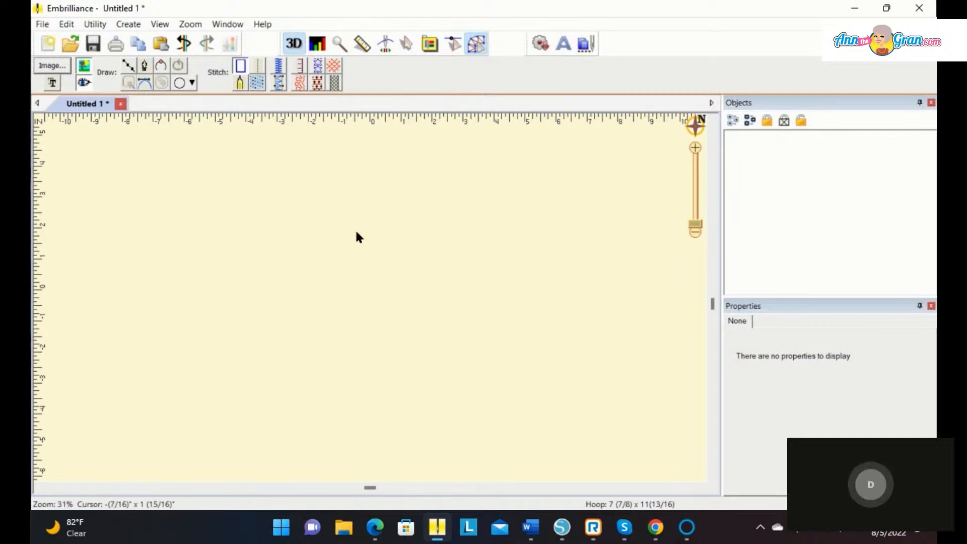
click(53, 66)
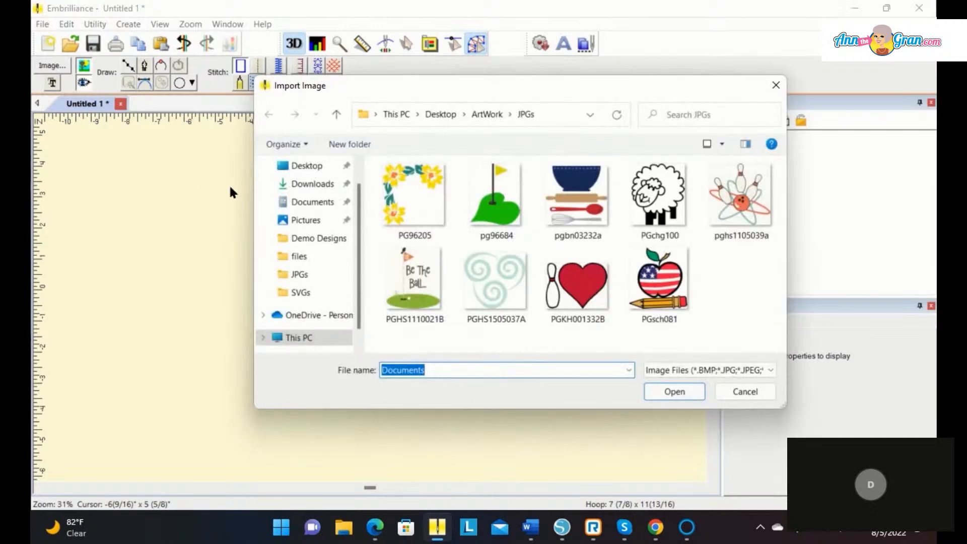
click(497, 209)
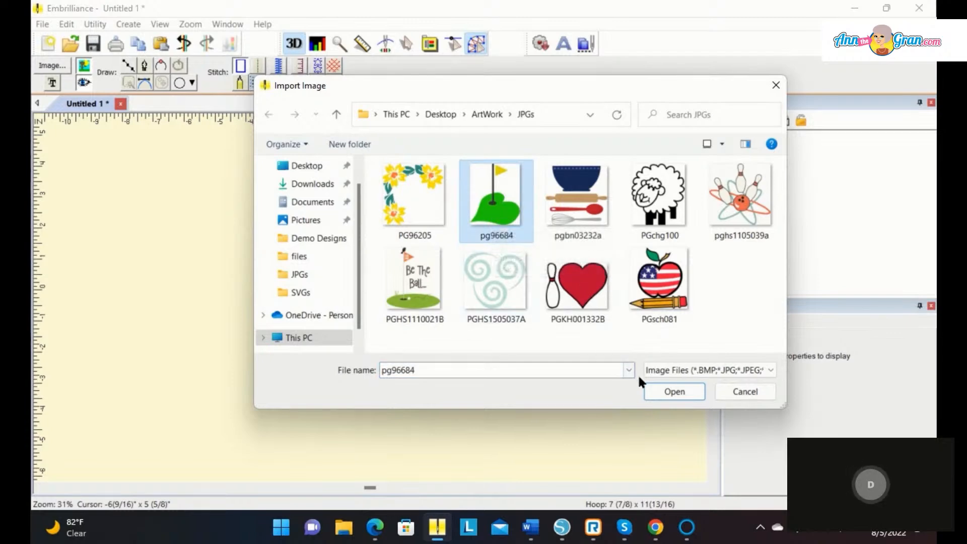
click(655, 392)
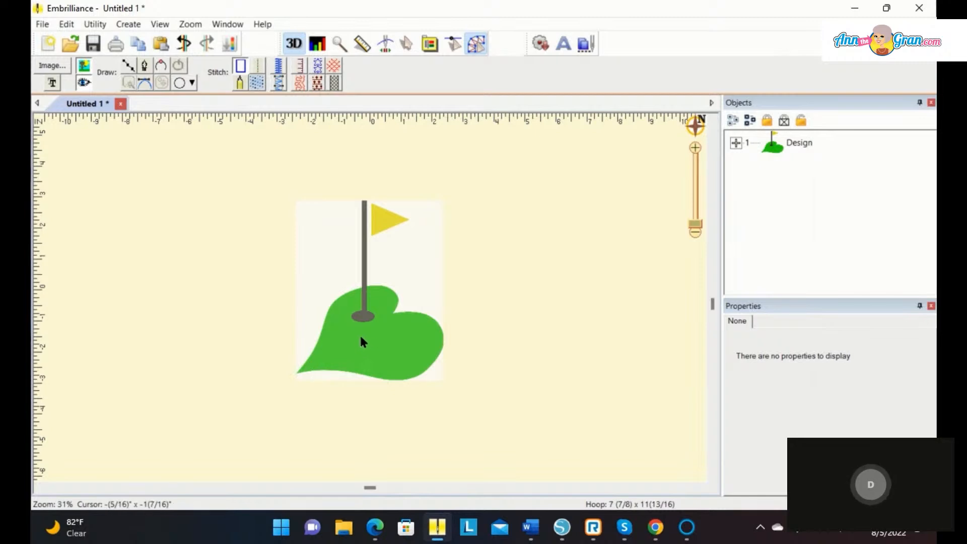
Trace the heart-shaped green with a point-by-point line, starting at its lower-left tip and going clockwise, and close the shape
click(129, 66)
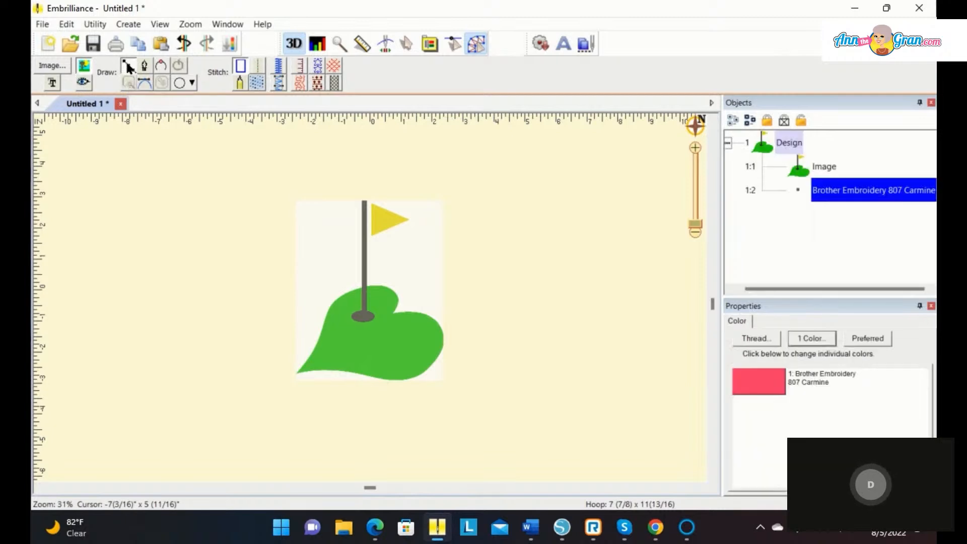
click(295, 374)
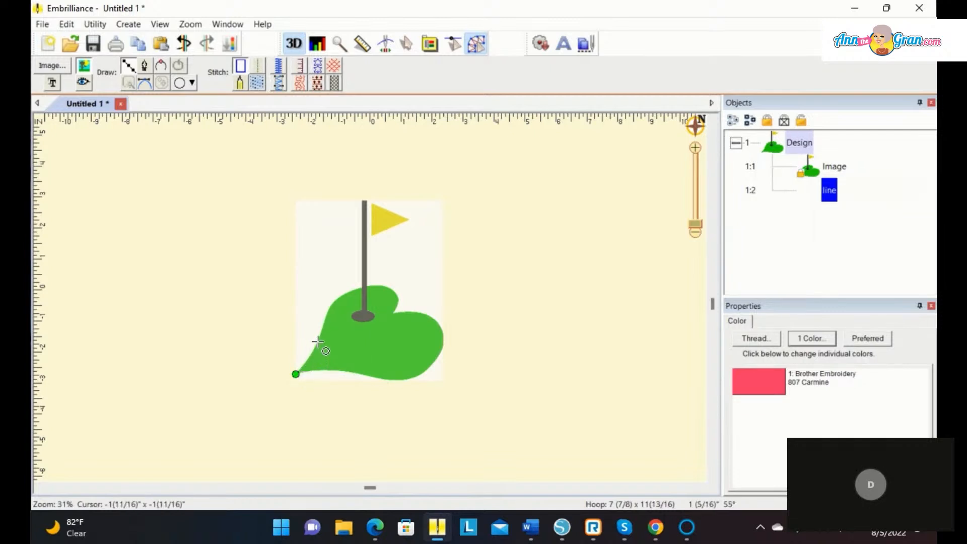
click(318, 341)
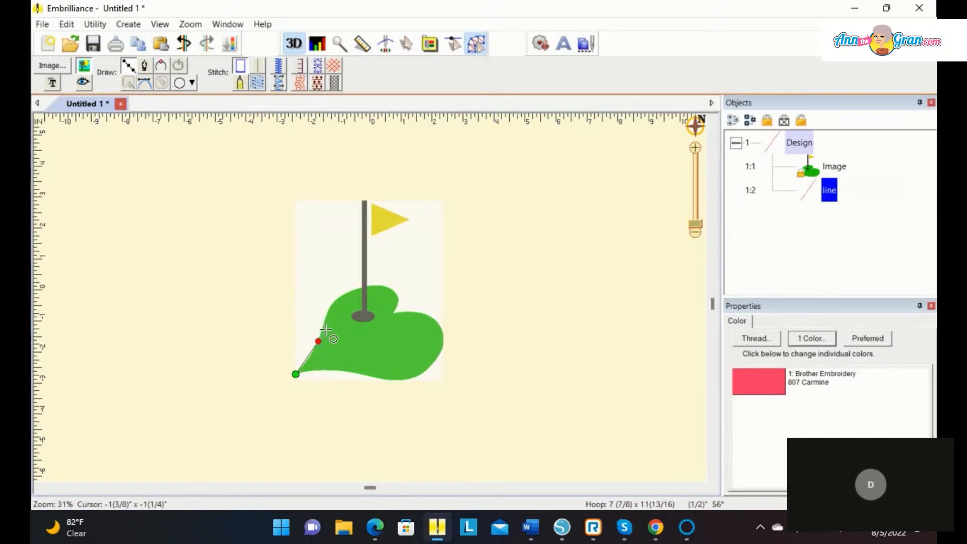
click(333, 301)
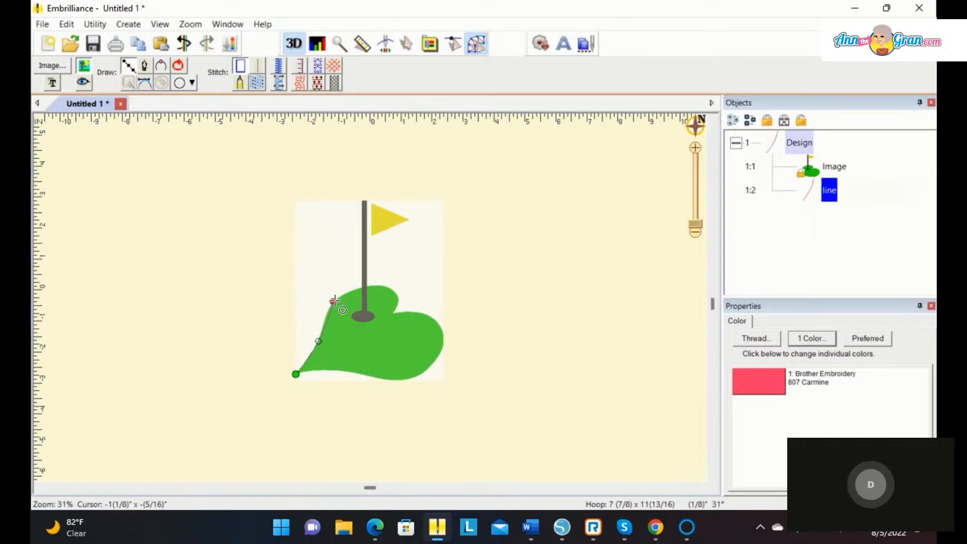
click(366, 286)
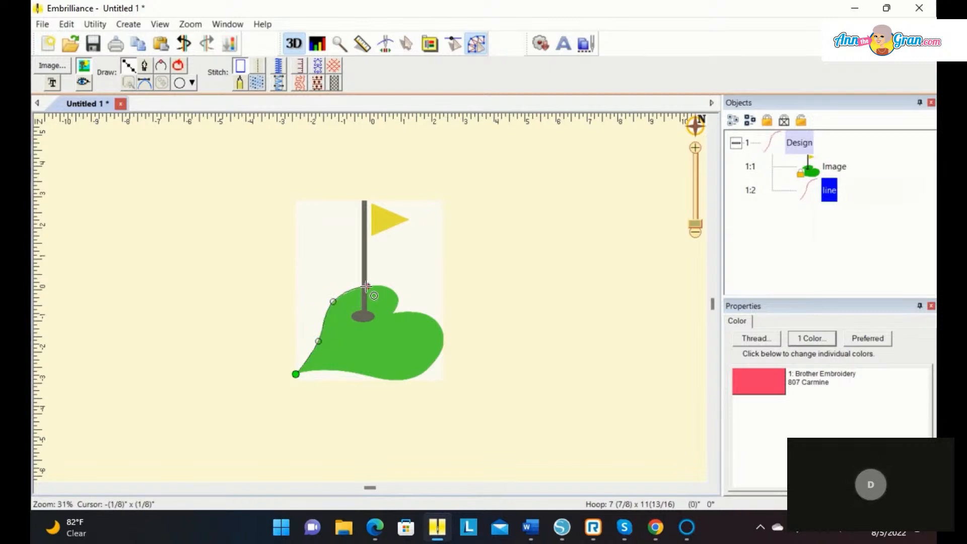
click(395, 294)
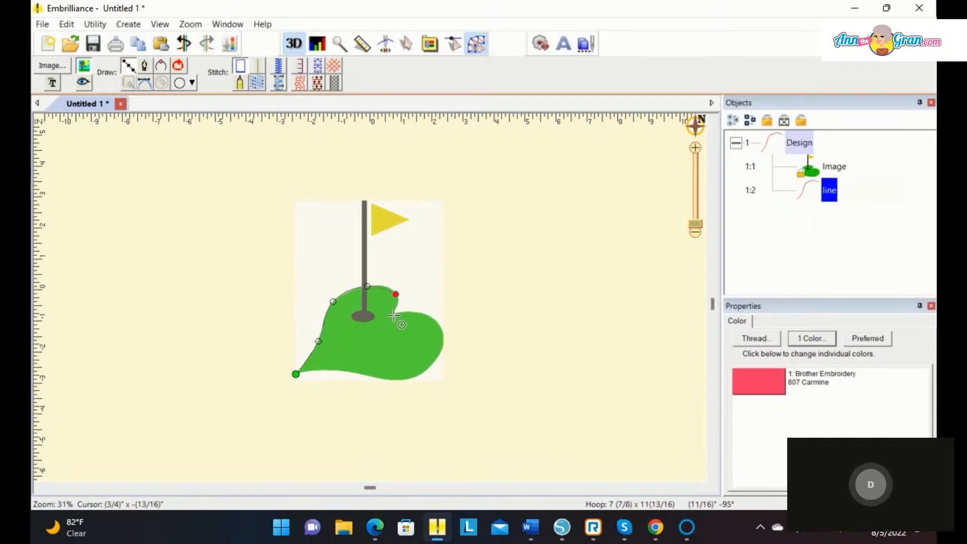
click(394, 316)
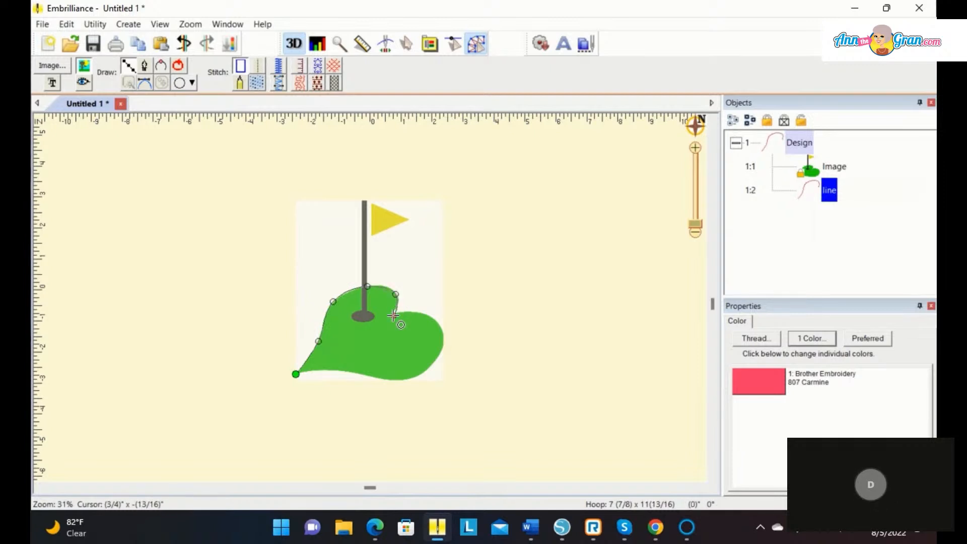
click(419, 313)
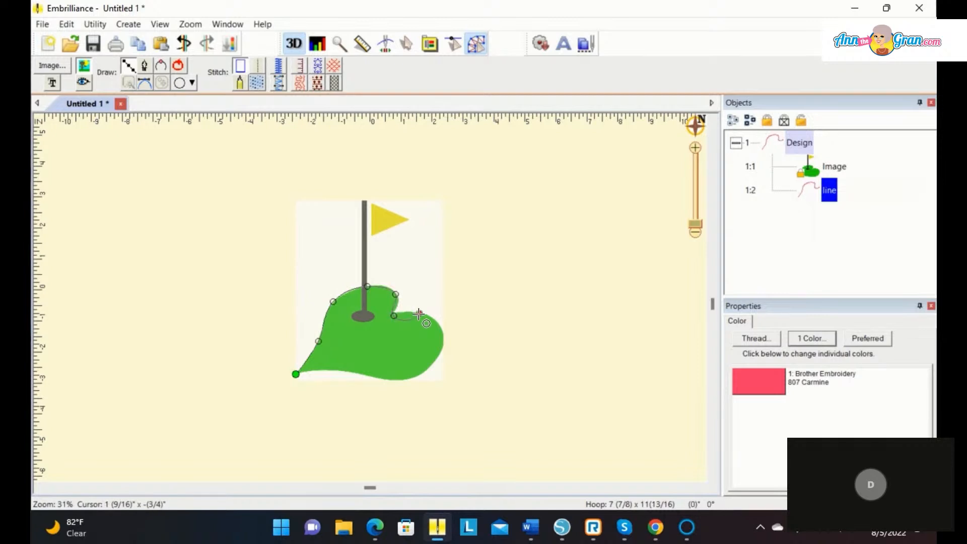
click(444, 340)
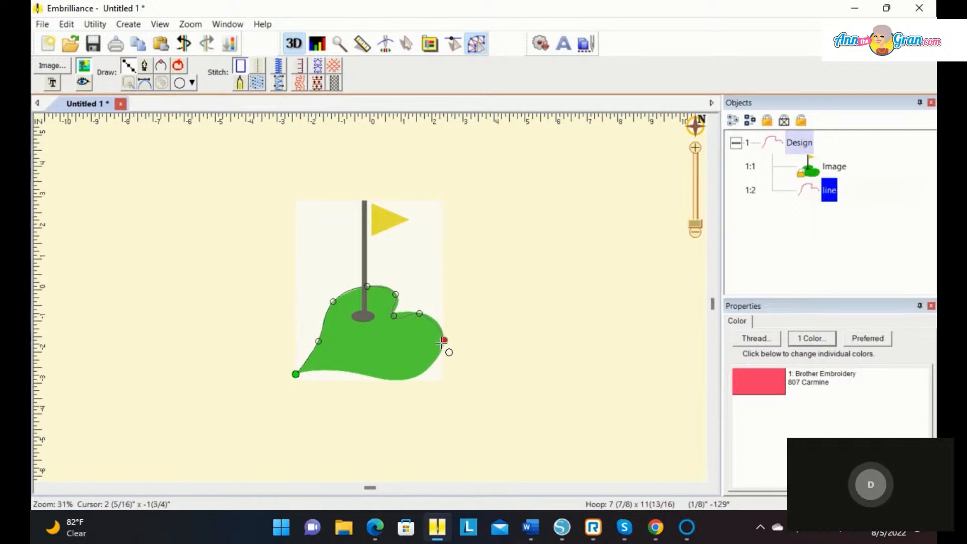
click(414, 376)
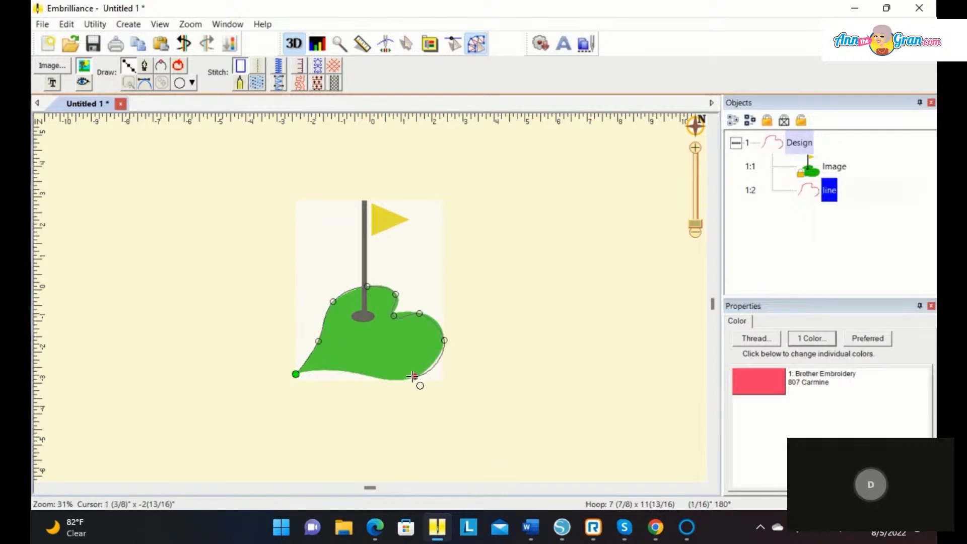
click(360, 371)
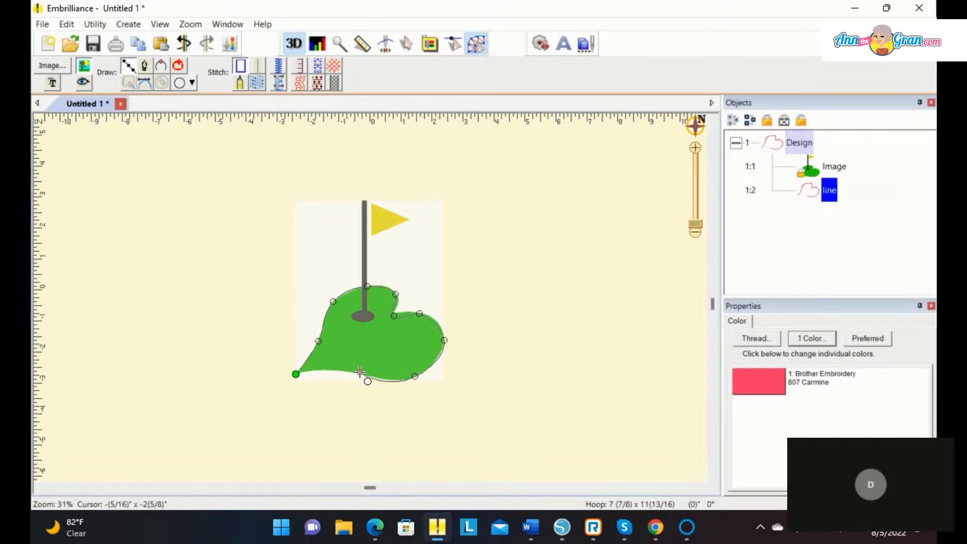
click(179, 67)
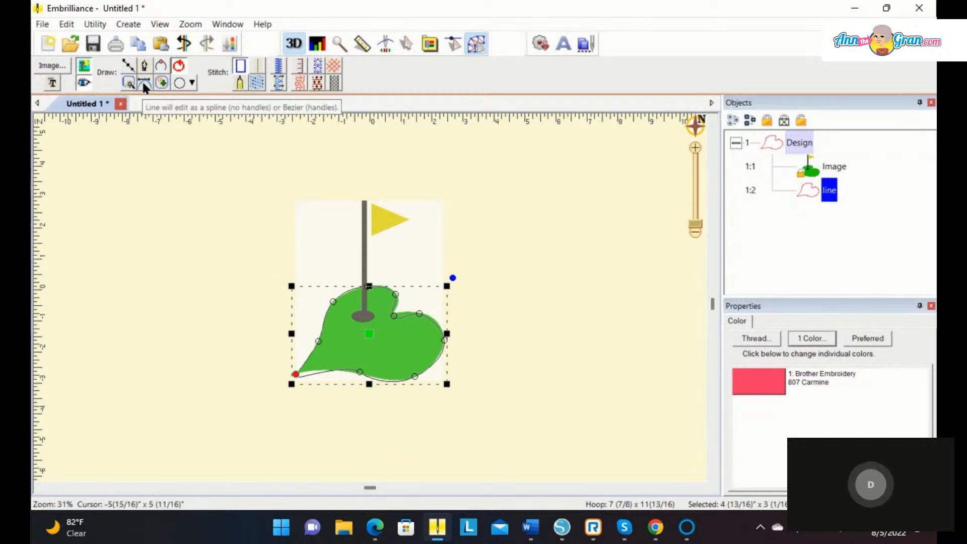
Convert the outline node on the lower edge of the green, nearest the tip, to a cusp
click(333, 302)
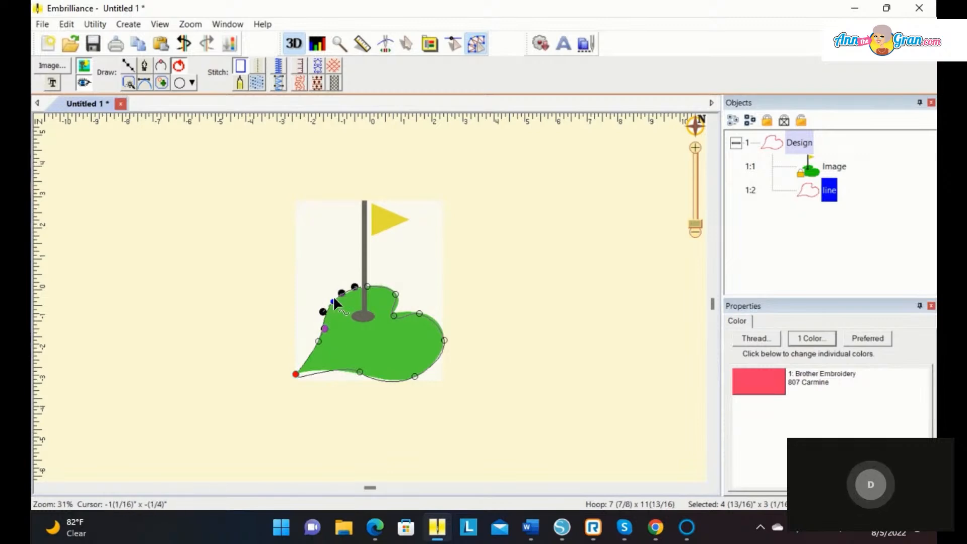
click(359, 373)
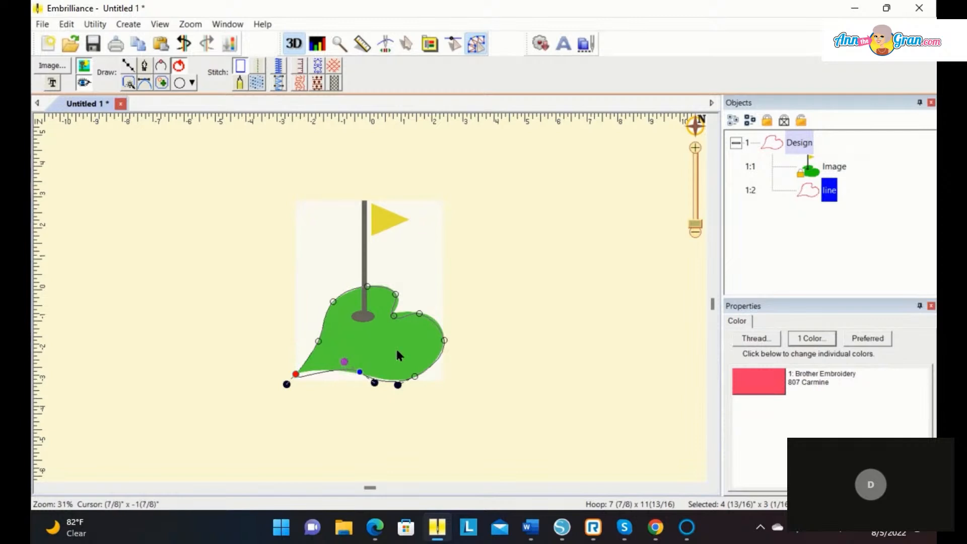
right_click(296, 379)
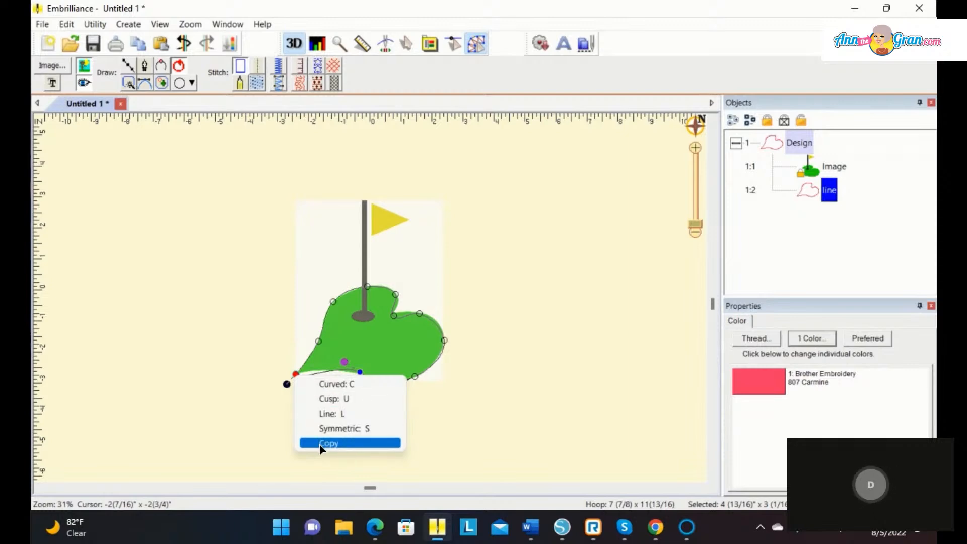
click(319, 400)
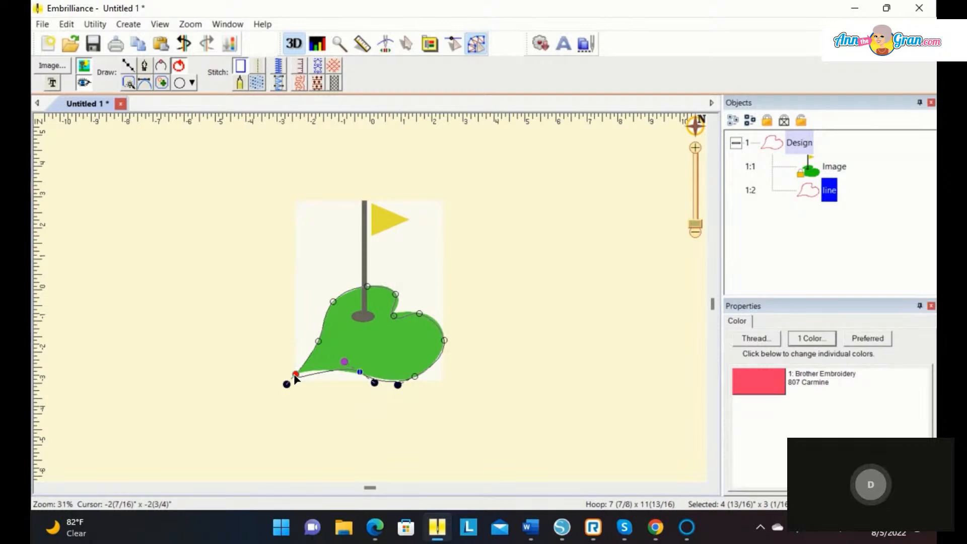
right_click(295, 375)
click(320, 400)
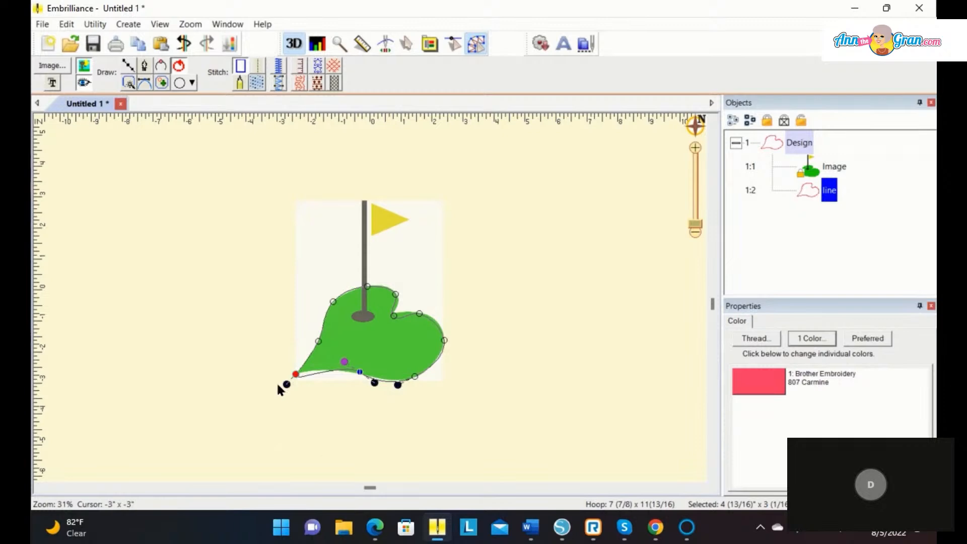
Make the outline's lower-left tip node a cusp and adjust the adjacent curve handles to follow the green's edges
click(295, 375)
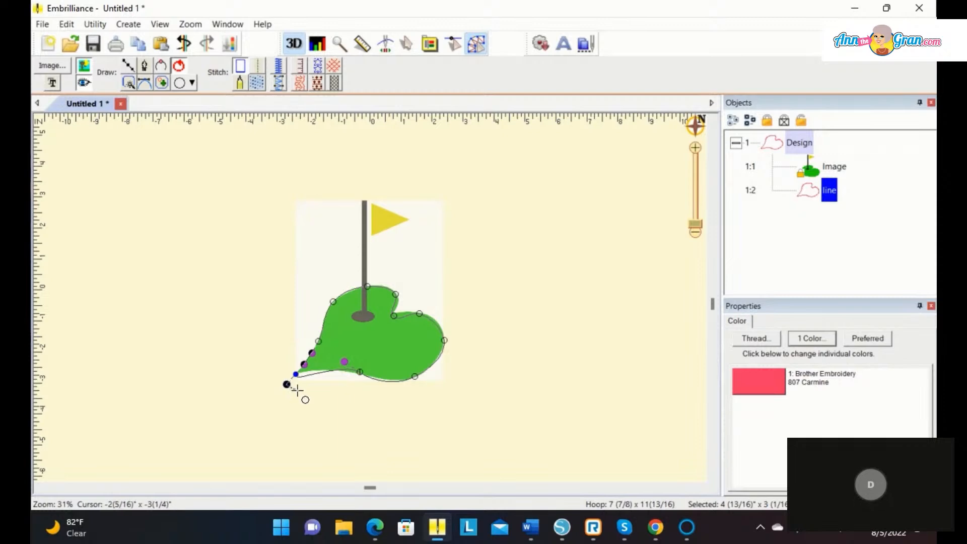
drag(286, 384, 317, 372)
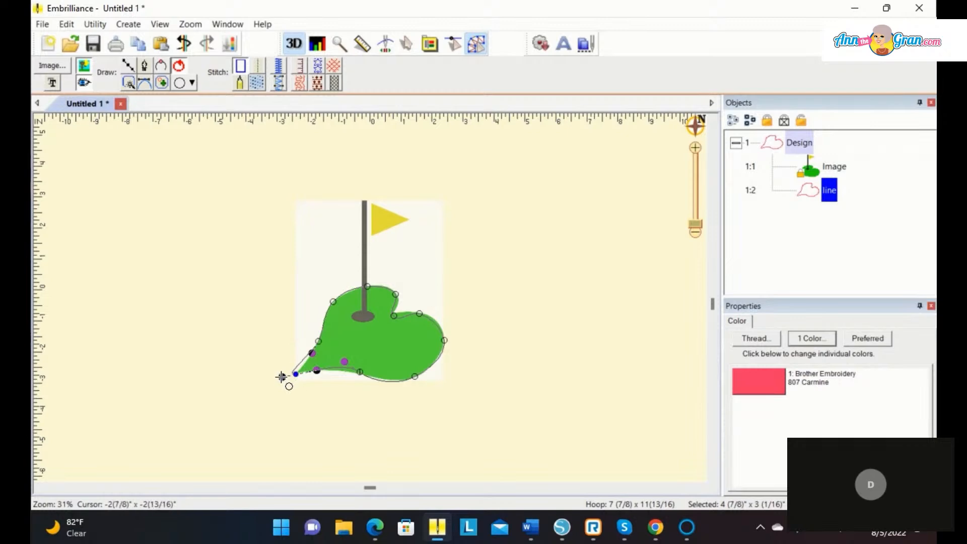
drag(281, 377, 286, 373)
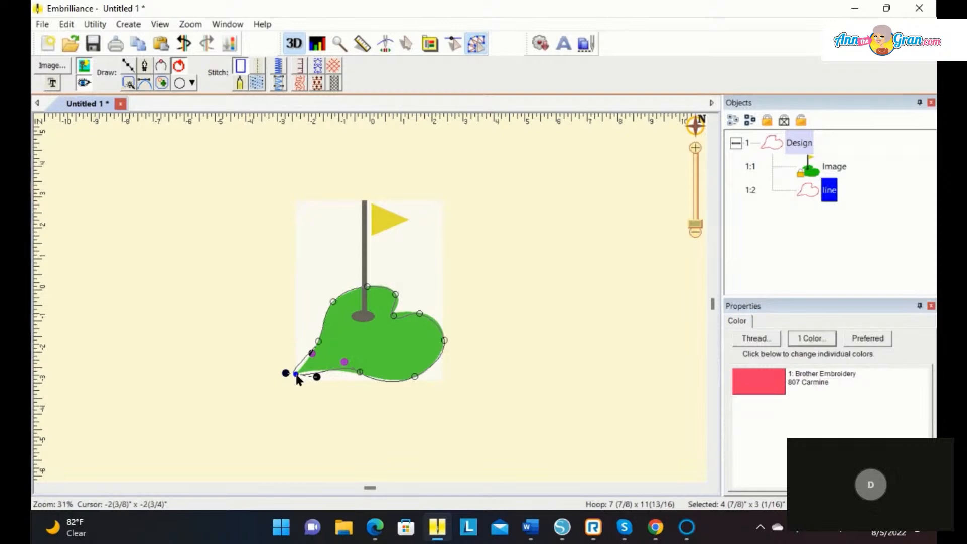
right_click(297, 377)
click(311, 399)
drag(284, 373, 298, 370)
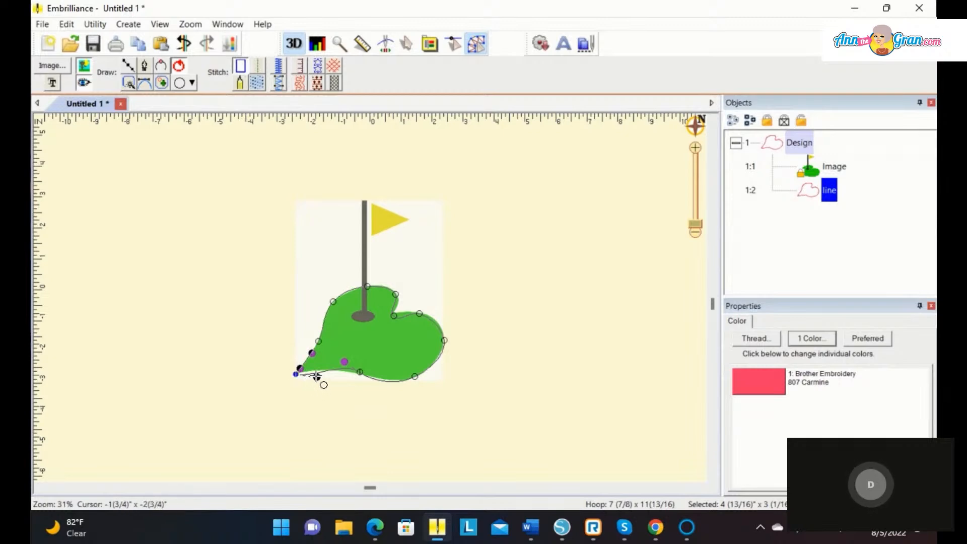
drag(316, 377, 348, 369)
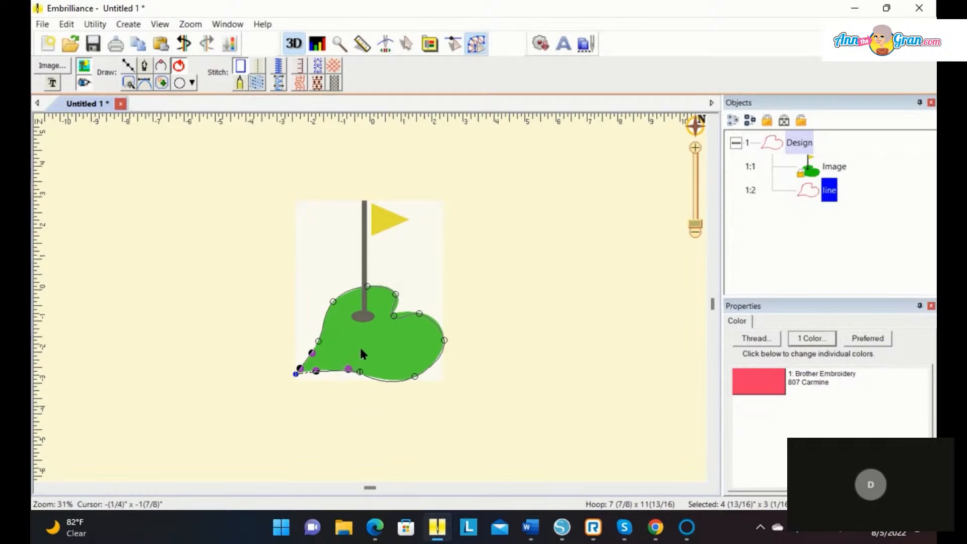
Convert the notch node between the two lobes to a cusp, move it onto the notch corner and fit its handles to the edge
click(395, 316)
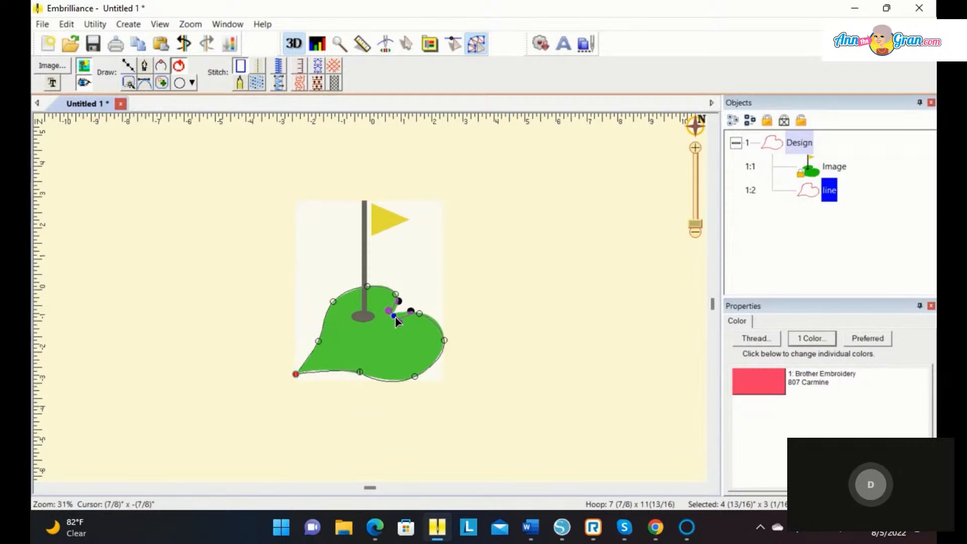
right_click(395, 320)
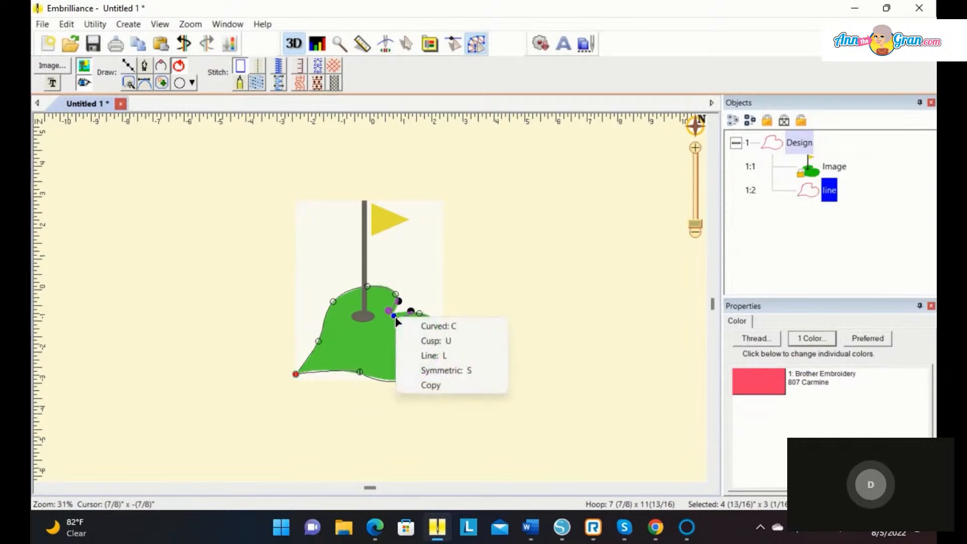
click(415, 341)
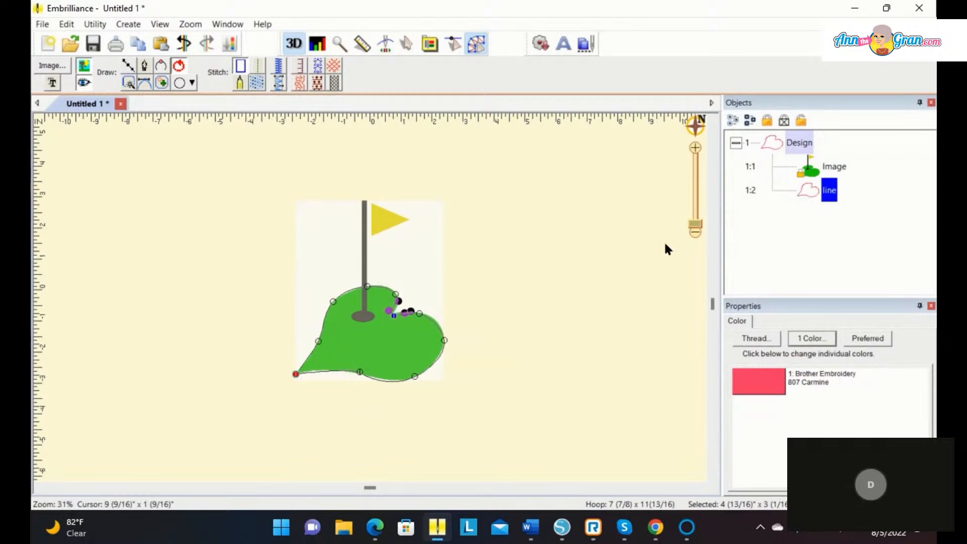
mouse_move(688, 222)
mouse_down()
mouse_move(693, 210)
mouse_move(686, 215)
mouse_up()
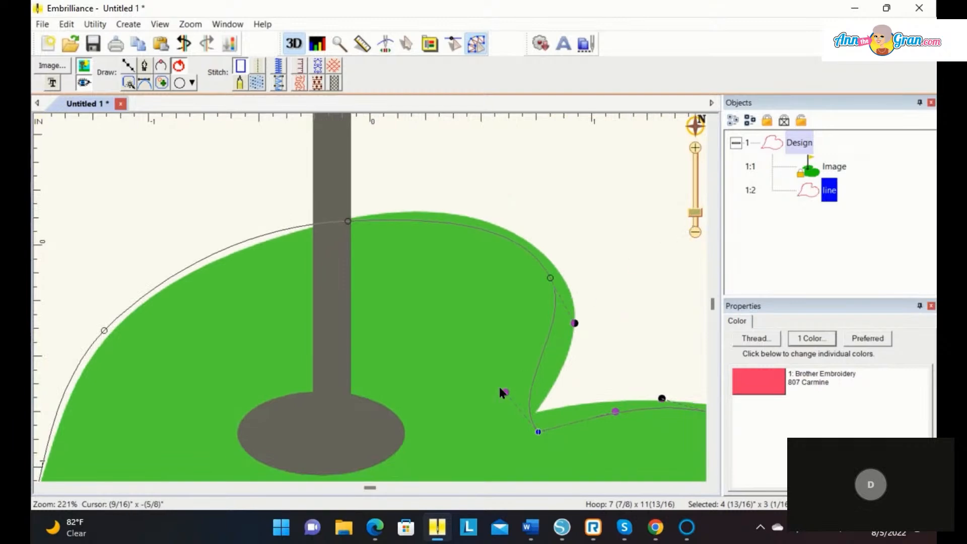
drag(505, 391, 549, 374)
drag(538, 431, 537, 414)
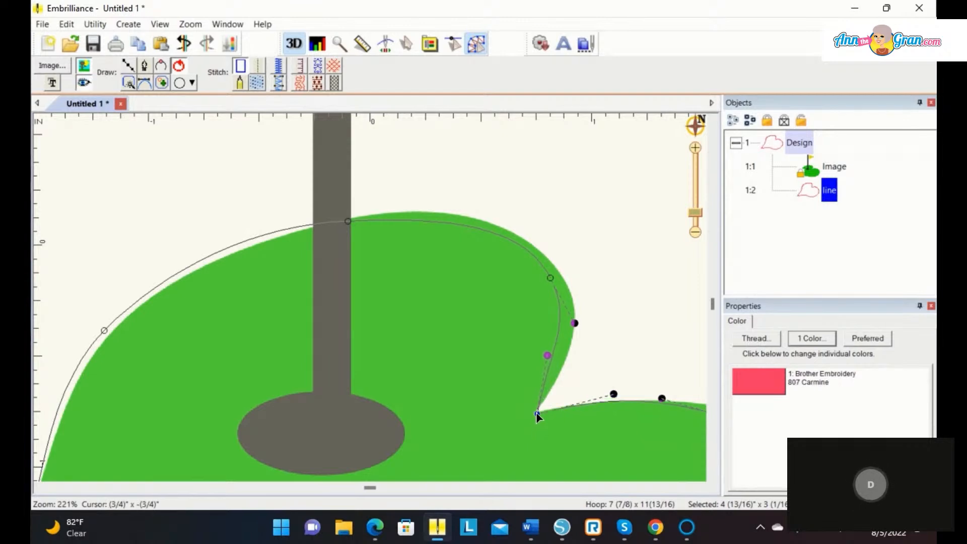
drag(547, 357, 564, 363)
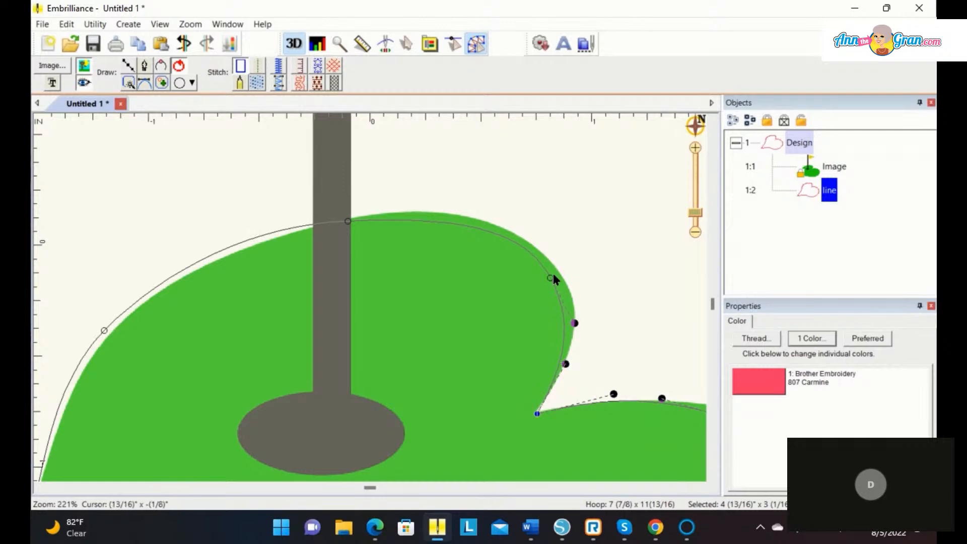
Move the upper lobe's right node out to the green's edge and raise the handle of the curve along the lobe's top
drag(549, 279, 560, 274)
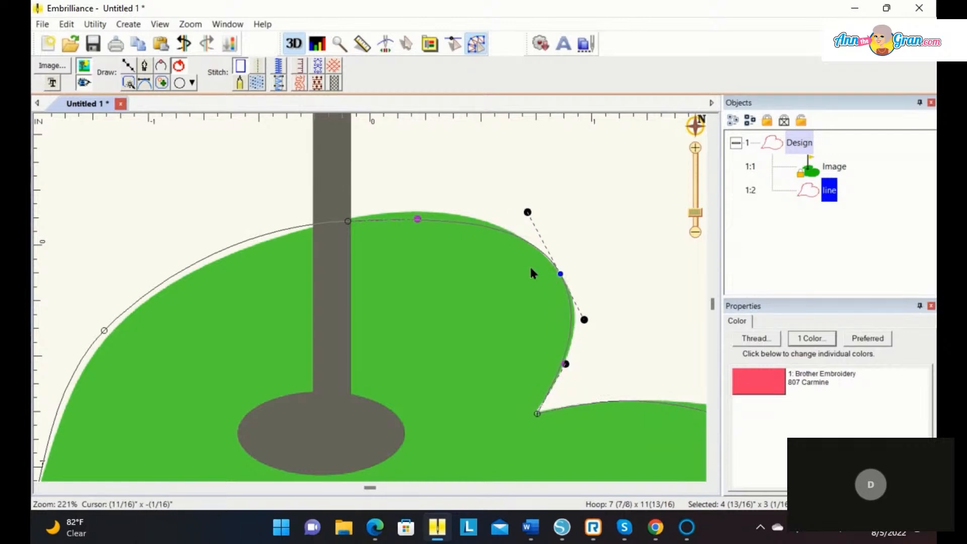
click(429, 225)
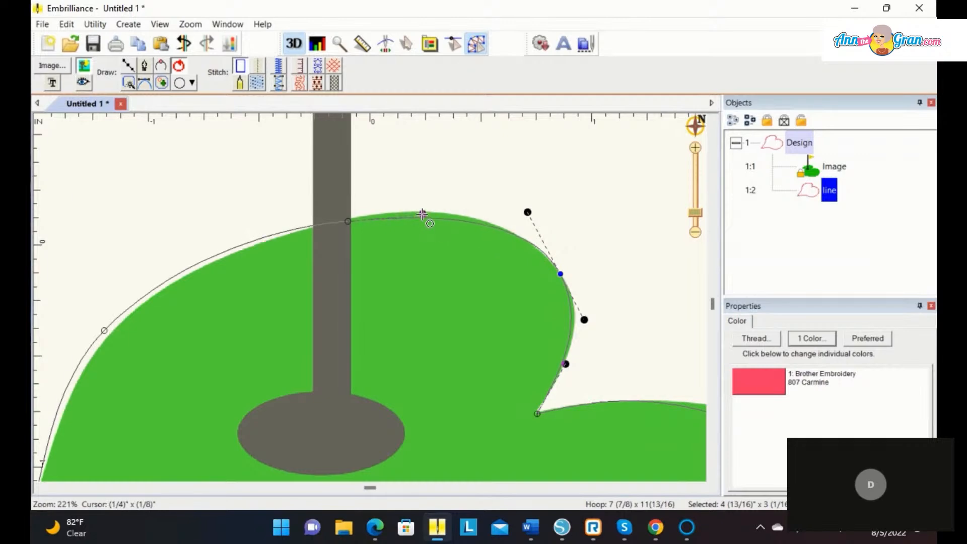
drag(422, 211, 425, 208)
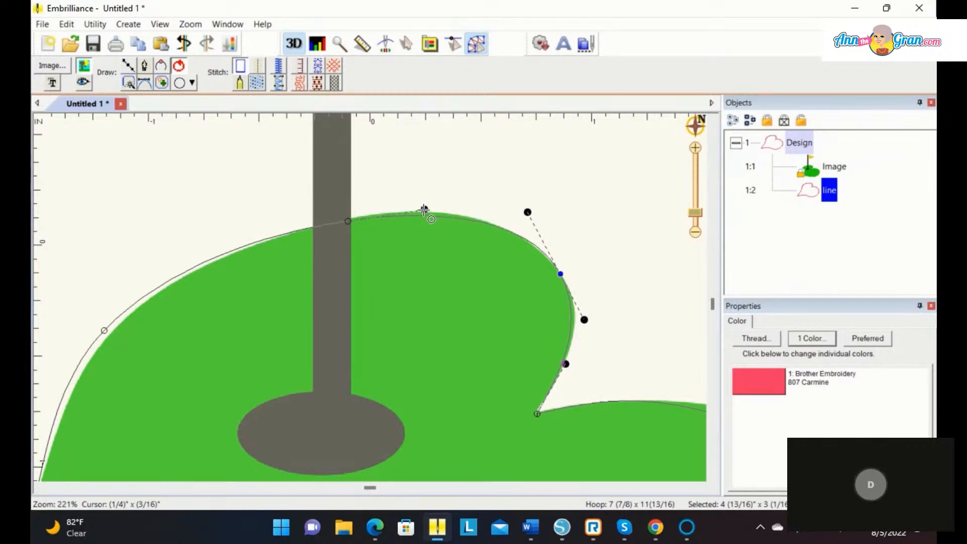
Move the upper lobe's left node onto the green's edge, and fit the right lobe's top node and curve handles to its edge
click(103, 327)
drag(103, 328, 112, 334)
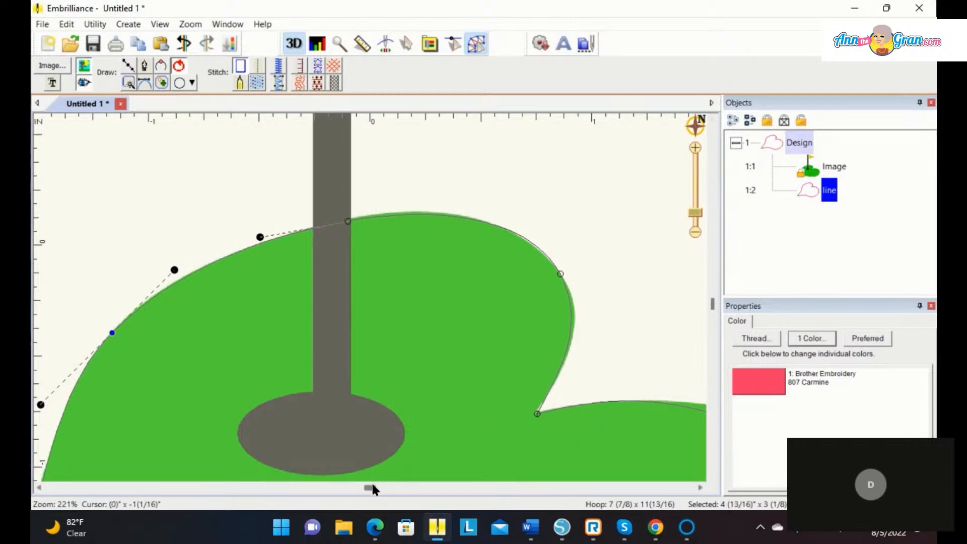
drag(370, 486, 462, 478)
scroll(651, 334, down, 3)
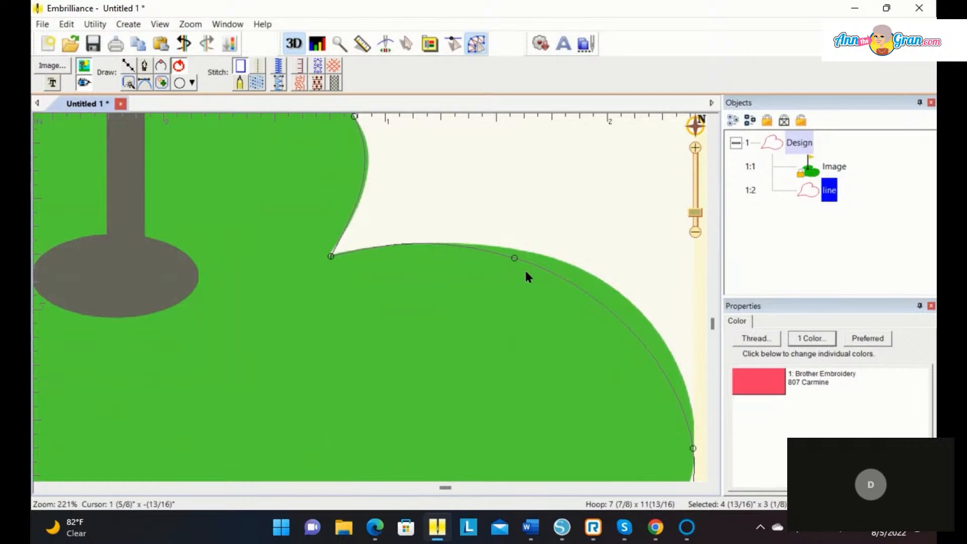
click(516, 259)
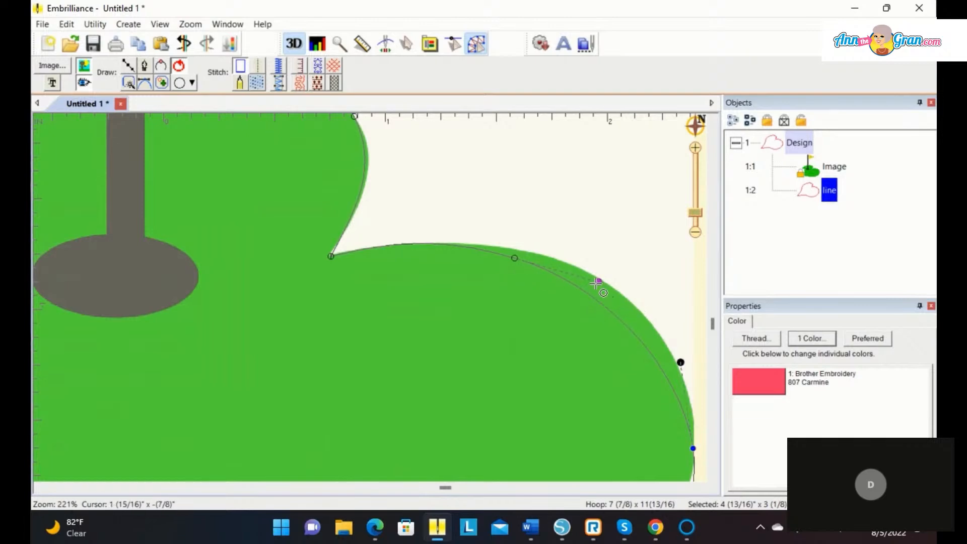
drag(598, 282, 632, 283)
drag(514, 261, 522, 255)
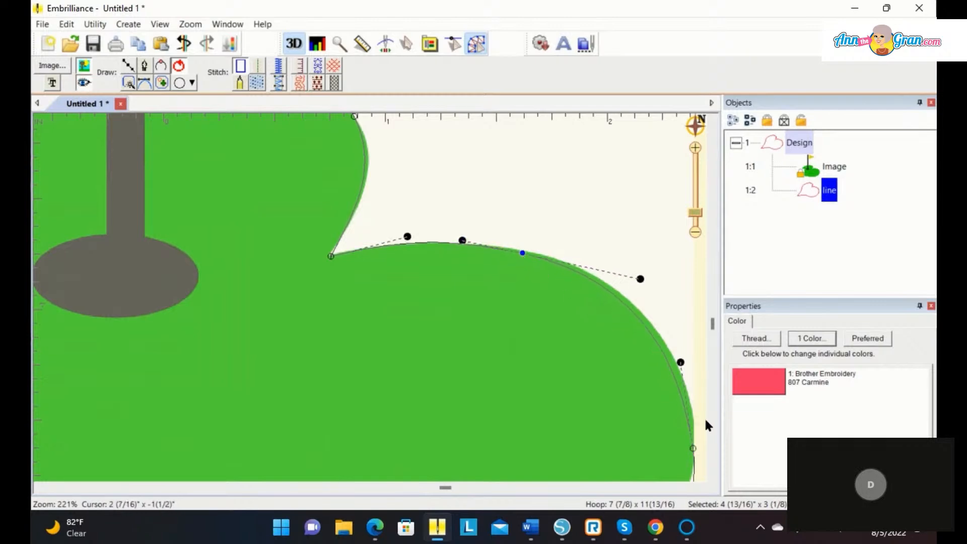
drag(680, 362, 679, 330)
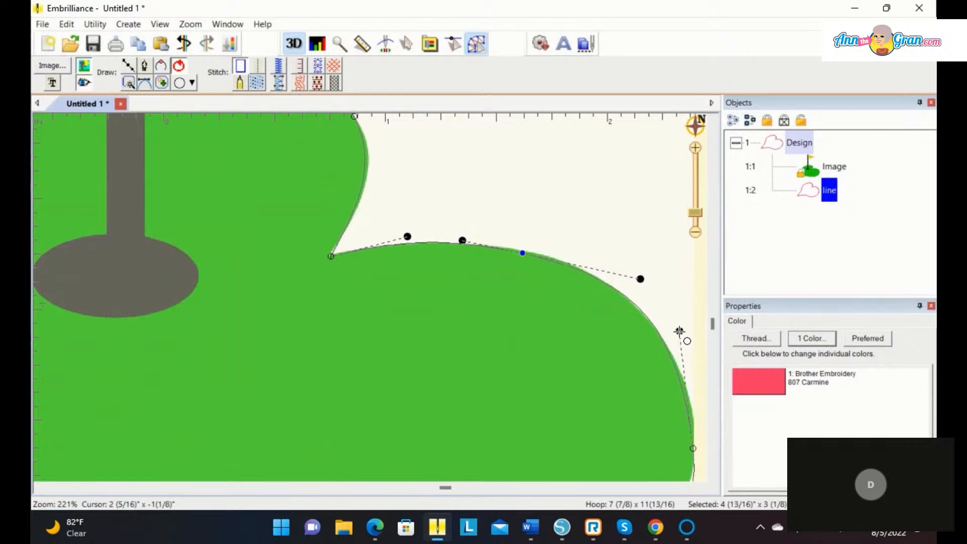
Adjust the lower-edge cusp node's handle so the bottom curve follows the green, and check the whole outline with the background image hidden
drag(696, 212, 696, 221)
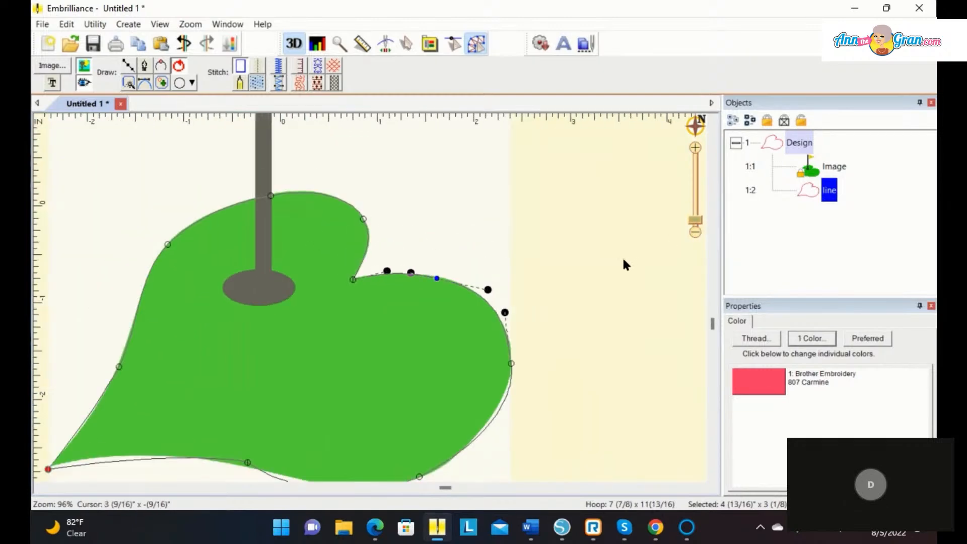
drag(692, 220, 692, 222)
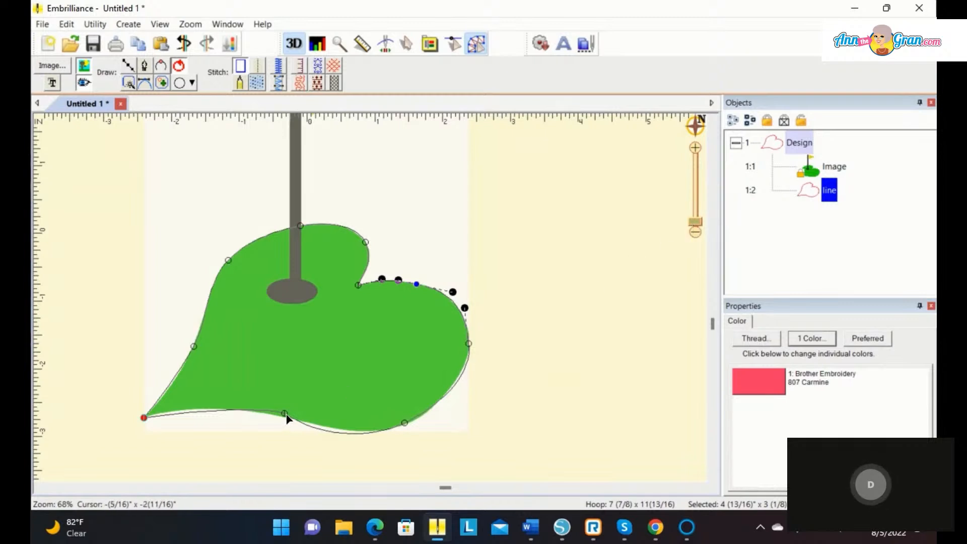
click(288, 414)
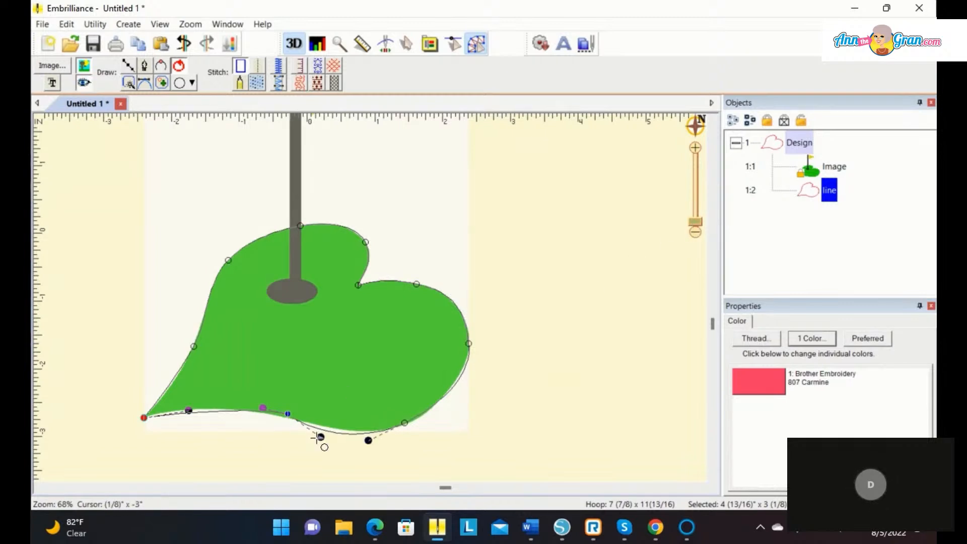
drag(320, 437, 326, 429)
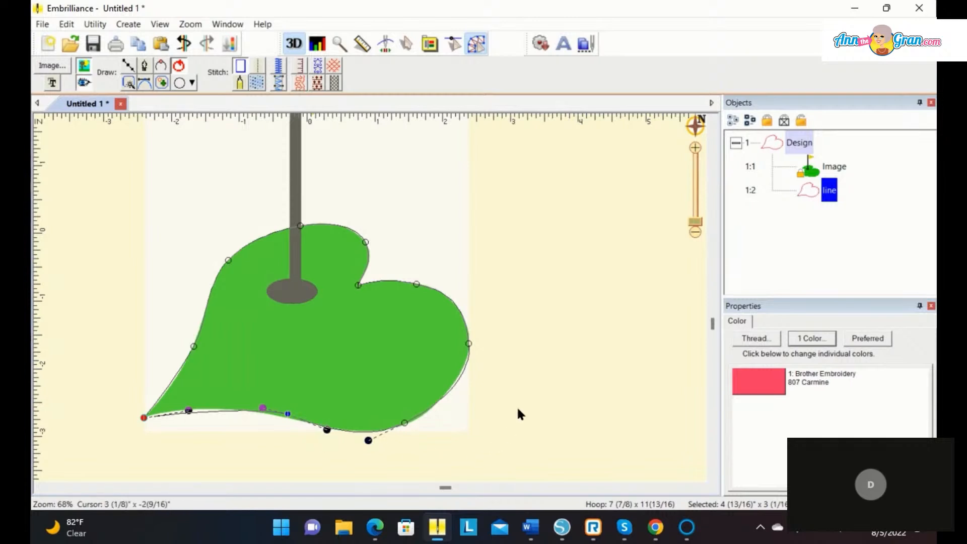
key(Escape)
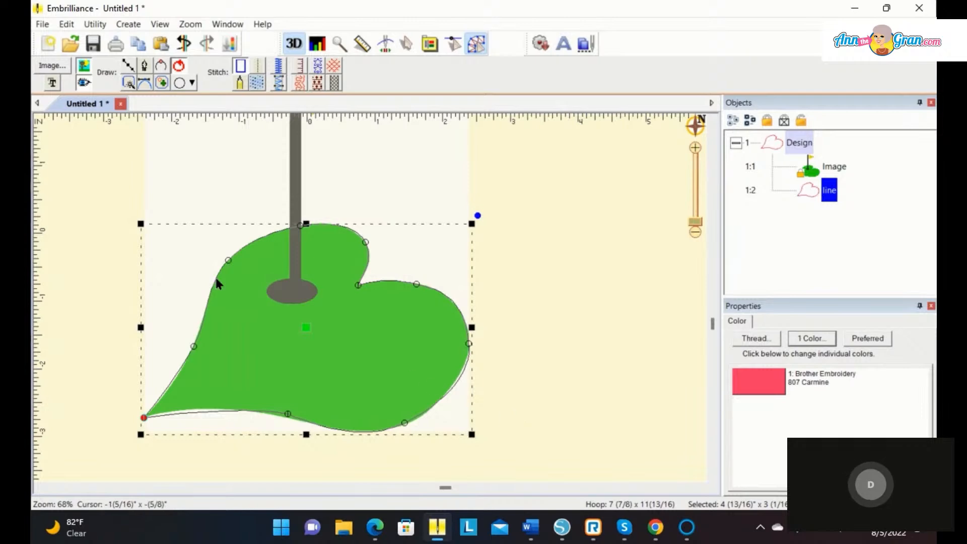
click(83, 66)
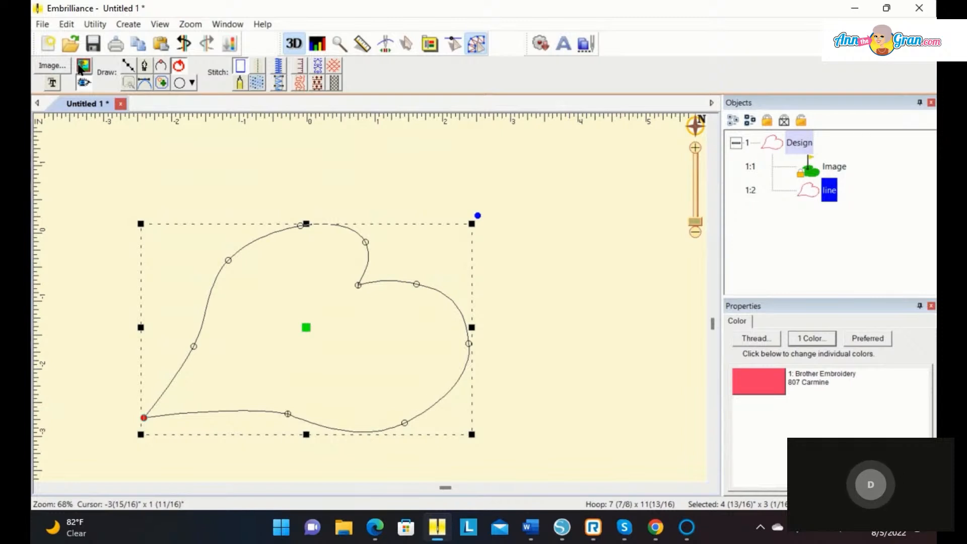
click(82, 67)
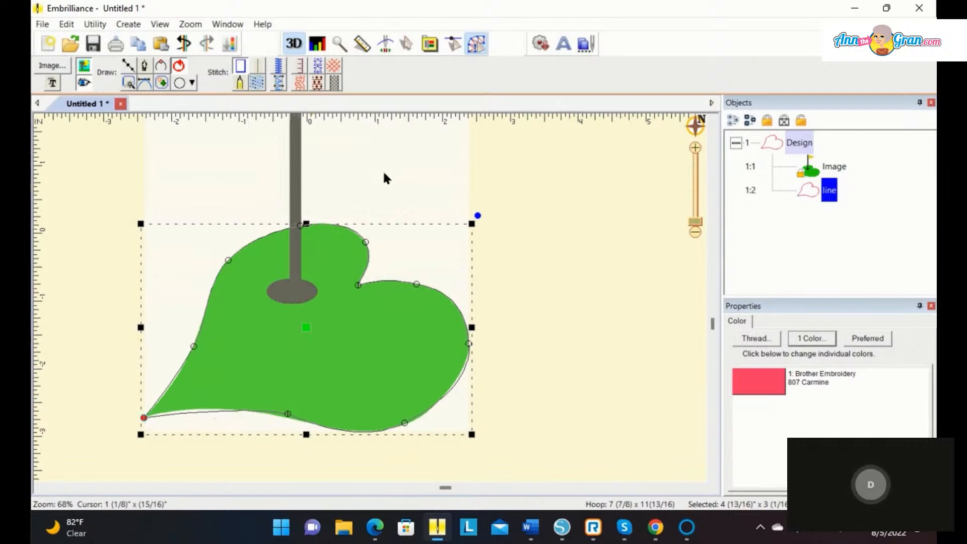
Convert the green's outline to a fill stitch, search the Brother Embroidery threads for green and pick 473 Dark Olive
click(258, 81)
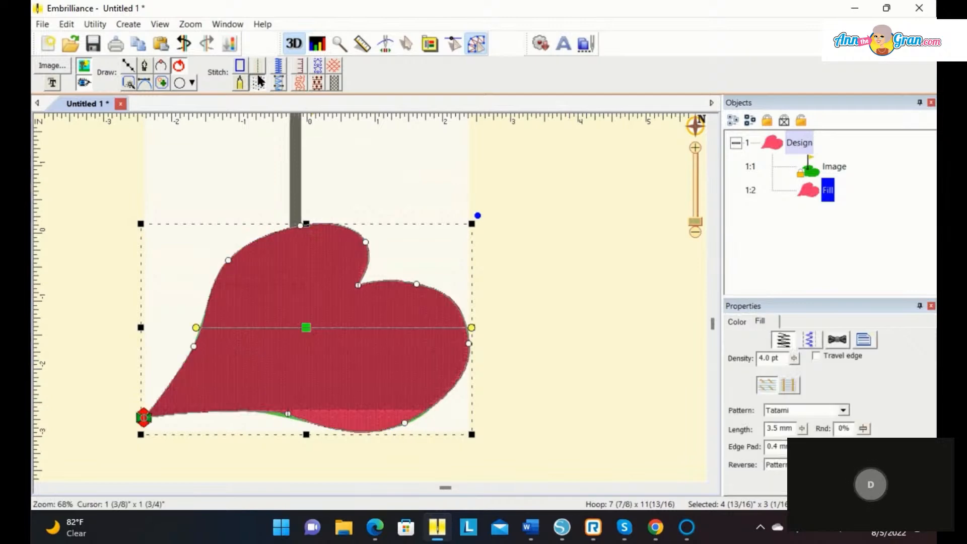
click(738, 320)
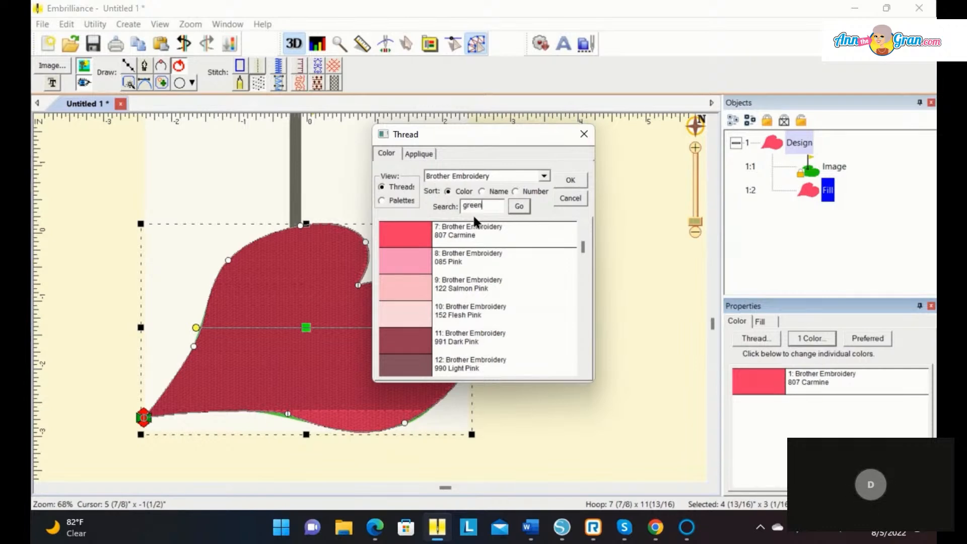
click(519, 207)
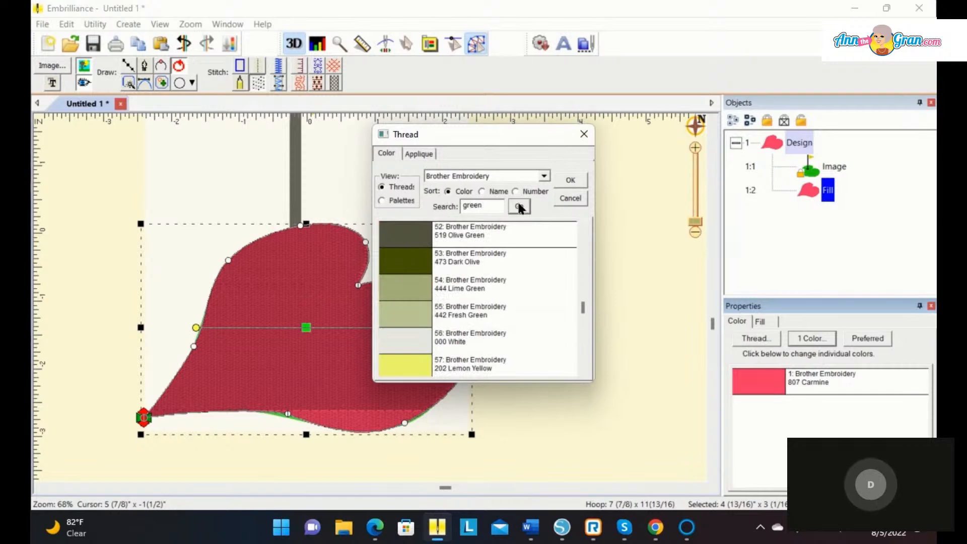
click(401, 270)
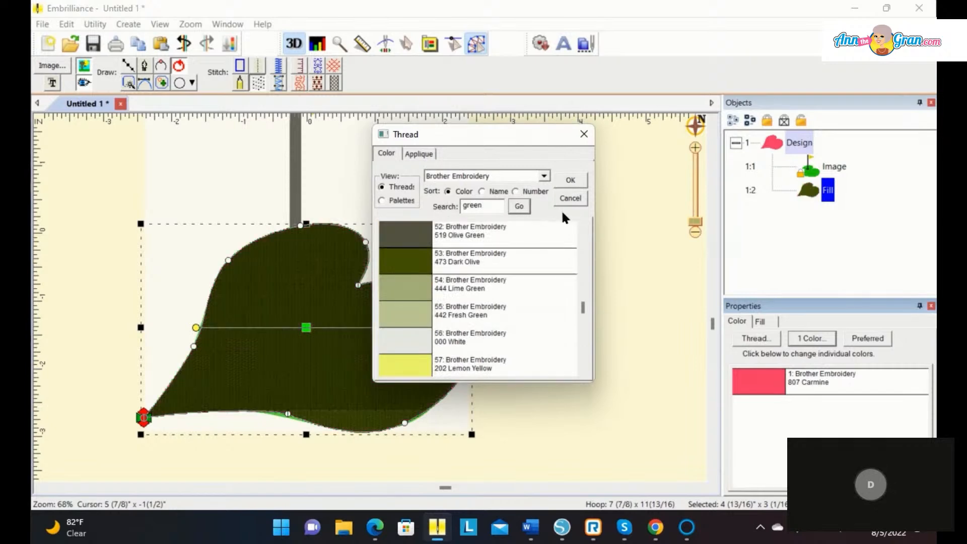
Change the thread brand to Robison-Anton Rayon, search for green and apply thread 2738 Pro Erin to the fill
click(544, 177)
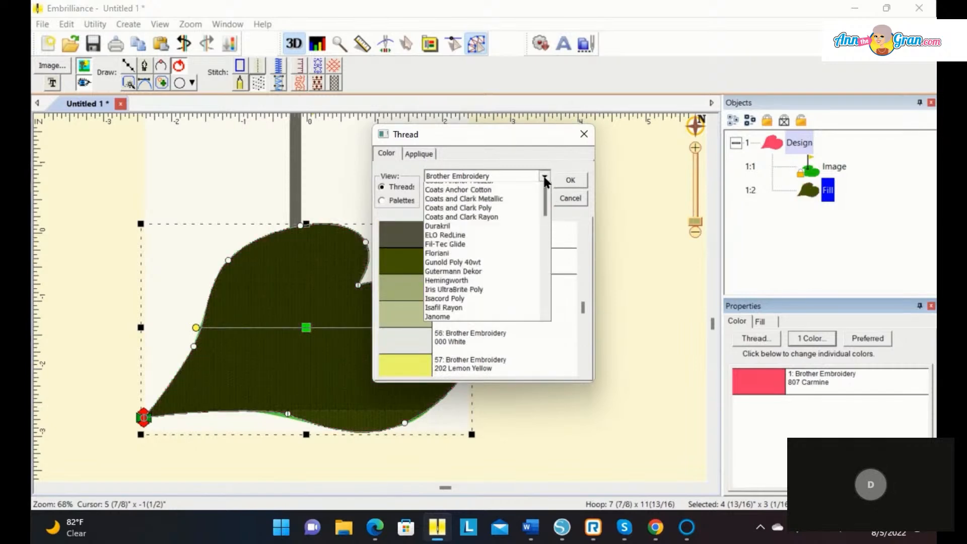
drag(547, 220, 535, 279)
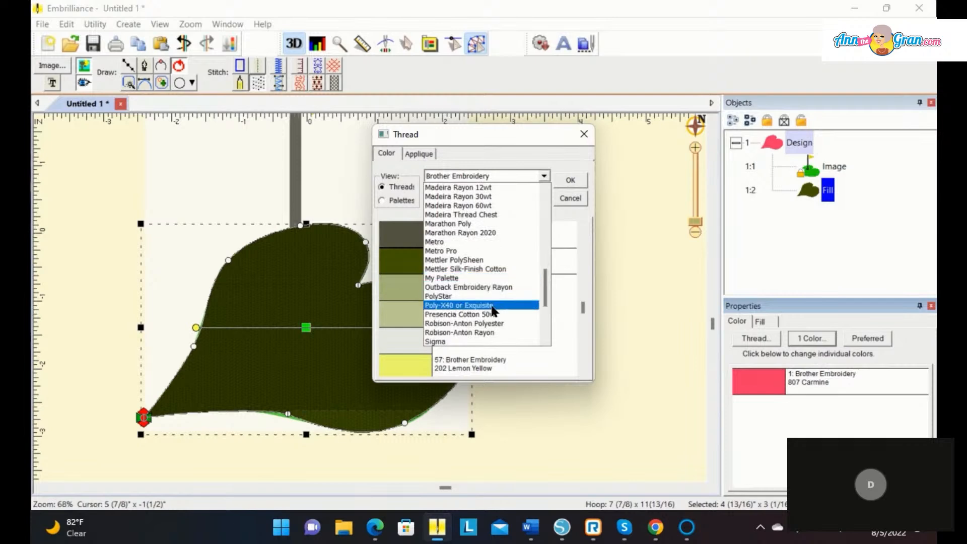
click(475, 334)
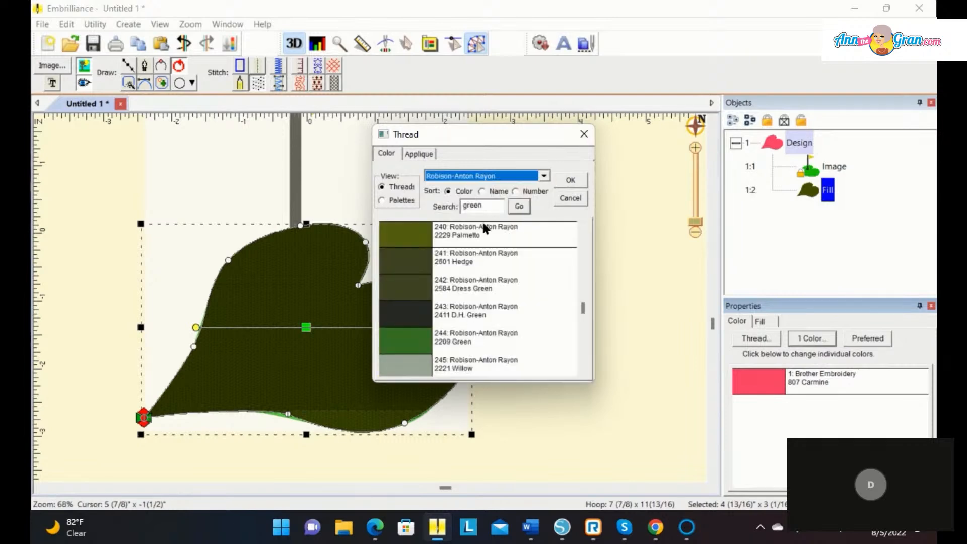
click(515, 202)
click(410, 338)
click(570, 180)
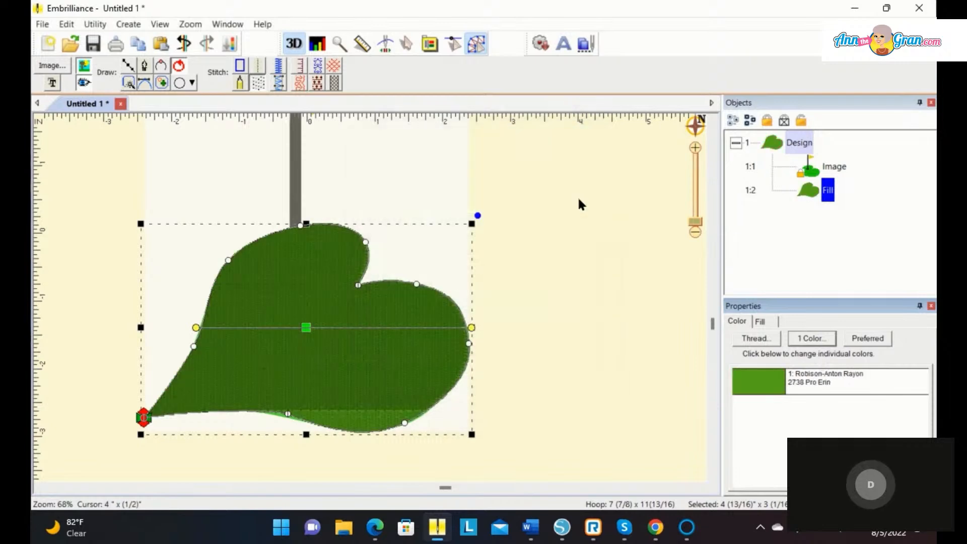
Delete the hand-traced green fill object, keeping the background image
click(599, 240)
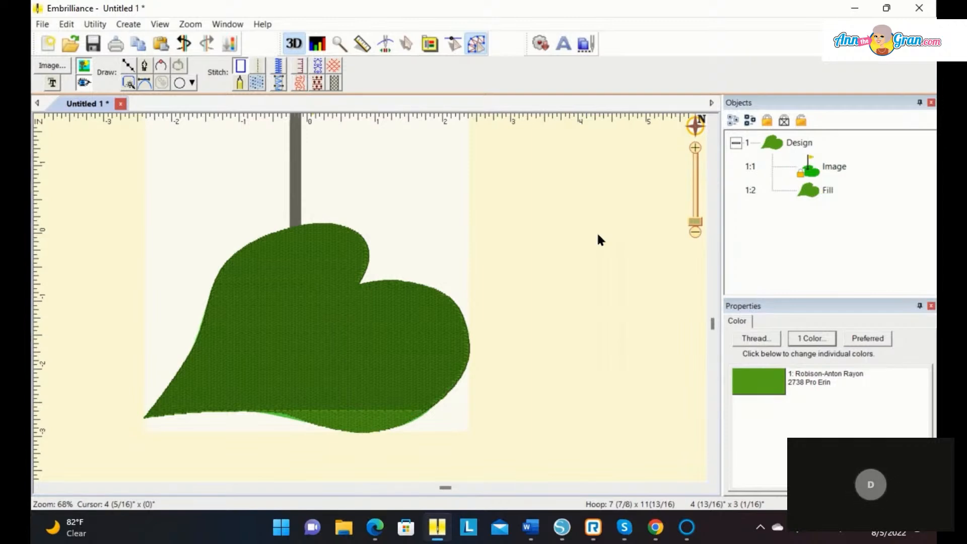
click(803, 193)
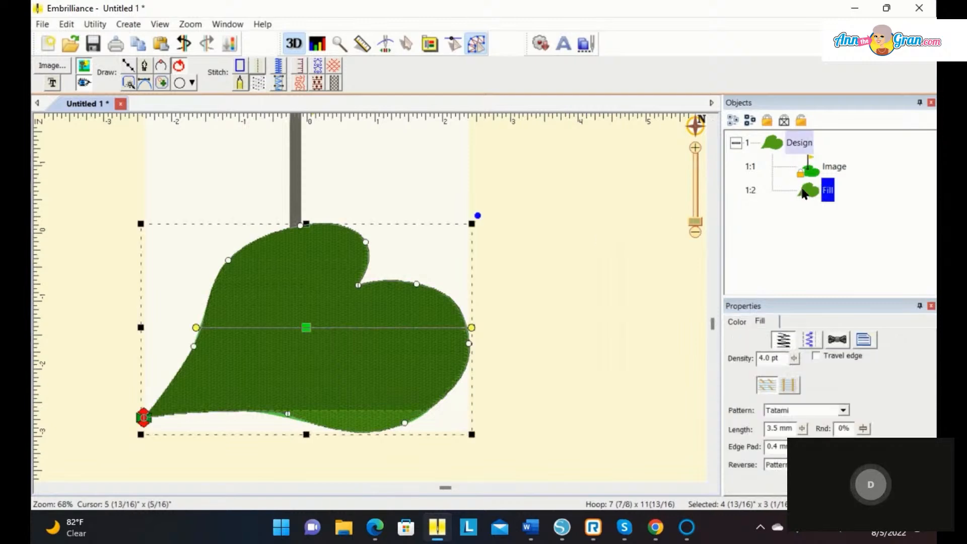
key(Delete)
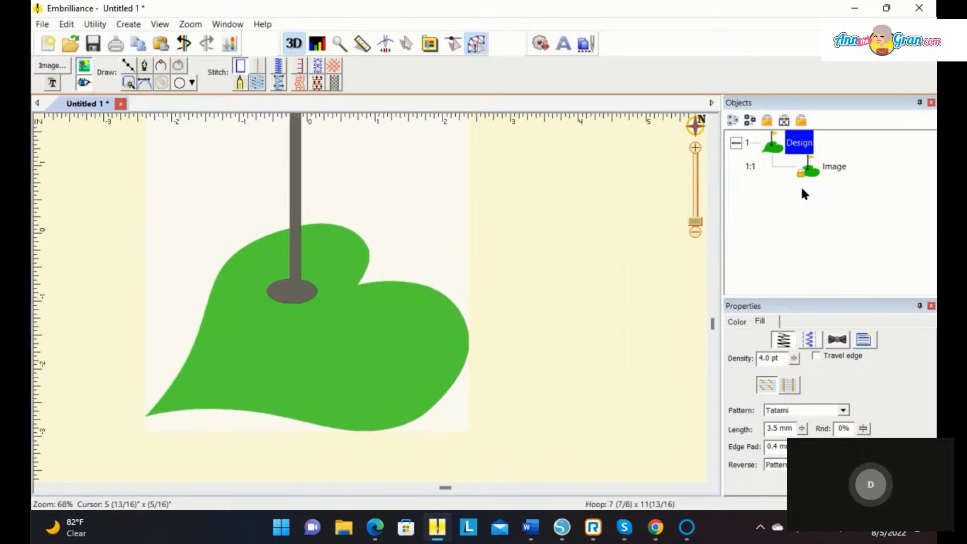
Trace the green, the flagpole with its base and the yellow flag as separate outlines with the magic wand at sensitivity 30
drag(697, 221, 700, 225)
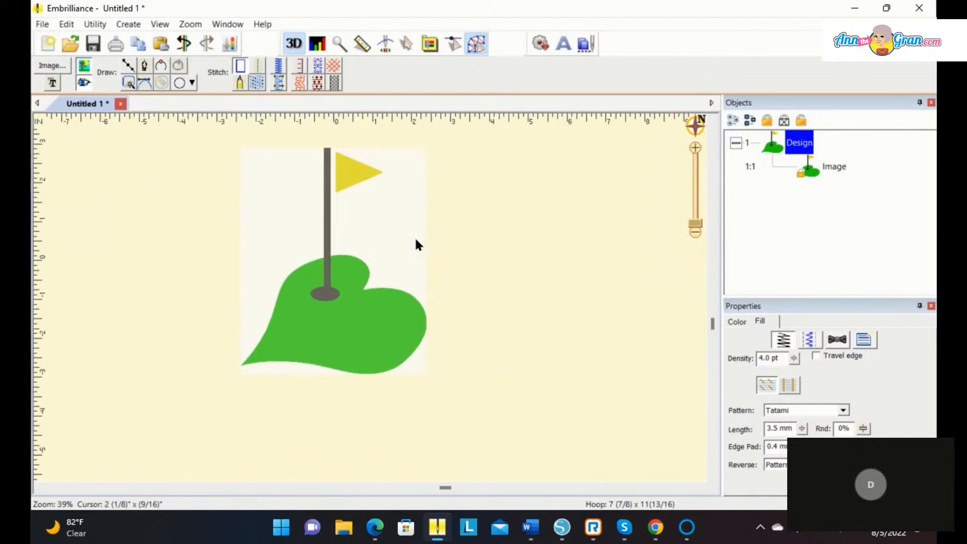
scroll(318, 291, down, 1)
scroll(318, 291, up, 2)
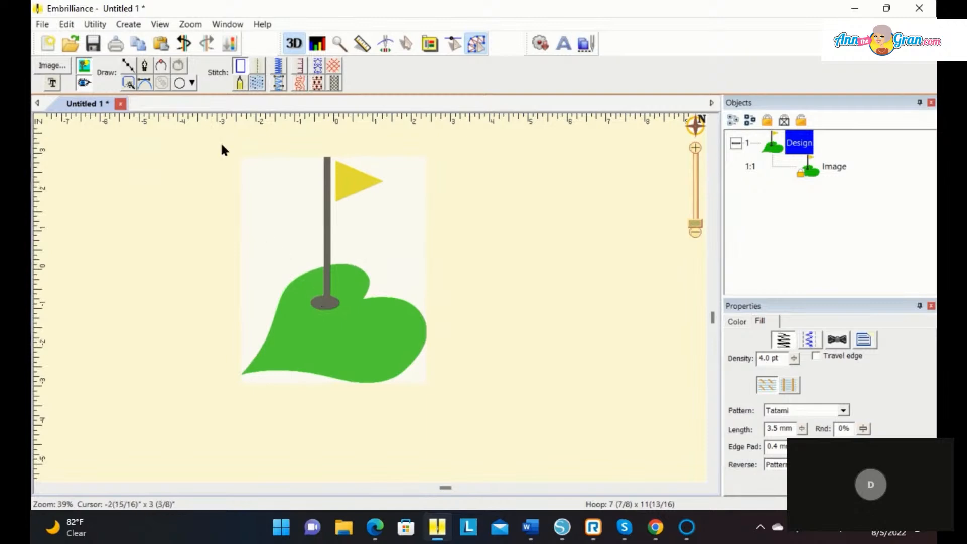
click(128, 80)
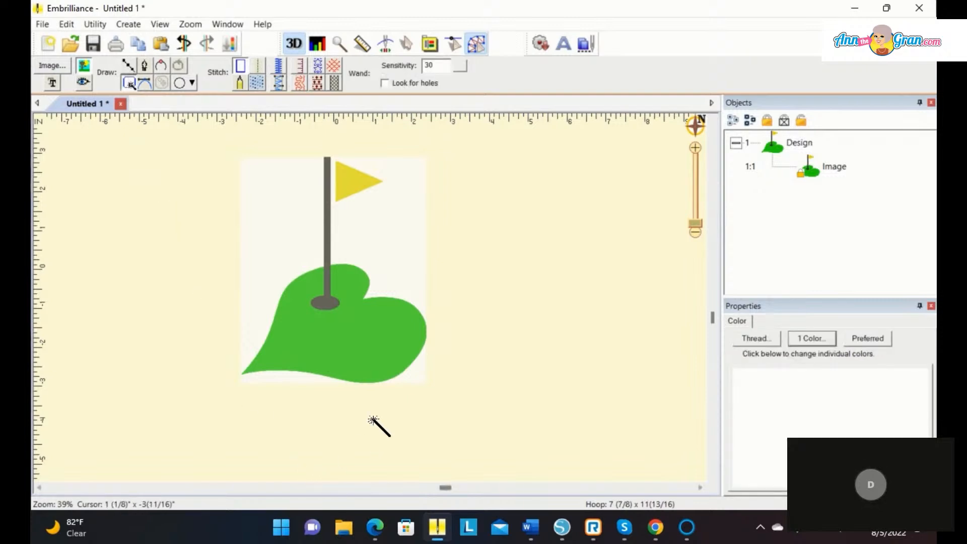
click(367, 334)
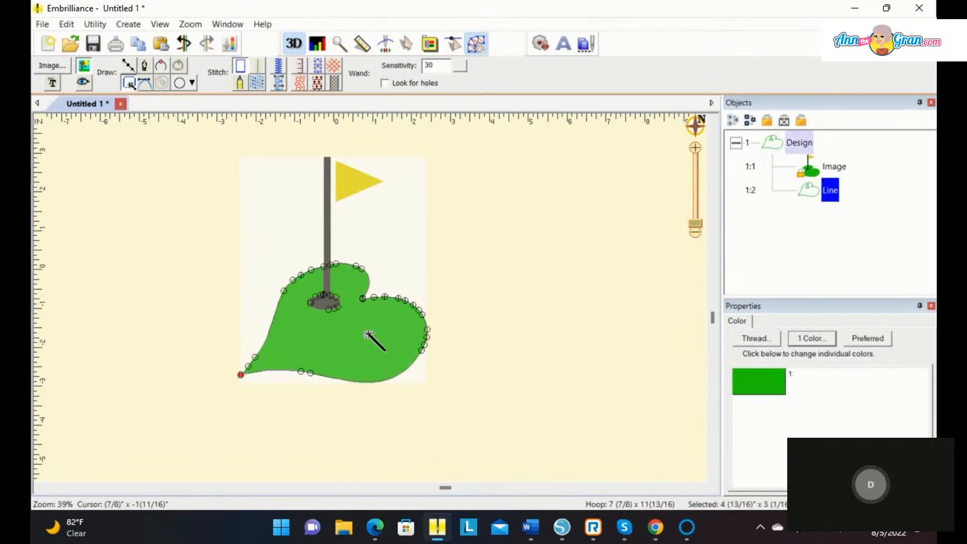
click(327, 228)
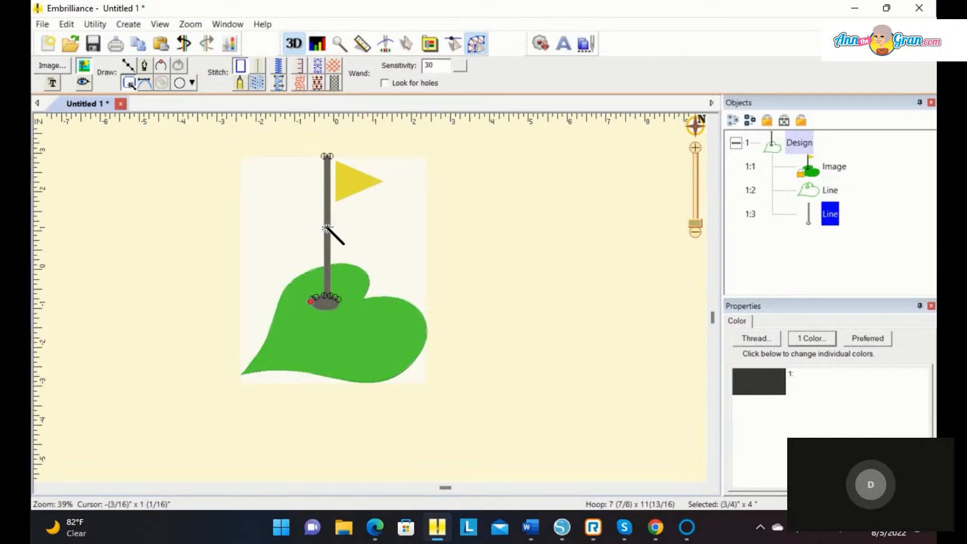
click(357, 181)
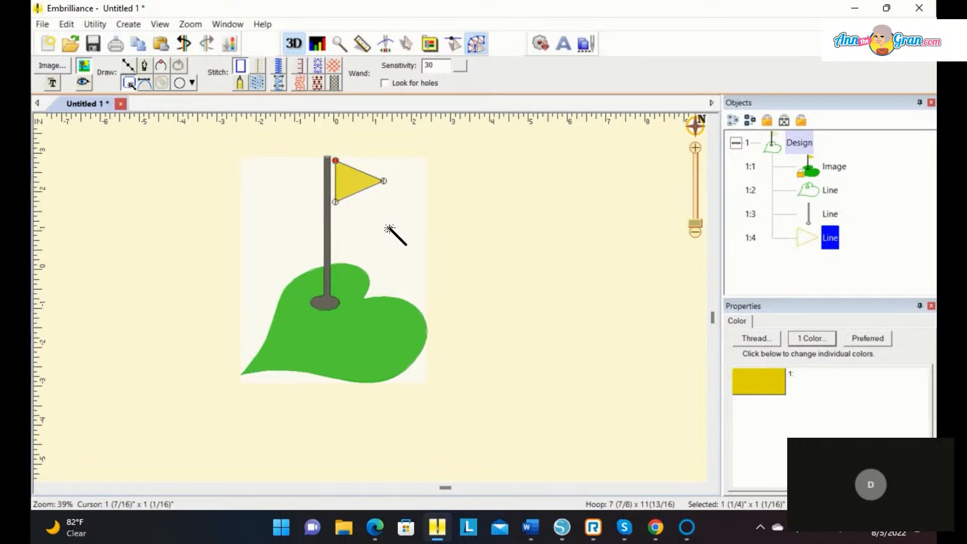
key(Escape)
click(526, 294)
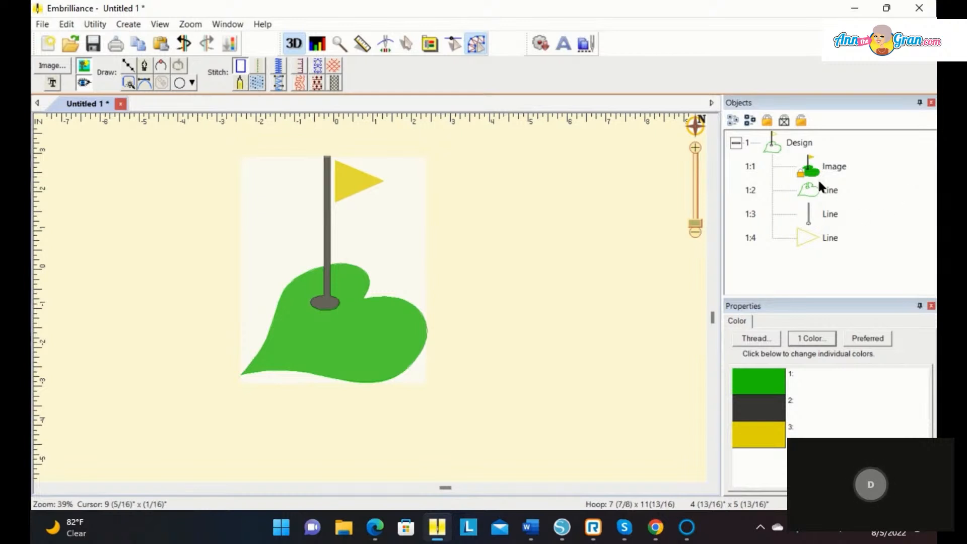
Convert the traced outlines of the green, the flagpole with its base and the flag to cross stitch
click(811, 192)
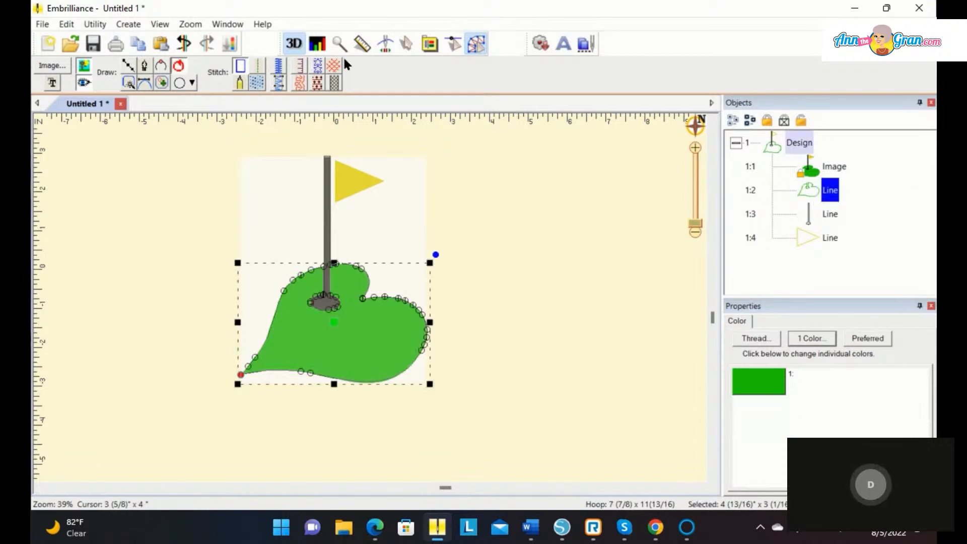
click(333, 66)
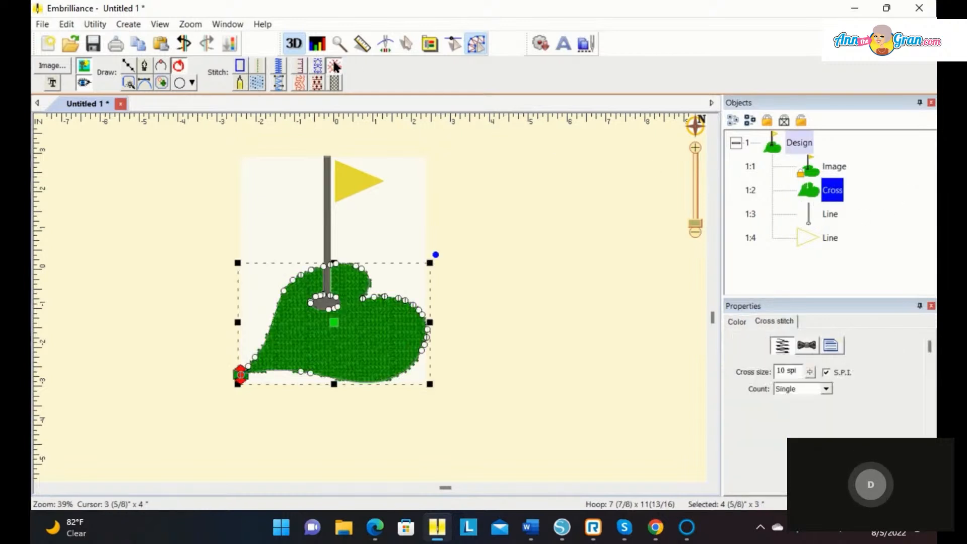
click(836, 211)
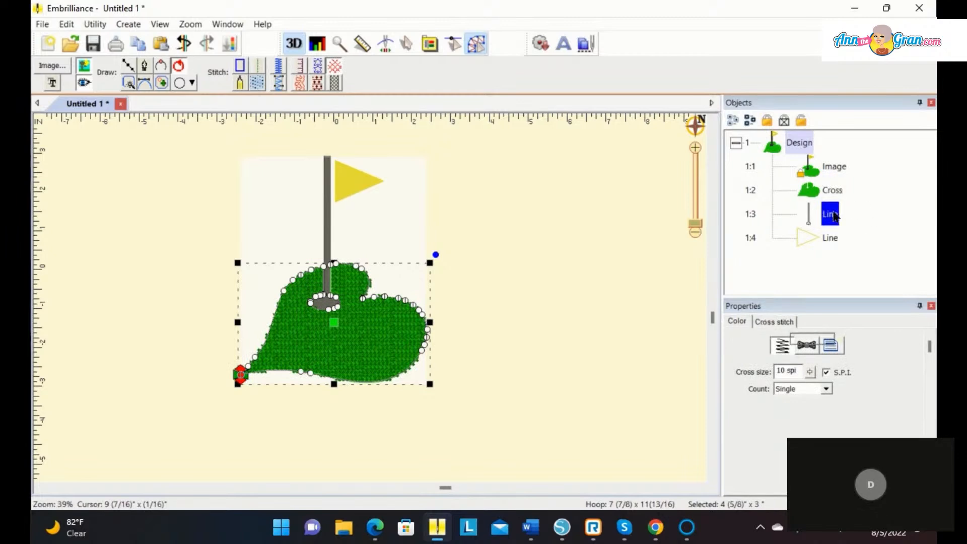
click(335, 66)
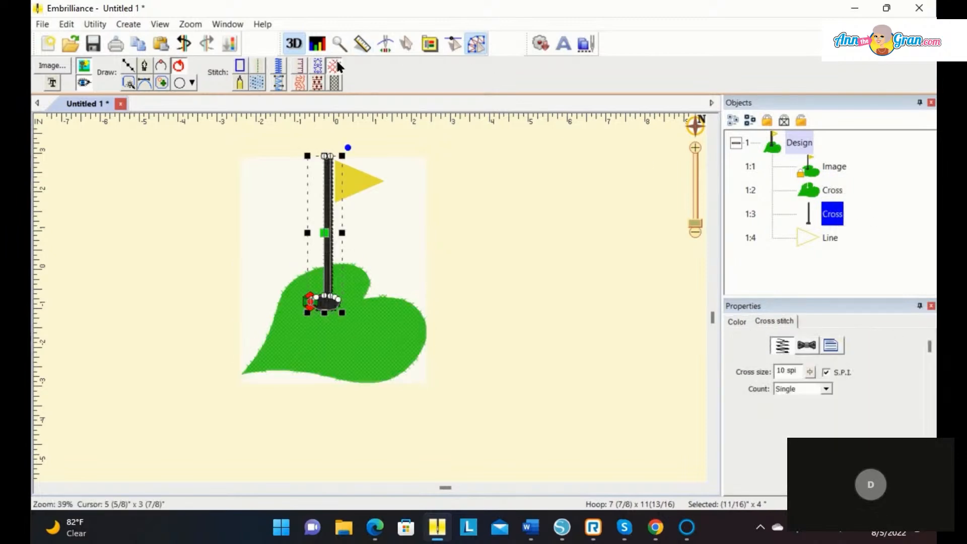
click(827, 236)
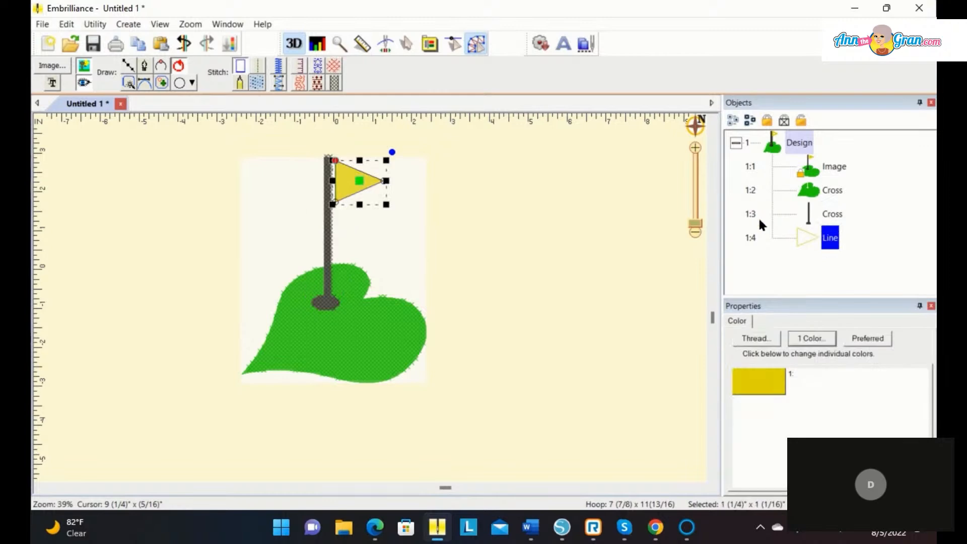
click(334, 66)
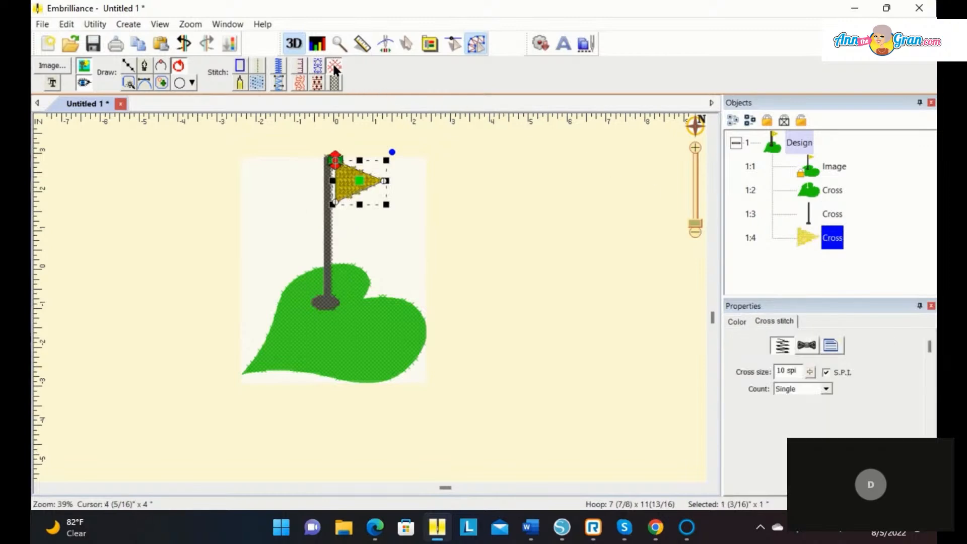
click(471, 190)
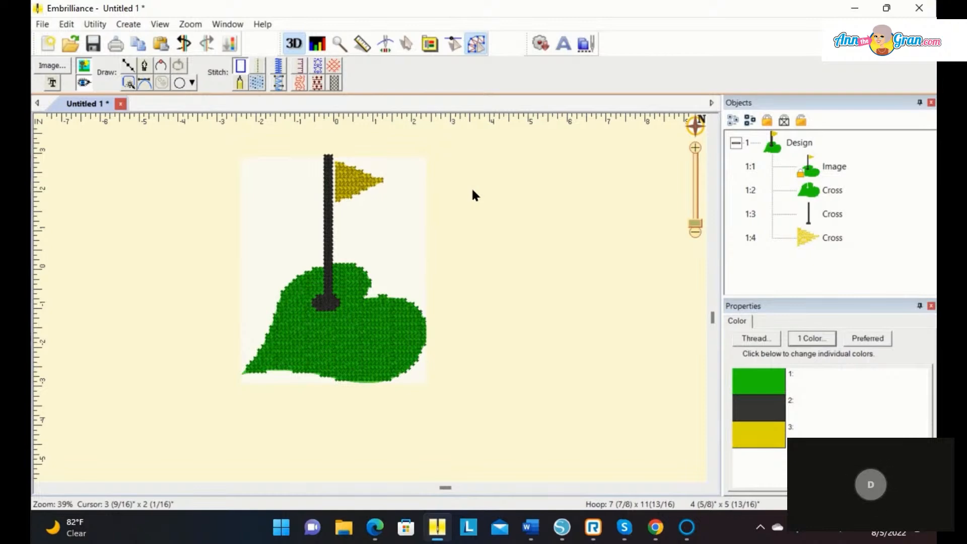
click(351, 319)
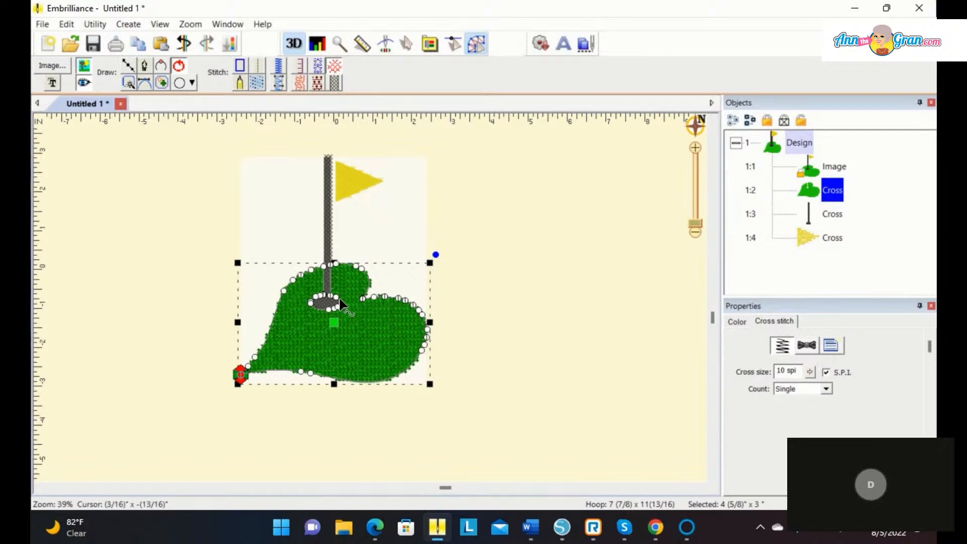
click(495, 277)
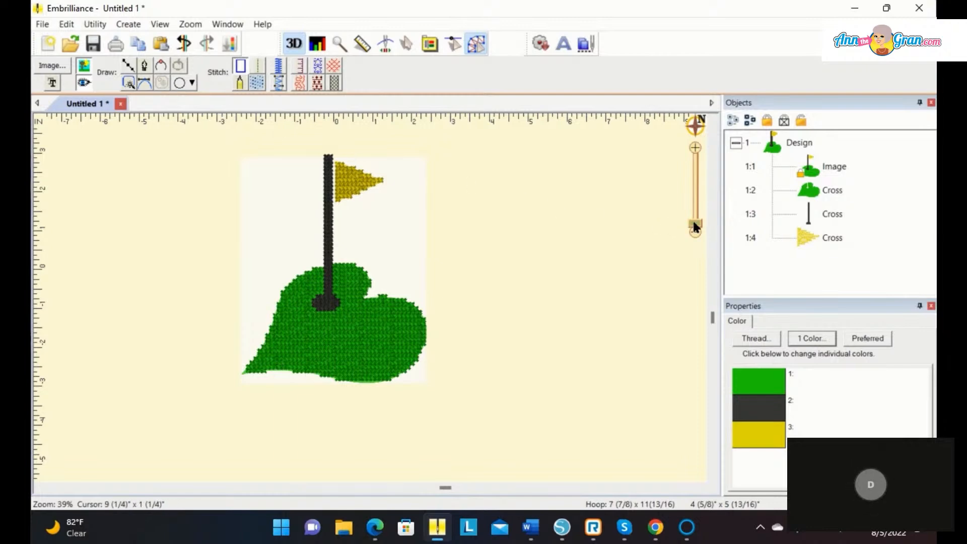
Draw a rectangle about 7 1/2 by 10 1/4 inches around the whole golf design
drag(693, 222, 696, 227)
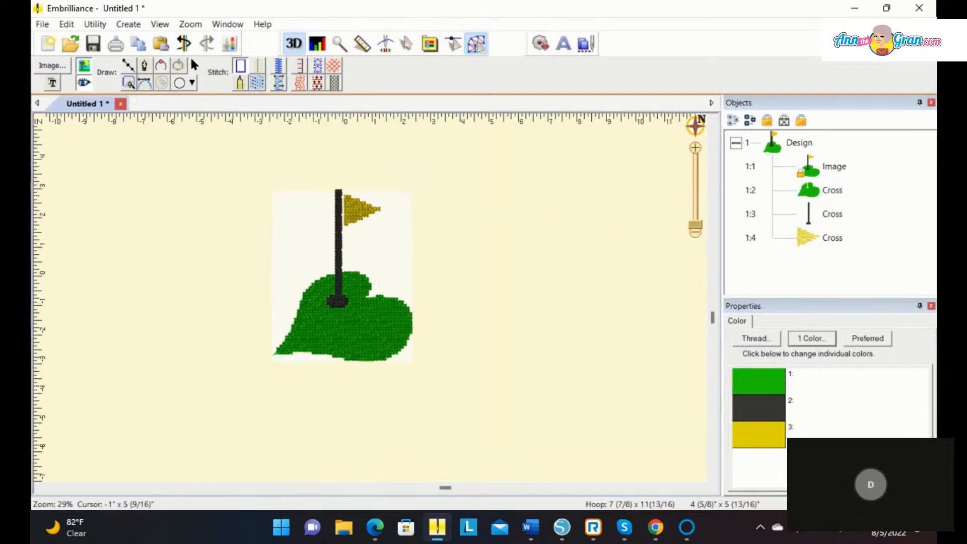
click(192, 85)
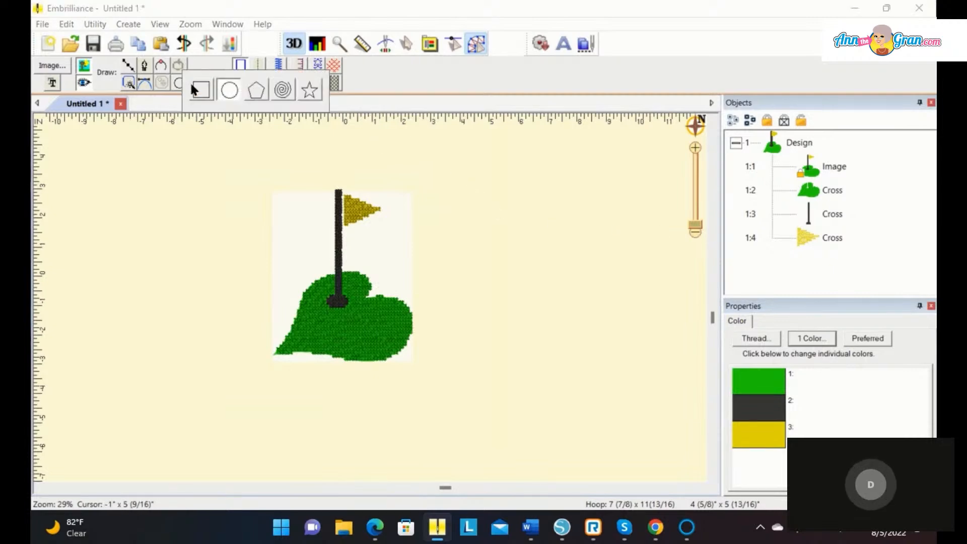
click(201, 90)
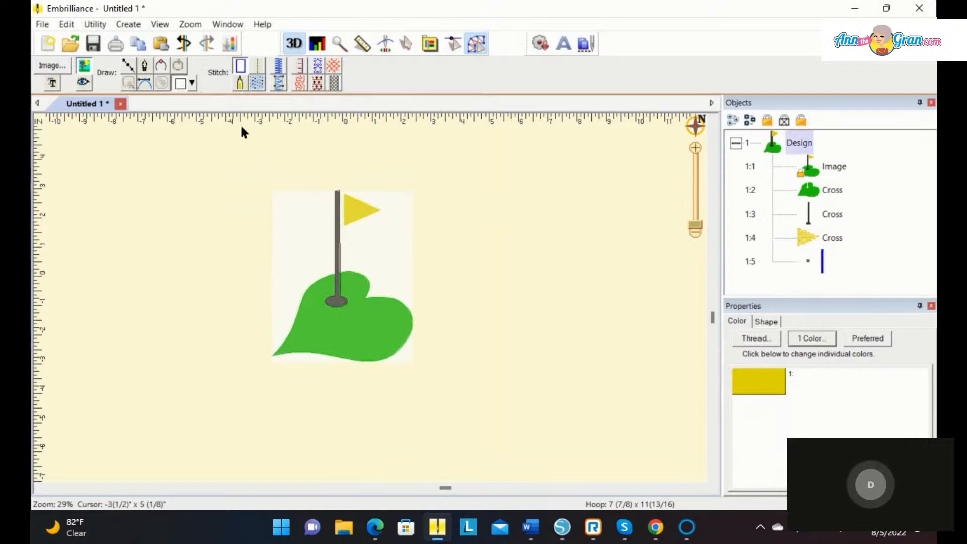
drag(236, 129, 456, 428)
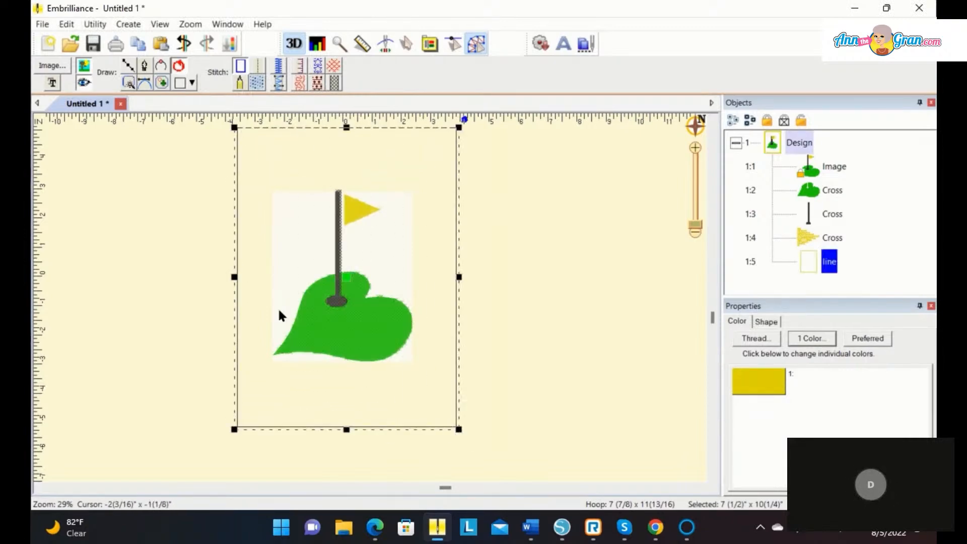
Add a hole to the rectangle by plotting points closely around the combined silhouette of the green, flagpole and flag, closing at the green's left tip
click(161, 84)
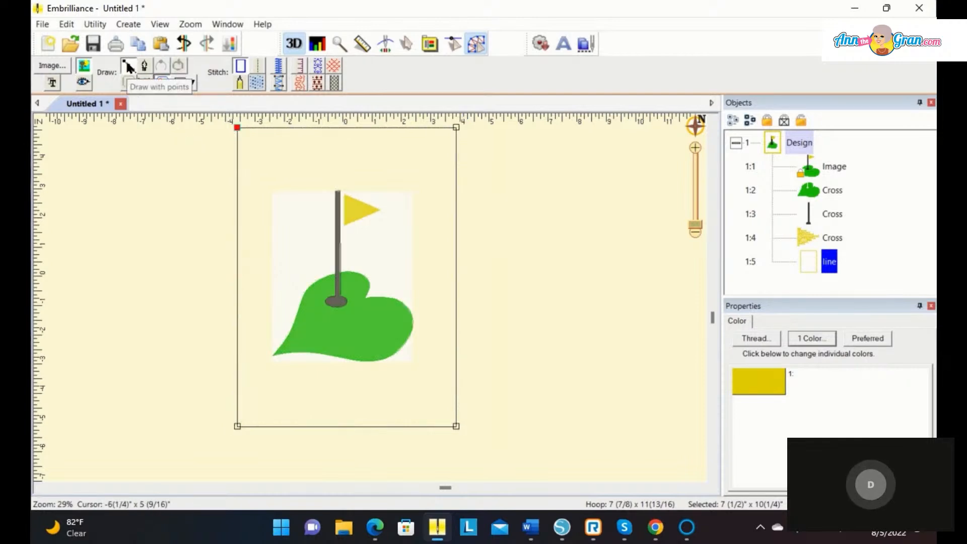
click(269, 348)
click(287, 331)
click(297, 298)
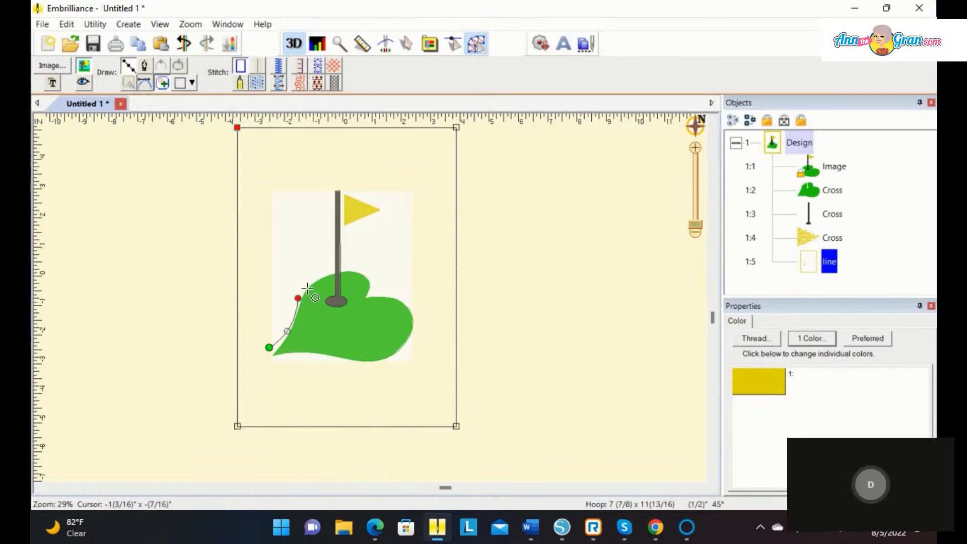
click(322, 275)
click(335, 265)
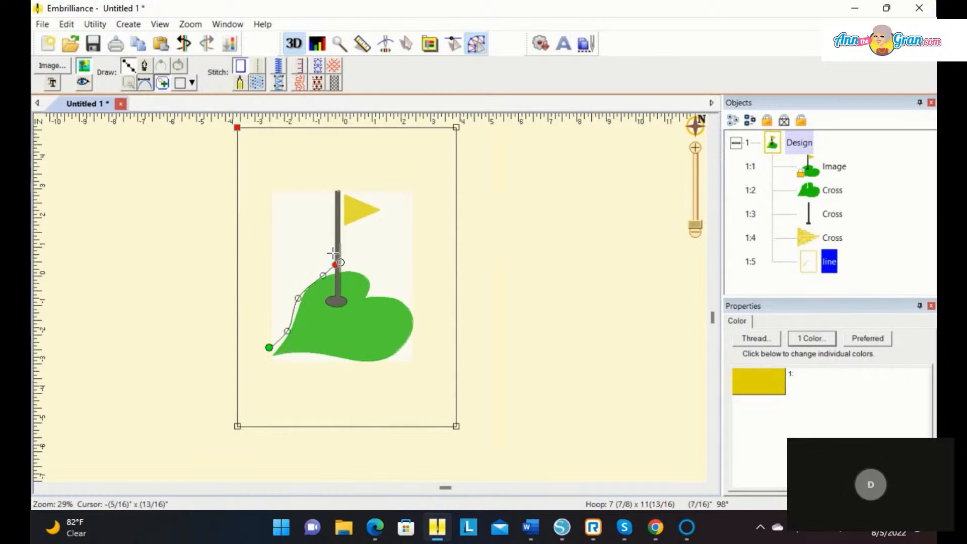
click(331, 225)
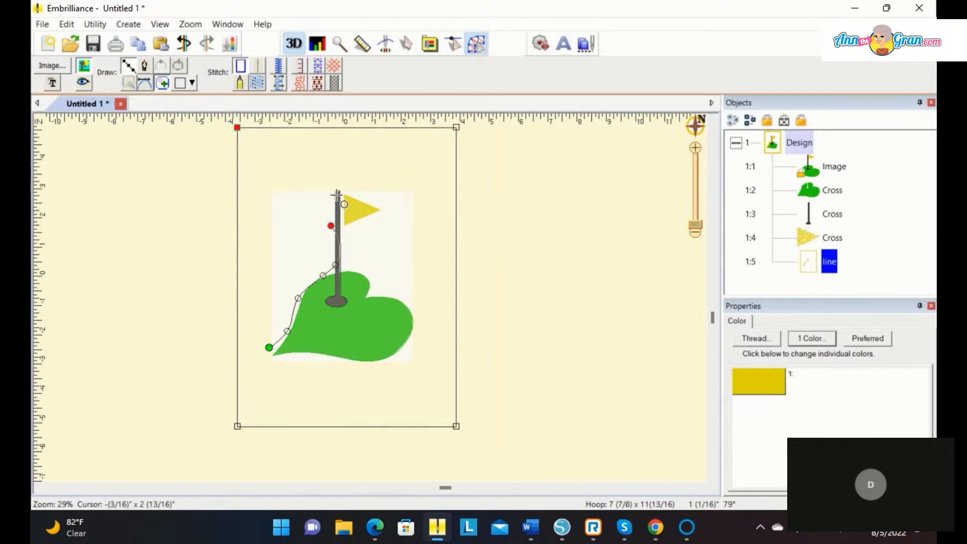
click(333, 184)
click(351, 190)
click(386, 209)
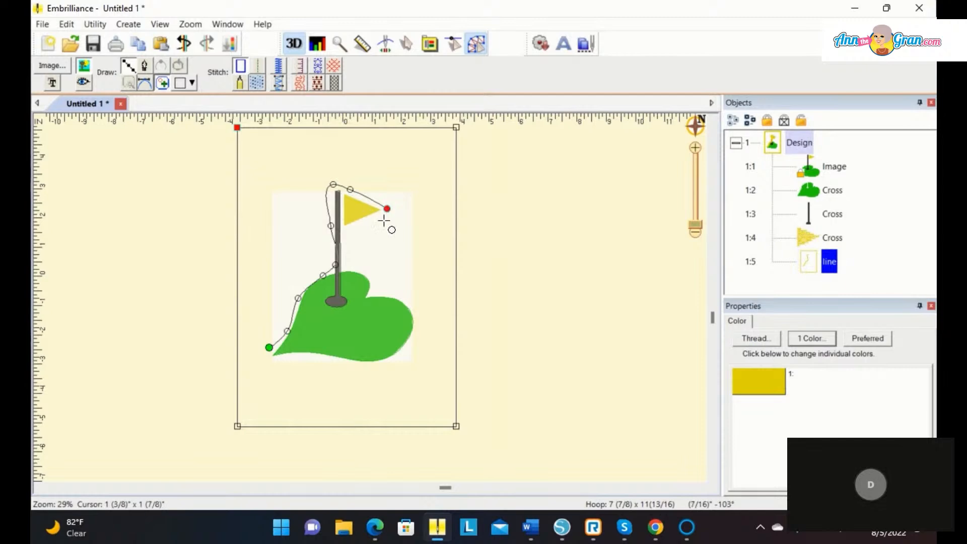
click(347, 229)
click(345, 249)
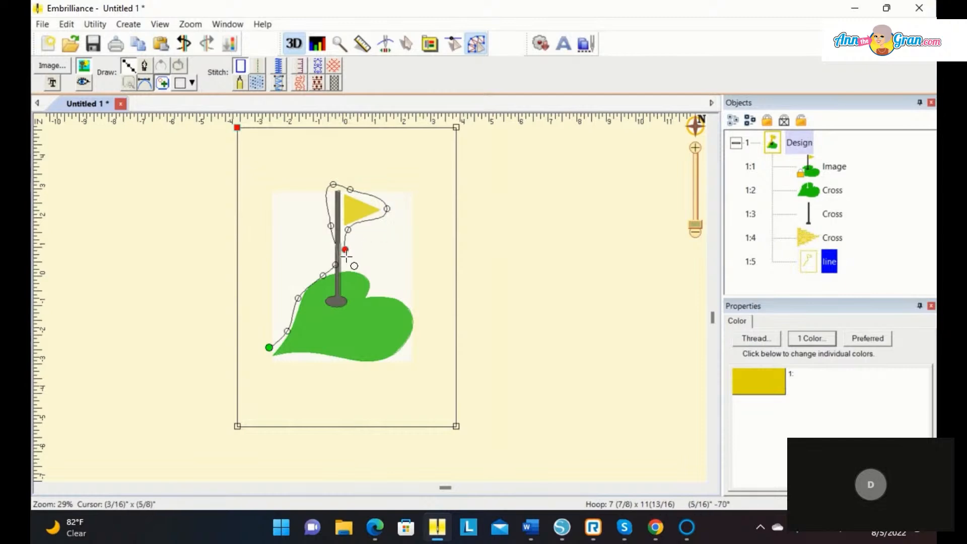
click(350, 265)
click(371, 273)
click(380, 286)
click(399, 297)
click(413, 316)
click(406, 349)
click(369, 366)
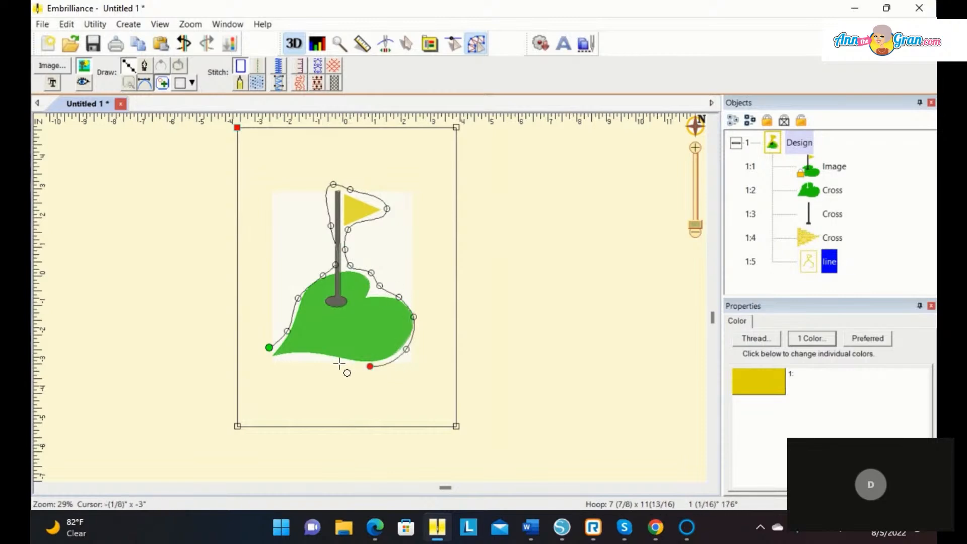
click(331, 363)
click(300, 357)
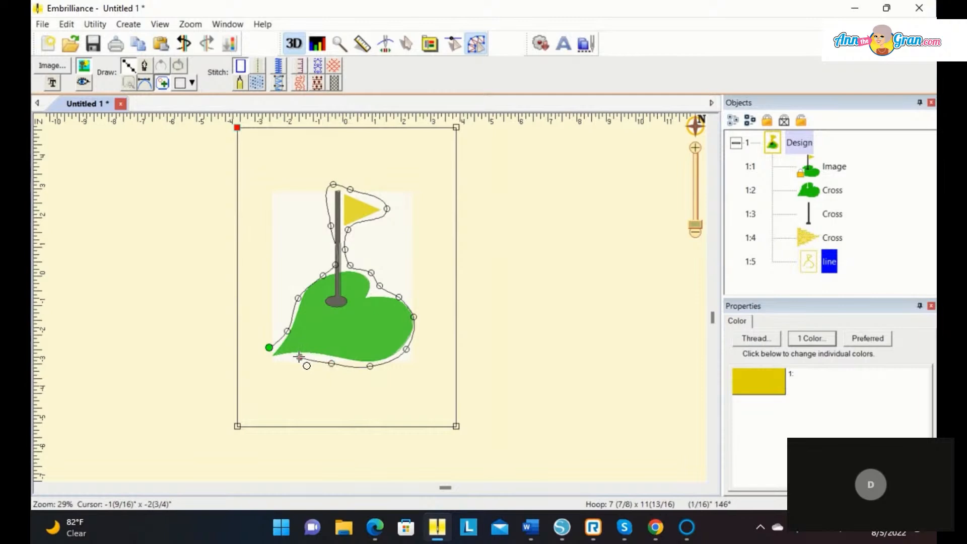
click(272, 359)
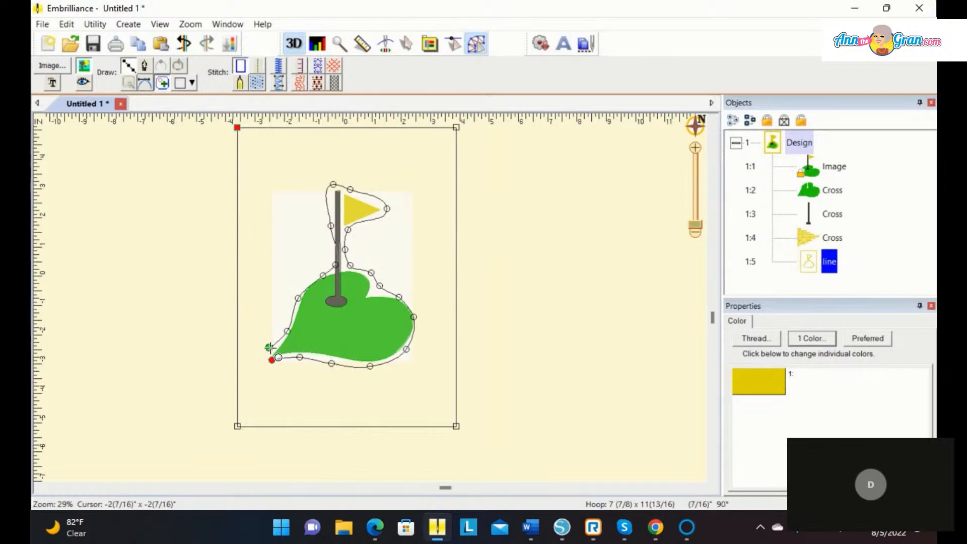
click(268, 346)
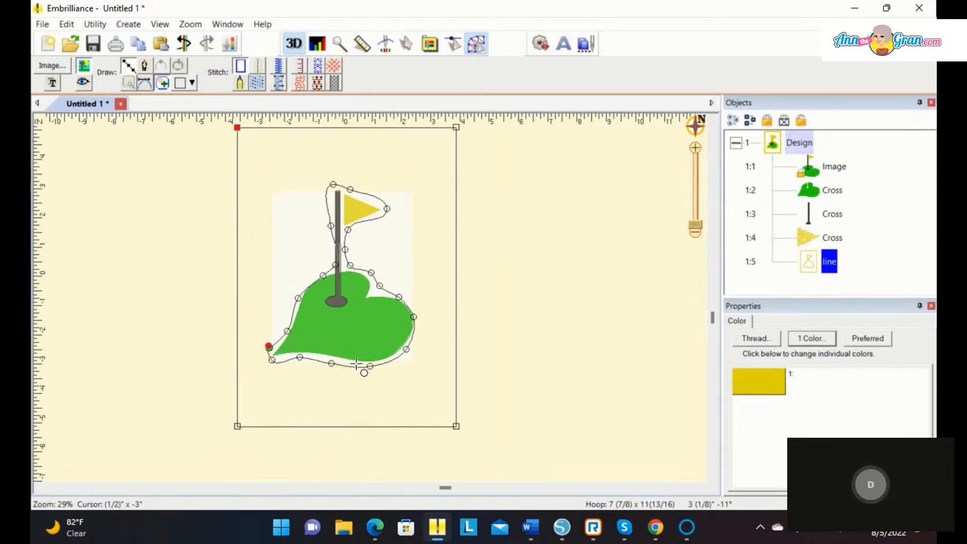
key(Return)
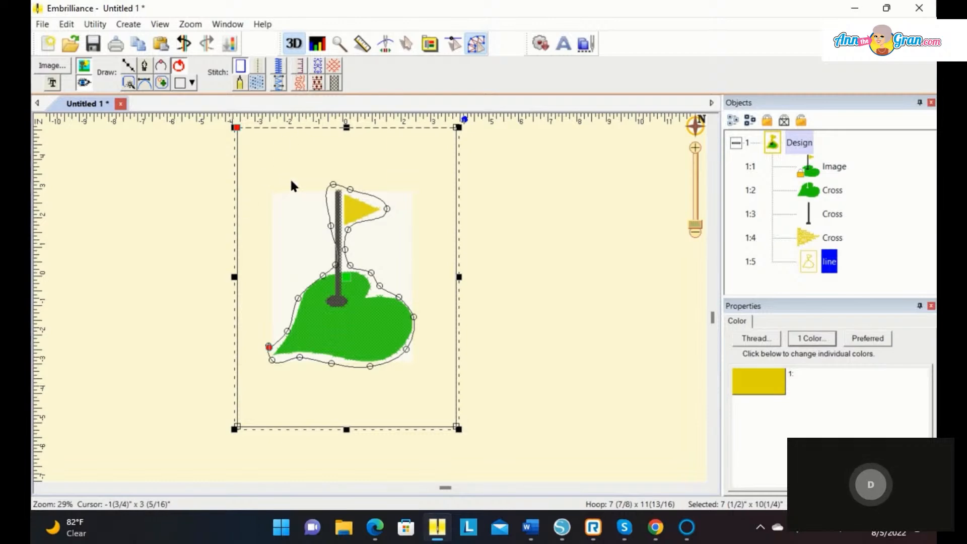
Fill the rectangle around the golf design with stipple stitching in the Geometric pattern
click(300, 82)
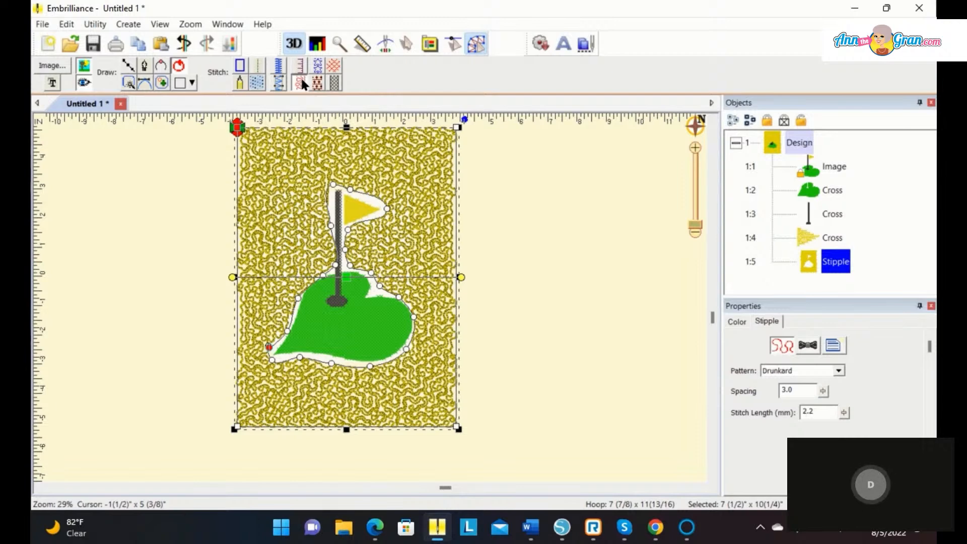
click(838, 371)
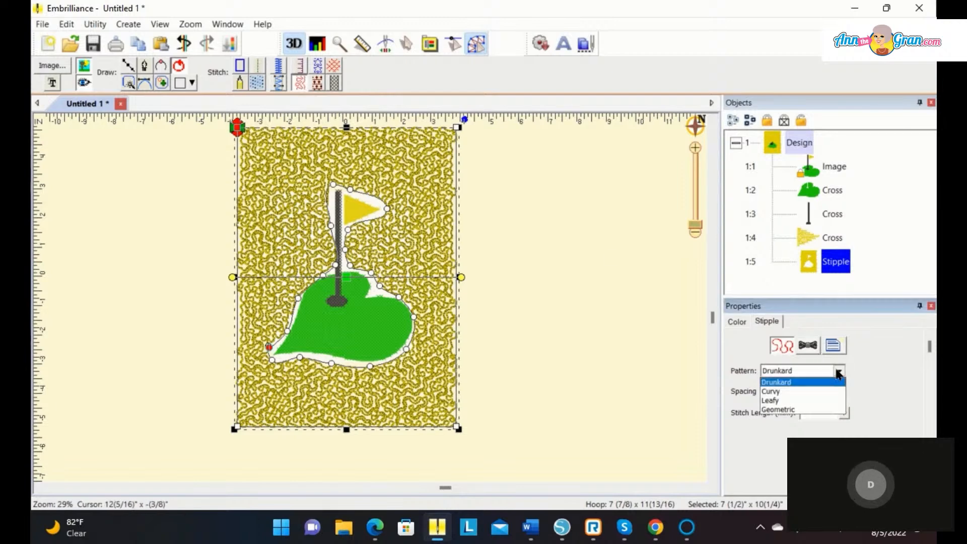
click(776, 410)
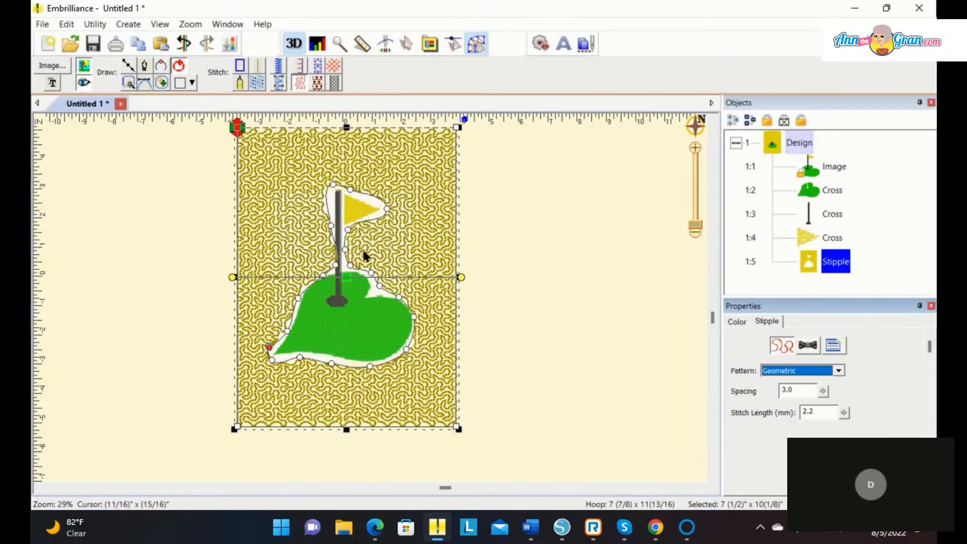
Move the hole's outline point where the flagpole's left side meets the green outward, away from the pole
click(335, 267)
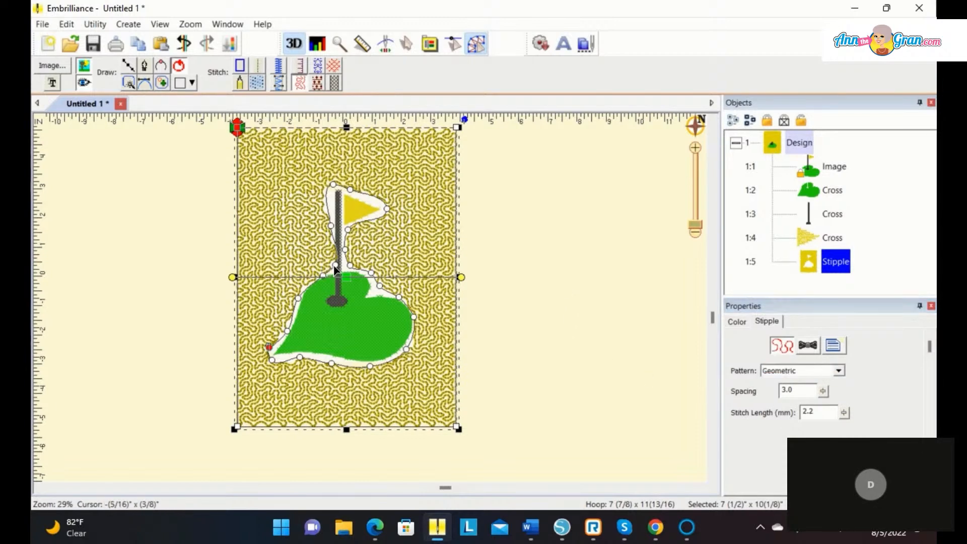
drag(331, 262, 327, 260)
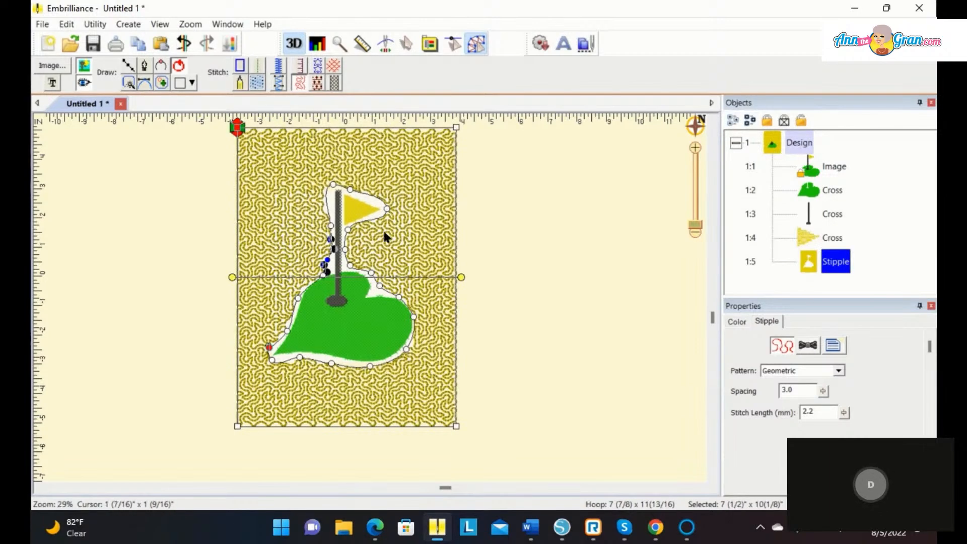
click(592, 213)
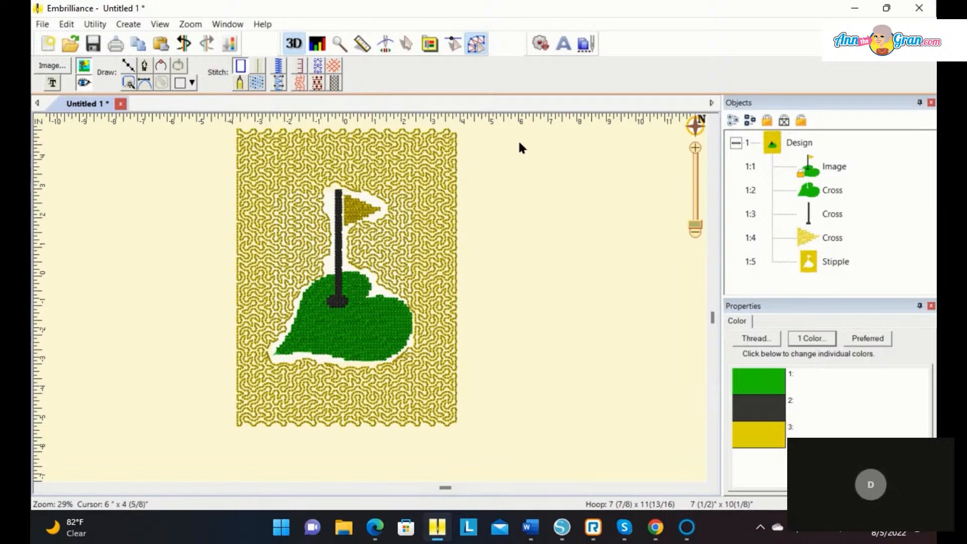
Create a new design and import the image pgbn03232a from the JPGs folder
click(49, 46)
click(49, 67)
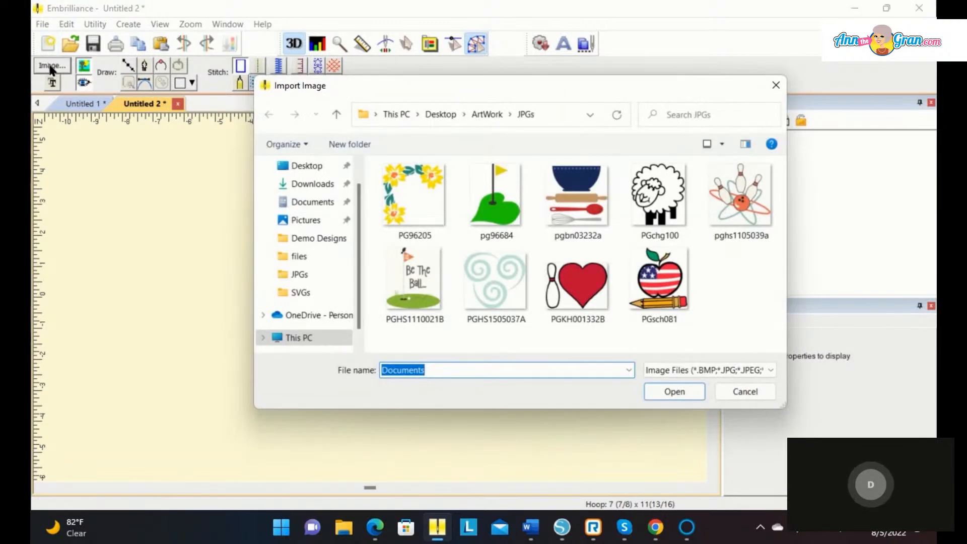
click(578, 188)
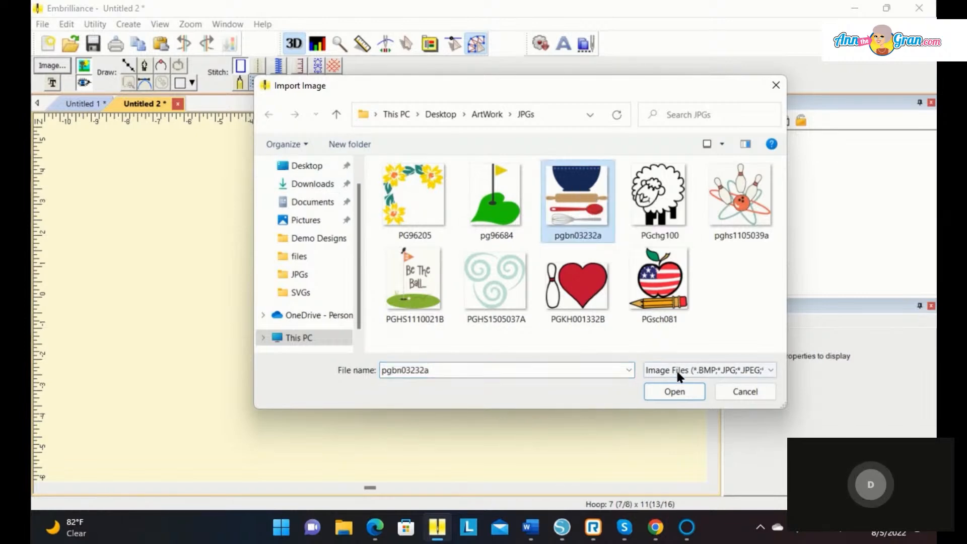
click(675, 391)
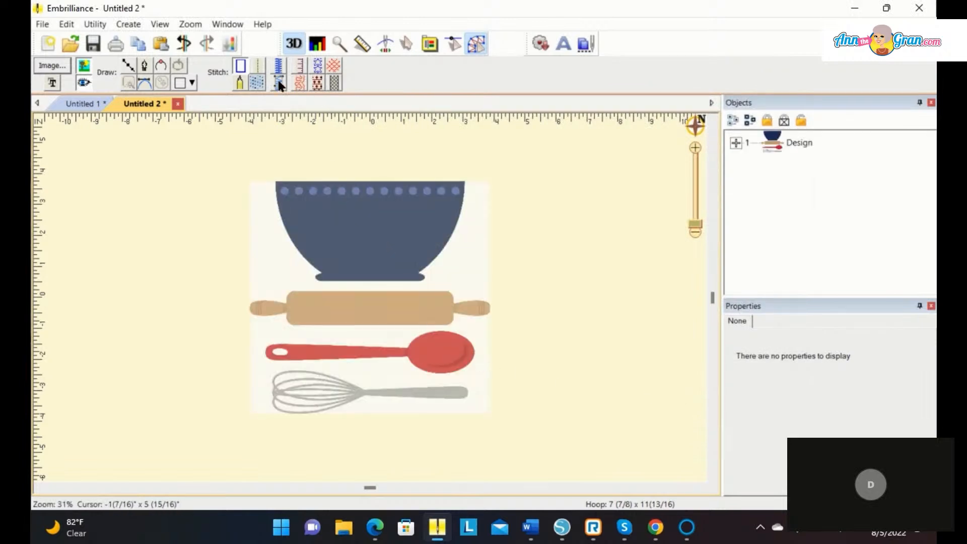
Trace the bowl in the kitchen image with the Magic Wand at a sensitivity of 50 and convert the outline to a motif fill
click(335, 224)
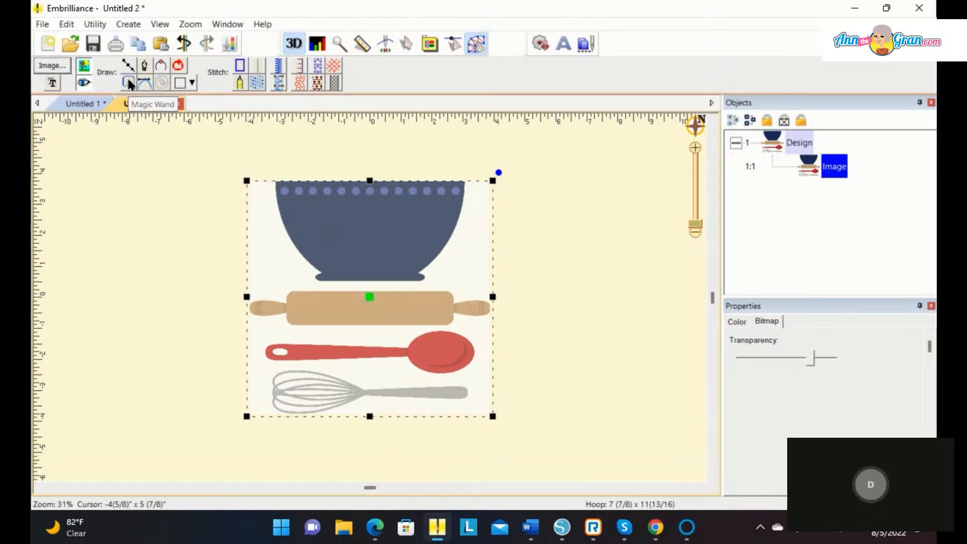
click(129, 82)
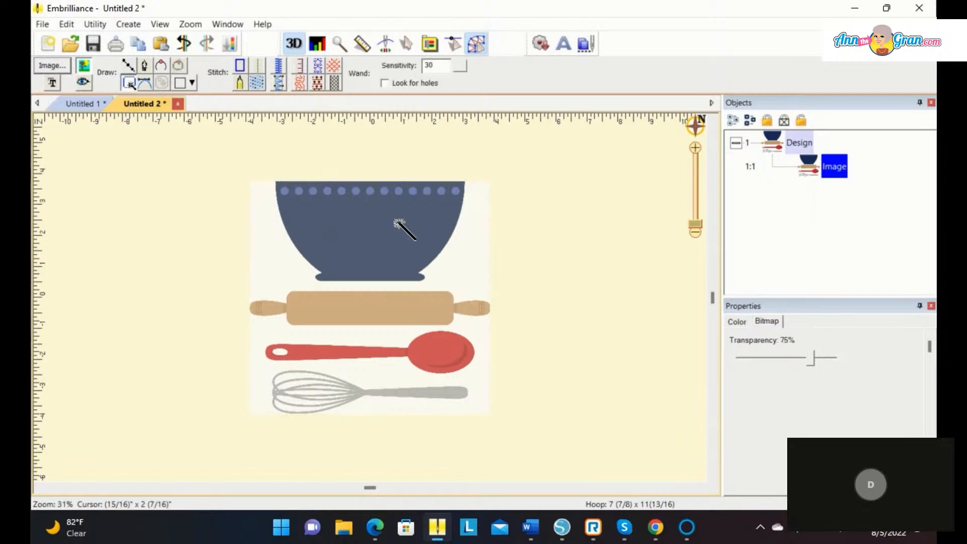
click(460, 65)
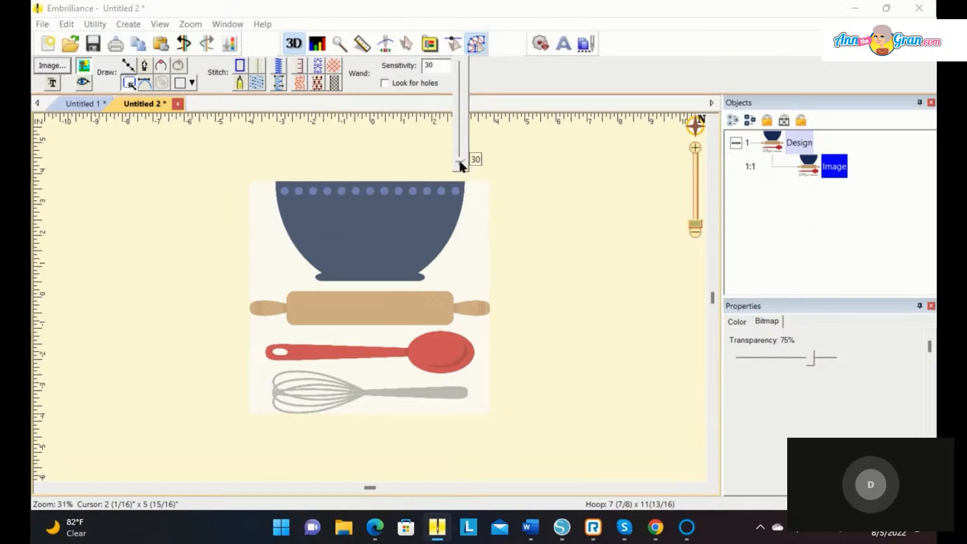
drag(459, 161, 462, 158)
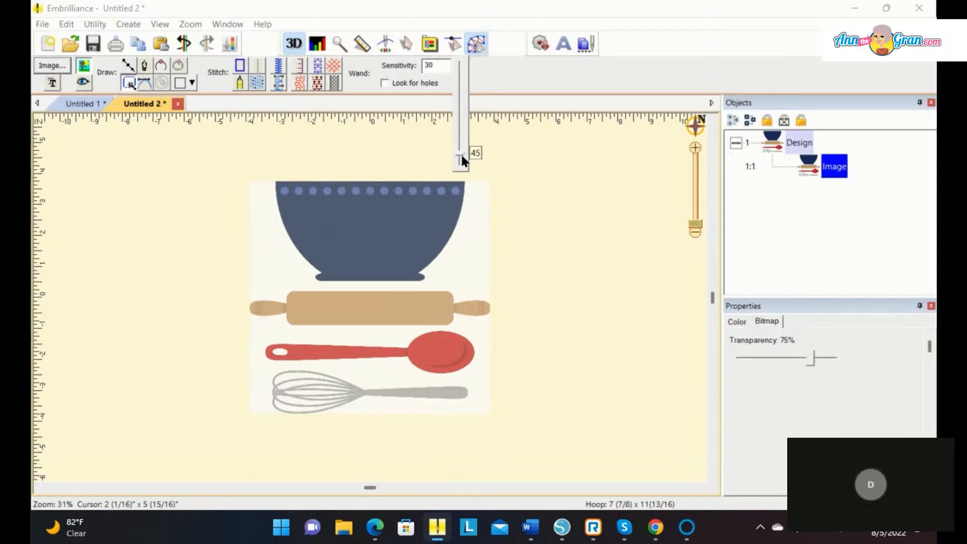
drag(461, 152, 461, 152)
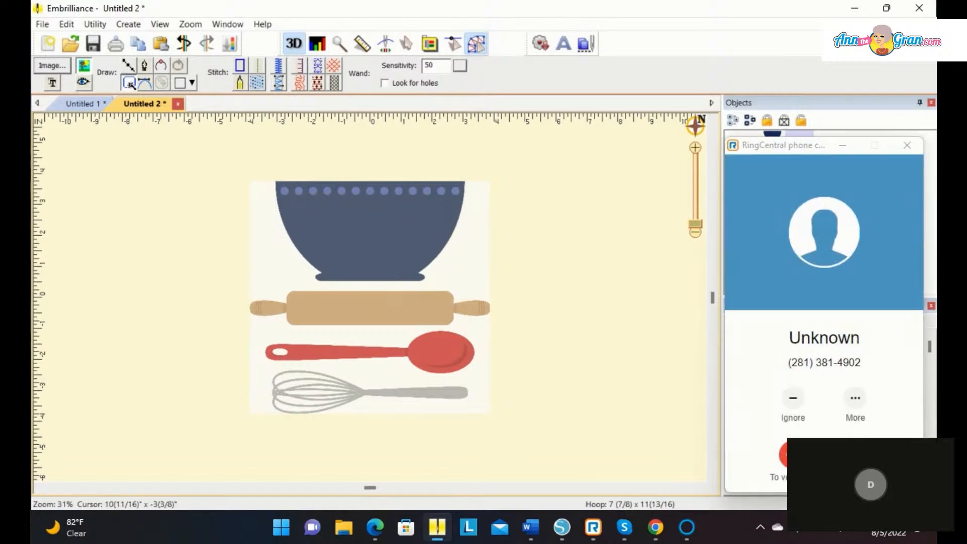
click(793, 455)
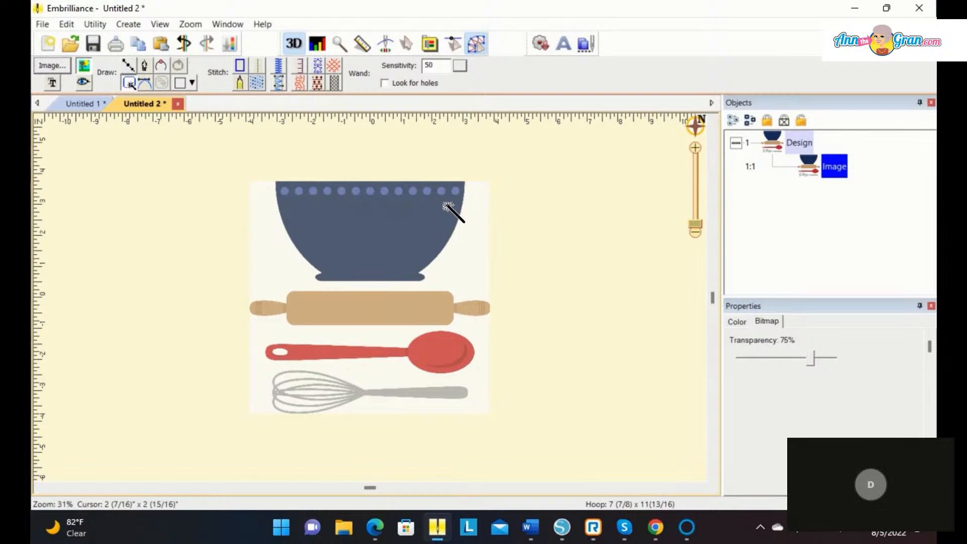
click(367, 227)
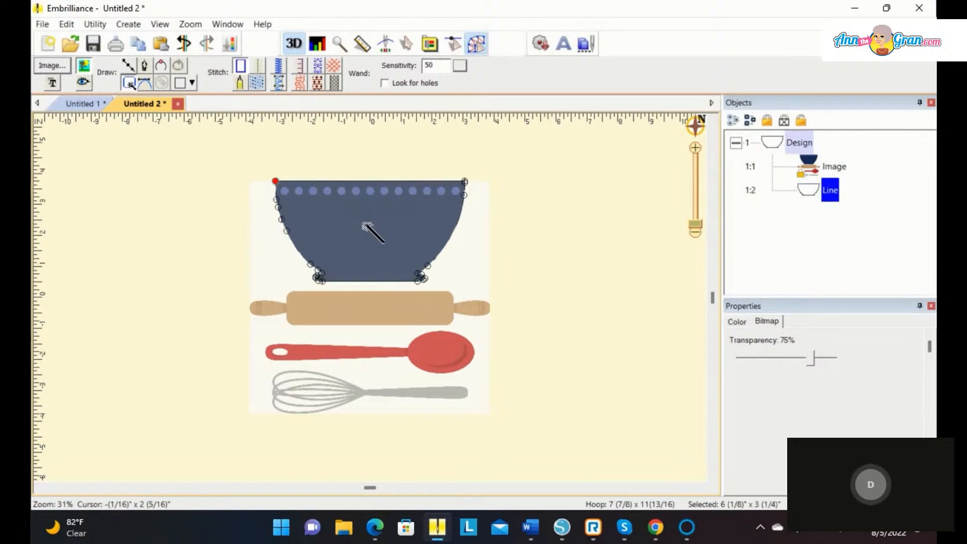
click(319, 89)
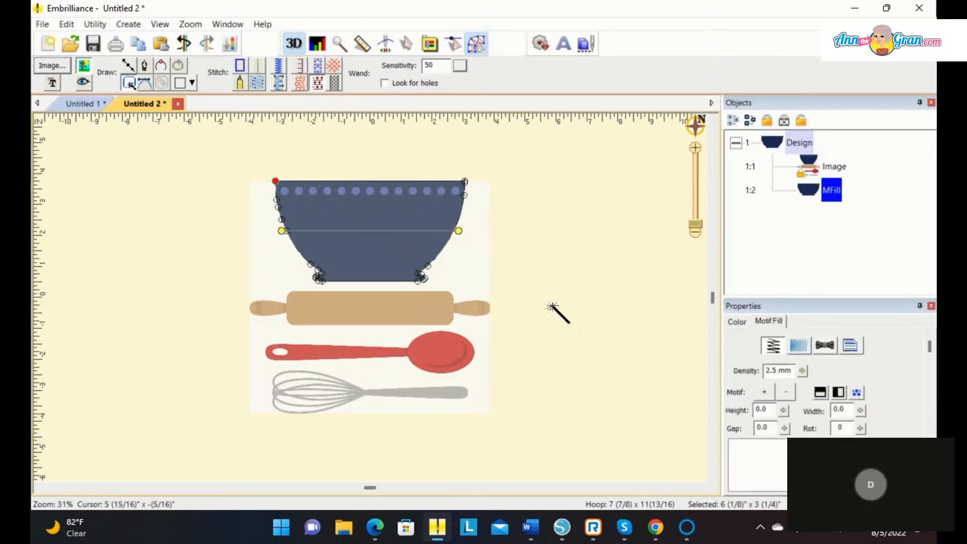
Change the bowl's thread color to Robison-Anton Rayon 2291 Passion, searching the threads for "pink"
drag(738, 306, 737, 316)
click(738, 320)
double_click(763, 382)
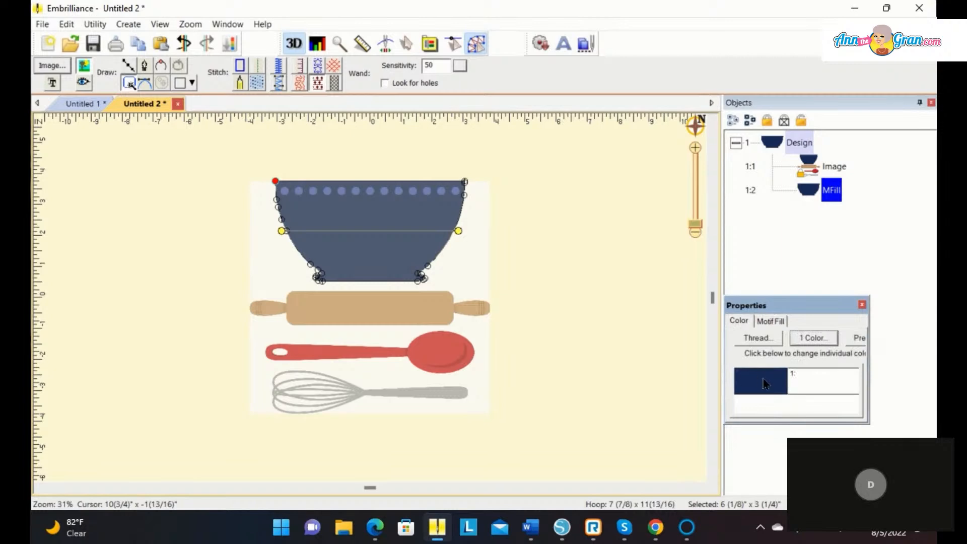
click(797, 315)
text(P)
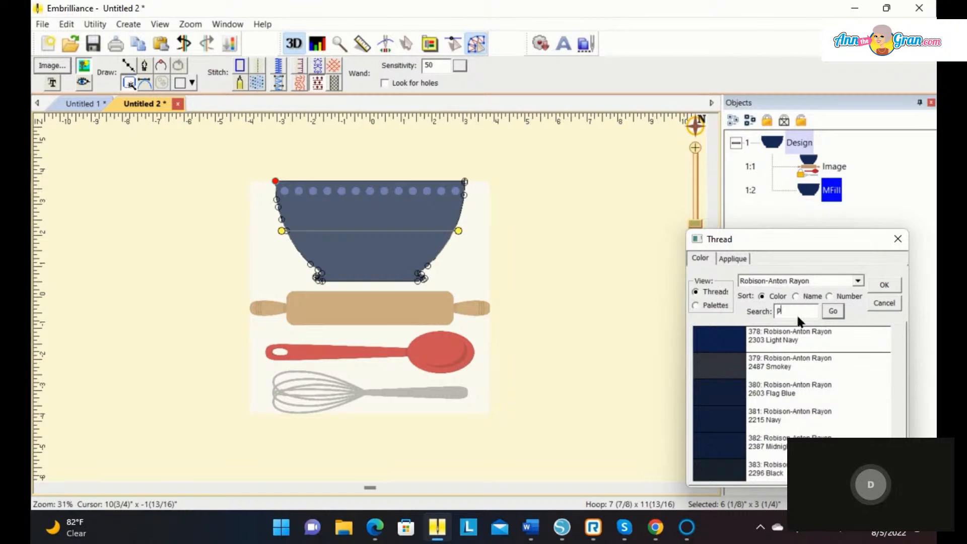
text(in)
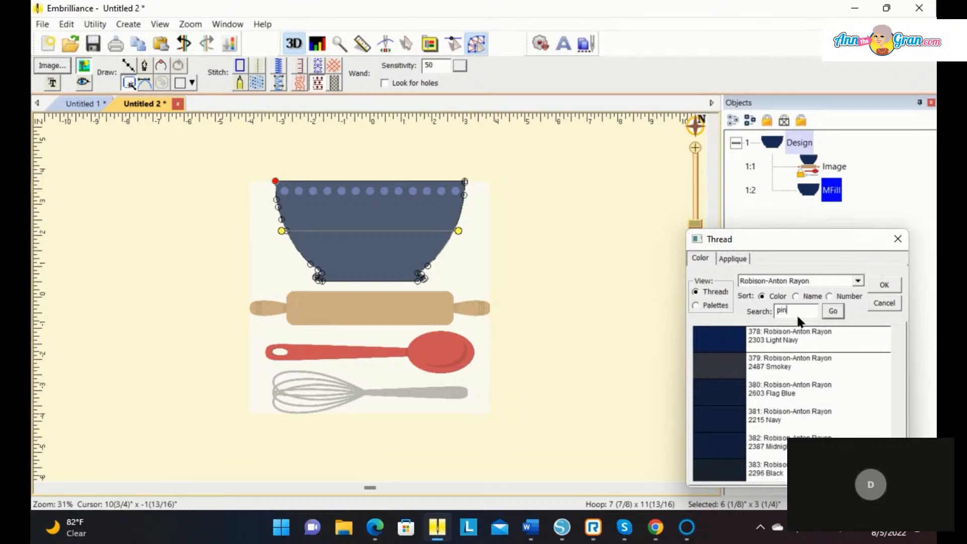
text(k)
key(Return)
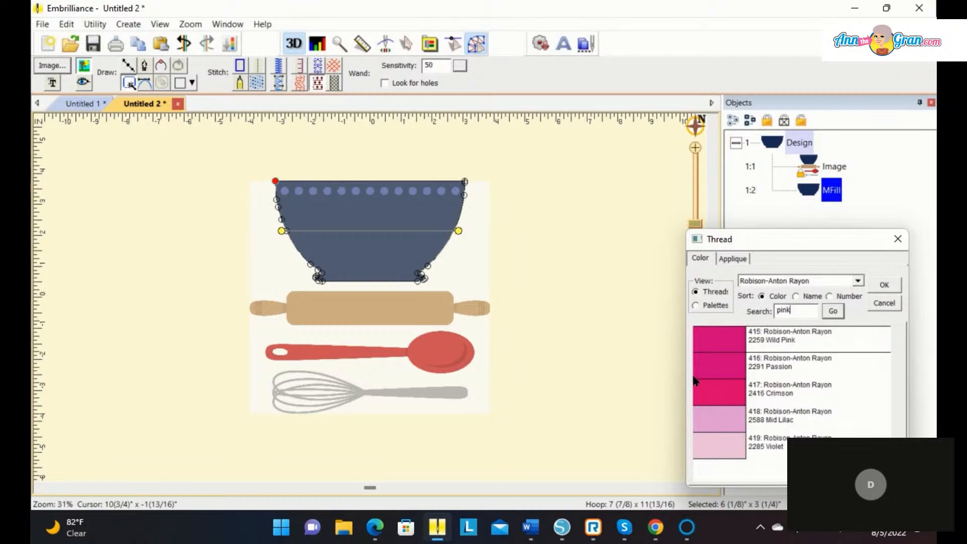
click(706, 369)
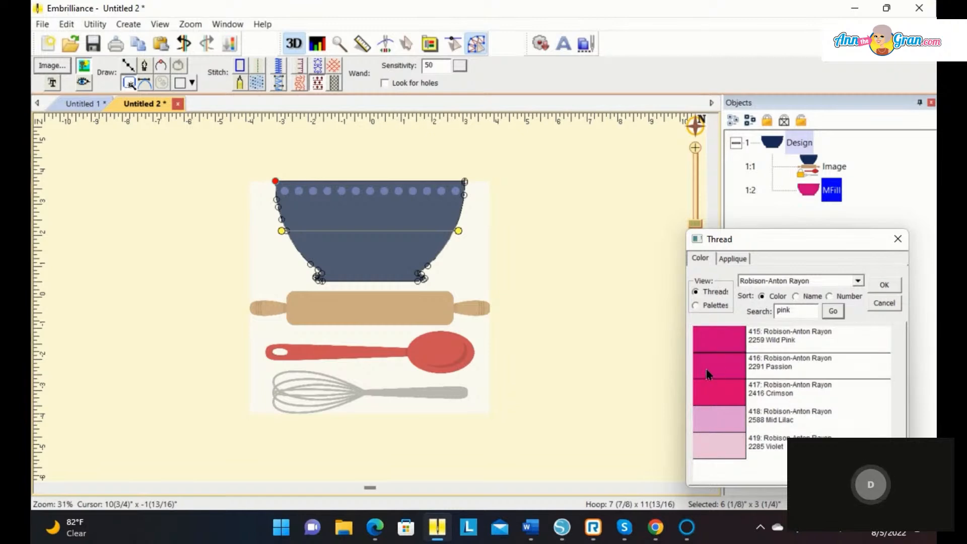
click(884, 286)
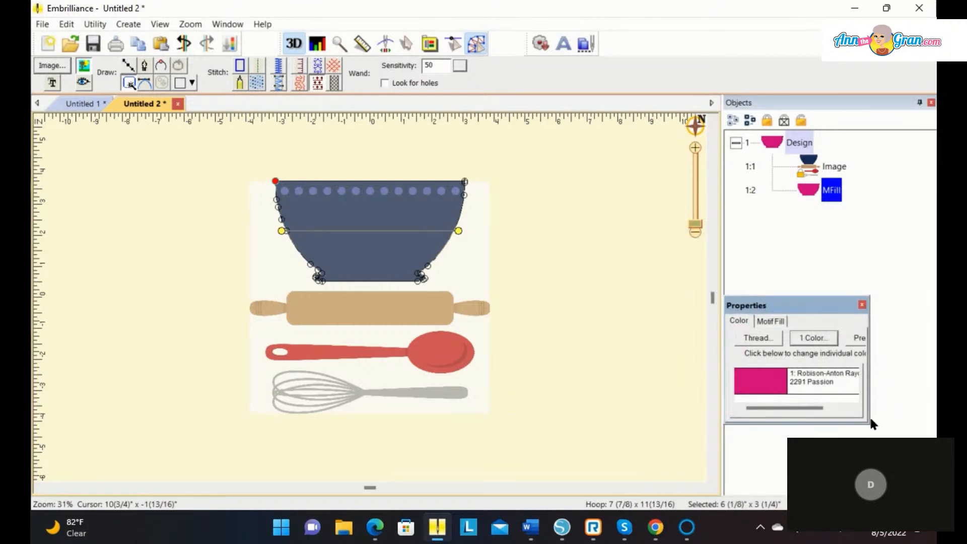
drag(799, 302, 829, 315)
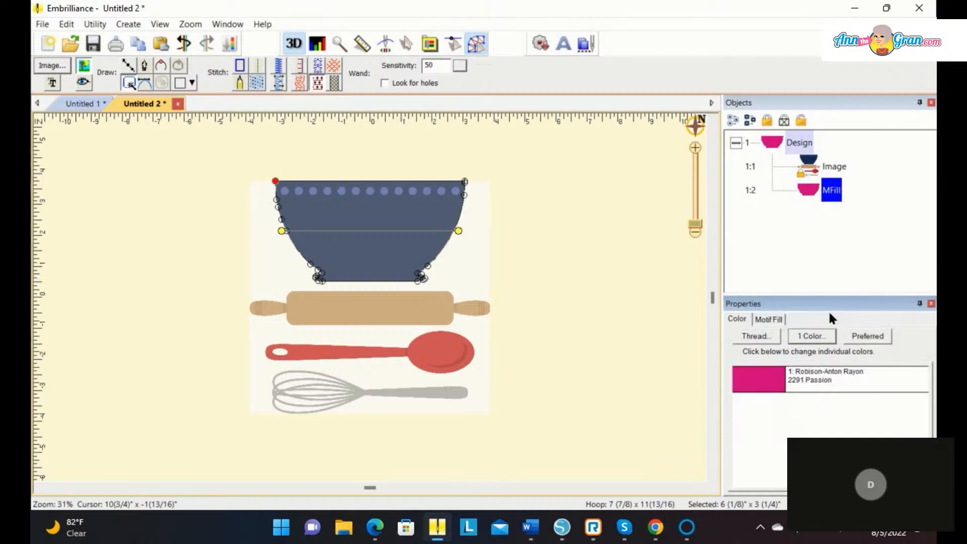
Add the Knot 2 motif from the Knots category to the bowl's motif fill
click(767, 321)
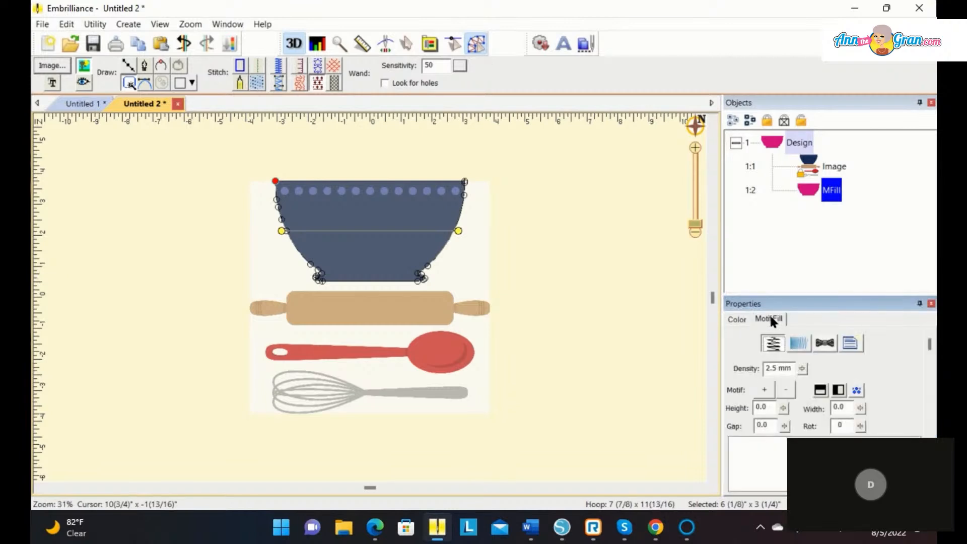
click(767, 387)
click(403, 273)
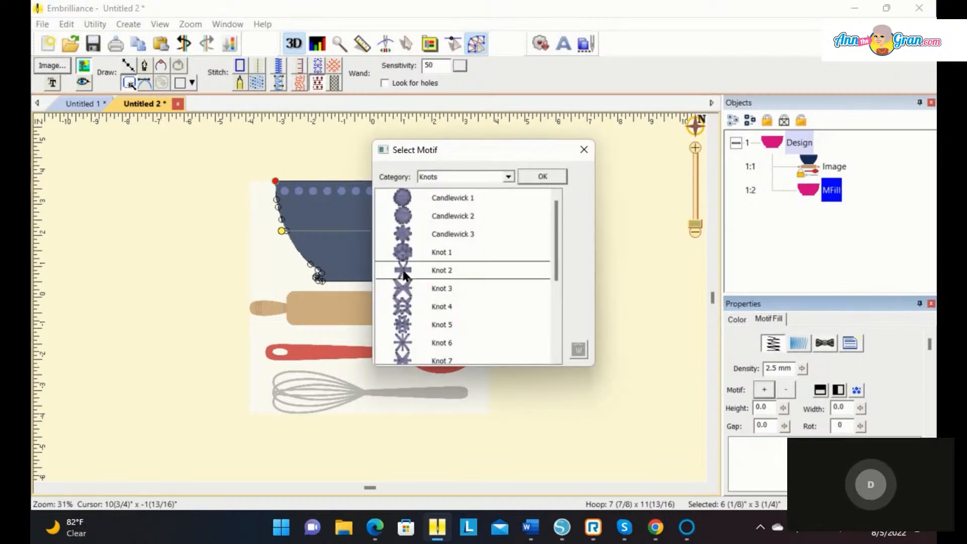
click(531, 176)
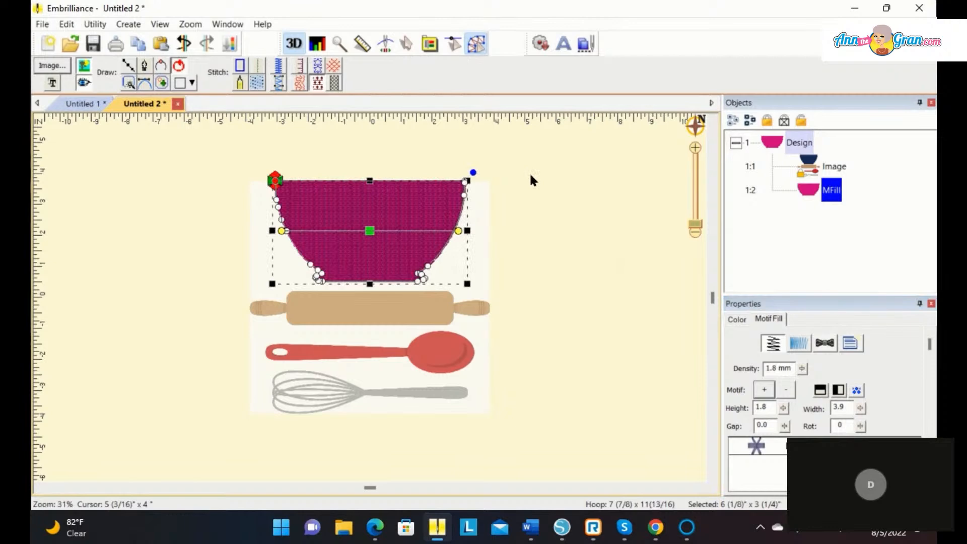
Add the Decorative 7 motif from the Decorative category to the bowl's fill as a second motif
drag(694, 222, 695, 213)
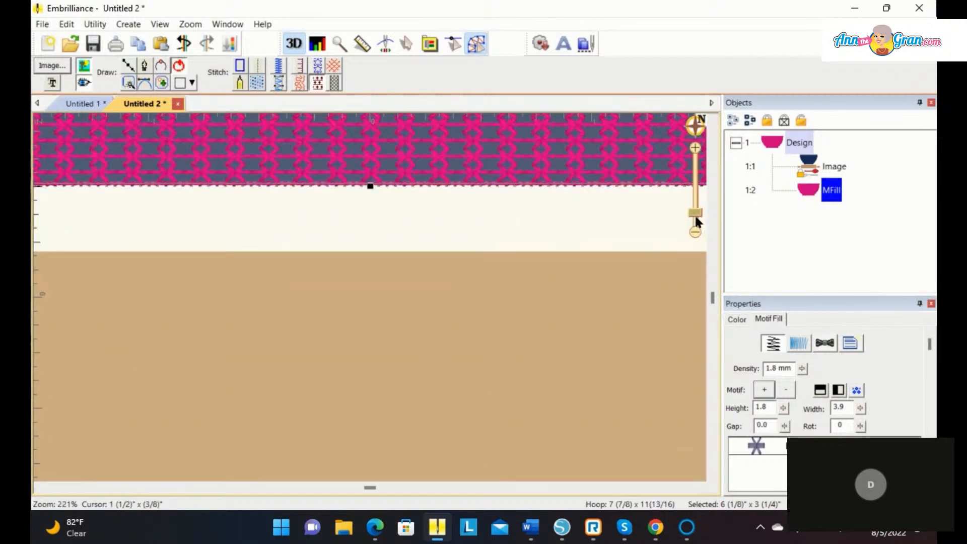
click(712, 120)
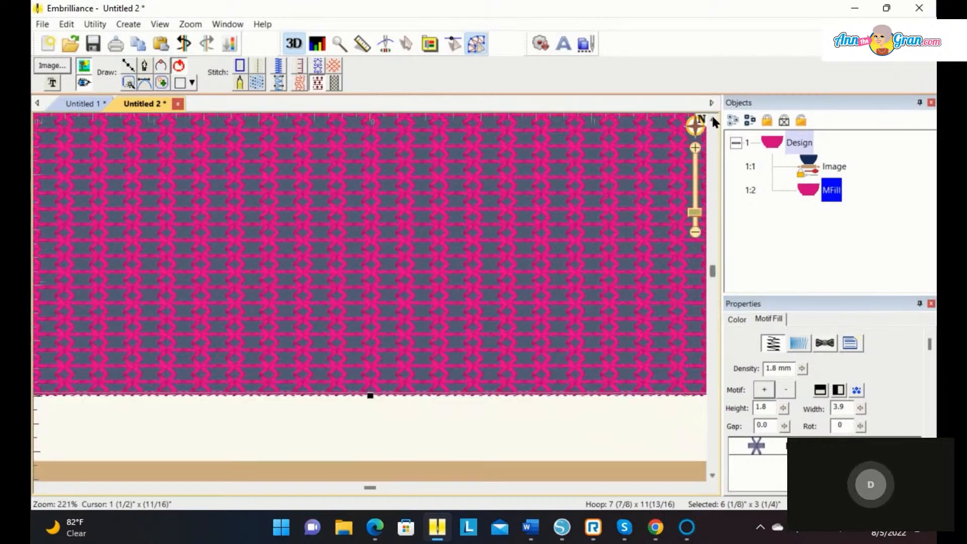
click(712, 120)
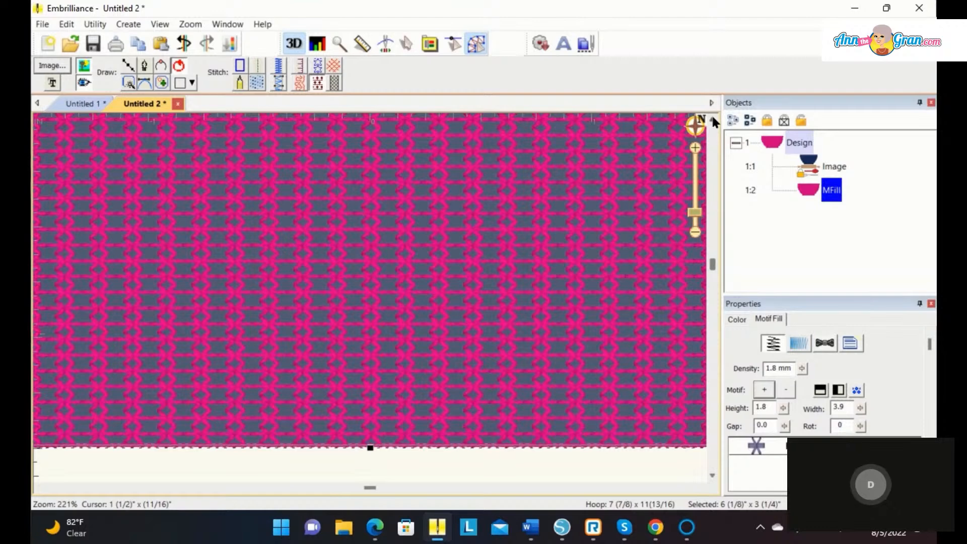
click(765, 389)
click(507, 177)
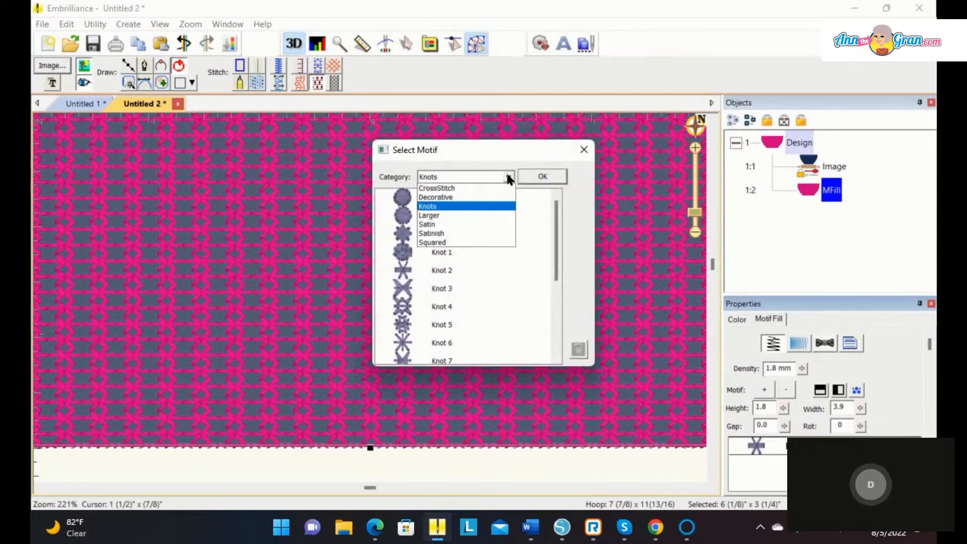
click(480, 199)
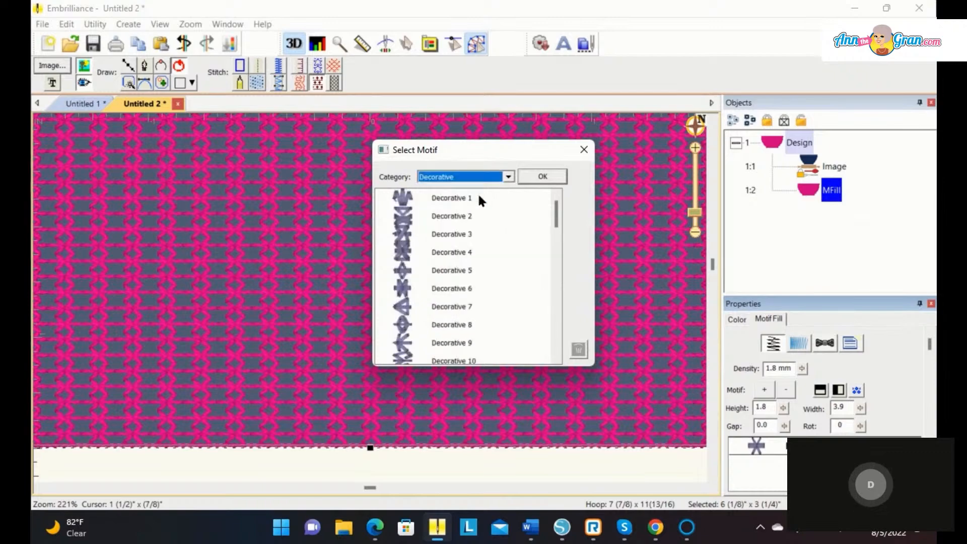
click(407, 313)
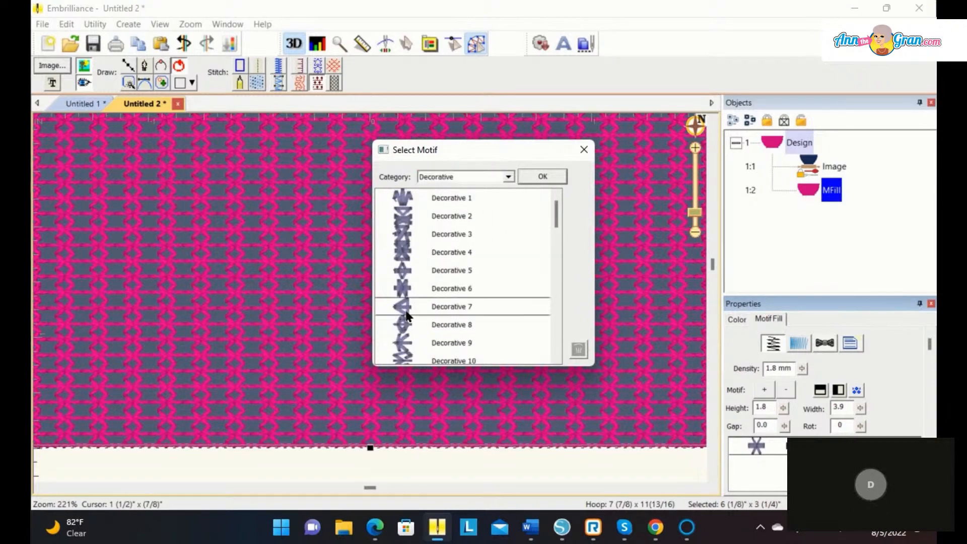
click(538, 175)
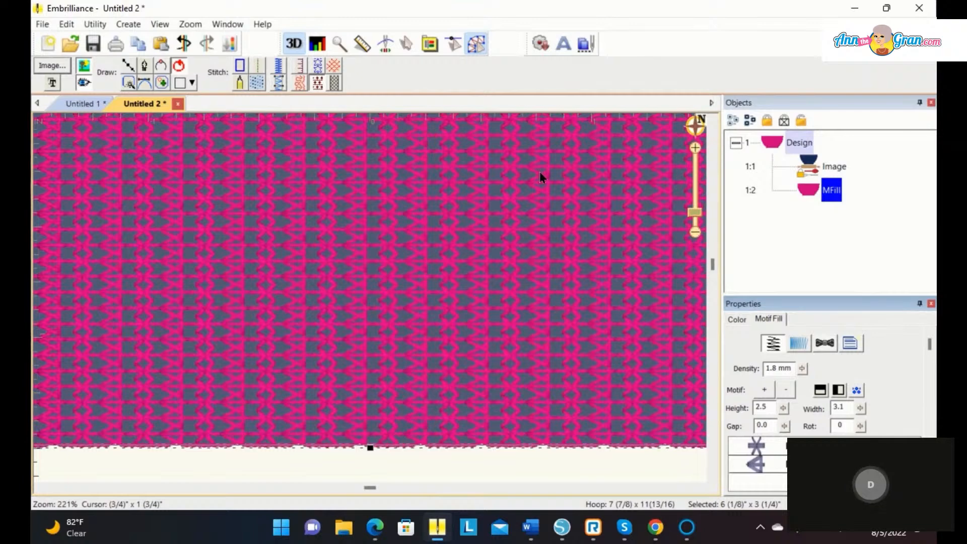
Add the Larger 12 motif from the Larger category to the bowl's fill as a third motif
click(762, 389)
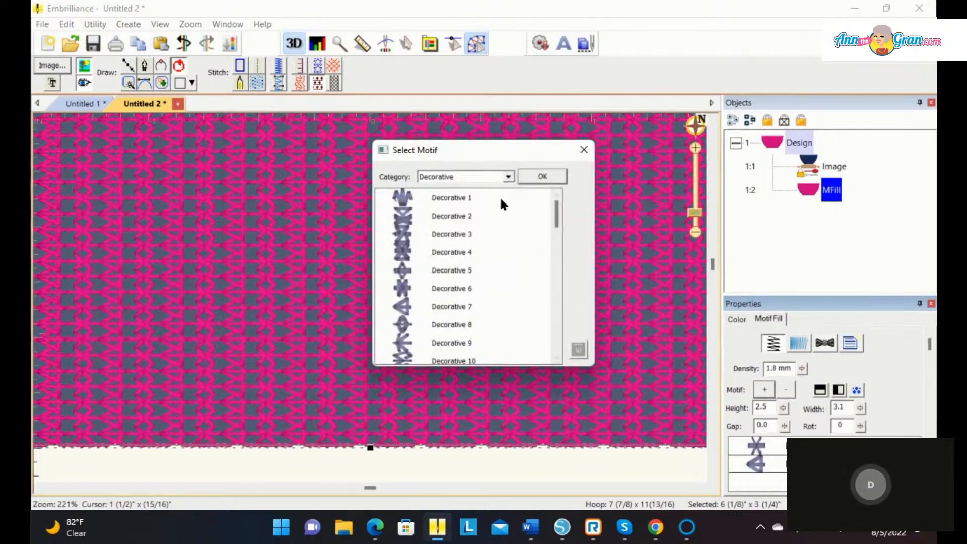
click(507, 176)
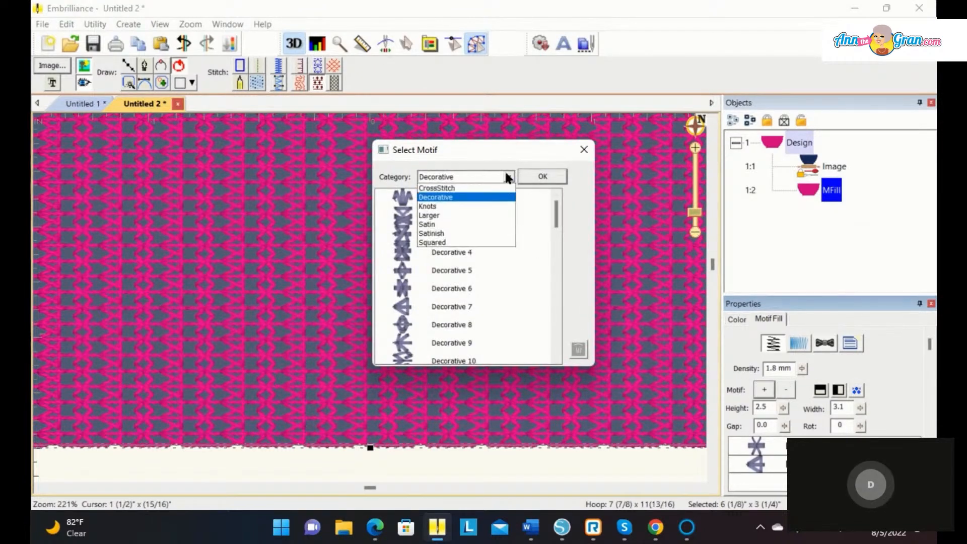
click(459, 218)
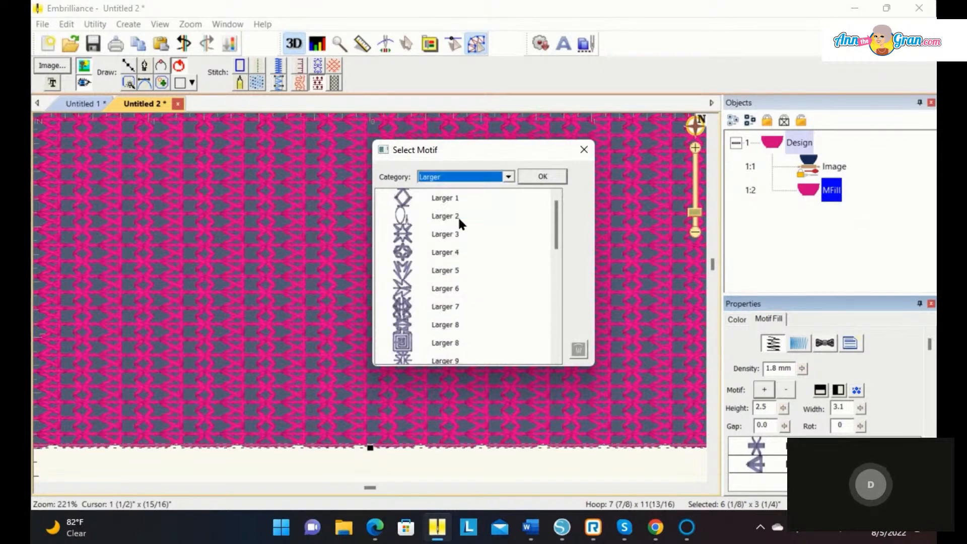
drag(557, 229, 561, 270)
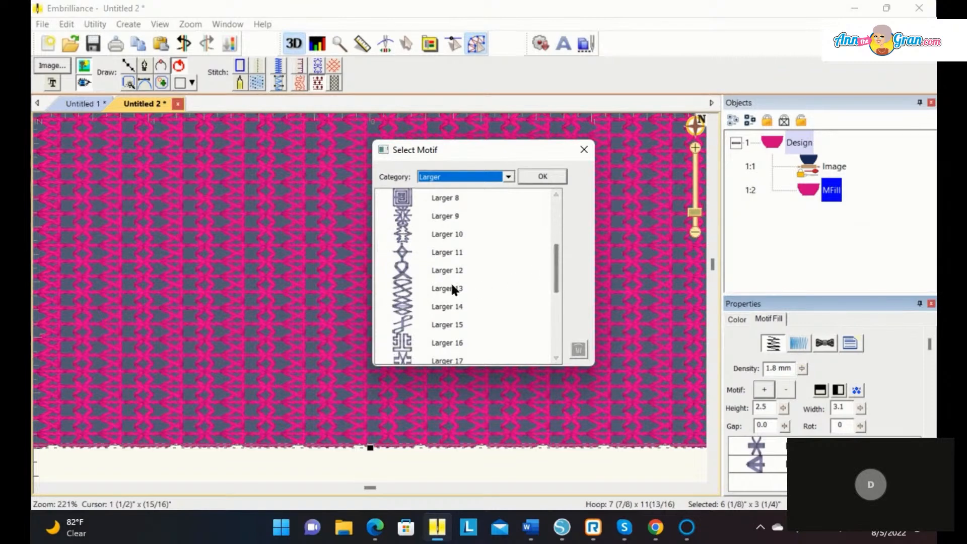
click(405, 271)
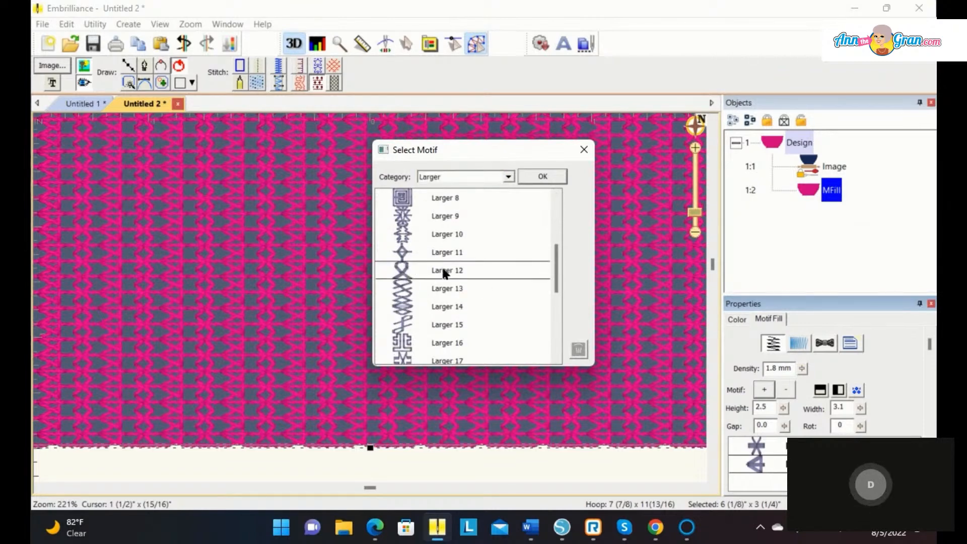
click(548, 176)
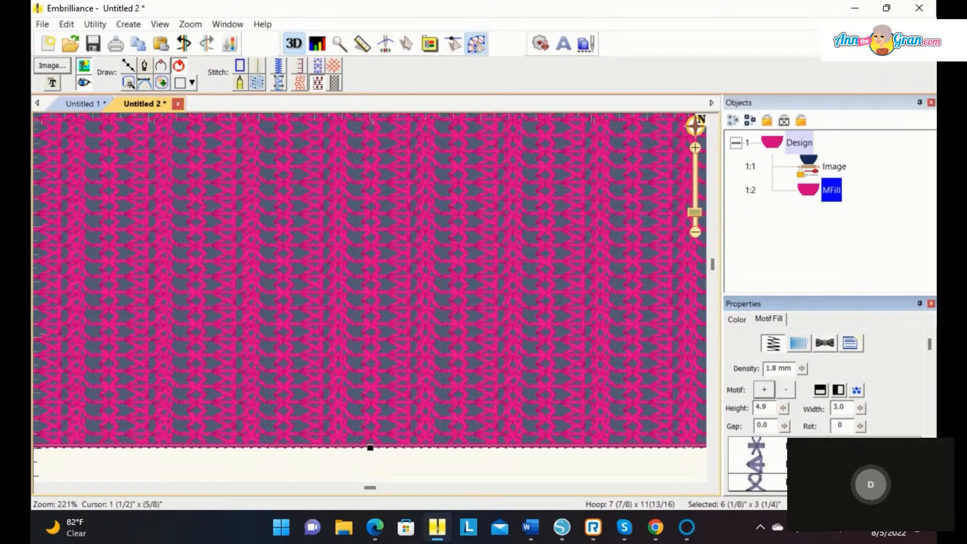
Set the height of the Knot 2 motif in the bowl's fill to 4.7
click(771, 444)
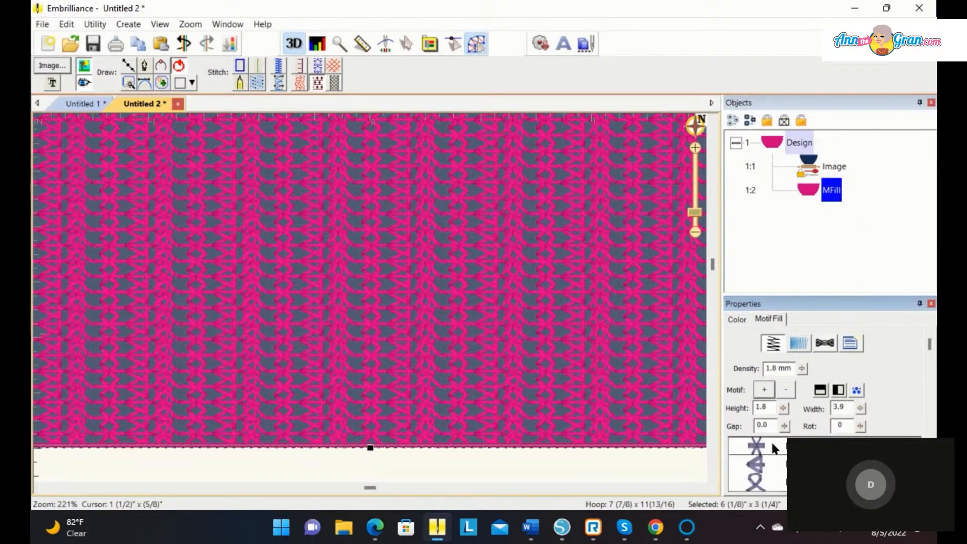
click(782, 407)
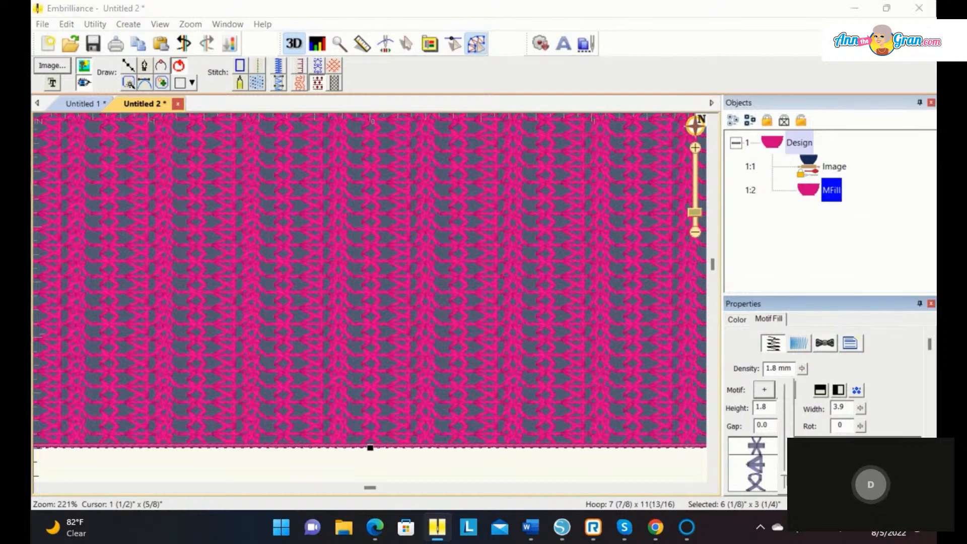
drag(784, 480, 784, 462)
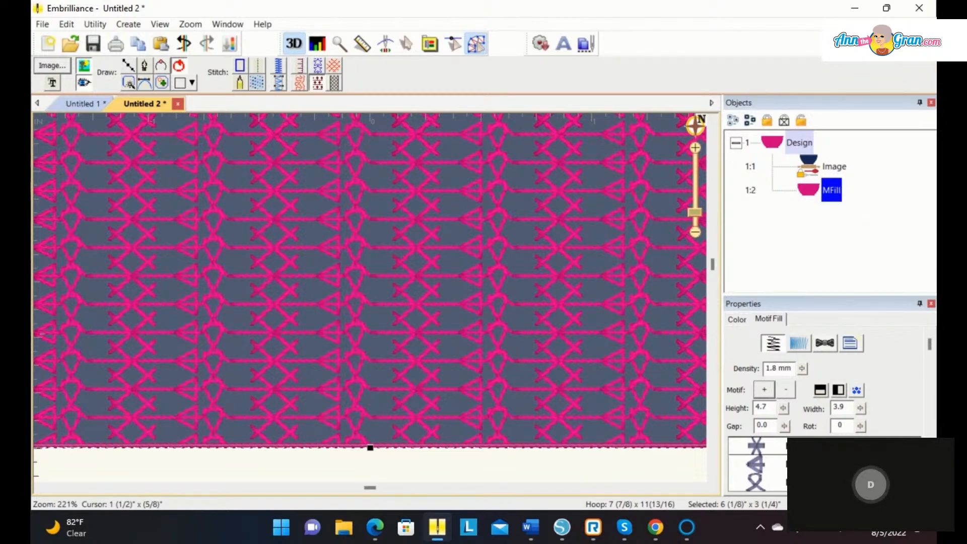
Set the height of the bowl fill's Decorative 7 motif to 3.7 and the Larger 12 motif to 4.9
click(816, 464)
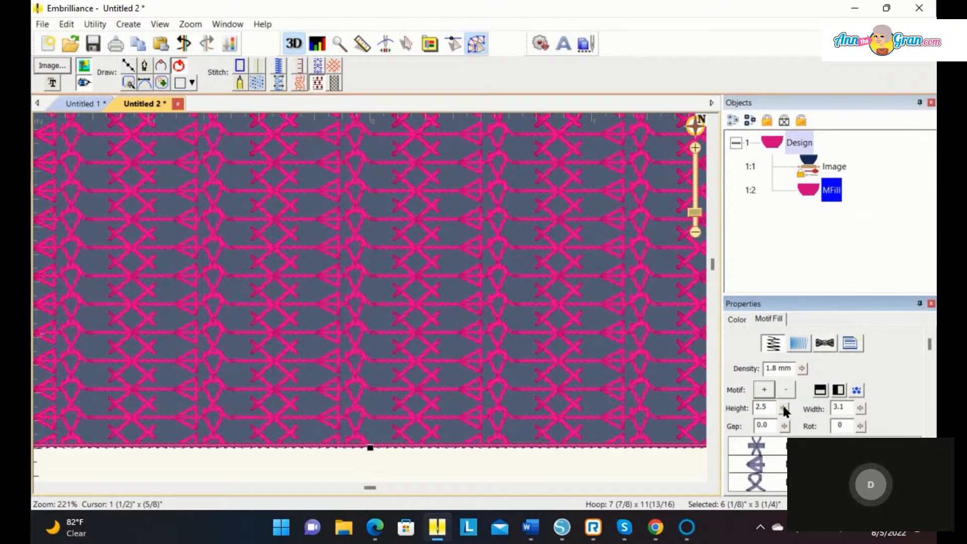
click(784, 483)
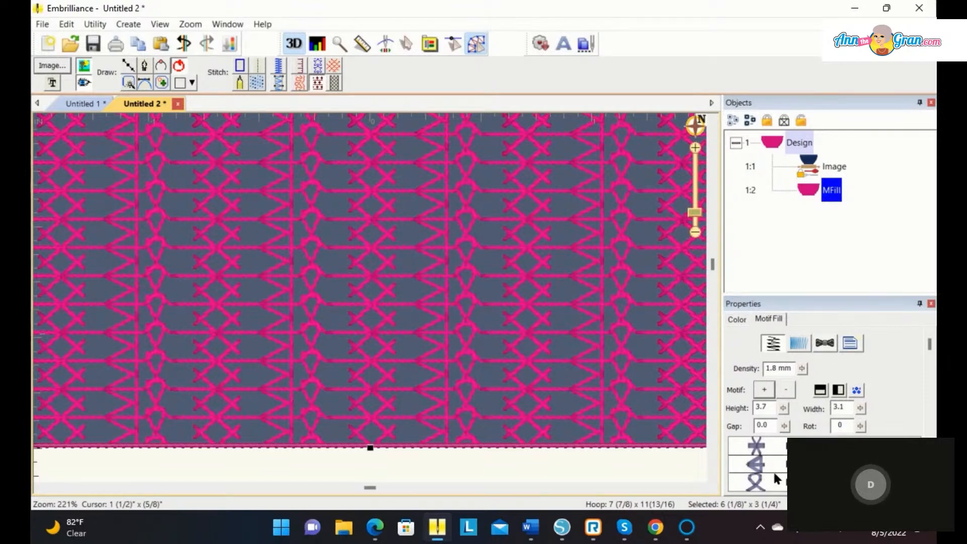
click(755, 484)
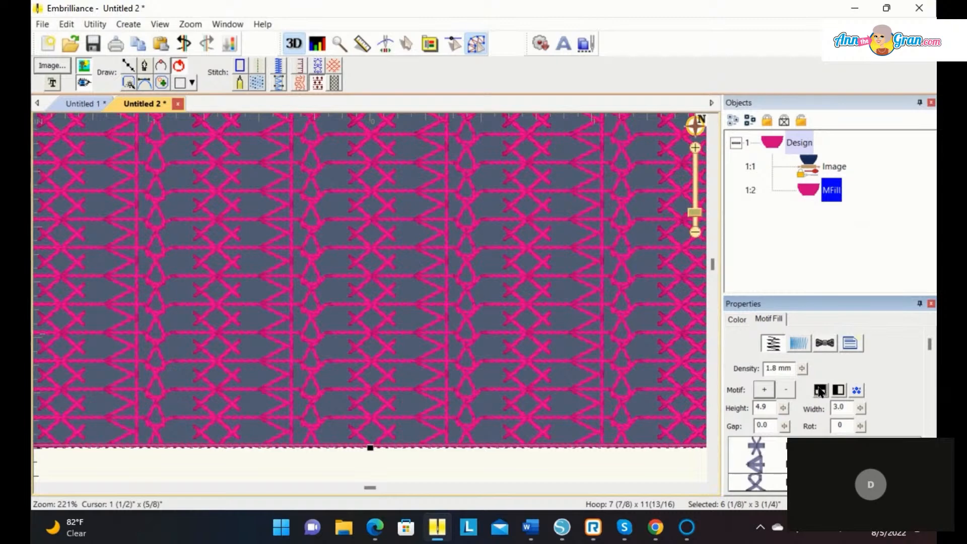
Switch the bowl's motif fill to the interlocking arrangement and bring the whole bowl into view
click(856, 391)
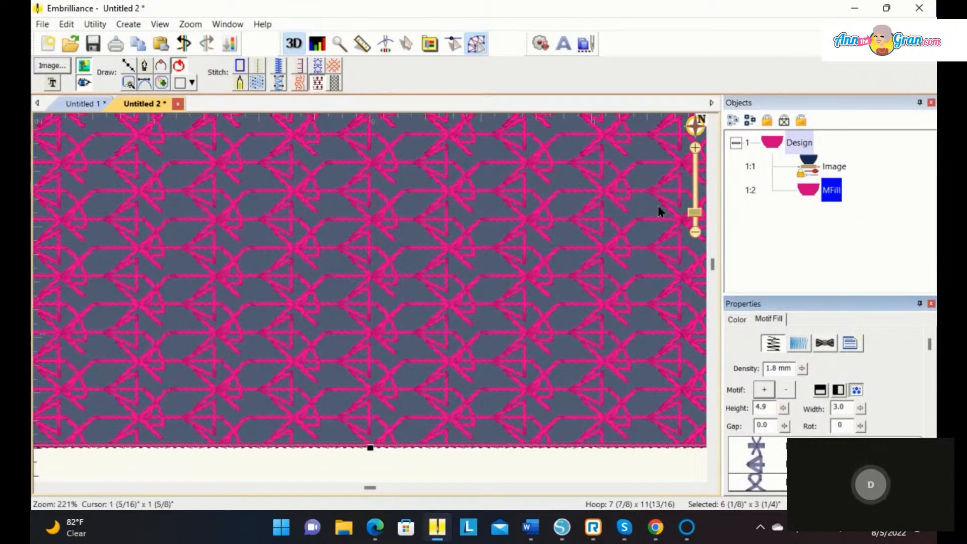
mouse_move(694, 217)
mouse_down()
mouse_move(697, 232)
mouse_move(696, 224)
mouse_up()
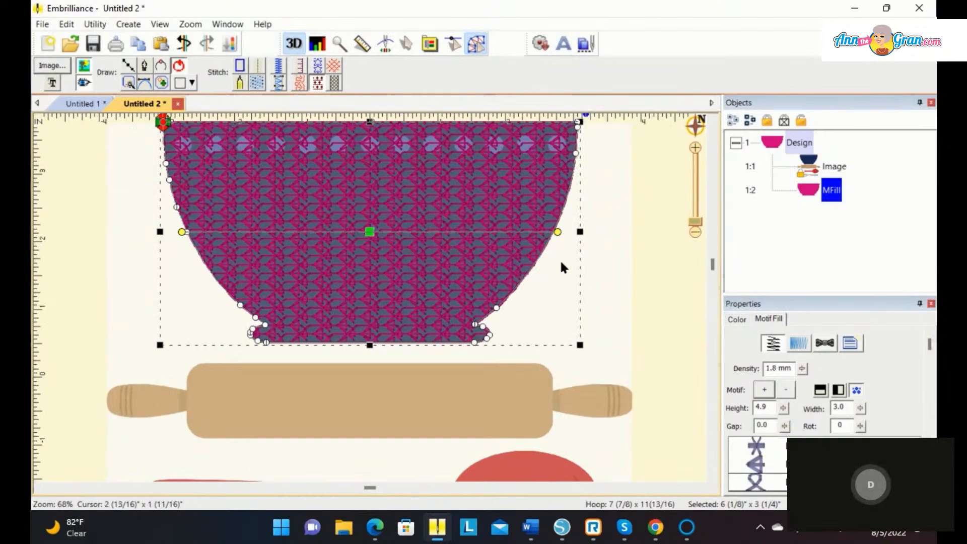
Auto-trace the rolling pin below the bowl with the magic wand at sensitivity 50
click(128, 84)
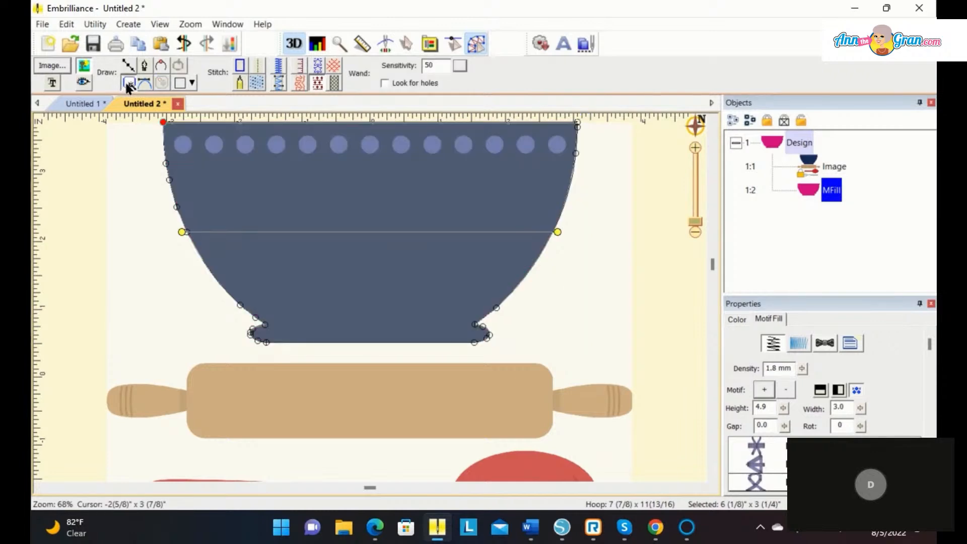
click(285, 404)
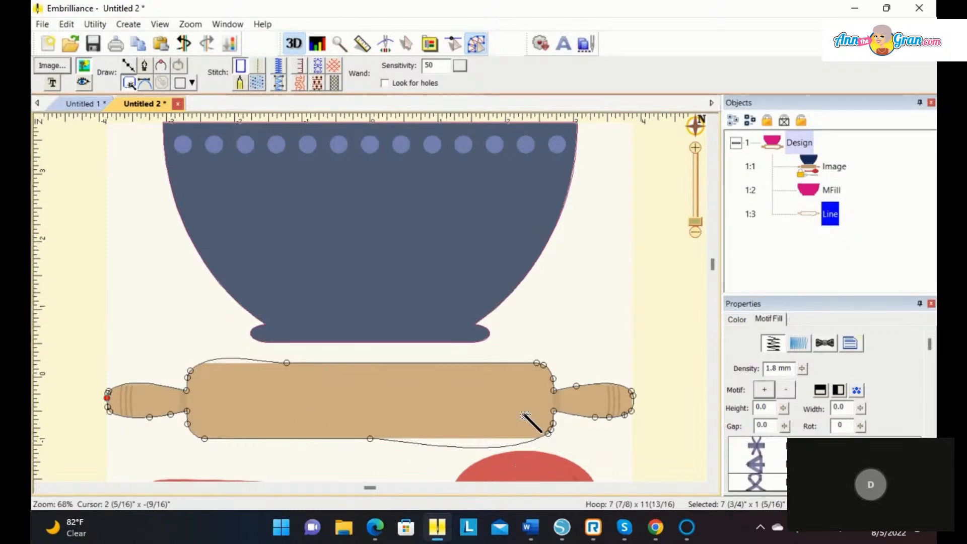
key(Escape)
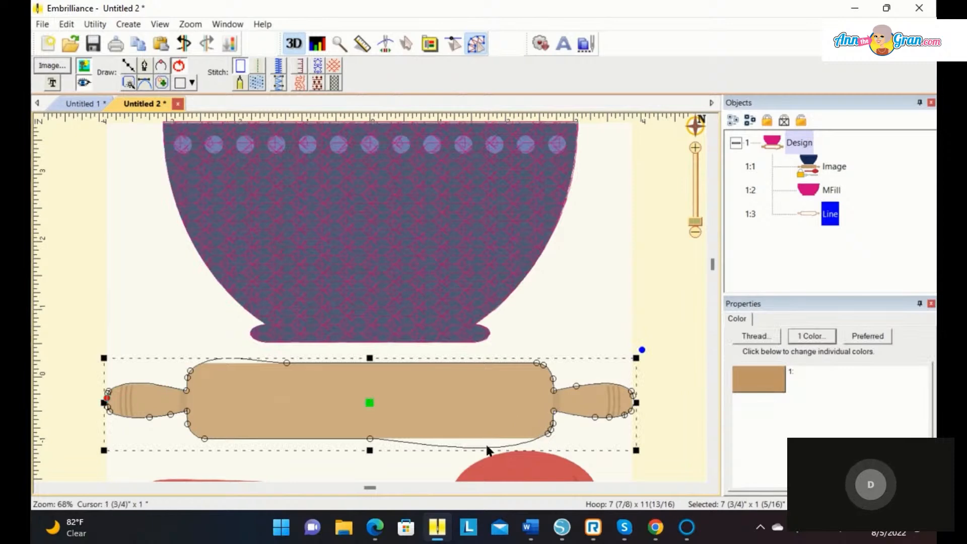
Reshape the curves of the rolling pin outline so its lower edge and upper-left edge follow the image
click(370, 439)
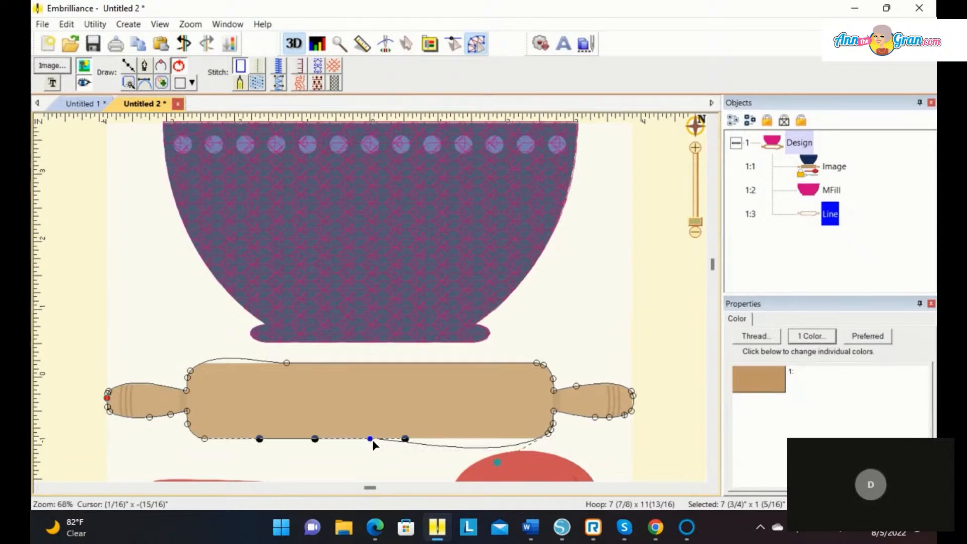
drag(405, 438, 460, 439)
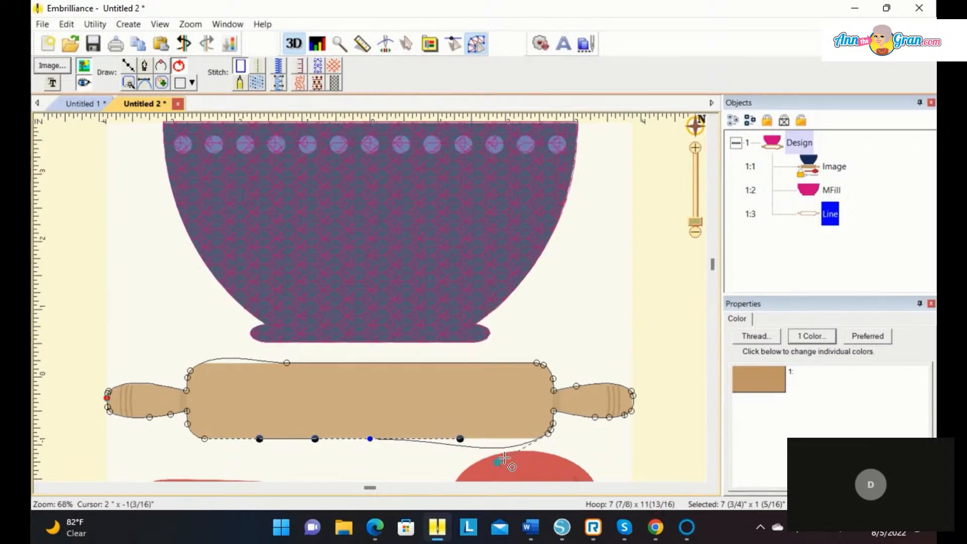
drag(504, 458, 513, 441)
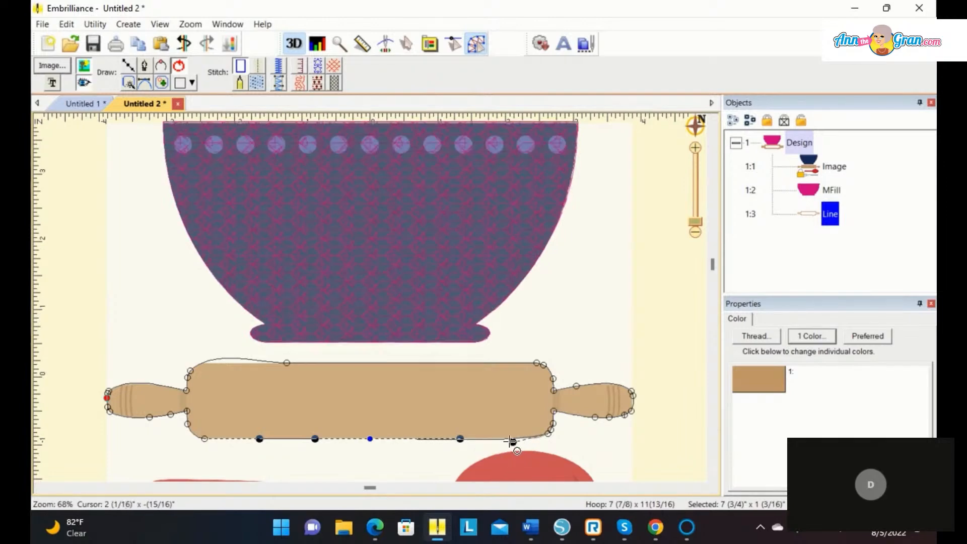
click(189, 373)
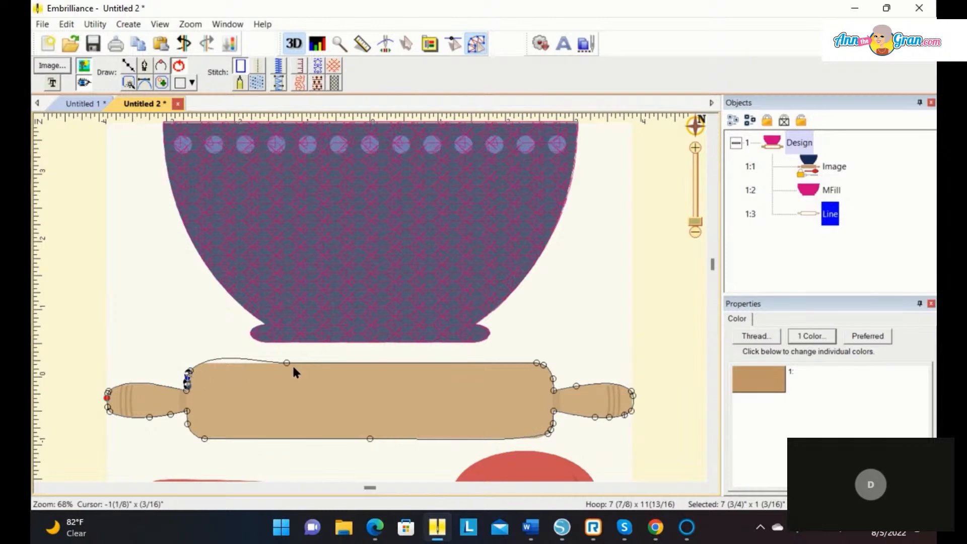
click(272, 362)
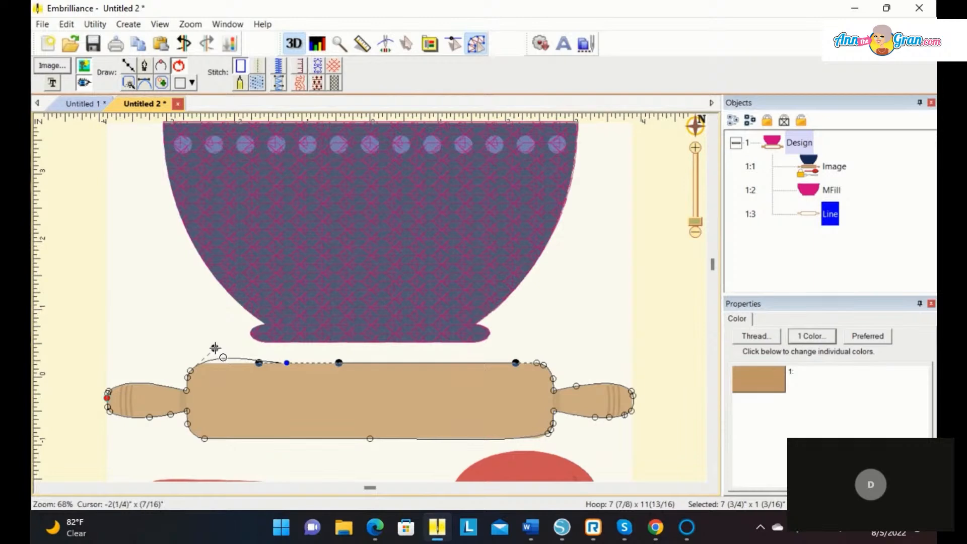
drag(215, 347, 223, 358)
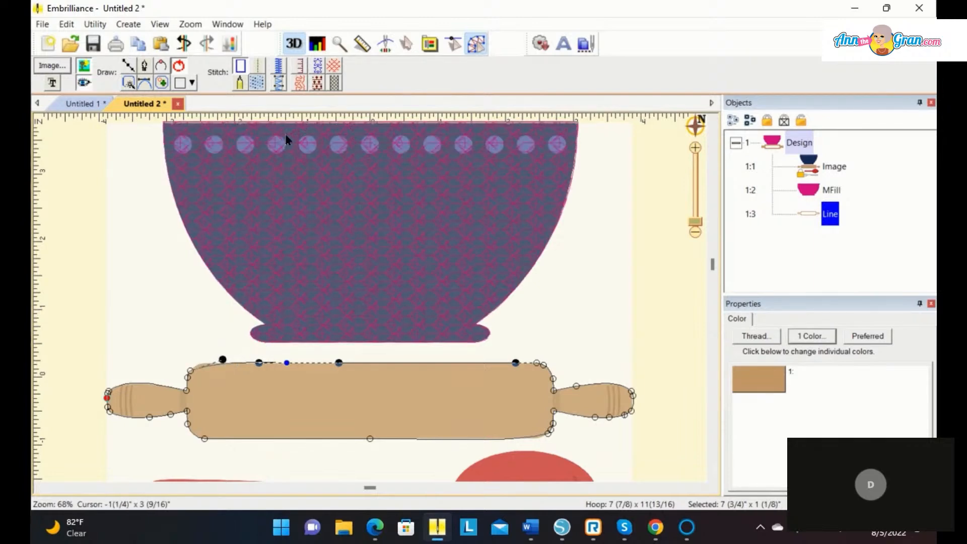
Convert the rolling pin outline to an appliqué with a Satin border
click(300, 66)
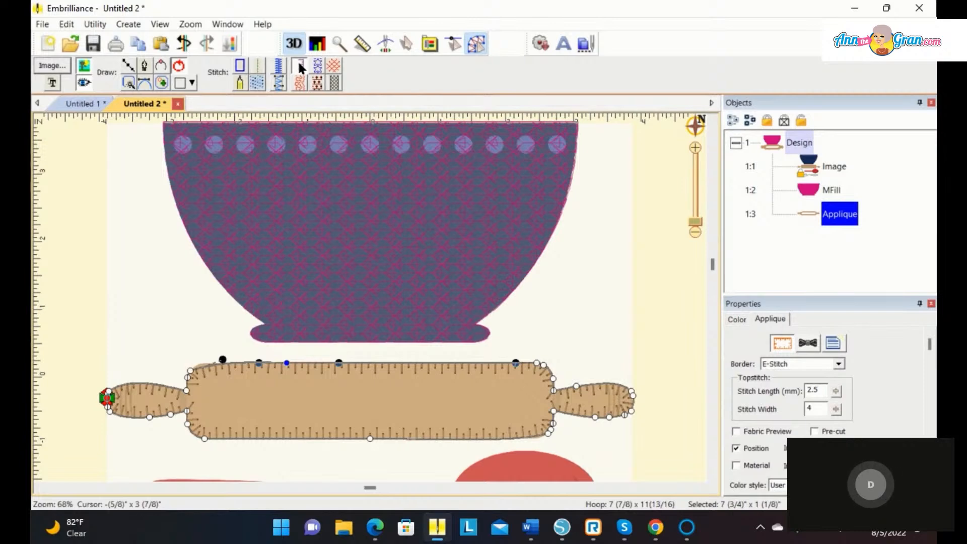
click(839, 363)
click(828, 395)
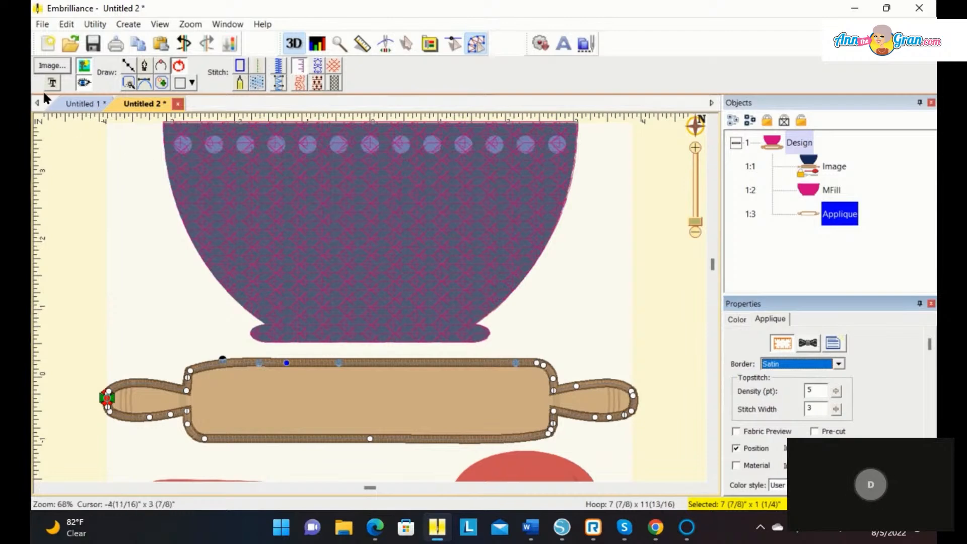
In the golf design, add the TrueType text "Hole in One!" in Segoe UI Variable Text Semibold
click(78, 104)
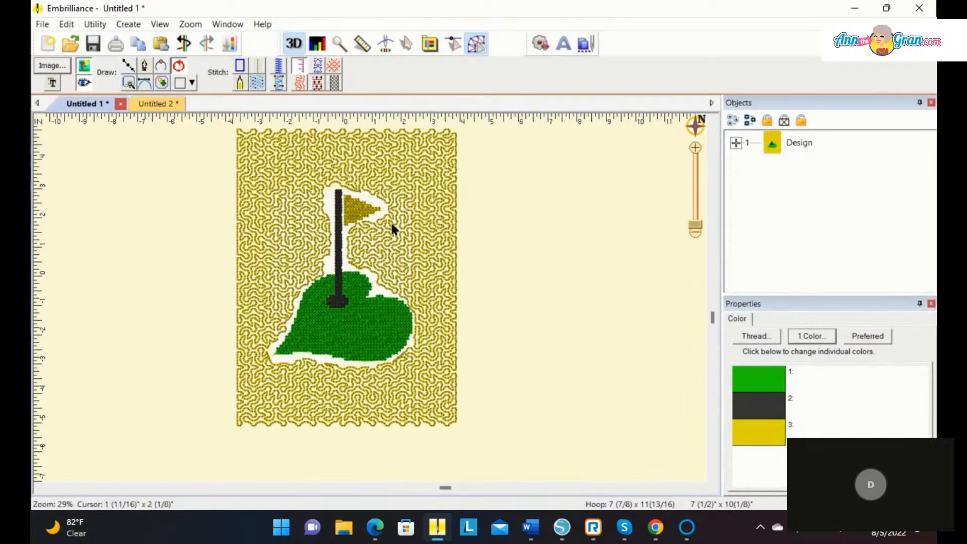
click(53, 87)
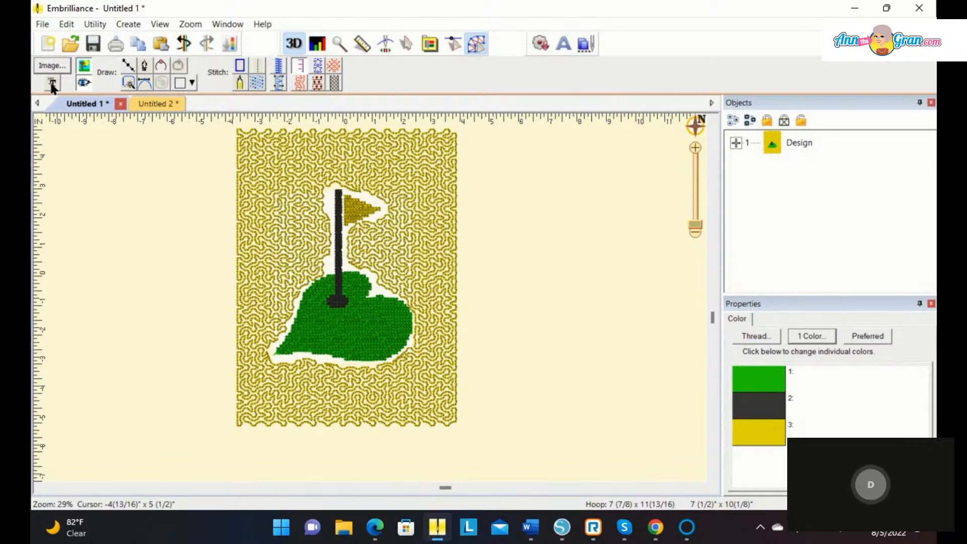
click(280, 233)
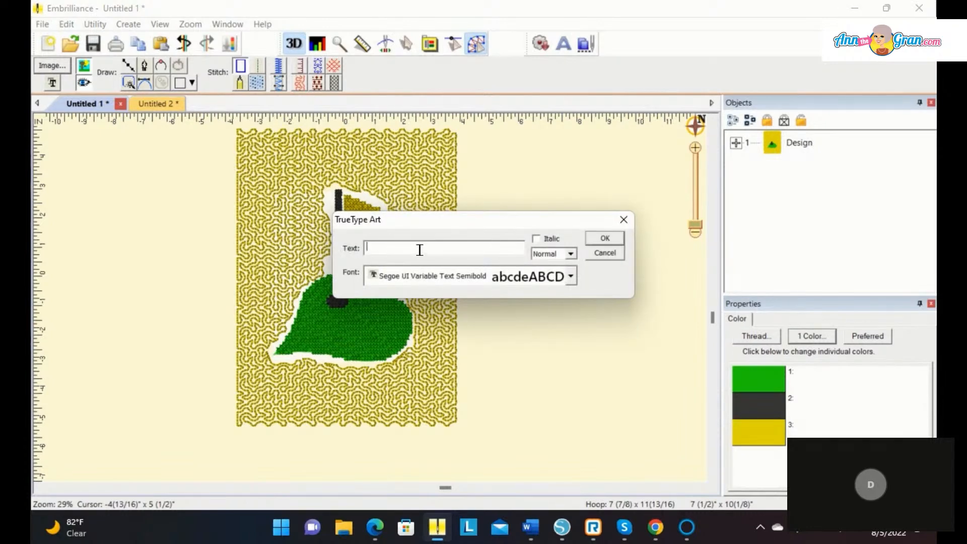
text(Hol)
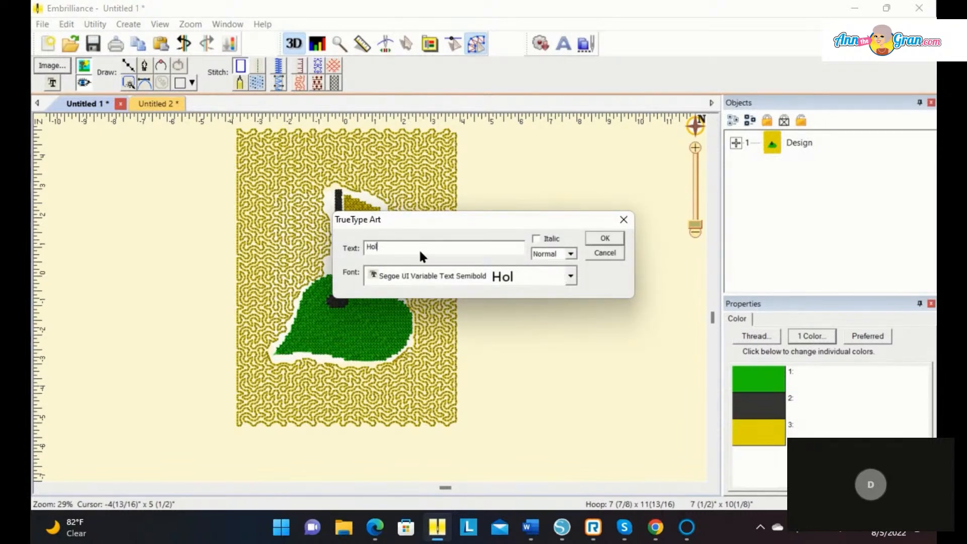
text(e in One!)
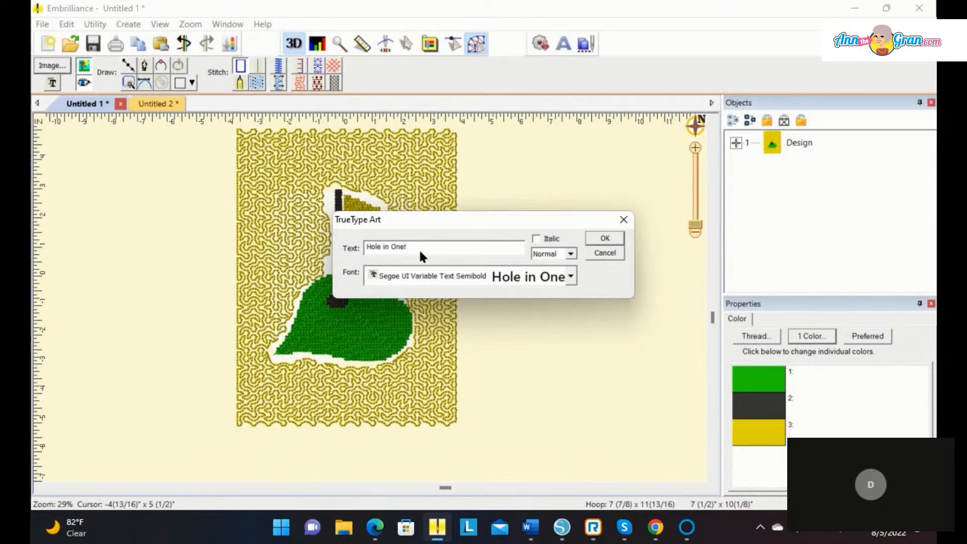
click(604, 238)
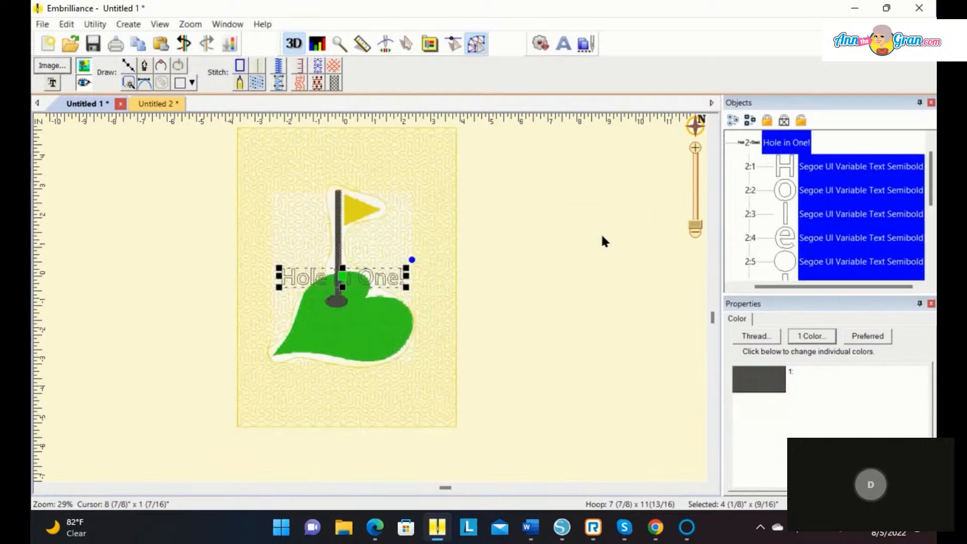
Move the "Hole in One!" text above the flag and stitch its letters as satin columns
drag(342, 278, 345, 168)
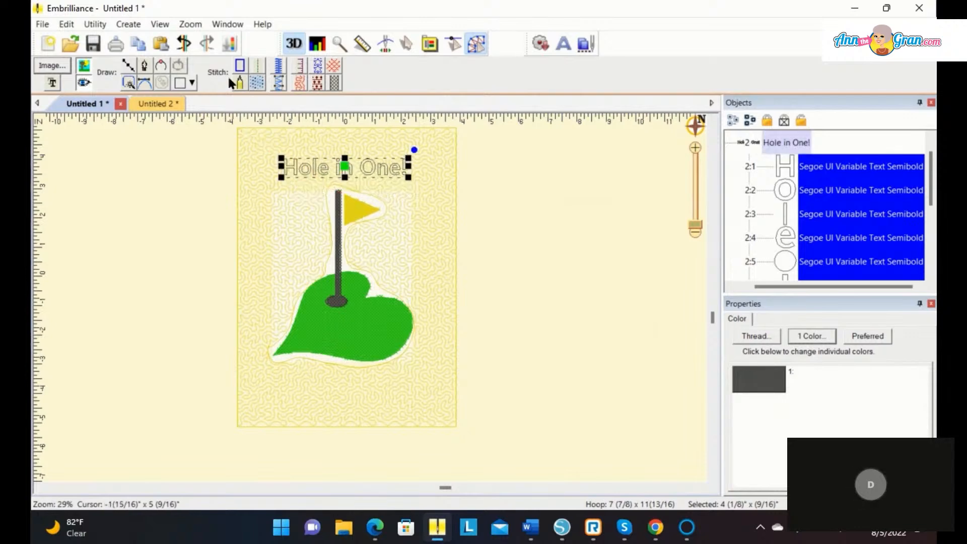
click(273, 81)
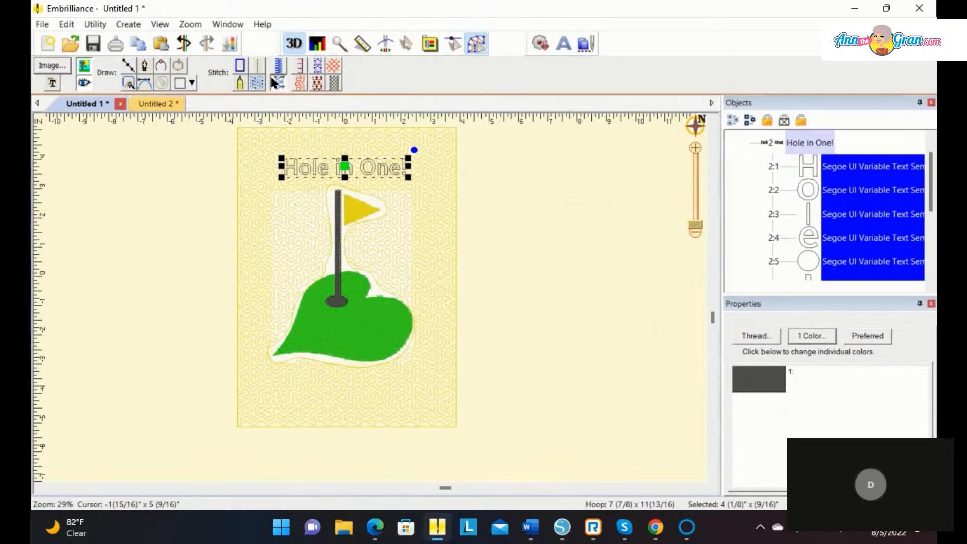
click(466, 204)
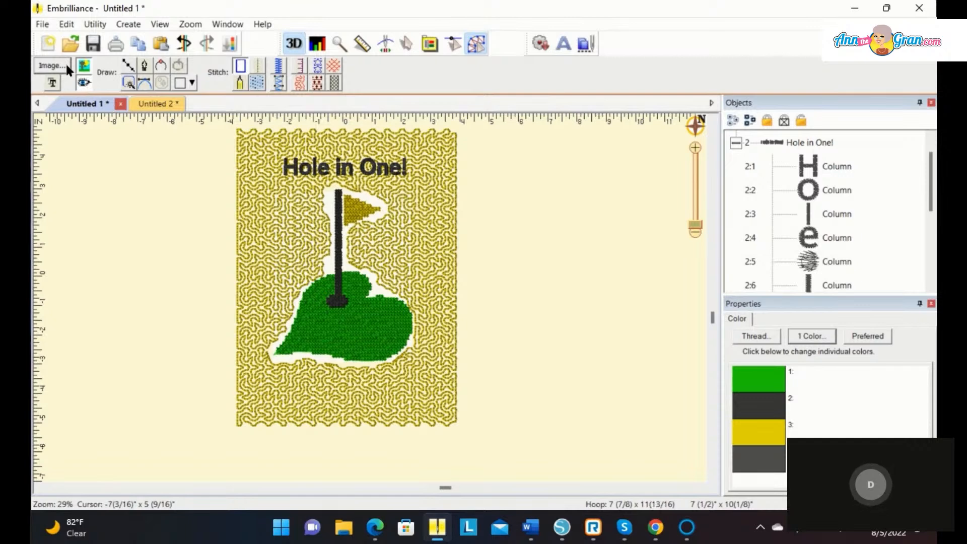
Hide the golf design's background image and switch to the expanded digitizing tool set with vector import
click(85, 69)
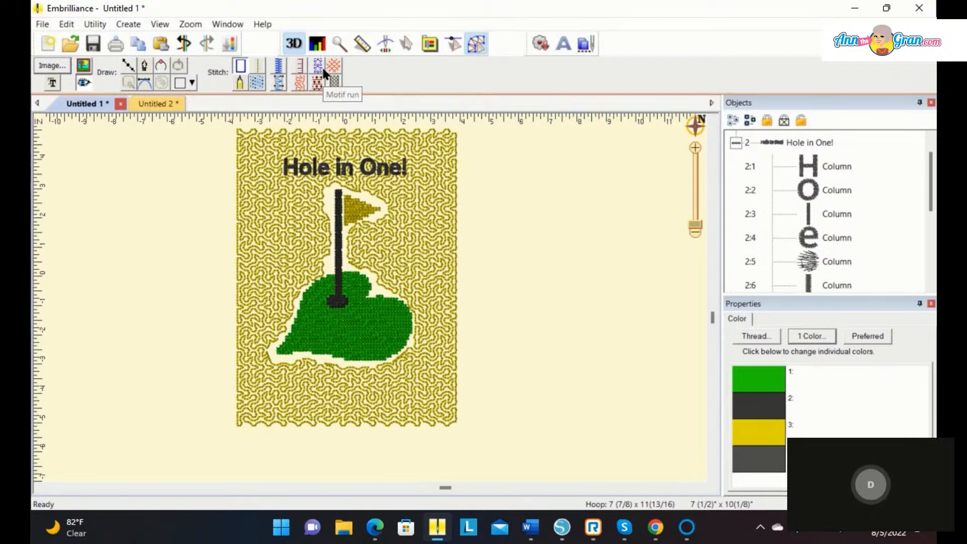
click(474, 45)
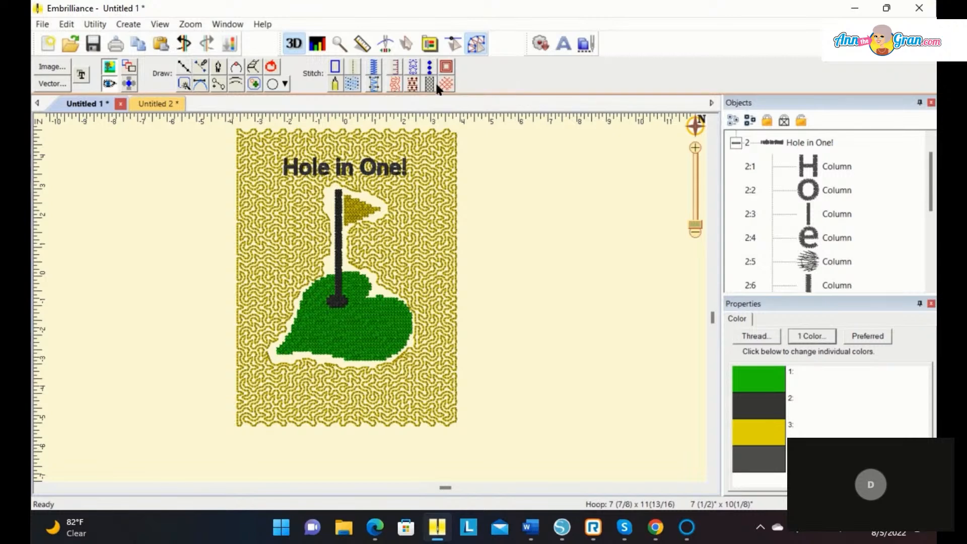
Create a new design and import the vector file PGBN03974b from the SVGs folder
click(51, 41)
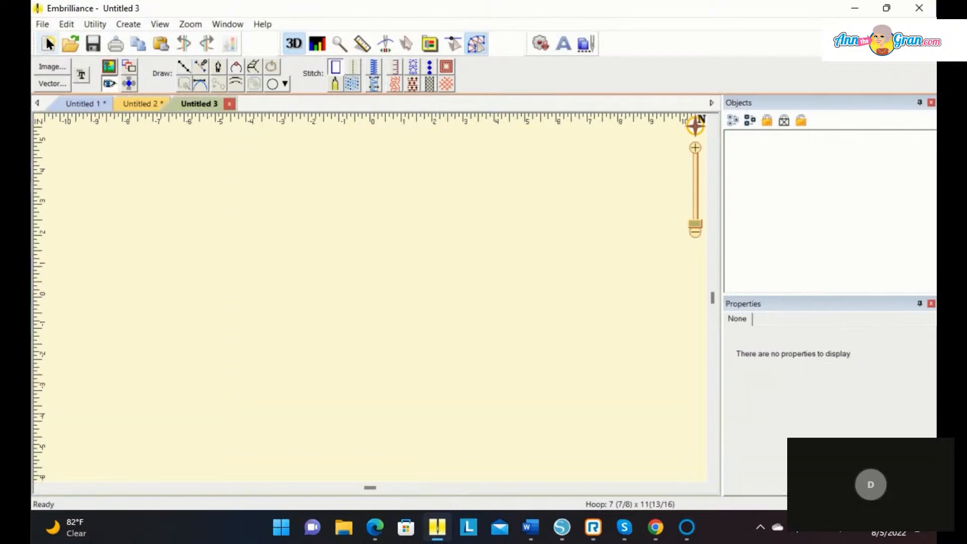
click(52, 83)
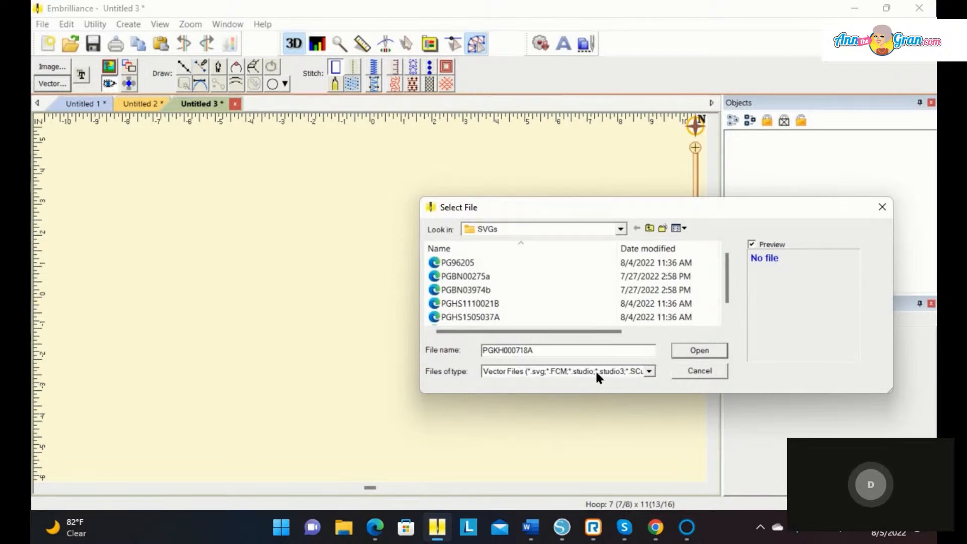
click(650, 371)
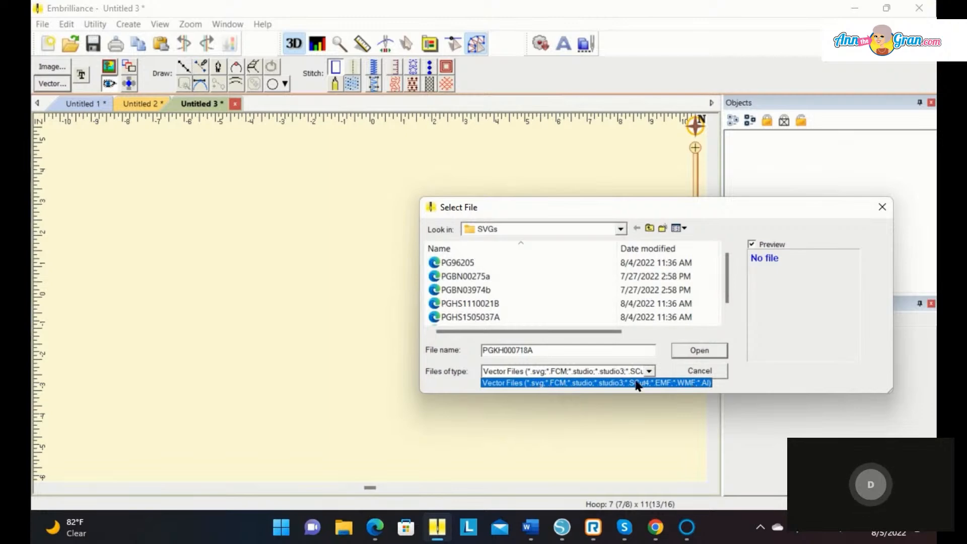
click(457, 266)
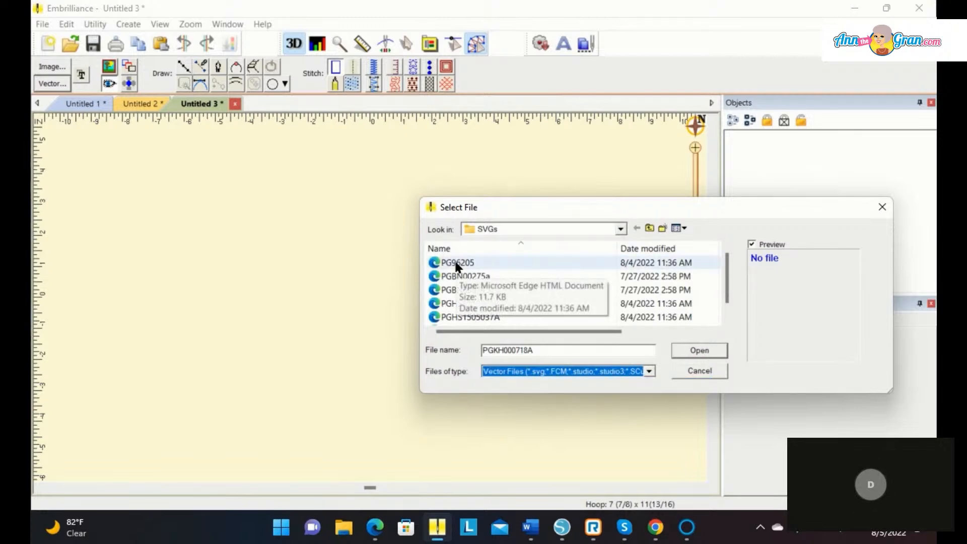
click(460, 276)
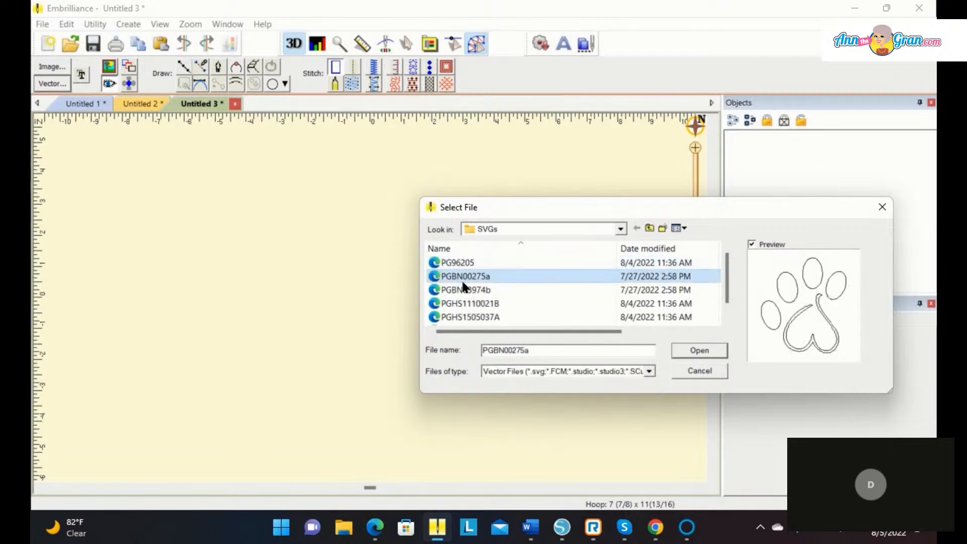
click(464, 288)
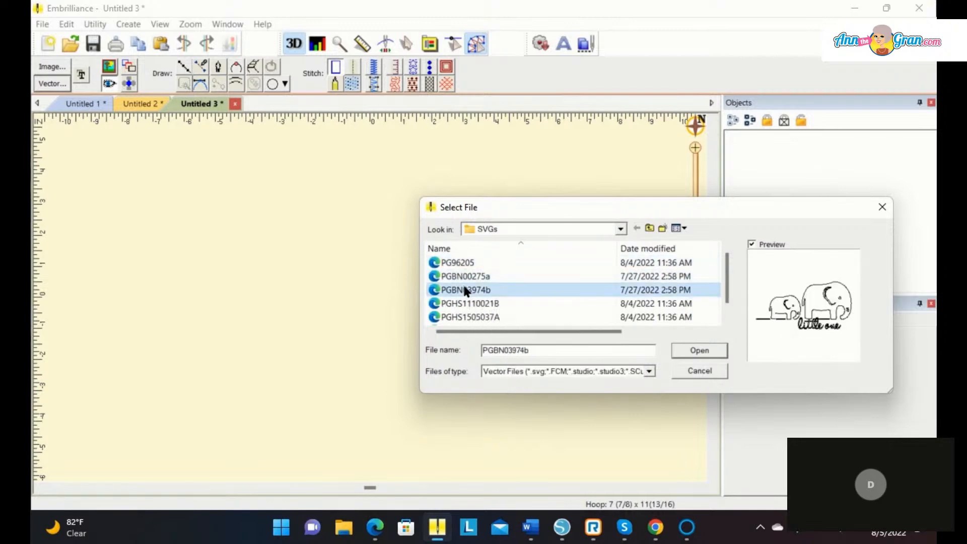
click(710, 353)
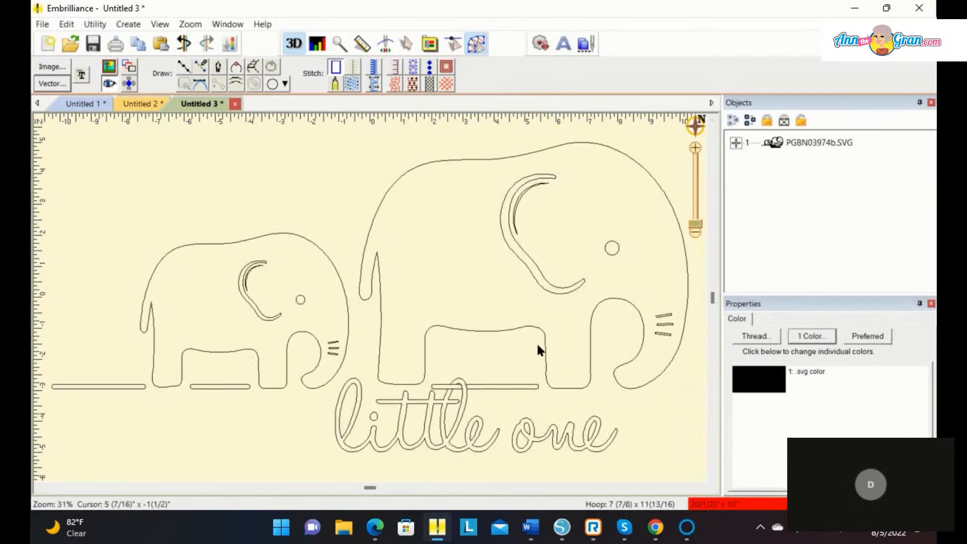
Delete the ground lines beneath both elephants and the main outline of the word "little"
click(113, 387)
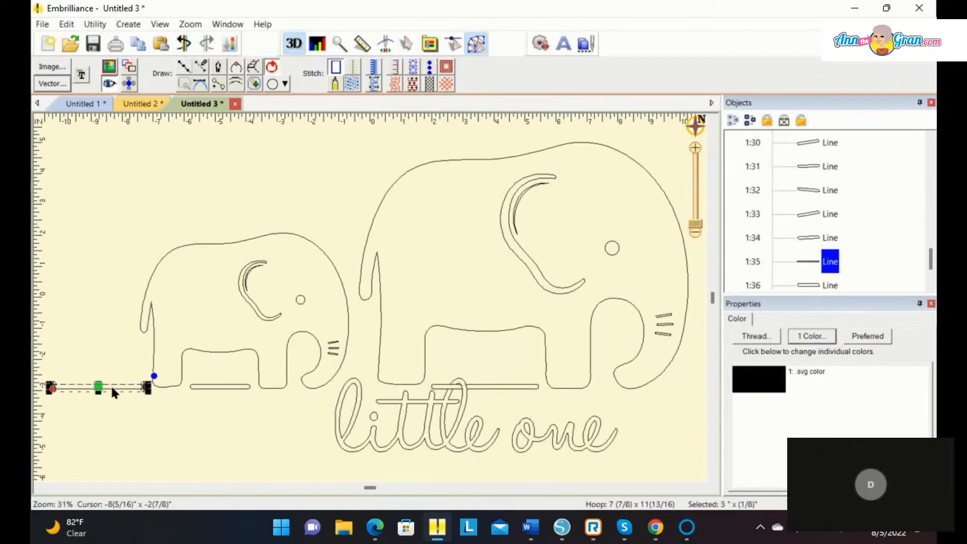
key(Delete)
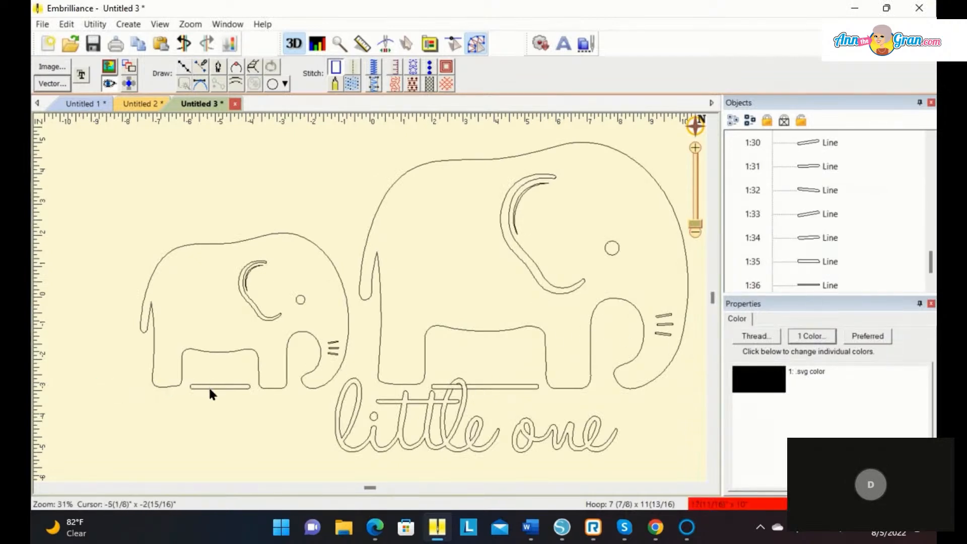
click(352, 427)
key(Delete)
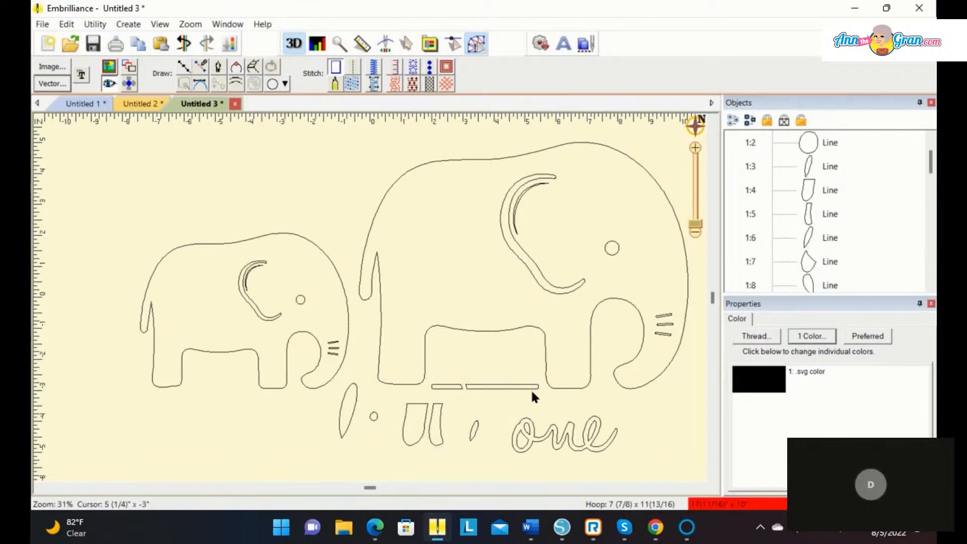
click(450, 386)
key(Delete)
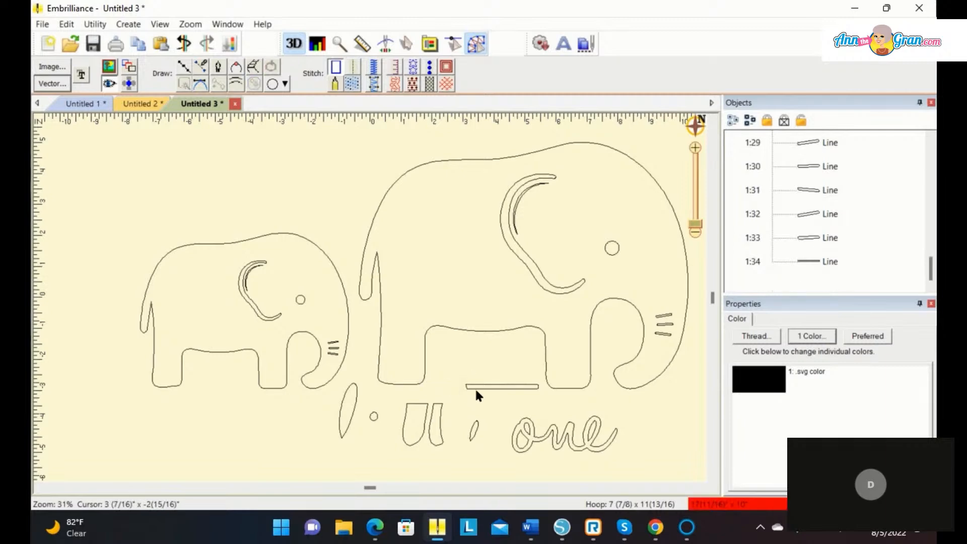
click(485, 386)
key(Delete)
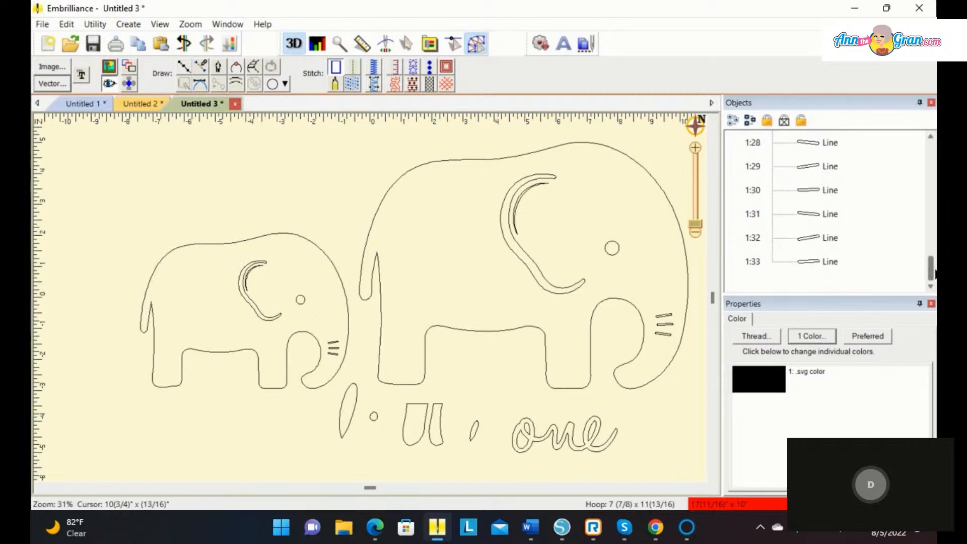
Delete the word "one" and all leftover letter pieces from the imported vector design
drag(930, 271, 930, 177)
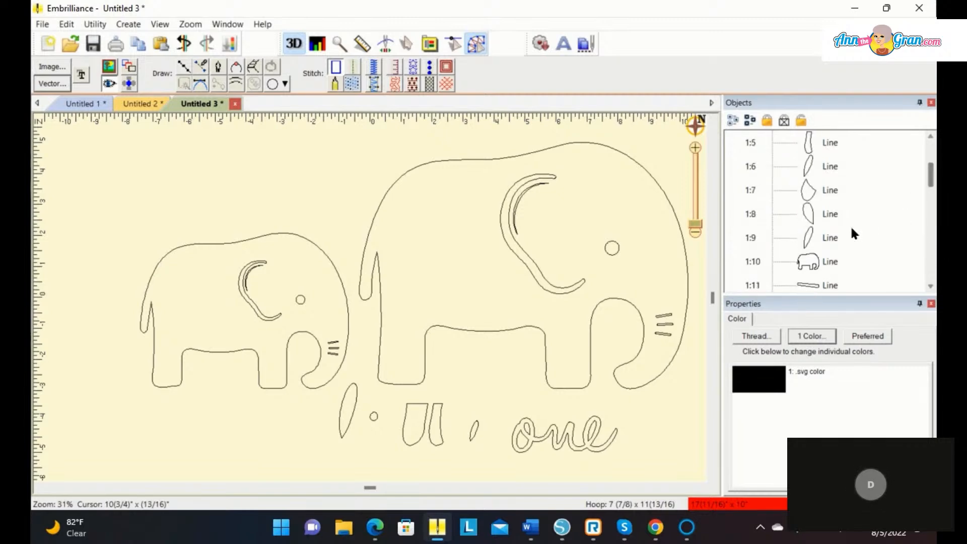
click(838, 238)
drag(930, 181, 930, 151)
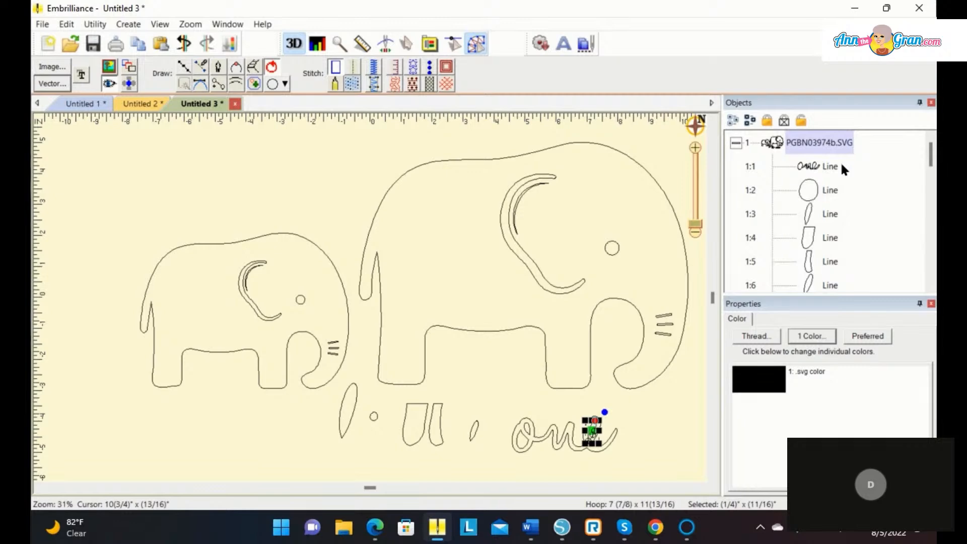
shift+click(827, 167)
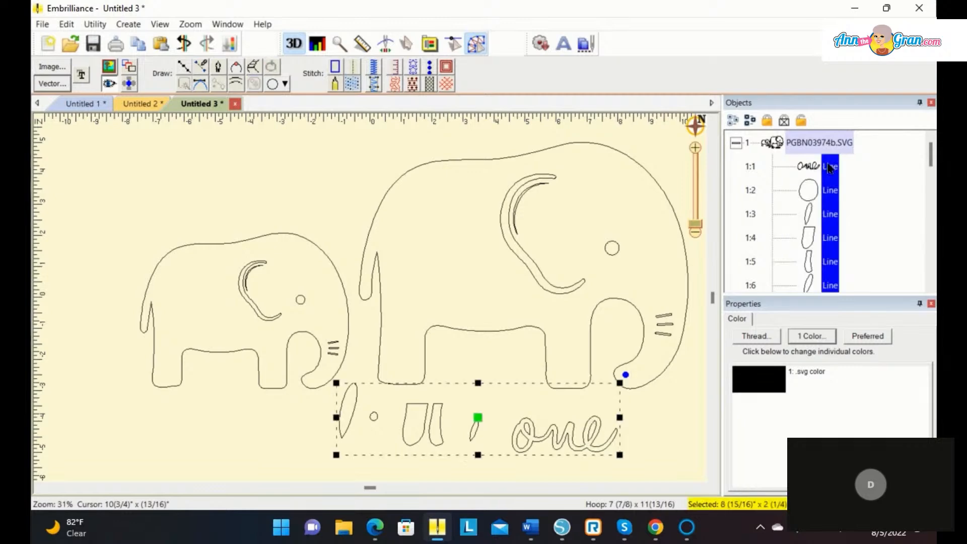
key(Delete)
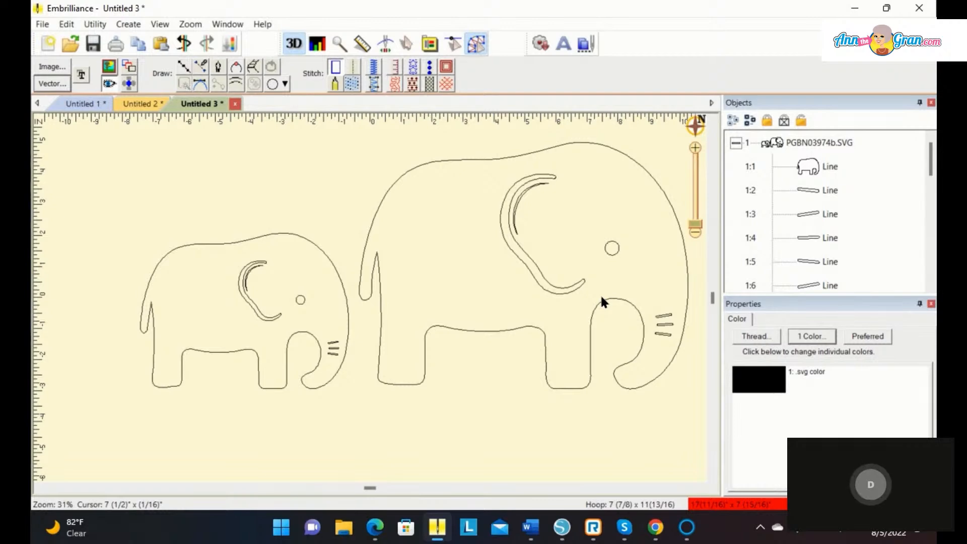
Search the Robison-Anton Rayon threads for "gray" and set the design's color to 2585 Banner Gray
click(765, 384)
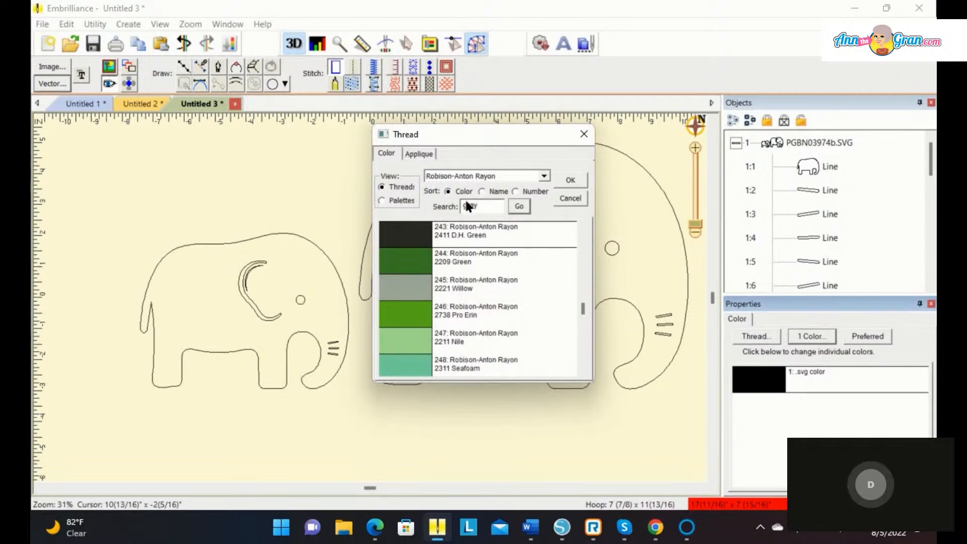
click(520, 210)
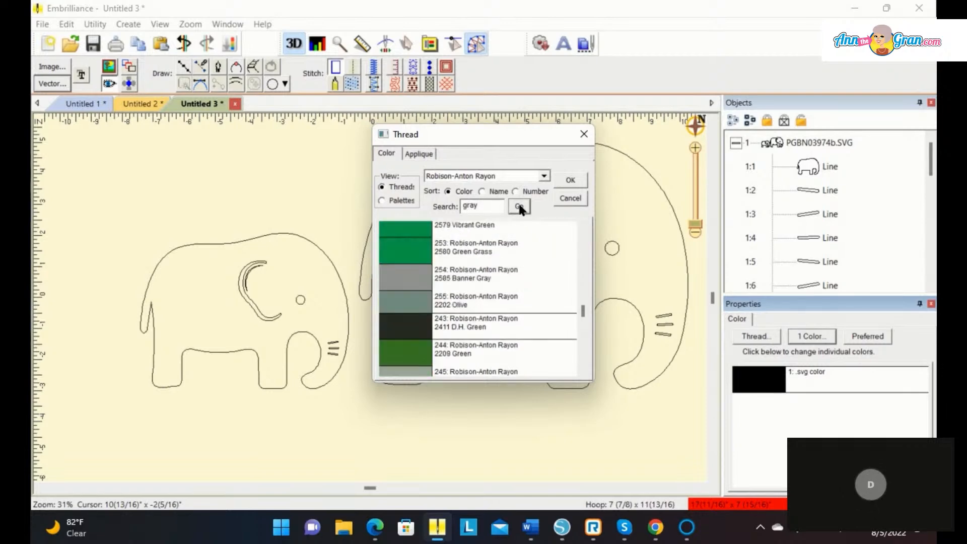
click(519, 208)
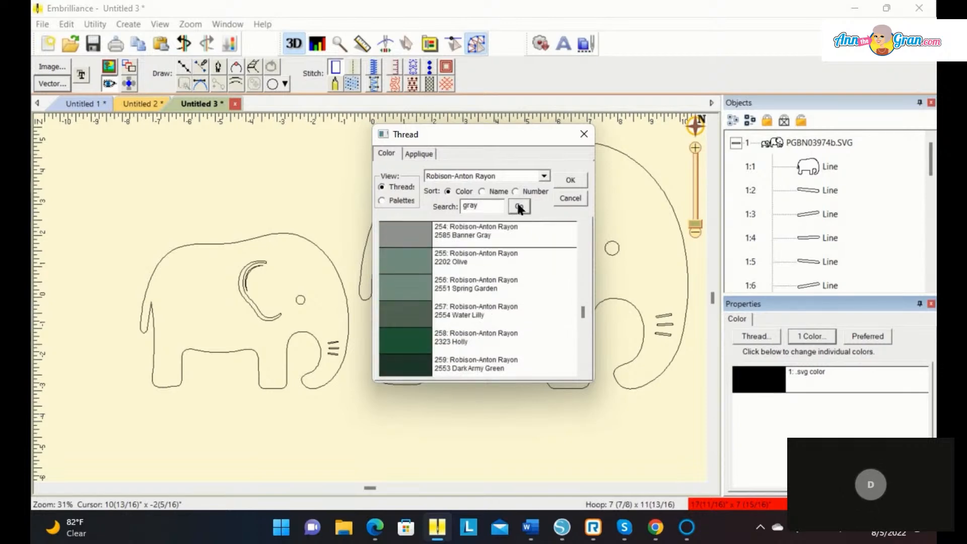
click(414, 226)
click(579, 176)
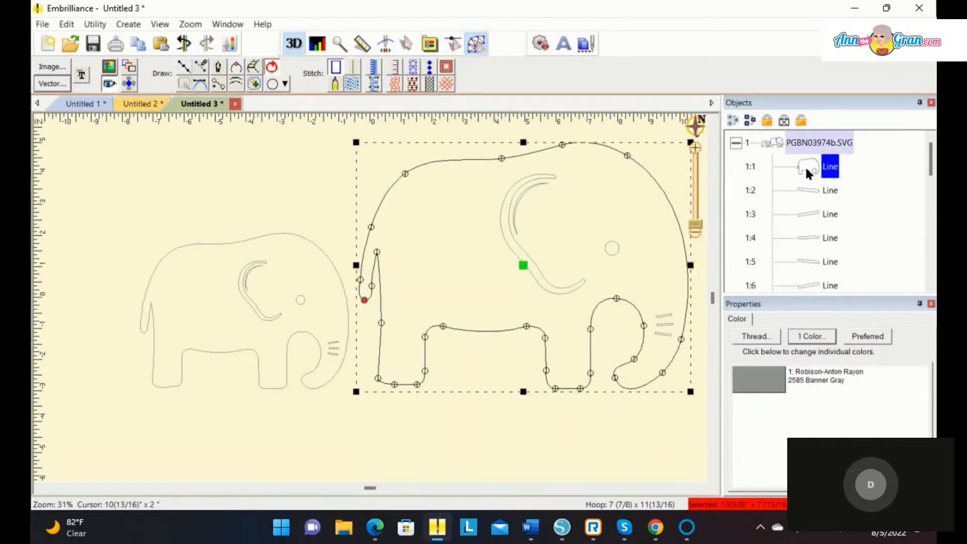
Convert the large elephant's outline to fill stitching with the Snake pattern and check the texture up close
click(351, 83)
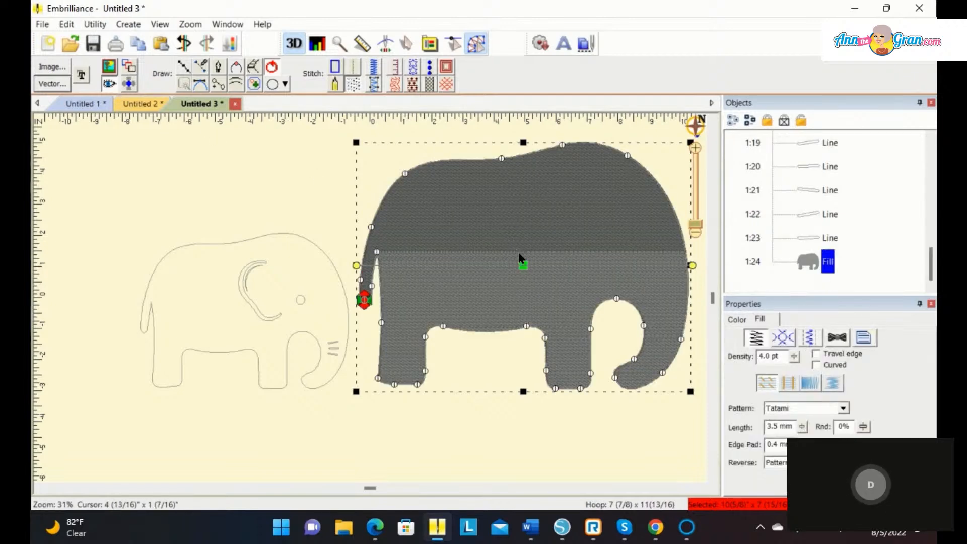
click(782, 337)
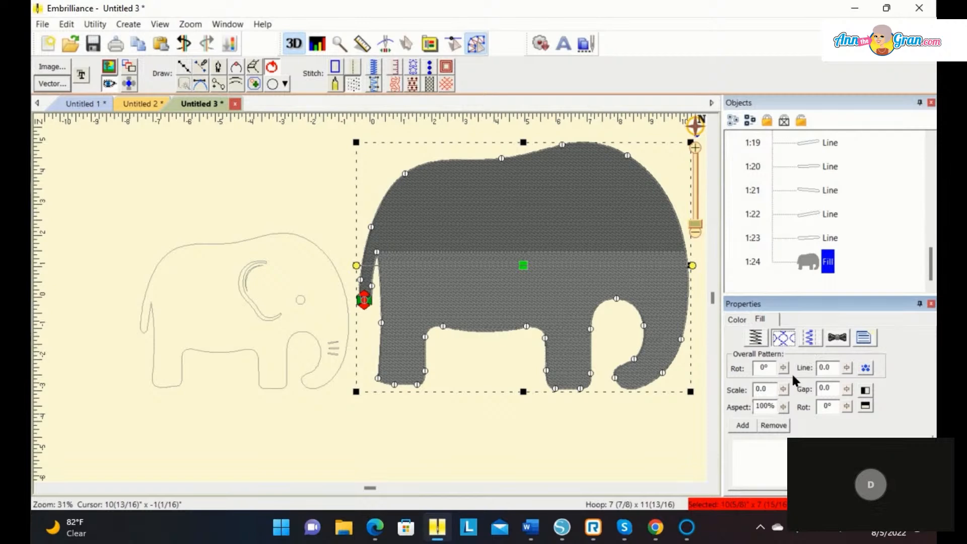
click(756, 339)
click(843, 408)
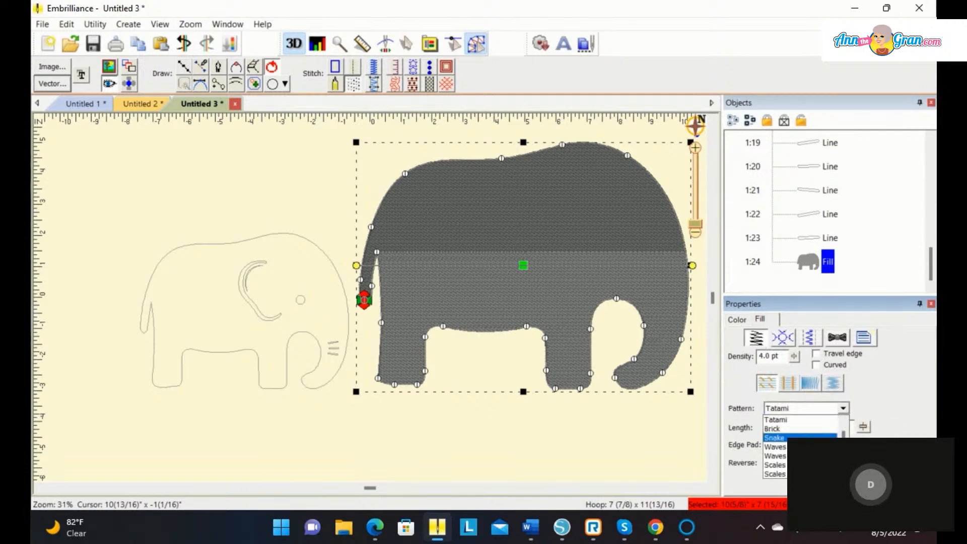
click(806, 437)
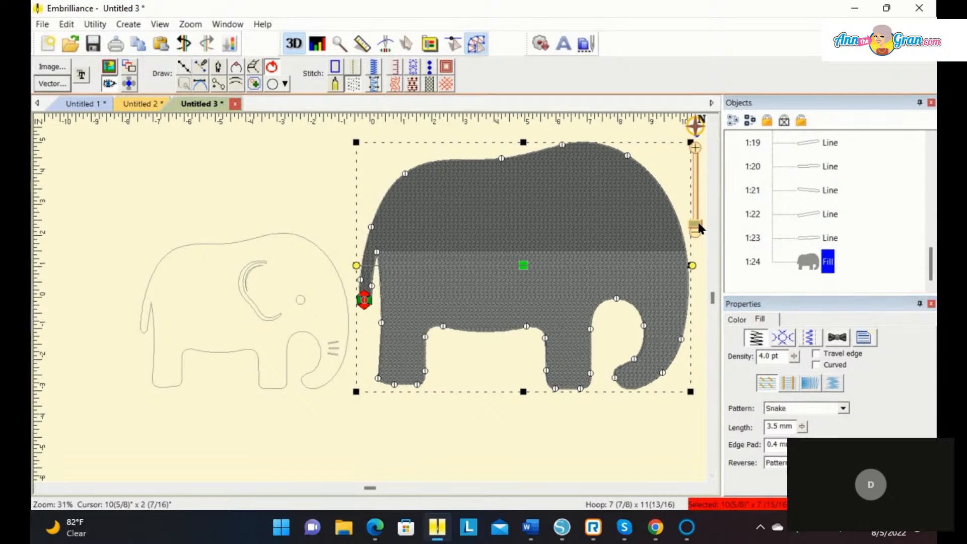
drag(695, 224, 696, 215)
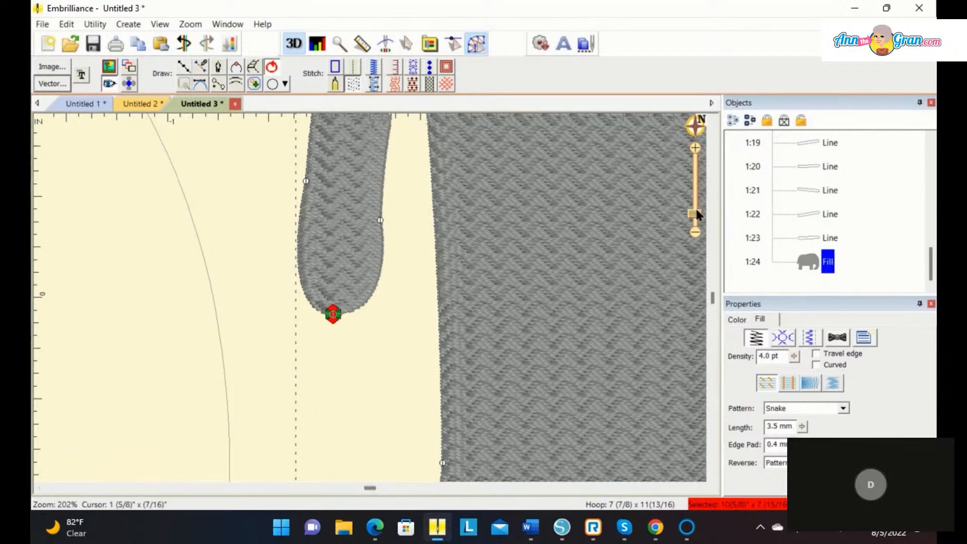
drag(697, 217, 697, 229)
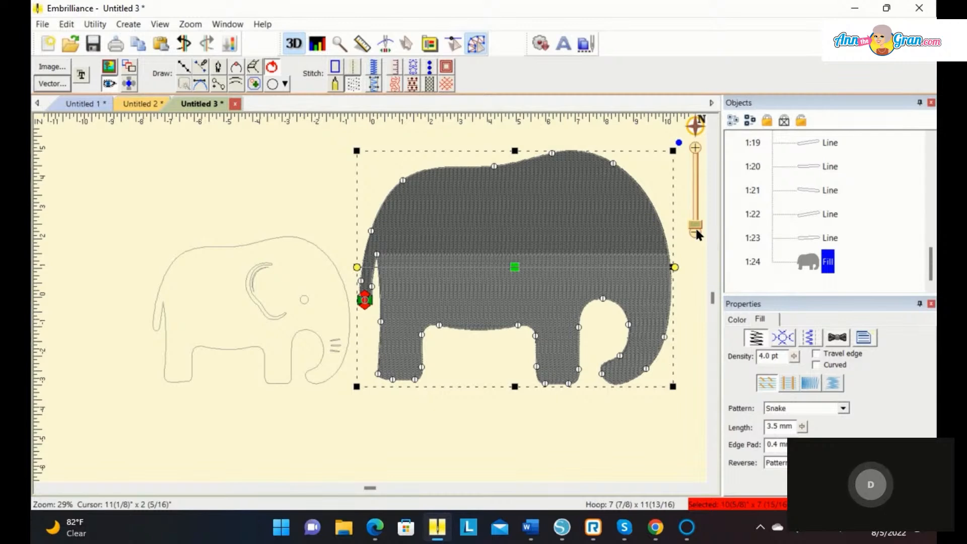
Hide the stitches and tilt the large elephant fill's inclination line to about 19°
click(110, 83)
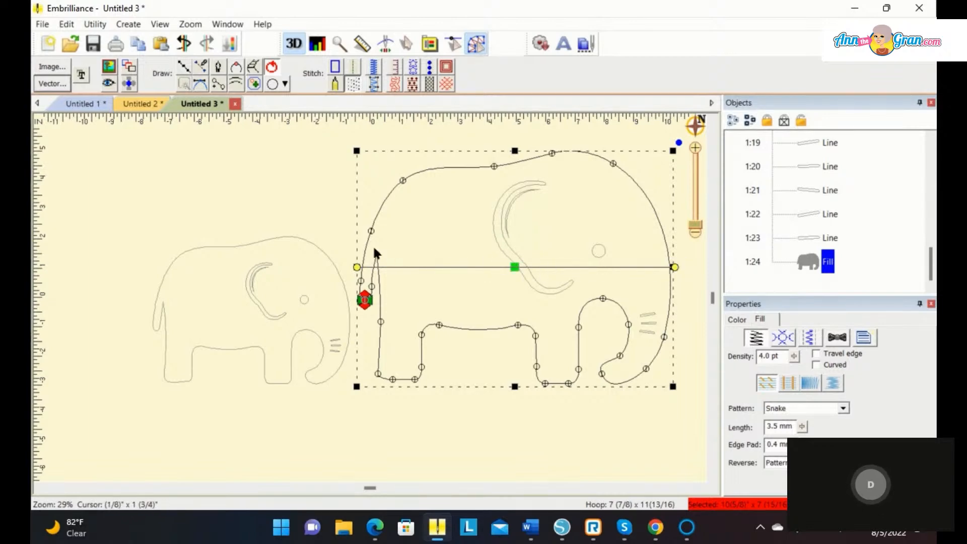
drag(676, 268, 633, 173)
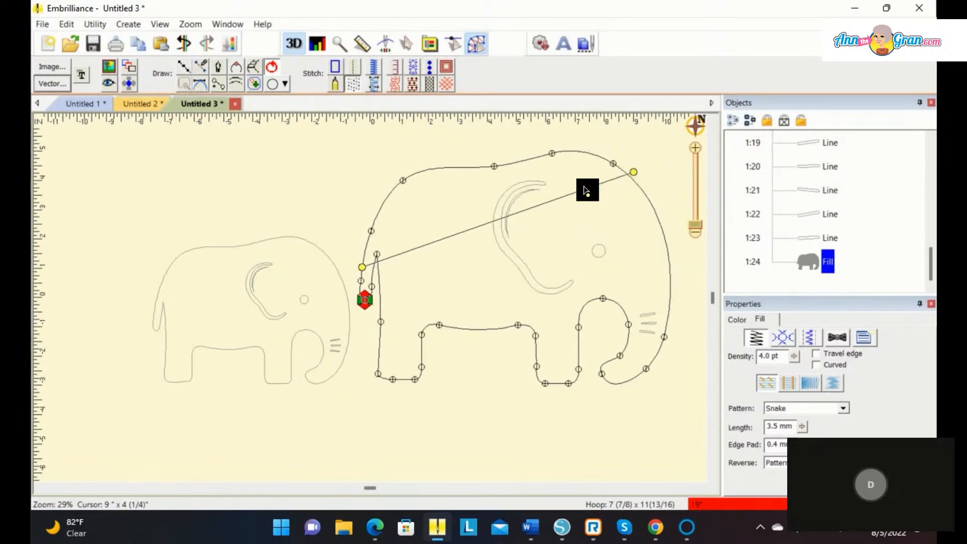
Add an inclination line from the large elephant's hind leg to its head, and move the fill's end point to the trunk
click(217, 85)
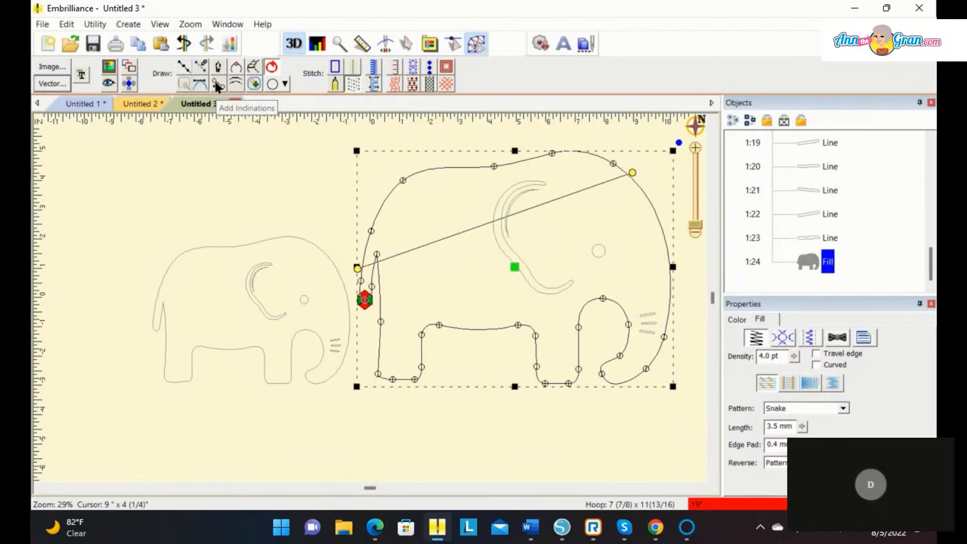
click(217, 86)
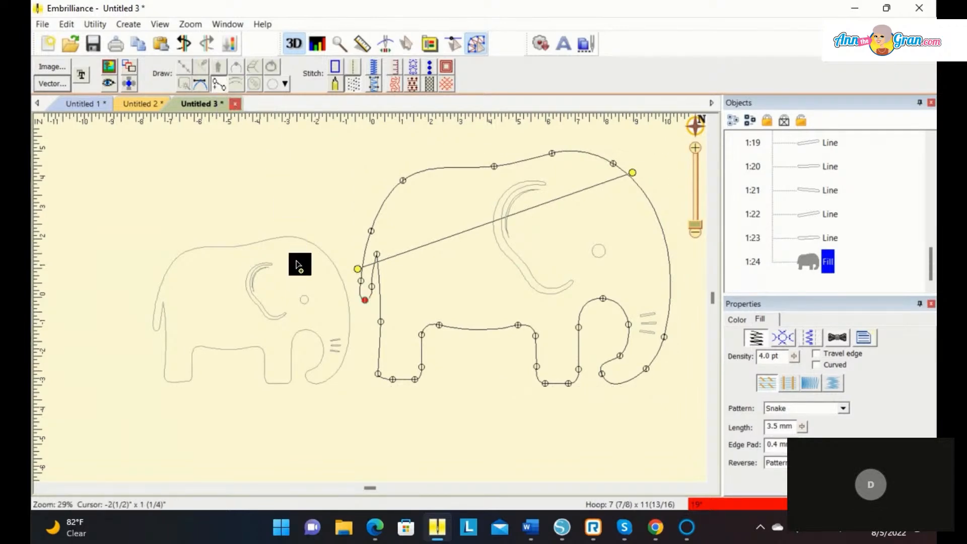
click(381, 325)
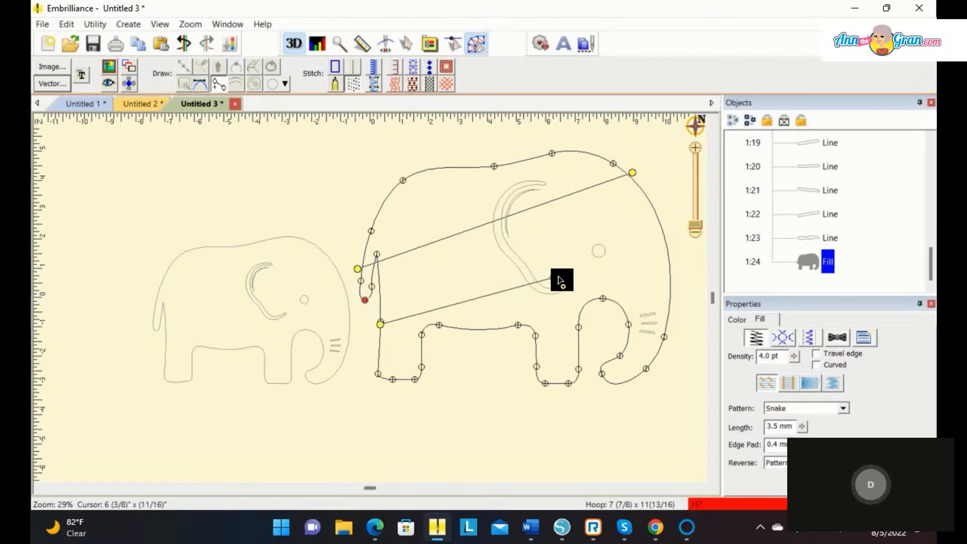
click(670, 224)
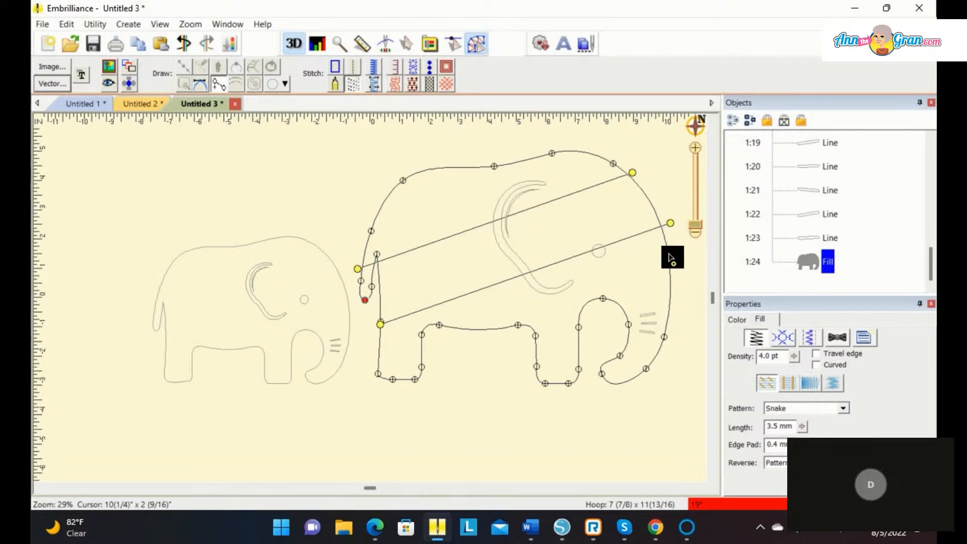
key(Return)
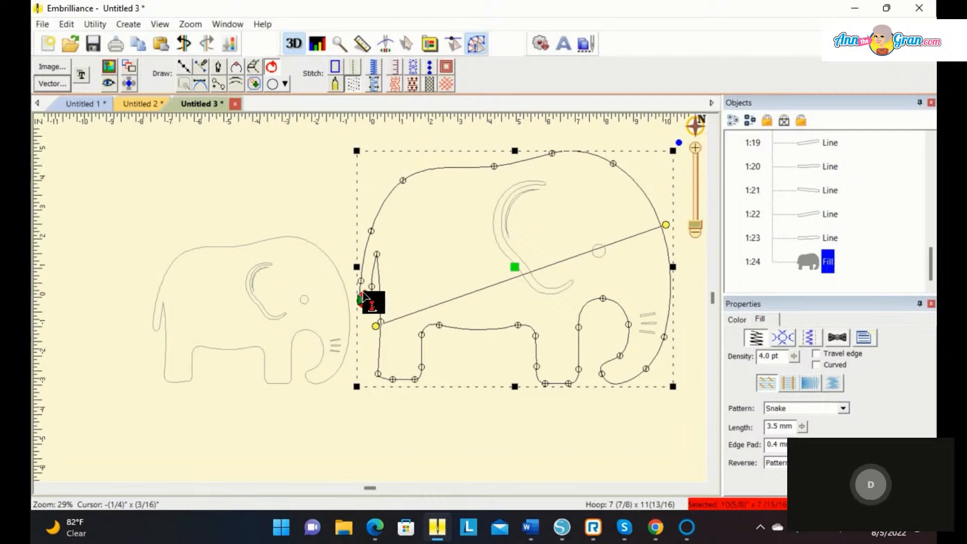
mouse_move(365, 297)
mouse_down()
mouse_move(437, 223)
mouse_move(508, 217)
mouse_move(613, 250)
mouse_move(663, 297)
mouse_move(653, 384)
mouse_move(622, 398)
mouse_move(604, 381)
mouse_move(616, 389)
mouse_up()
Trace the large elephant's outer ear band with a satin column, placing paired points along both edges from the top tip to the lower tip
click(253, 72)
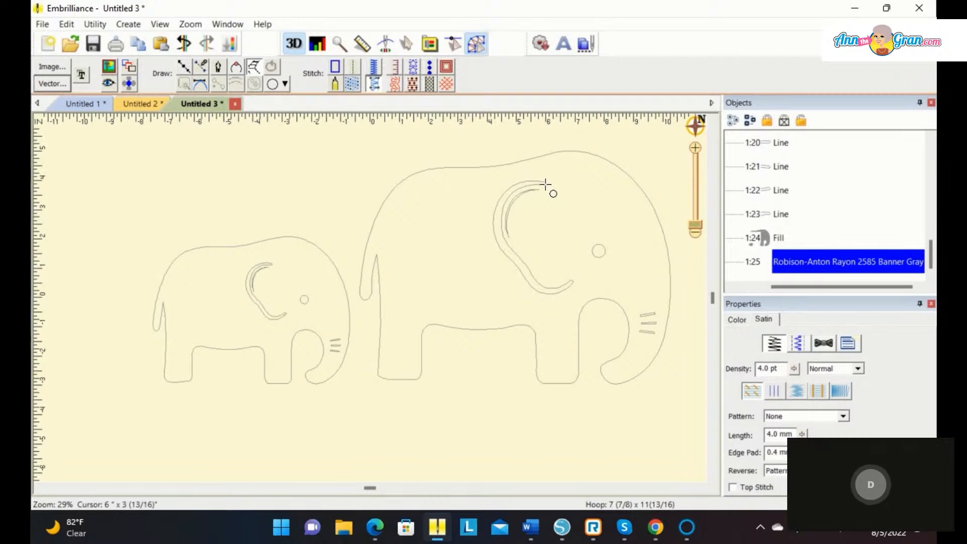
click(546, 185)
click(546, 183)
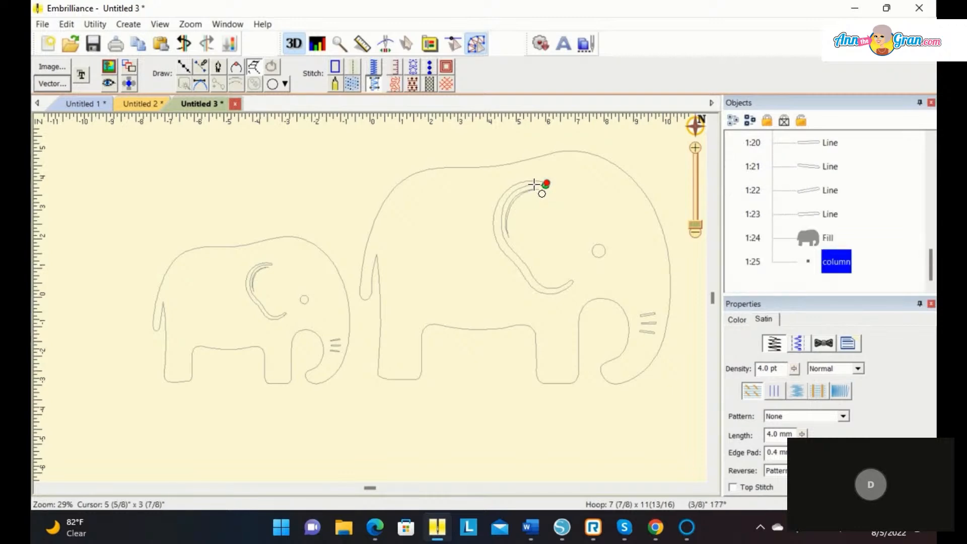
click(533, 181)
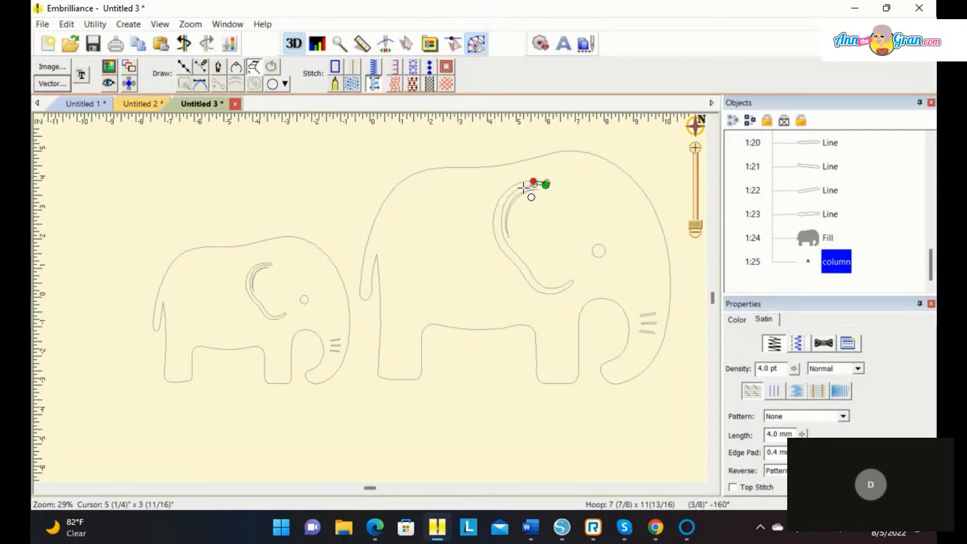
click(523, 188)
click(515, 182)
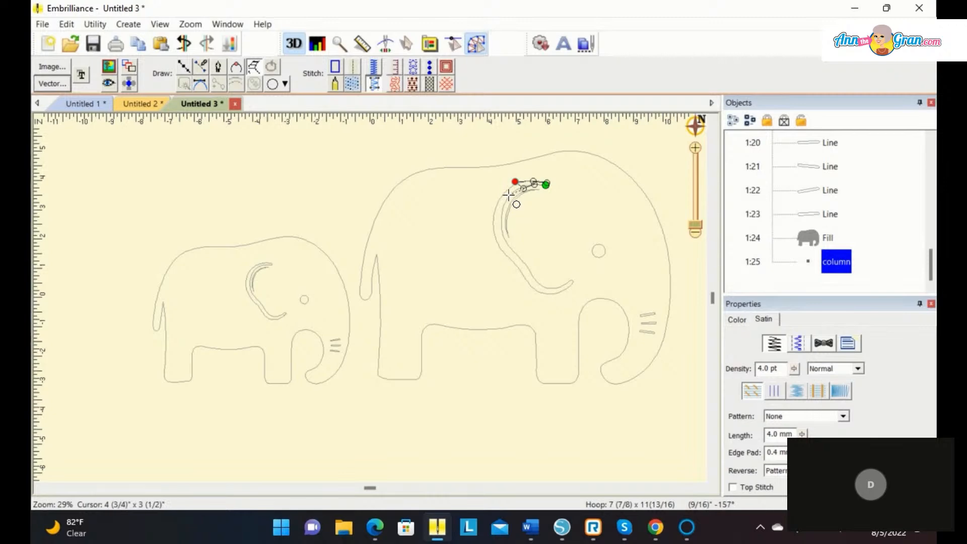
click(506, 192)
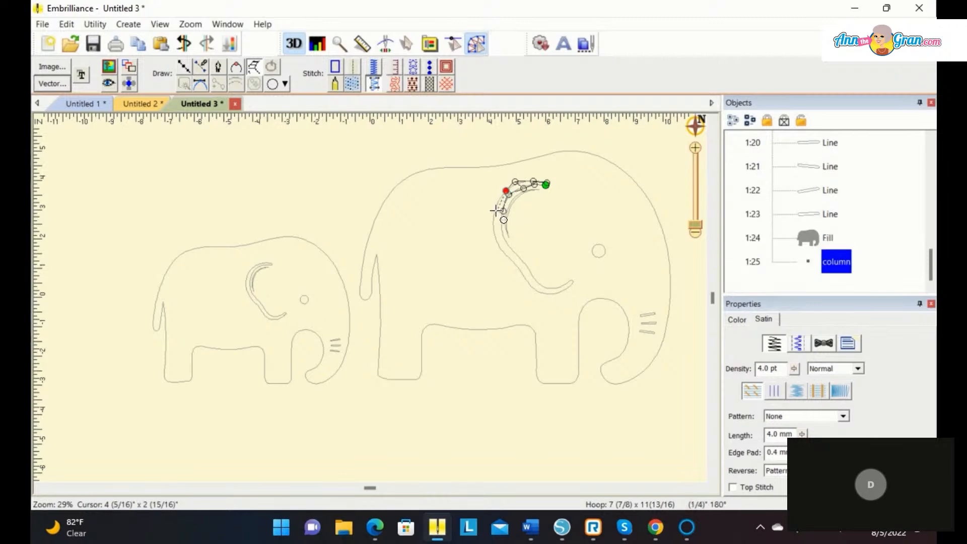
click(496, 211)
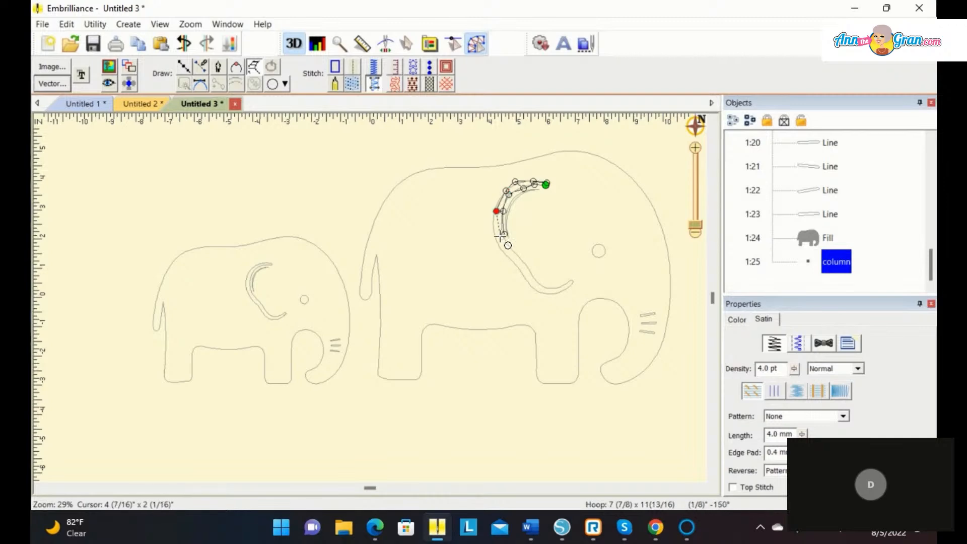
click(497, 242)
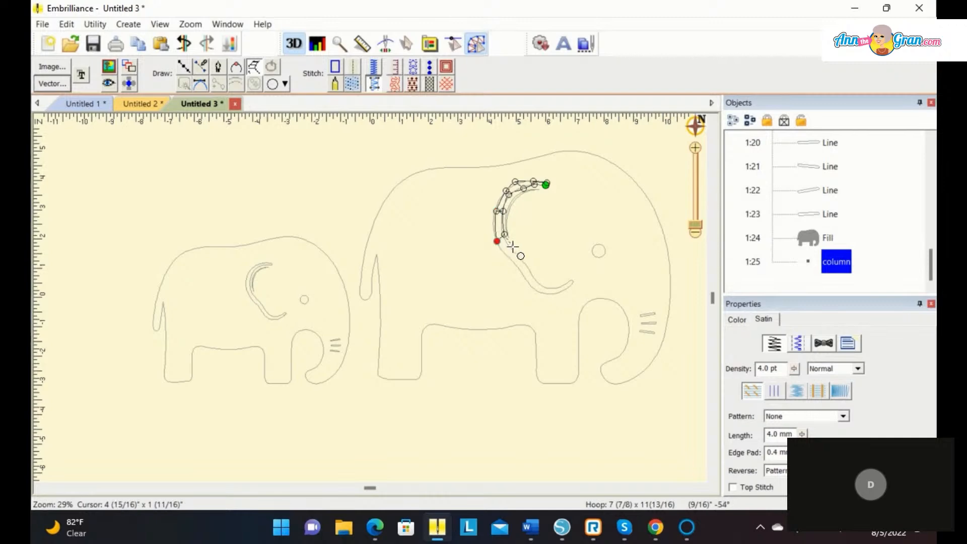
click(514, 250)
click(509, 255)
click(525, 262)
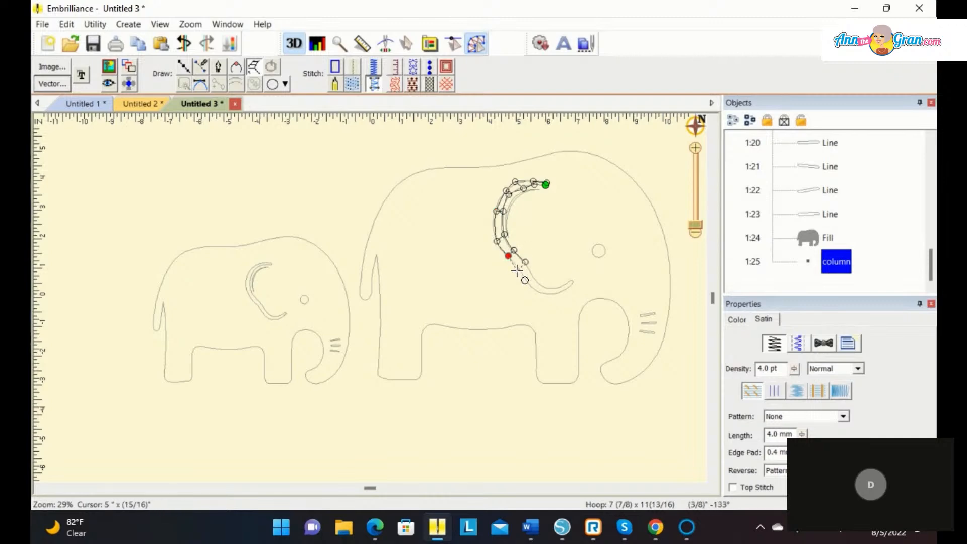
click(521, 270)
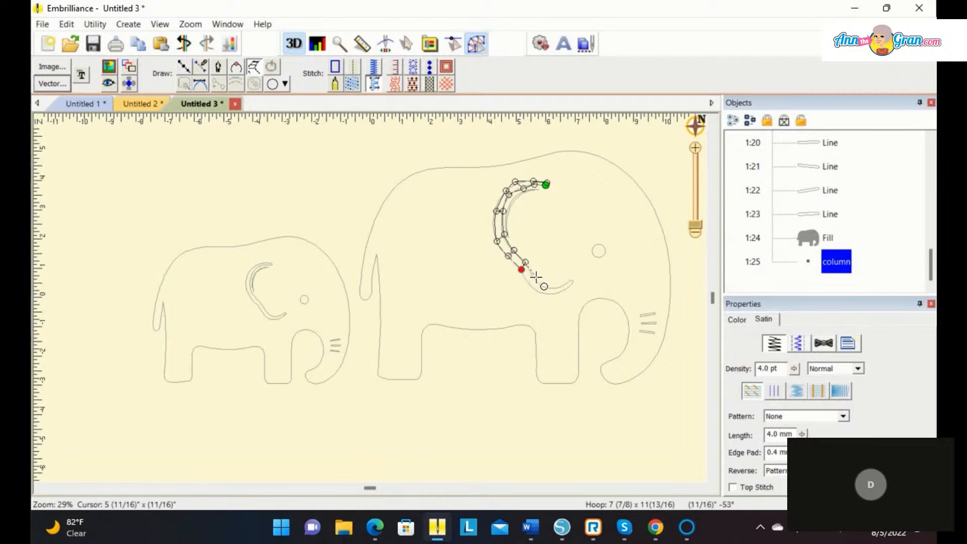
click(535, 278)
click(529, 282)
click(548, 286)
click(549, 294)
click(561, 286)
click(565, 290)
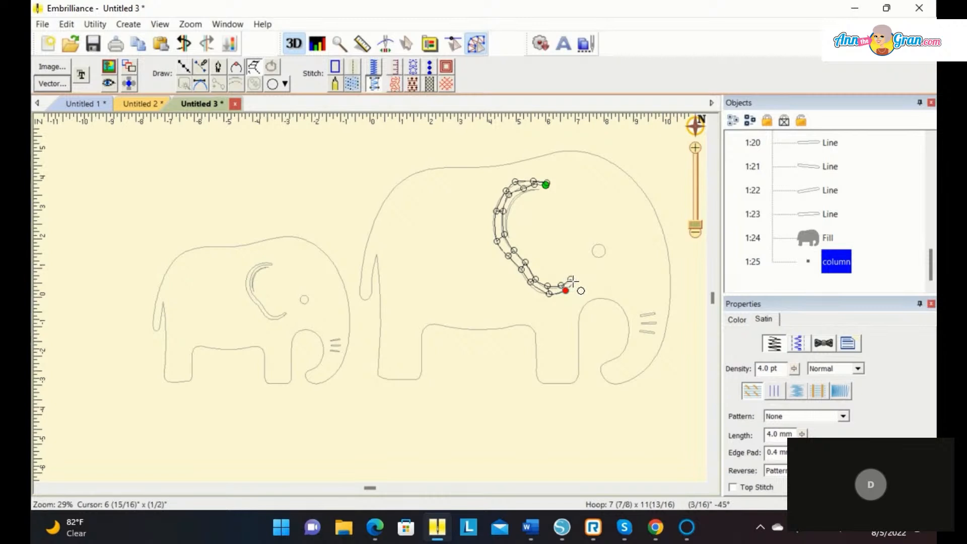
key(Return)
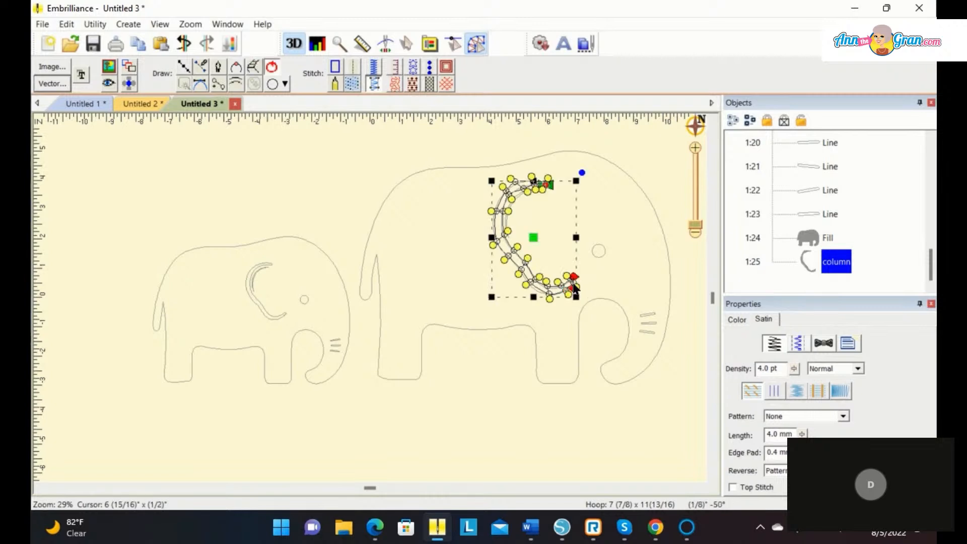
Search the Robison-Anton Rayon threads for "black", set the ear column's color to 2541 Black Chrome, and show the stitches
click(734, 316)
click(755, 368)
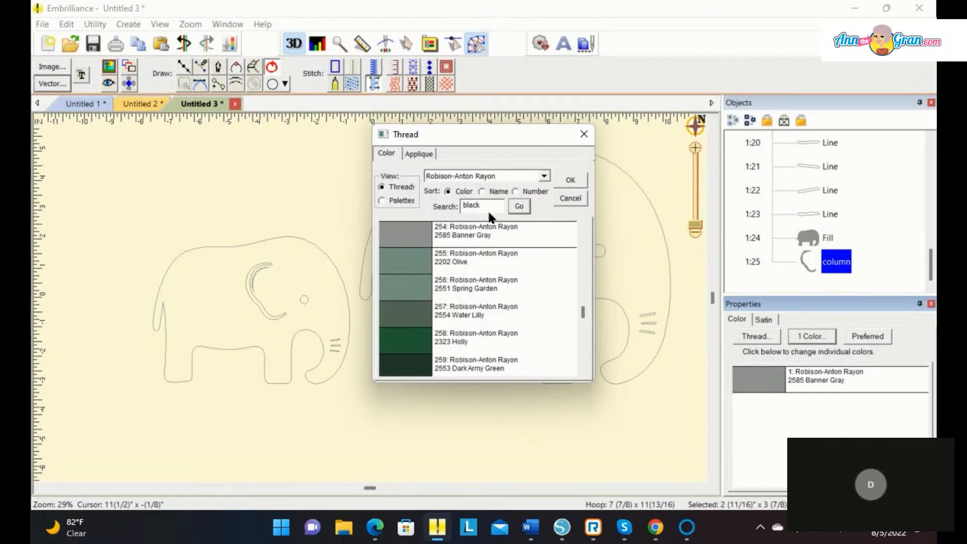
click(517, 207)
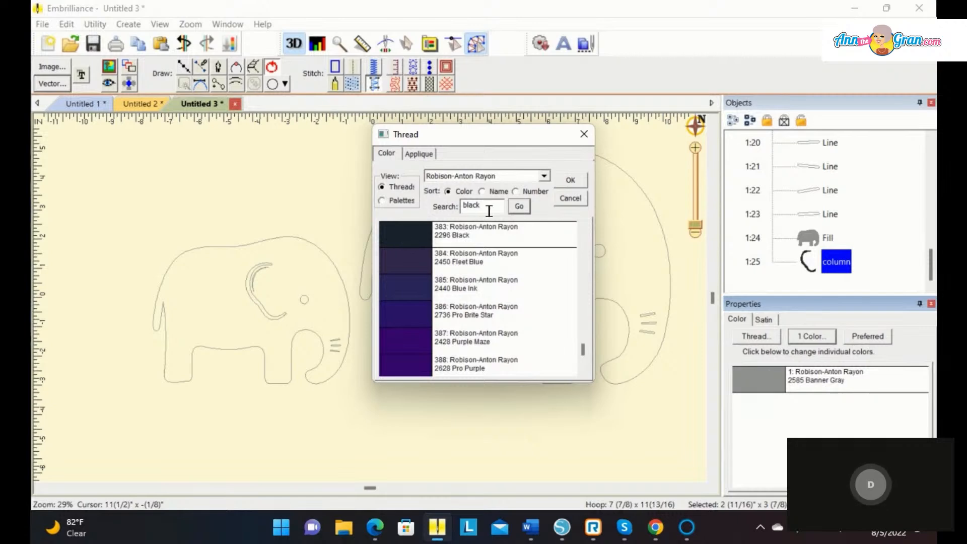
click(518, 208)
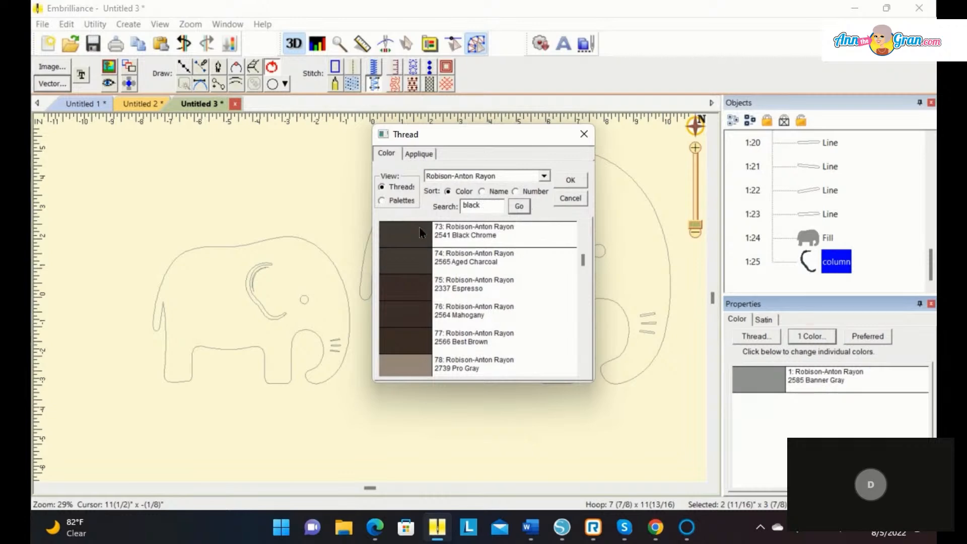
click(569, 179)
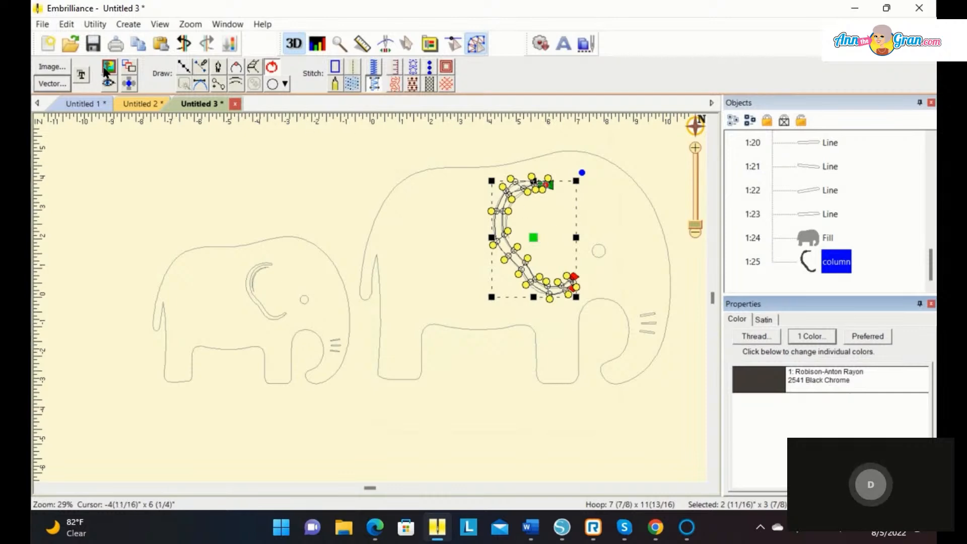
click(108, 83)
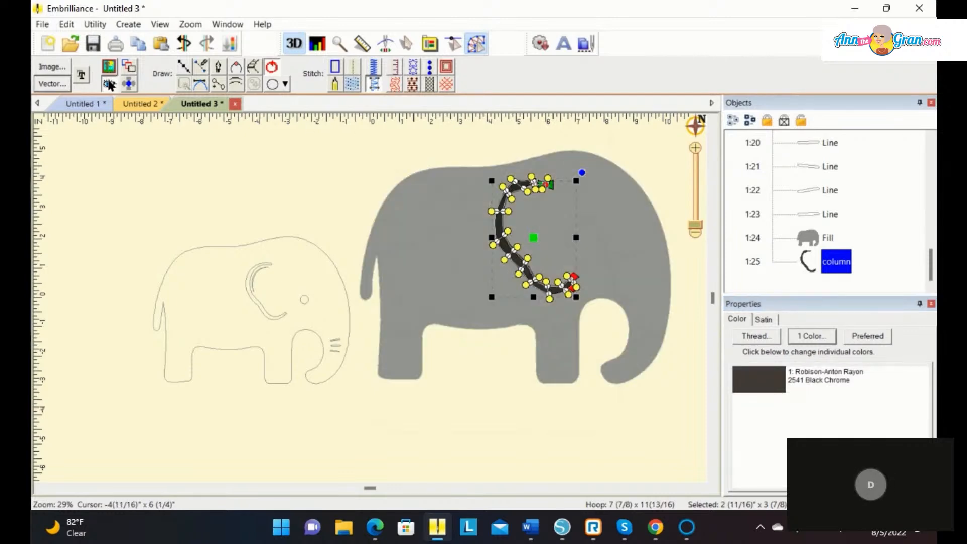
click(259, 135)
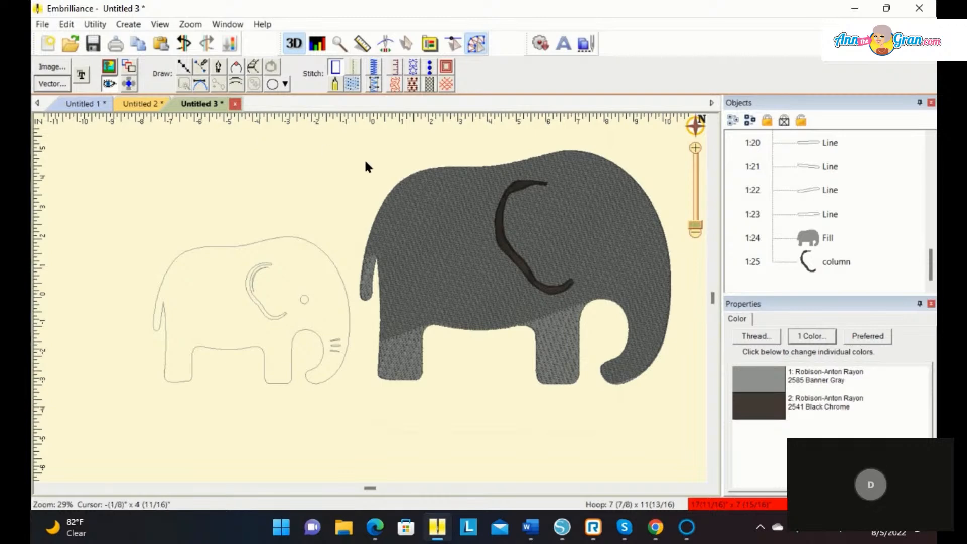
Smooth the upper bend of the large elephant's ear column by repositioning its inner and outer edge nodes
click(521, 195)
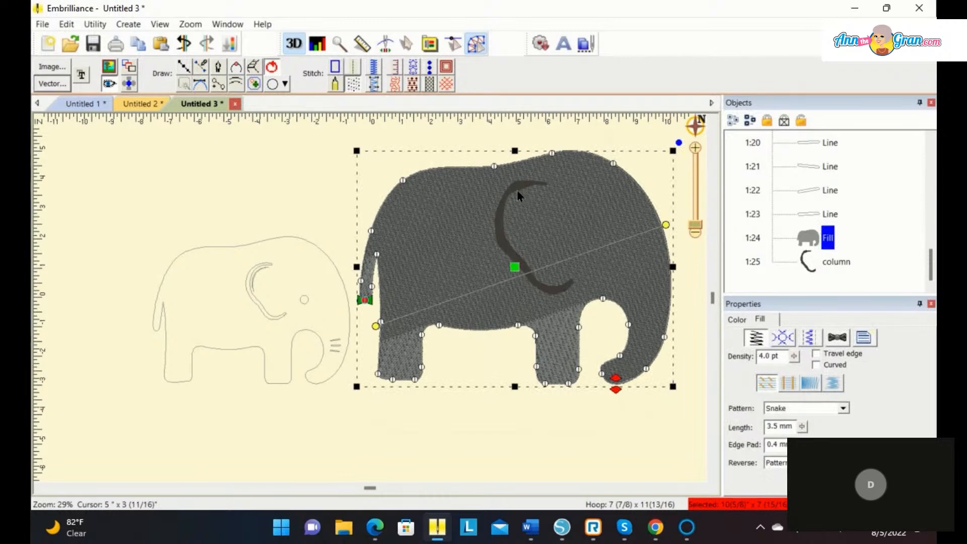
click(519, 194)
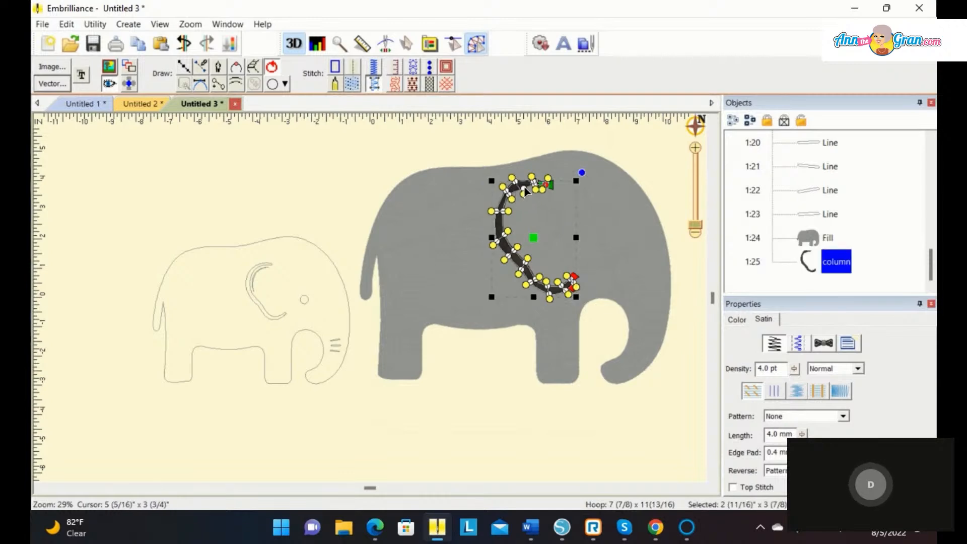
click(525, 187)
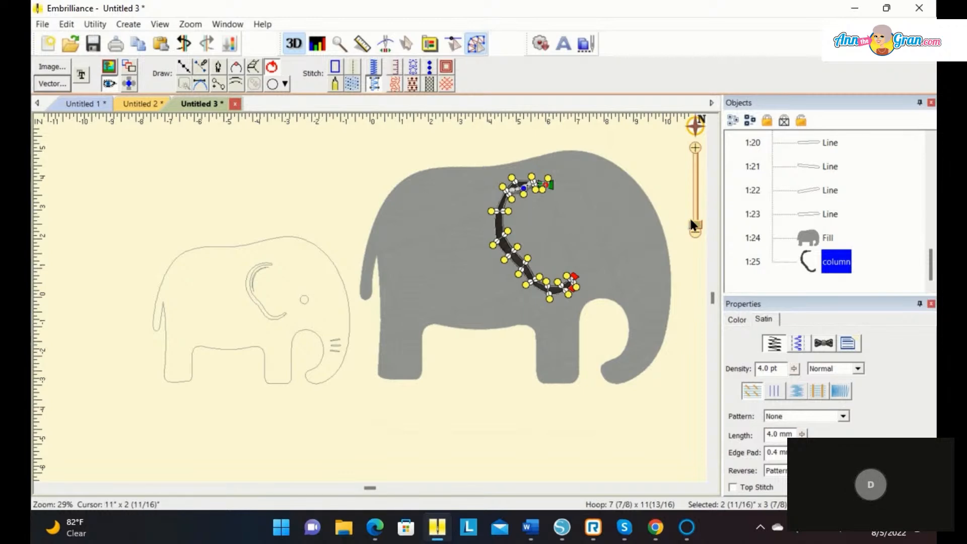
drag(694, 227, 690, 217)
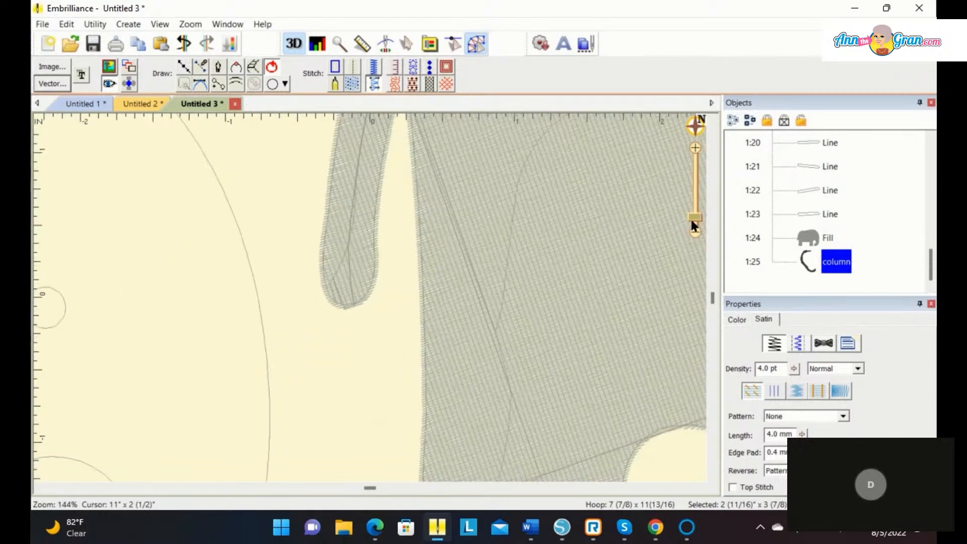
mouse_move(697, 124)
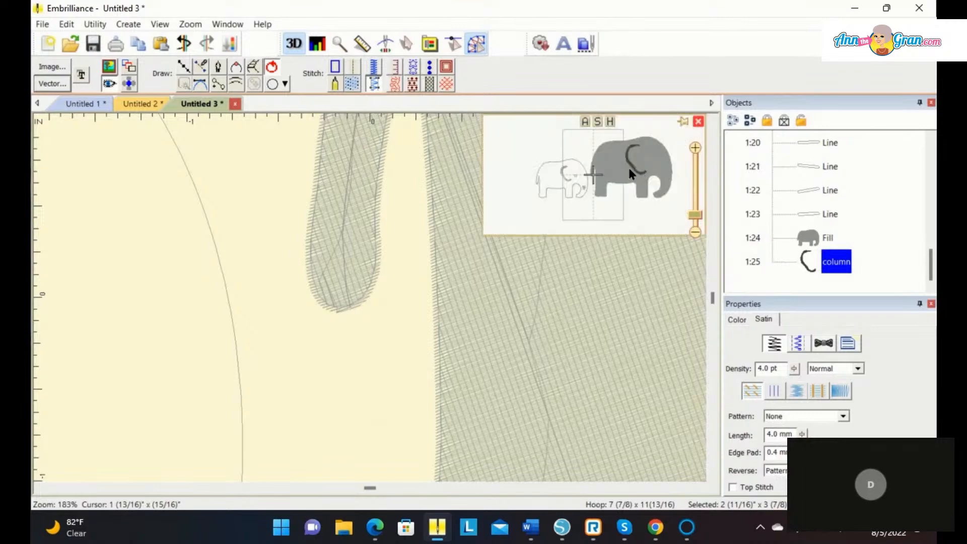
drag(597, 170, 631, 142)
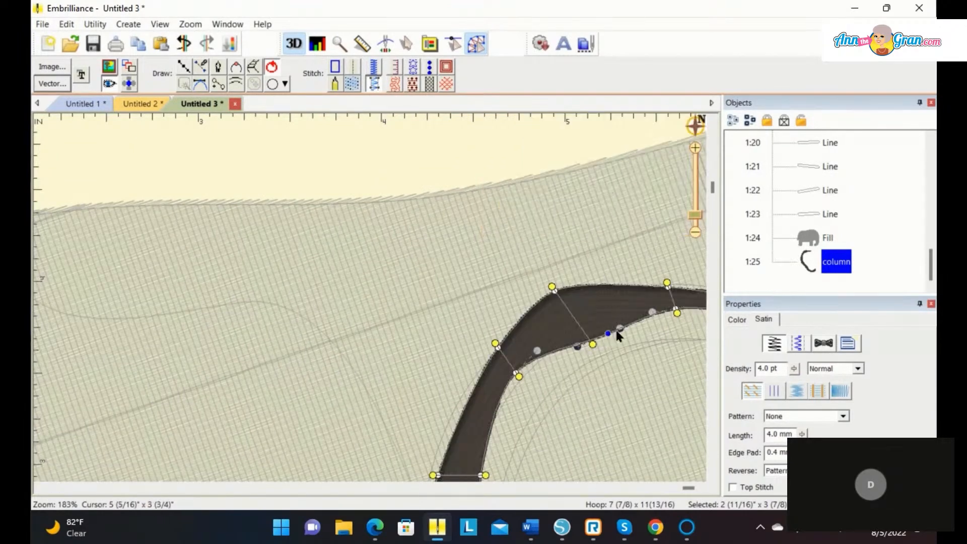
drag(607, 336, 602, 324)
drag(556, 293, 567, 304)
drag(514, 372, 523, 377)
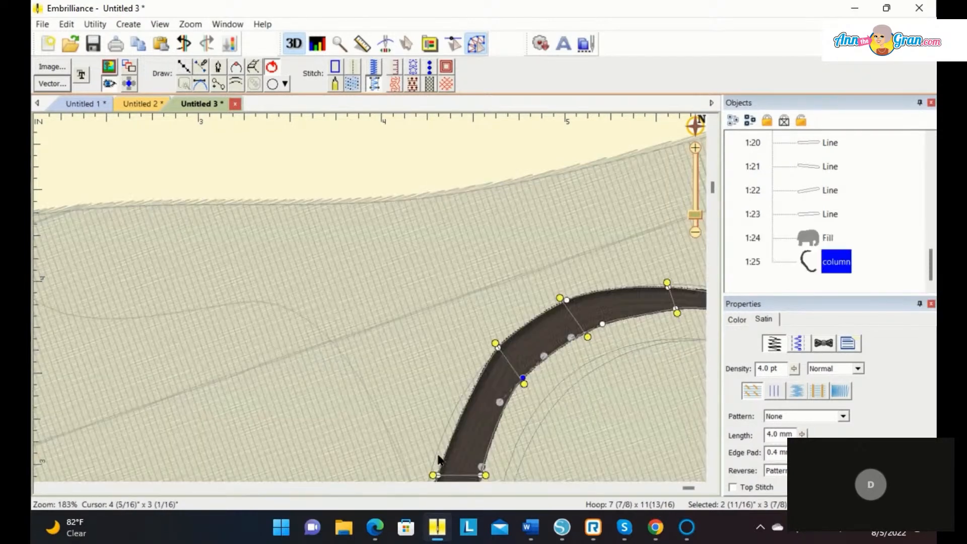
Shift two outer-edge nodes midway down the ear column and tilt the inclination line at its lower bend
drag(437, 476, 431, 164)
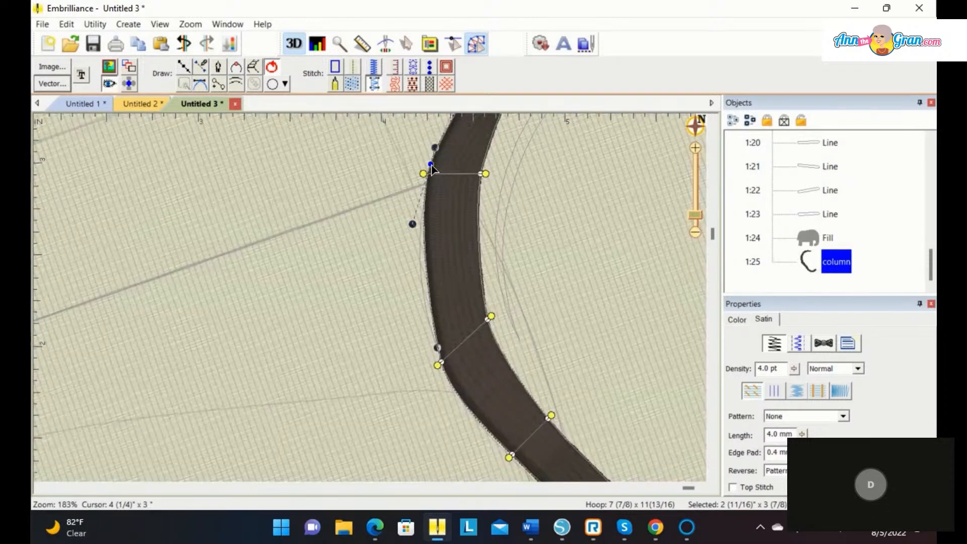
drag(441, 362, 438, 347)
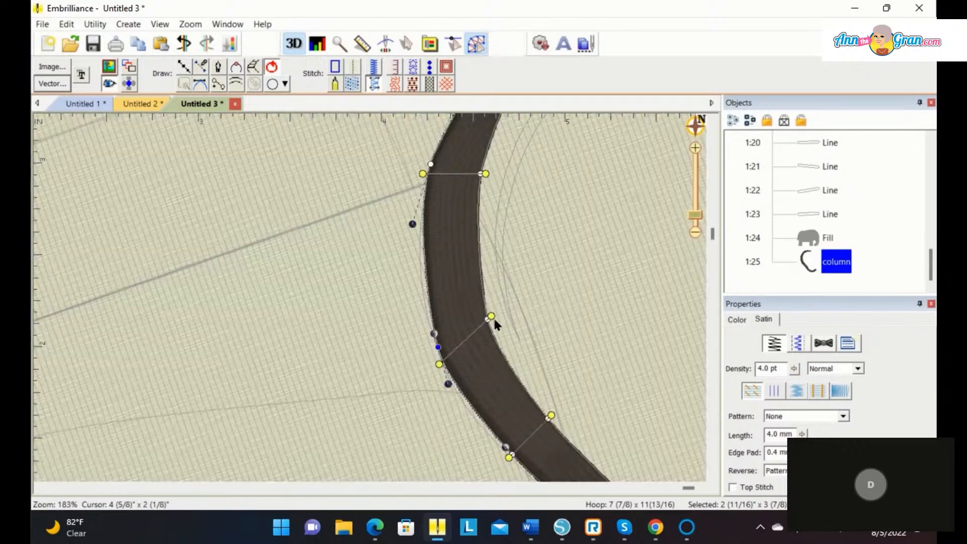
drag(493, 317, 496, 334)
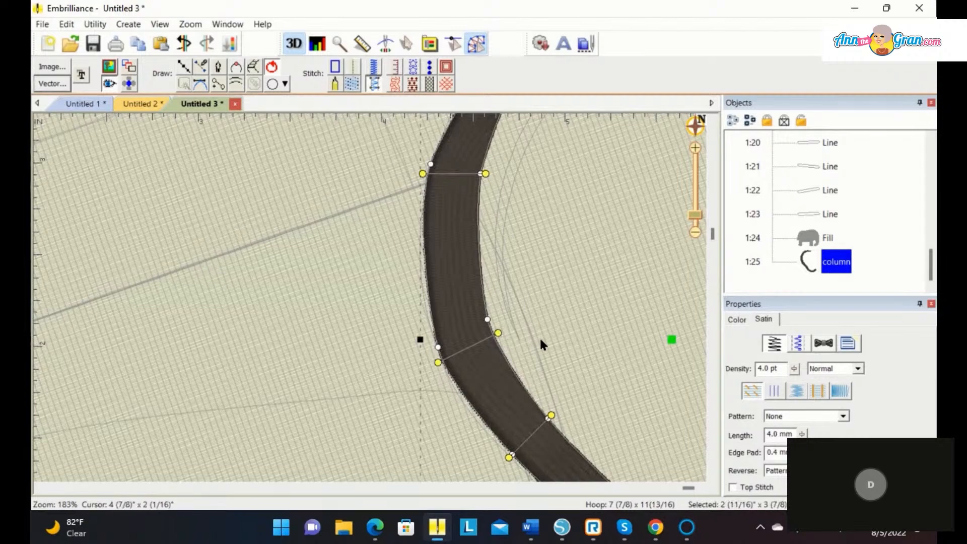
Examine the reshaped ear column's upper curve up close and against the large elephant's fill
scroll(554, 326, up, 3)
scroll(556, 334, up, 1)
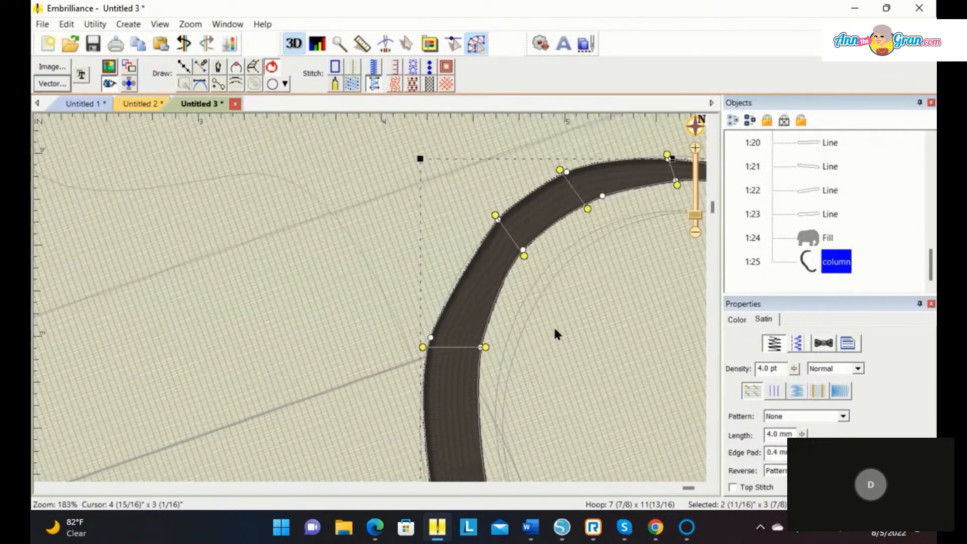
scroll(553, 325, up, 1)
scroll(551, 323, up, 1)
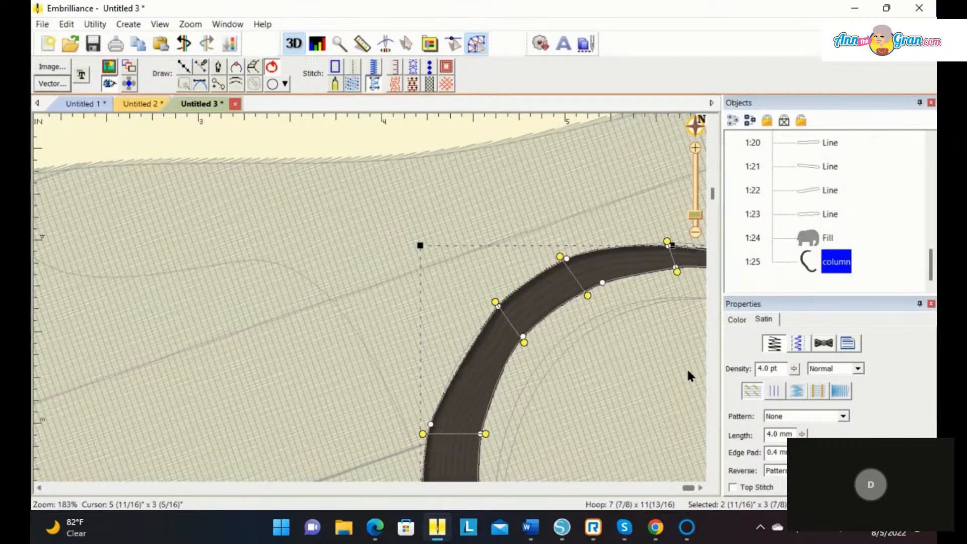
mouse_move(699, 120)
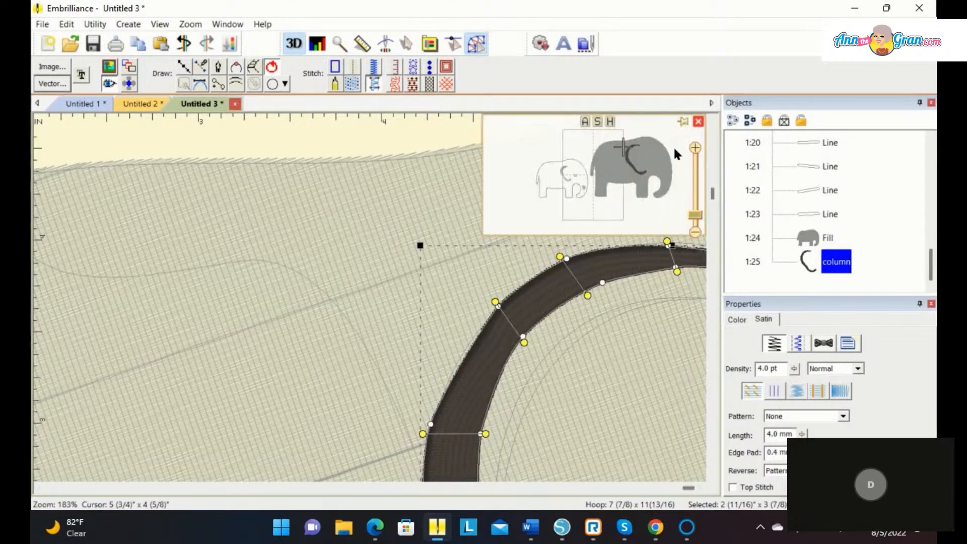
click(626, 150)
mouse_move(627, 150)
mouse_down()
mouse_move(638, 149)
mouse_move(629, 148)
mouse_up()
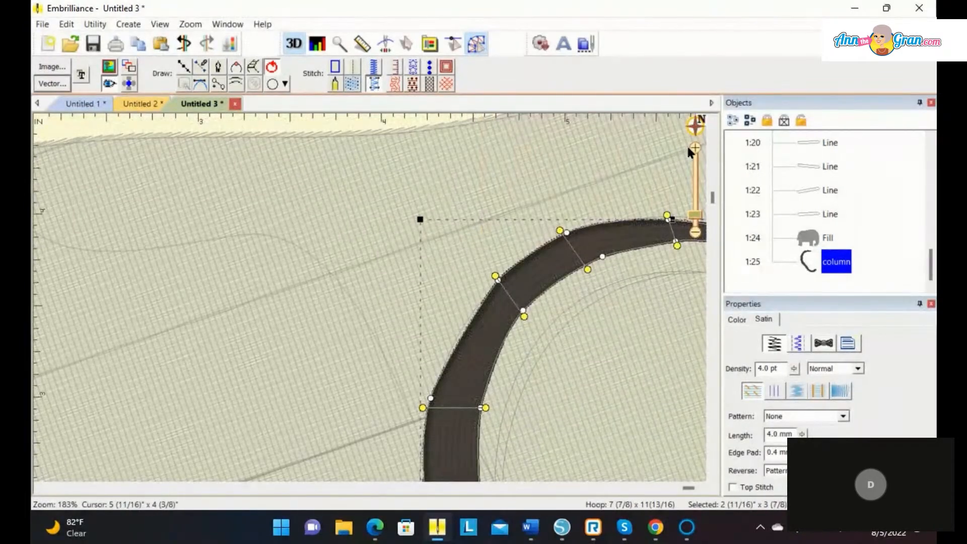
click(697, 222)
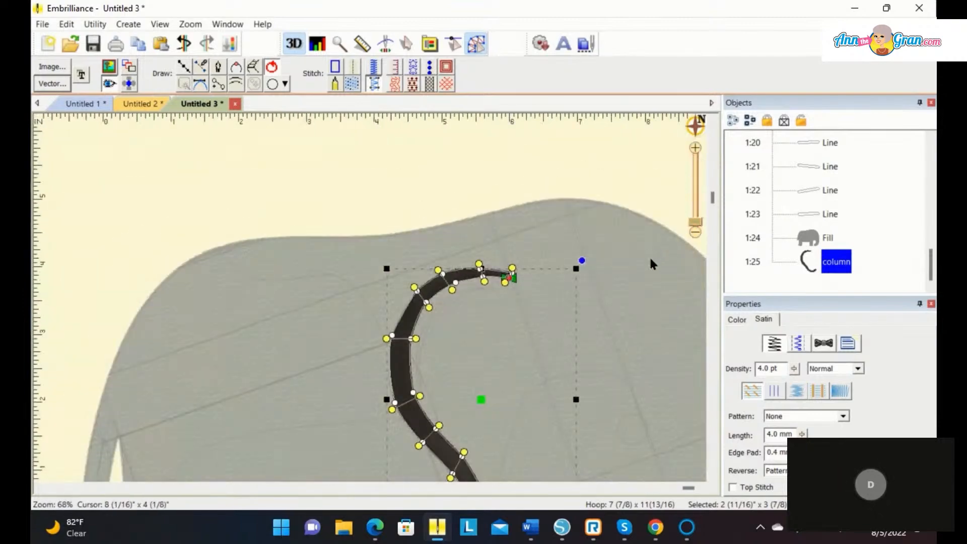
click(582, 237)
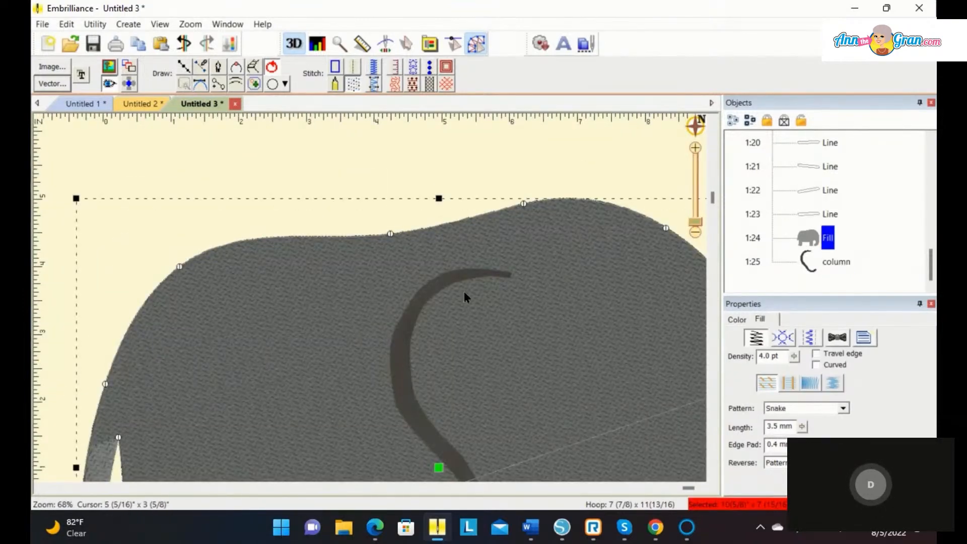
Hide the stitches and trace the large elephant's inner ear curve with a satin border about 1 3/16" by 1 3/4"
click(109, 84)
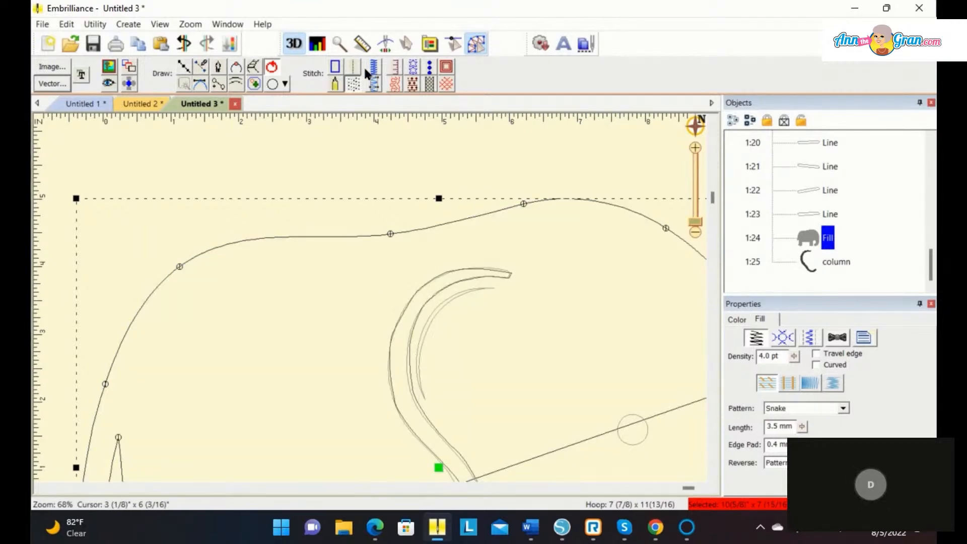
click(185, 67)
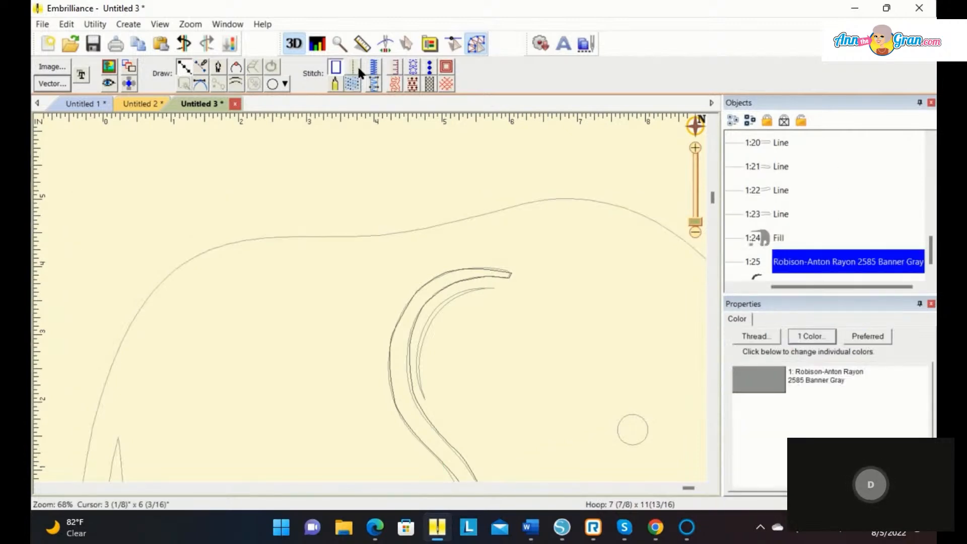
click(373, 69)
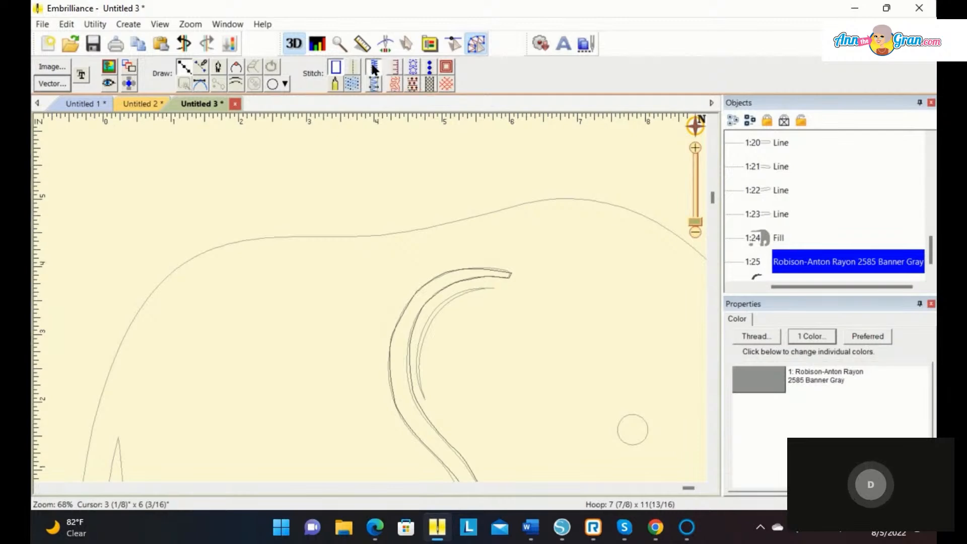
click(495, 288)
click(430, 318)
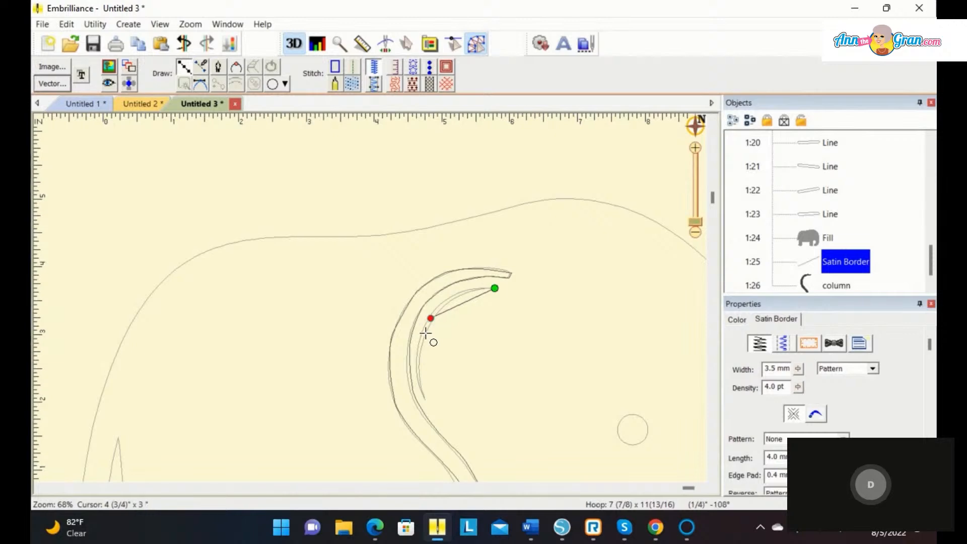
click(426, 400)
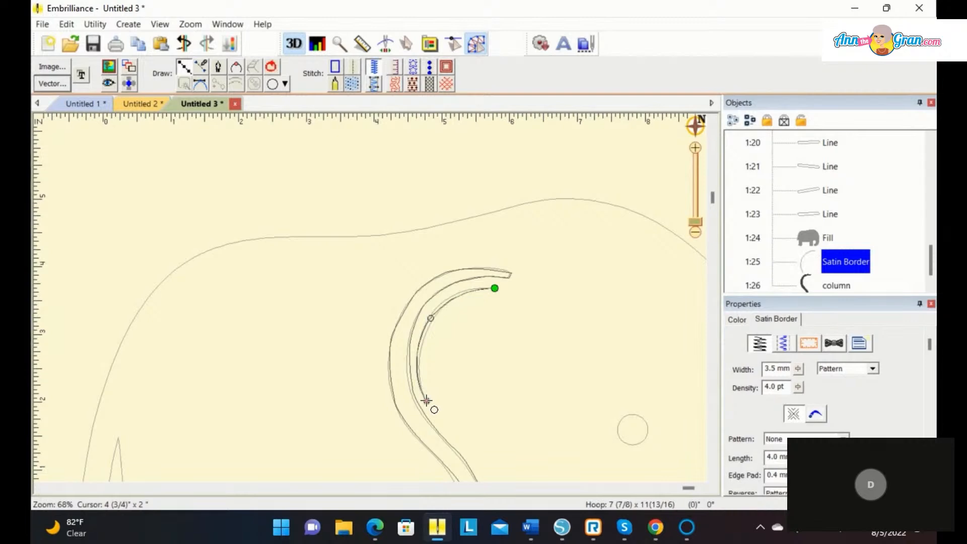
key(Return)
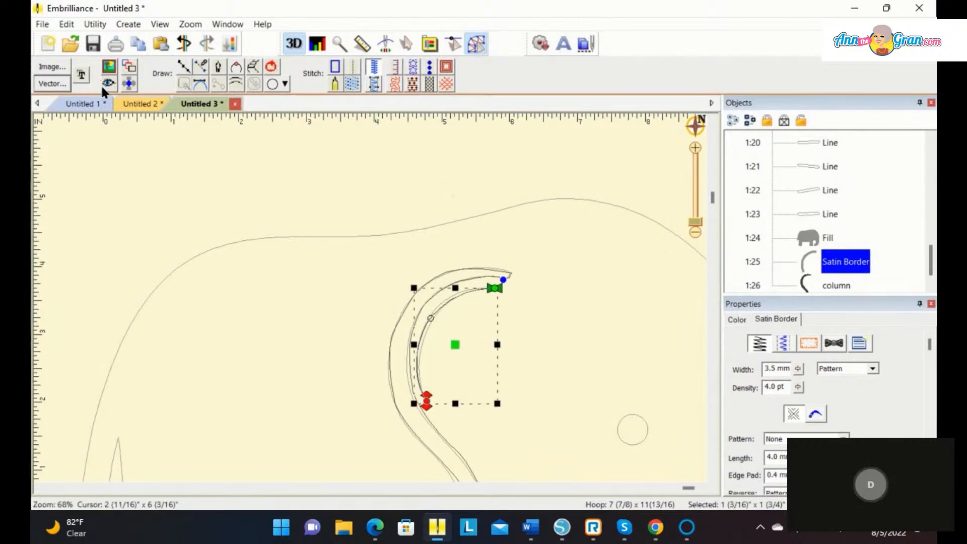
Open the thread color choices for the inner ear's satin border
click(736, 320)
click(739, 384)
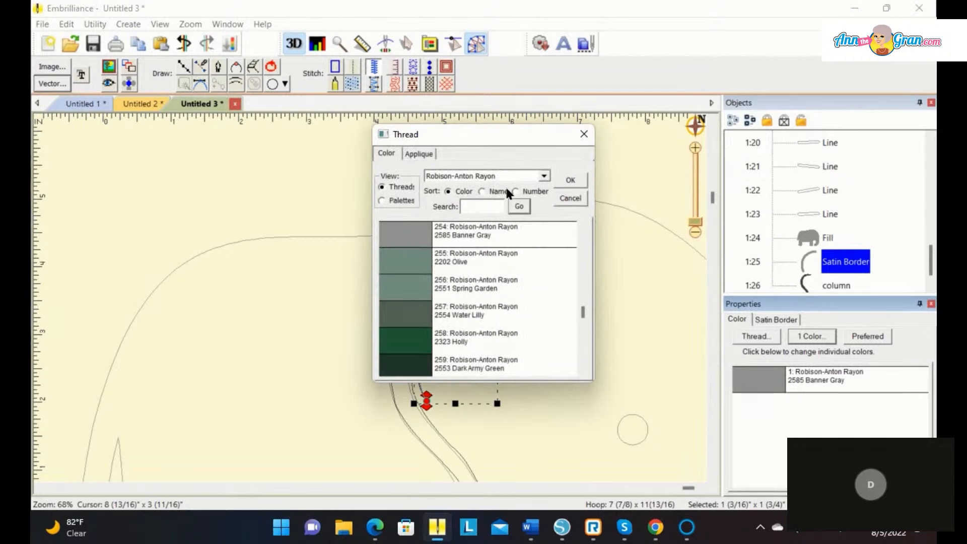
click(543, 175)
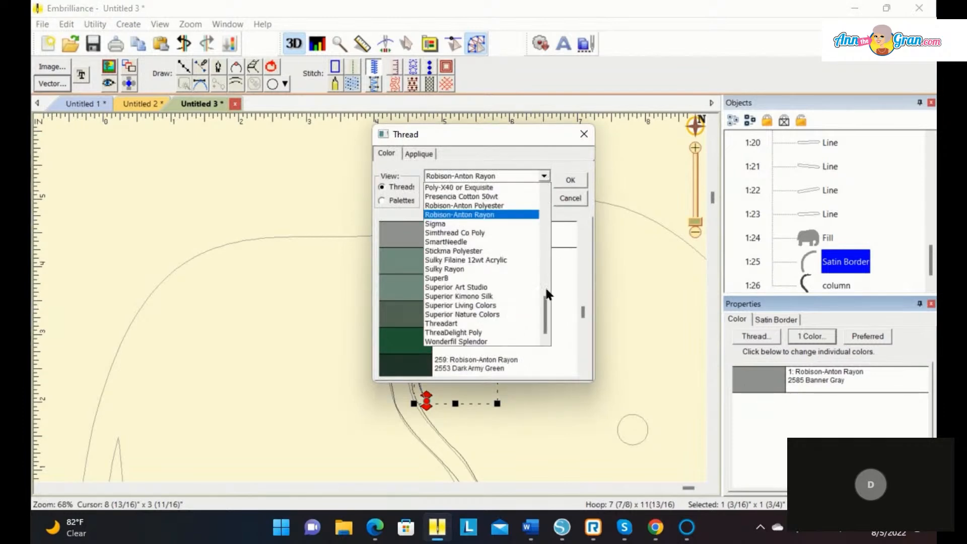
drag(542, 302, 541, 191)
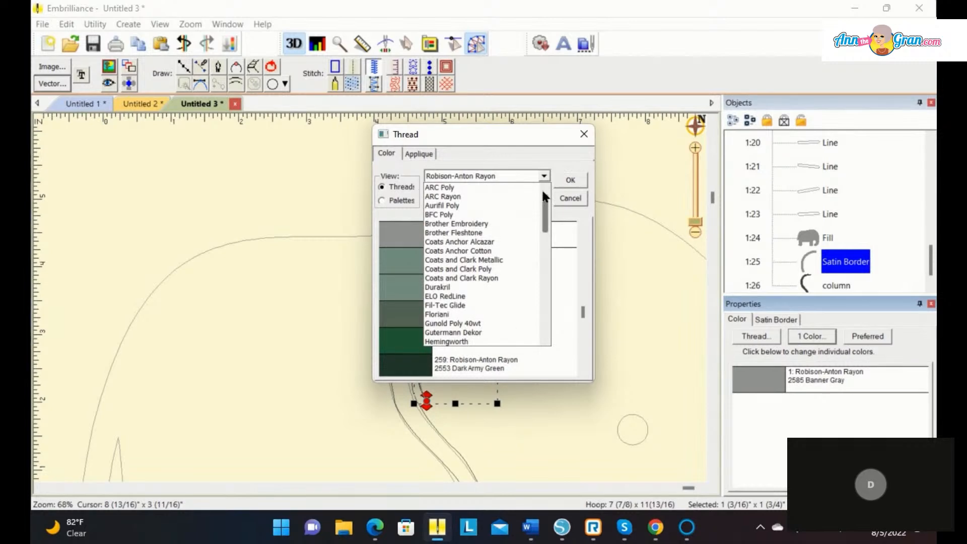
drag(542, 192, 541, 326)
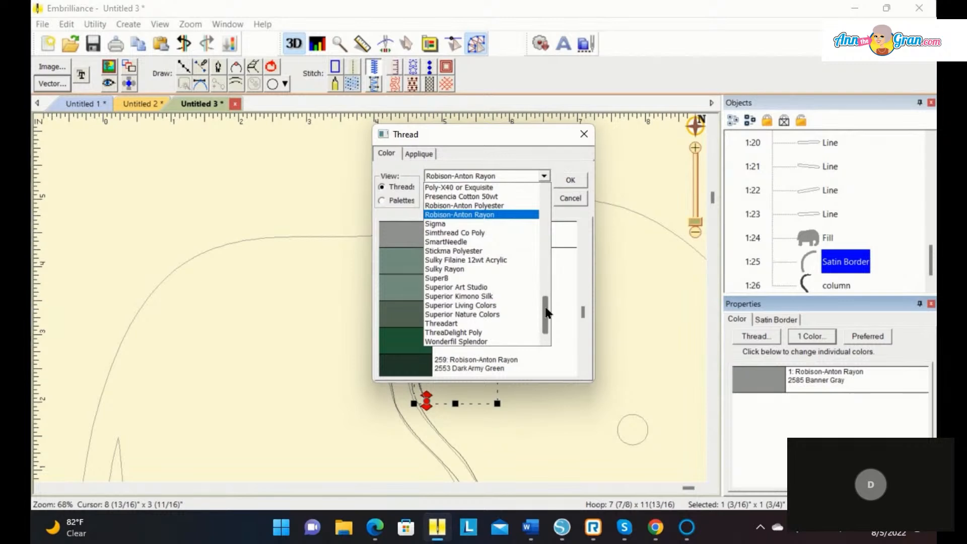
drag(544, 310, 546, 301)
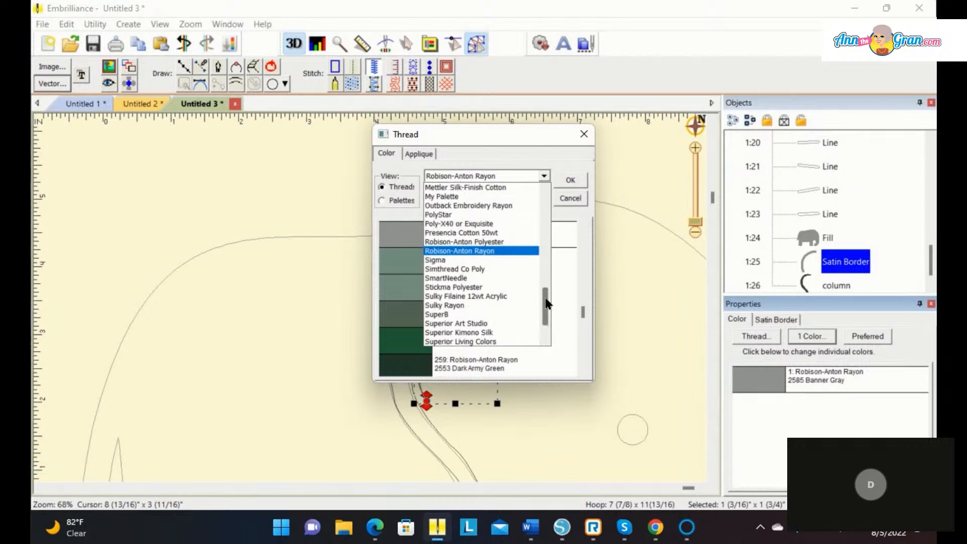
click(469, 197)
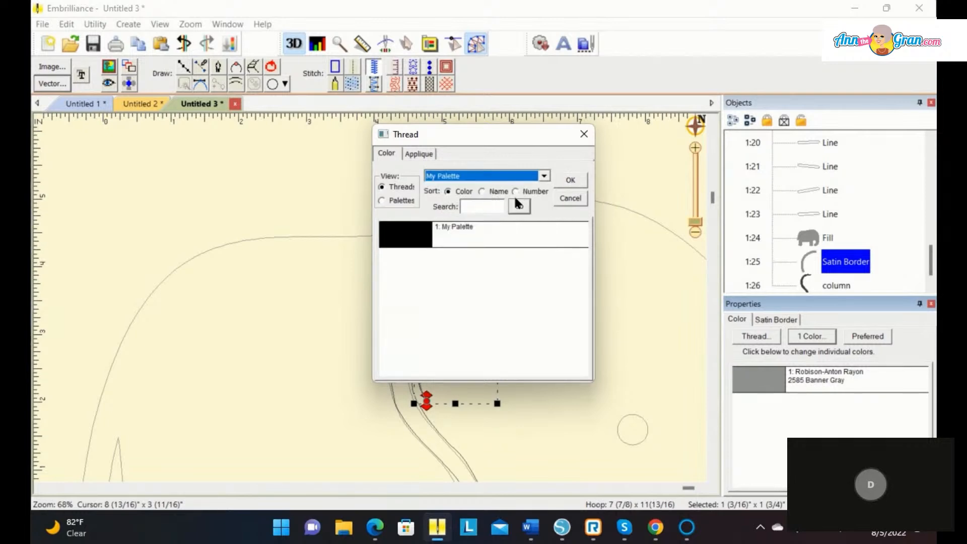
click(544, 177)
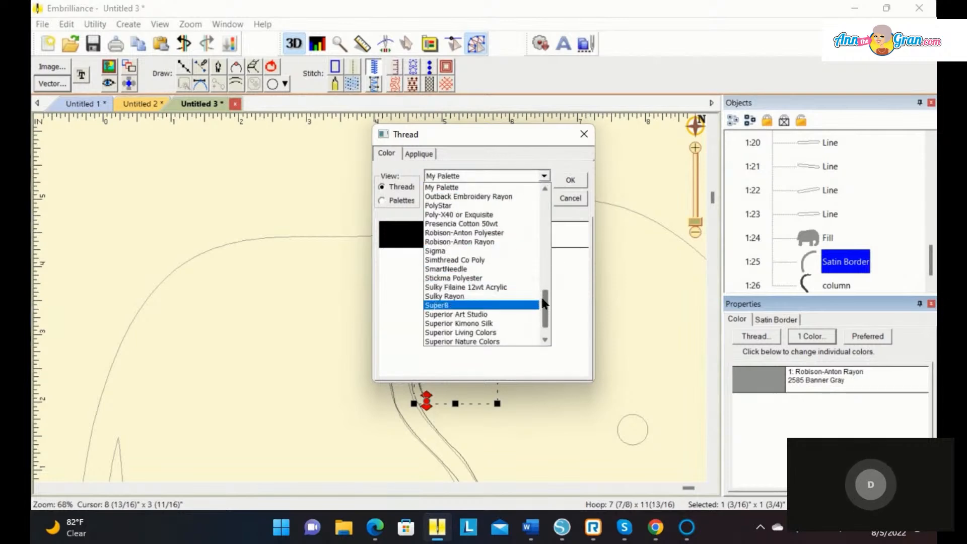
click(511, 242)
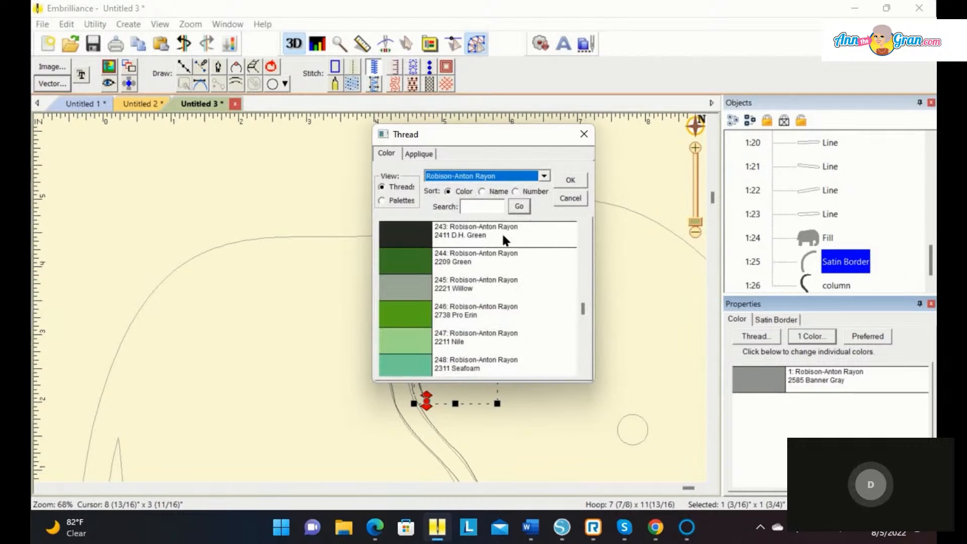
Color the inner ear border 2541 Black Chrome from the current page's palette and show the stitches
click(381, 201)
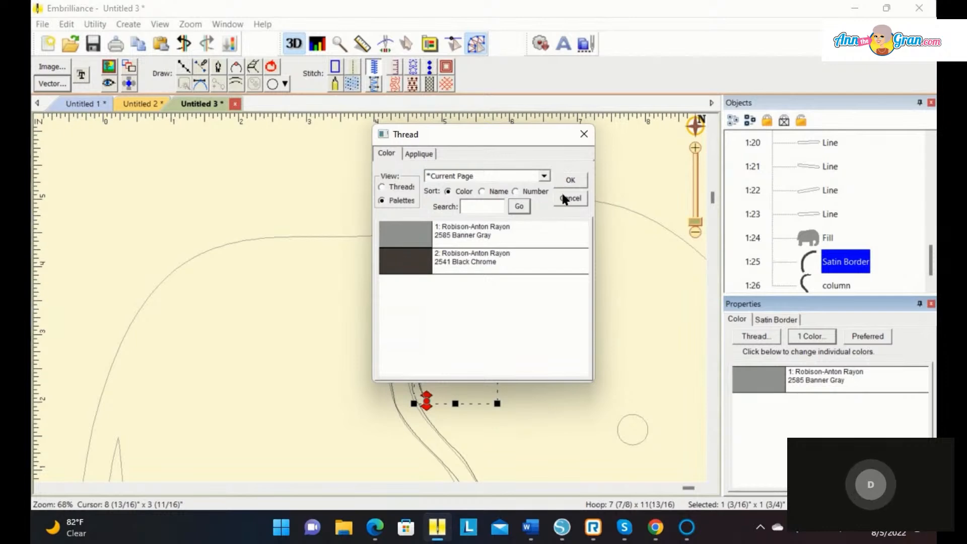
click(568, 179)
click(467, 168)
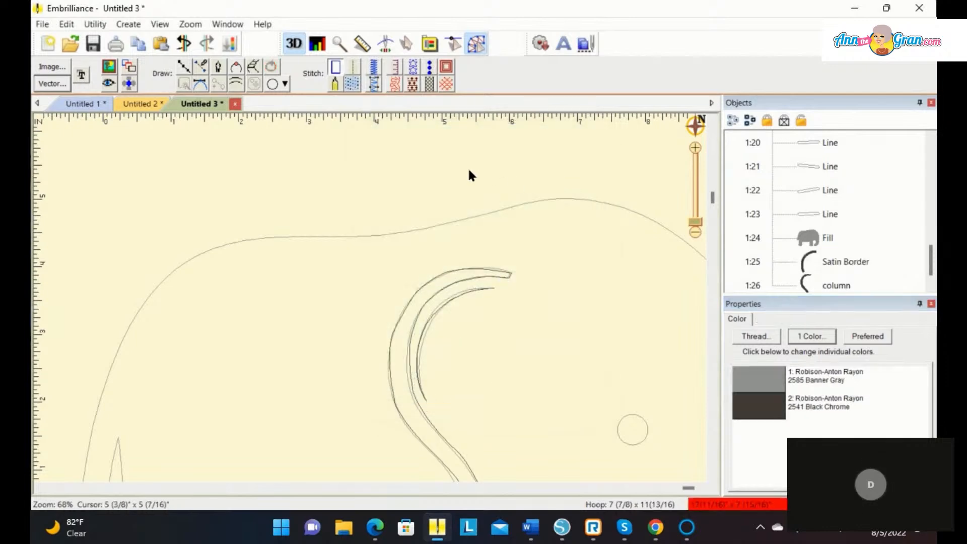
click(107, 82)
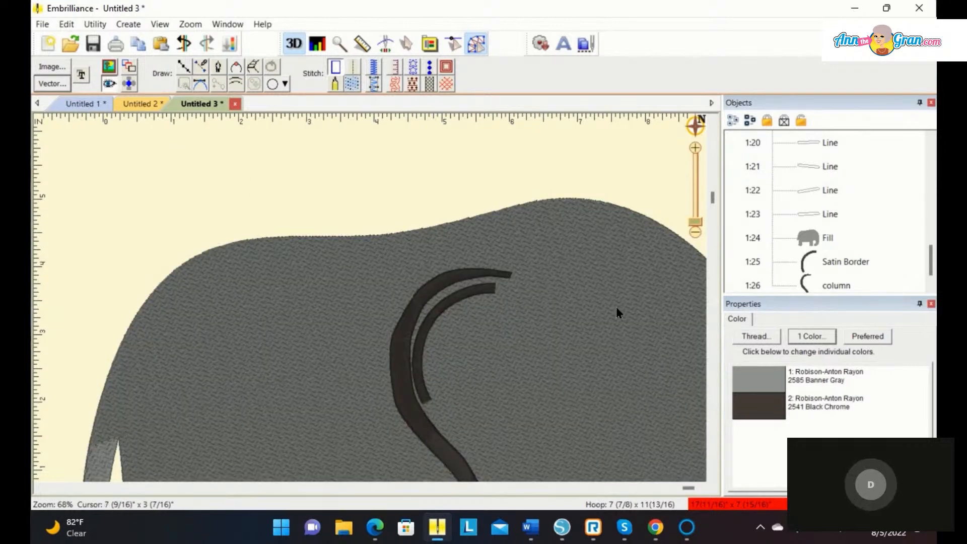
Give the inner ear satin border the open-shape line style with line thickness profile 5
click(694, 216)
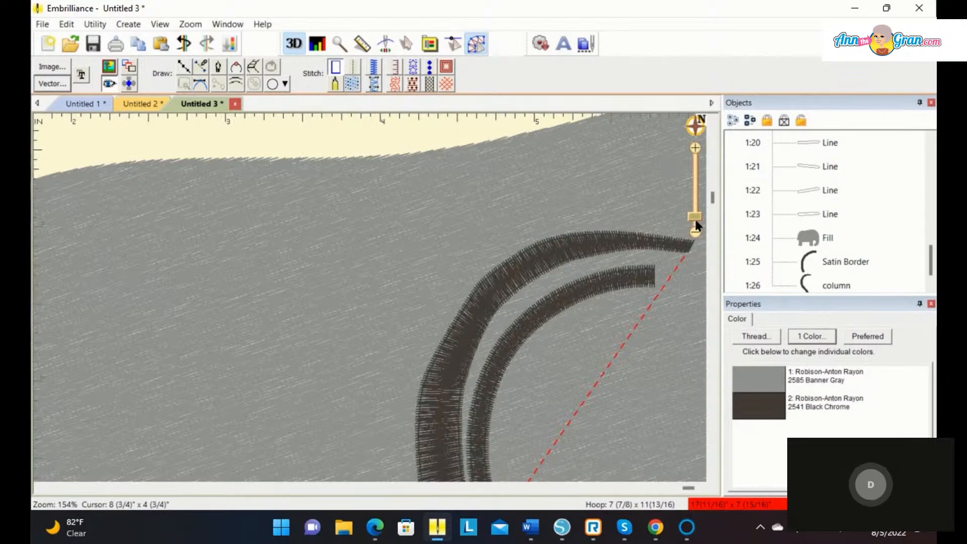
drag(693, 215, 696, 222)
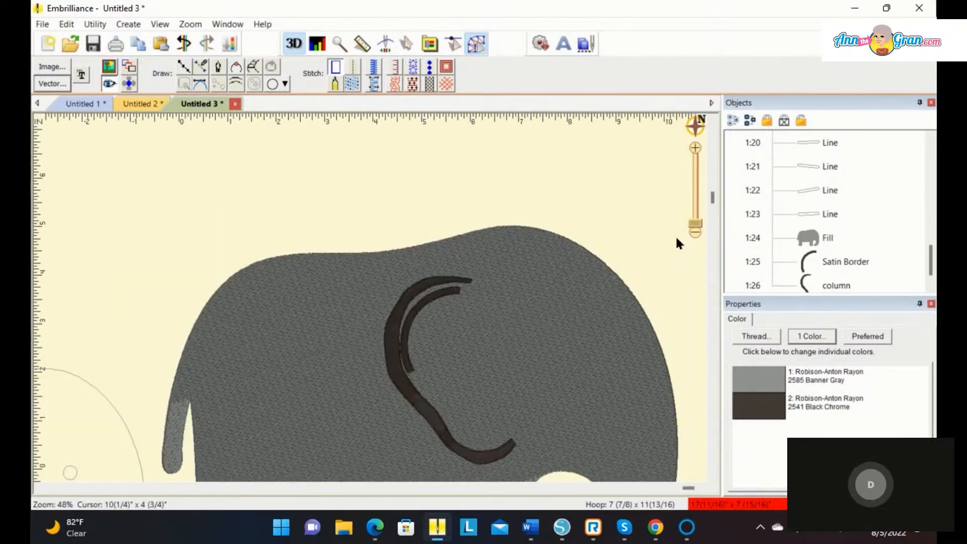
click(427, 301)
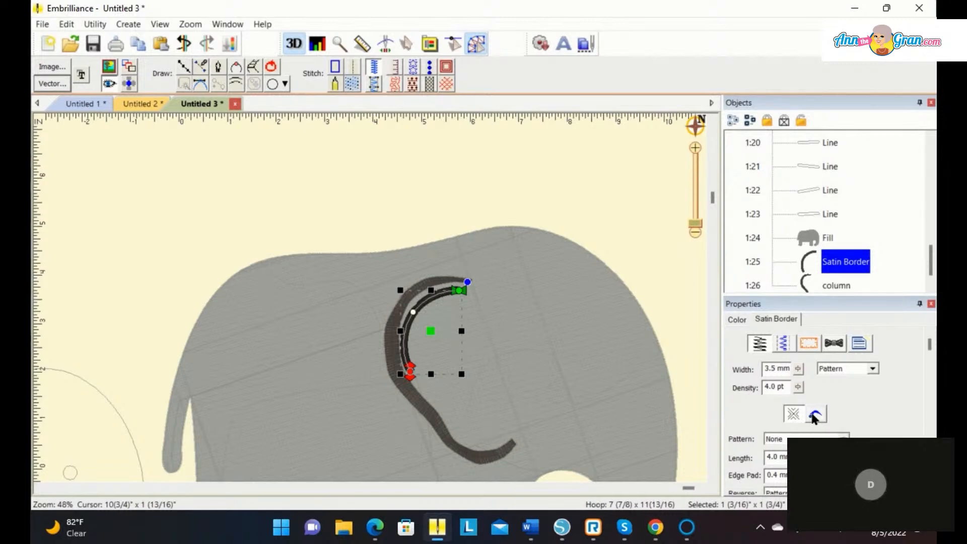
click(811, 414)
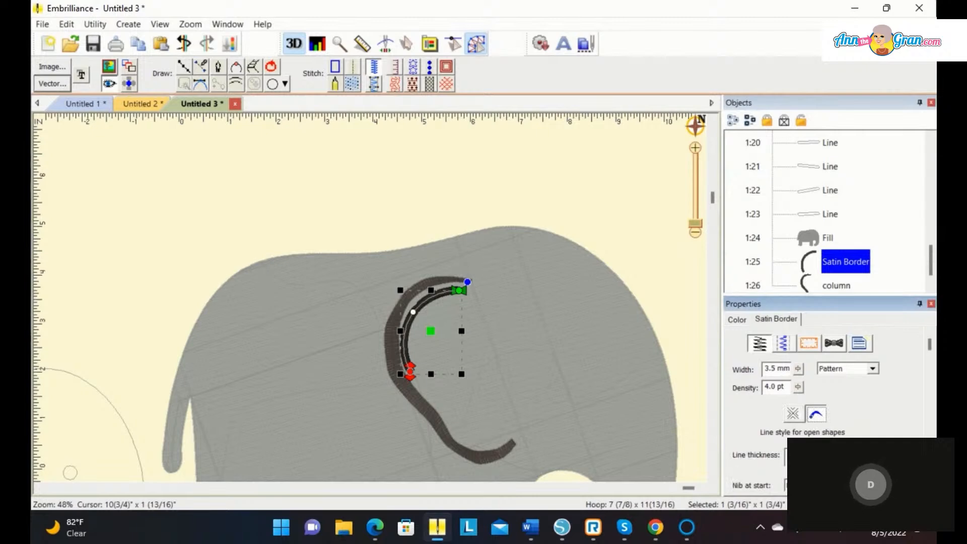
mouse_move(893, 293)
mouse_down()
mouse_move(892, 265)
mouse_move(894, 297)
mouse_up()
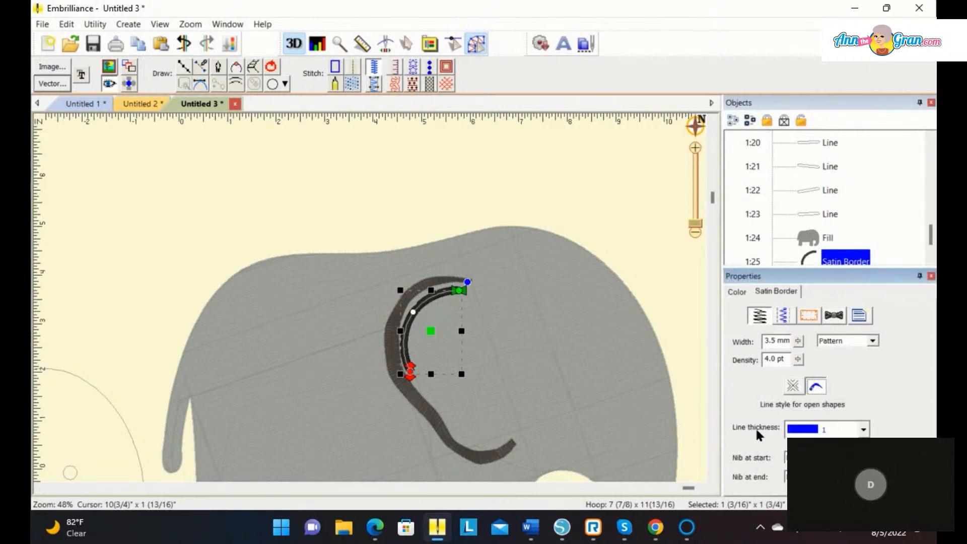
click(858, 429)
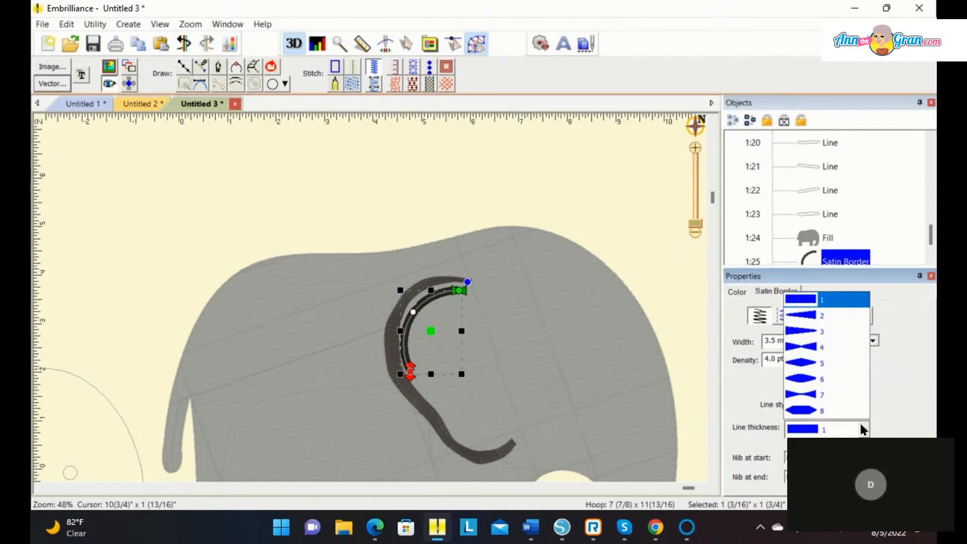
click(819, 367)
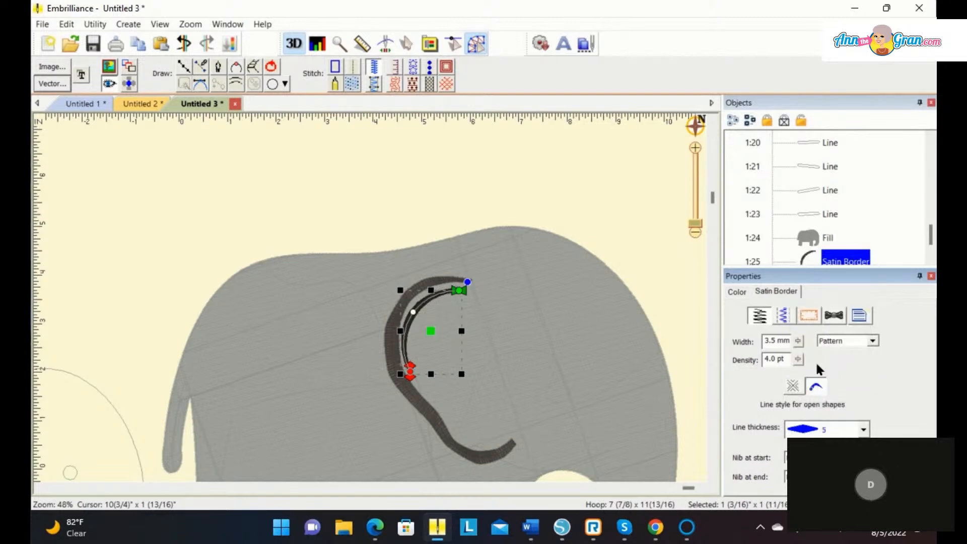
Choose the start and end nibs for the inner ear satin border and deselect it
click(863, 458)
click(819, 487)
click(863, 477)
click(819, 506)
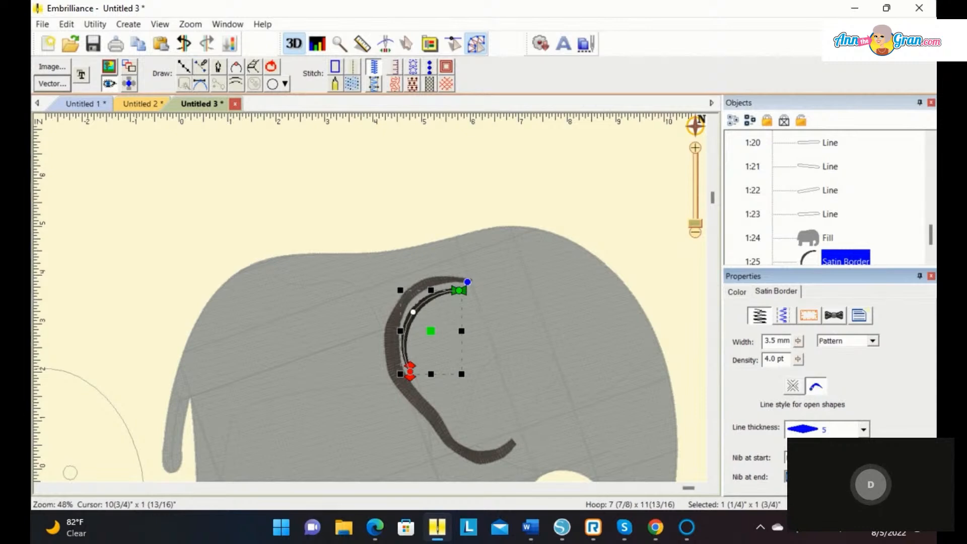
click(664, 280)
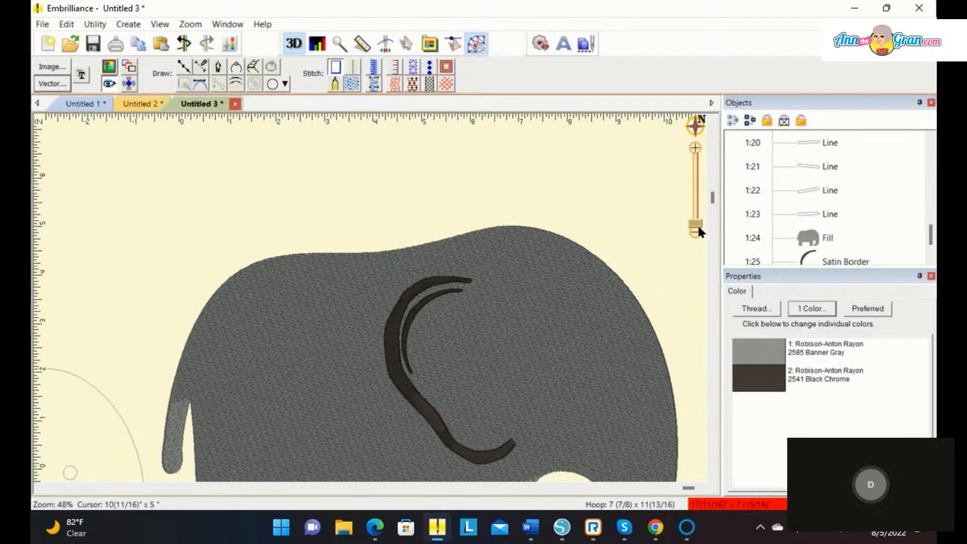
Hide the stitches, draw a circle about 7/16" across over the large elephant's eye, and make it a satin column
drag(709, 195, 719, 270)
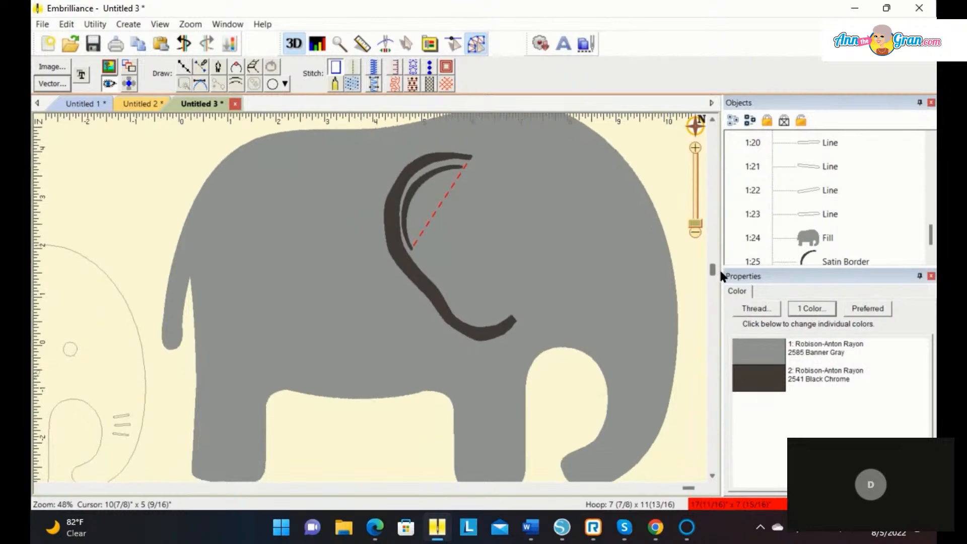
click(108, 83)
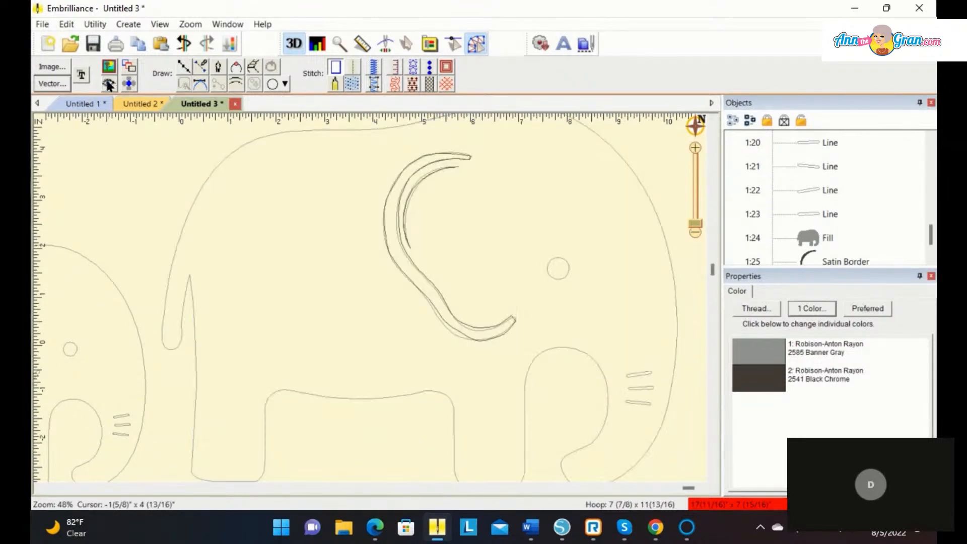
click(286, 82)
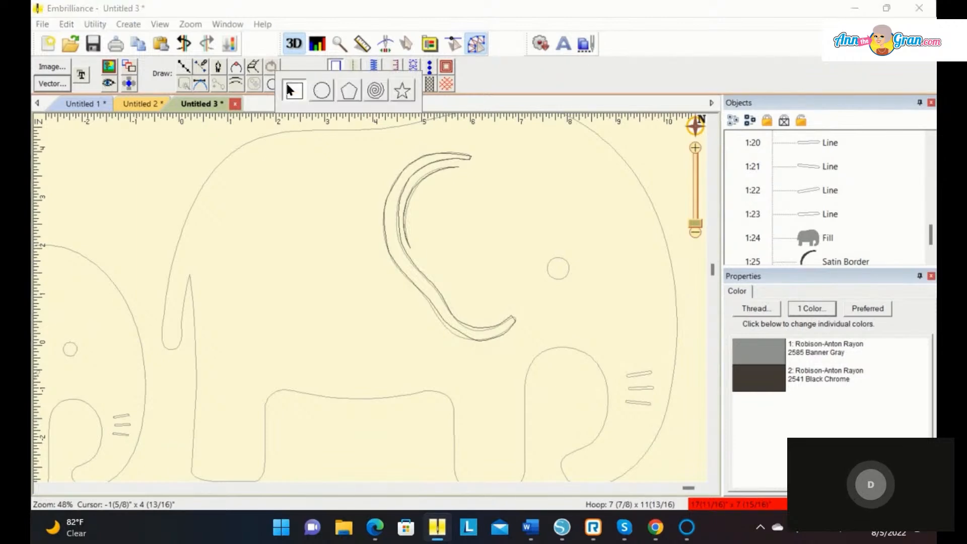
click(320, 92)
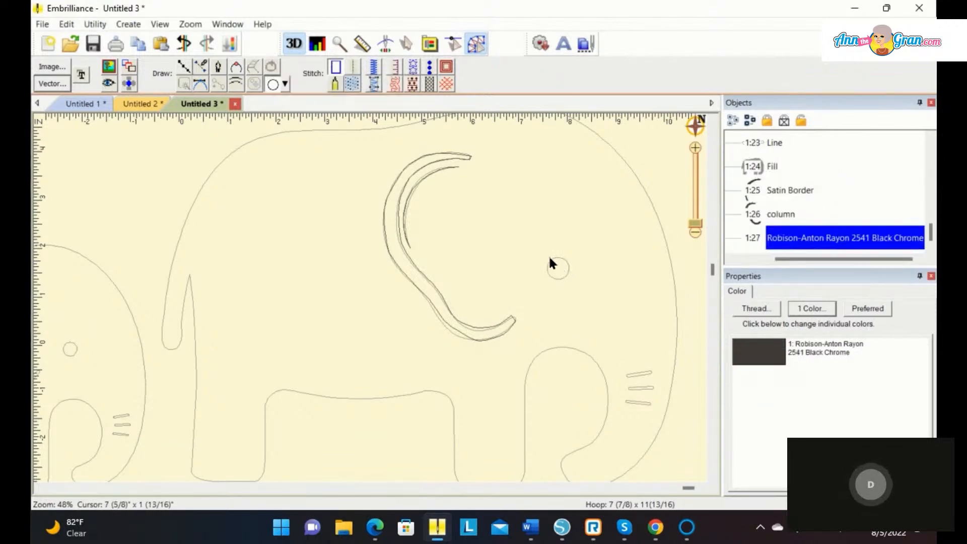
drag(550, 255, 569, 280)
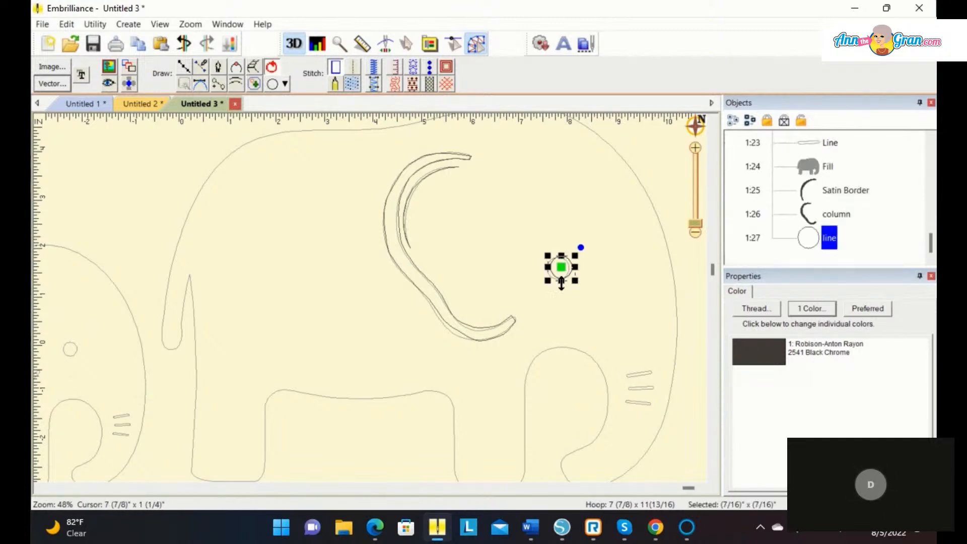
click(374, 87)
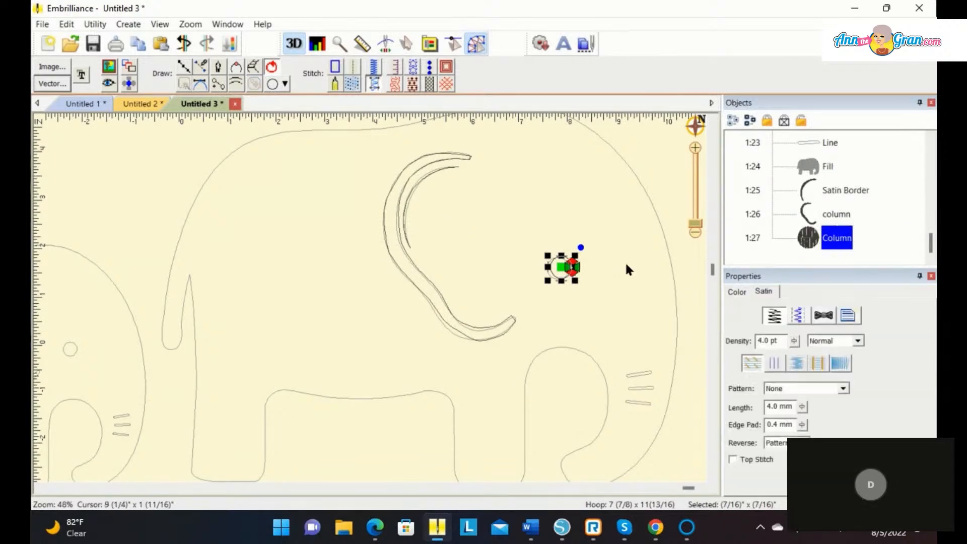
Confirm 2541 Black Chrome as the eye column's thread from the current page's palette
click(741, 292)
double_click(748, 351)
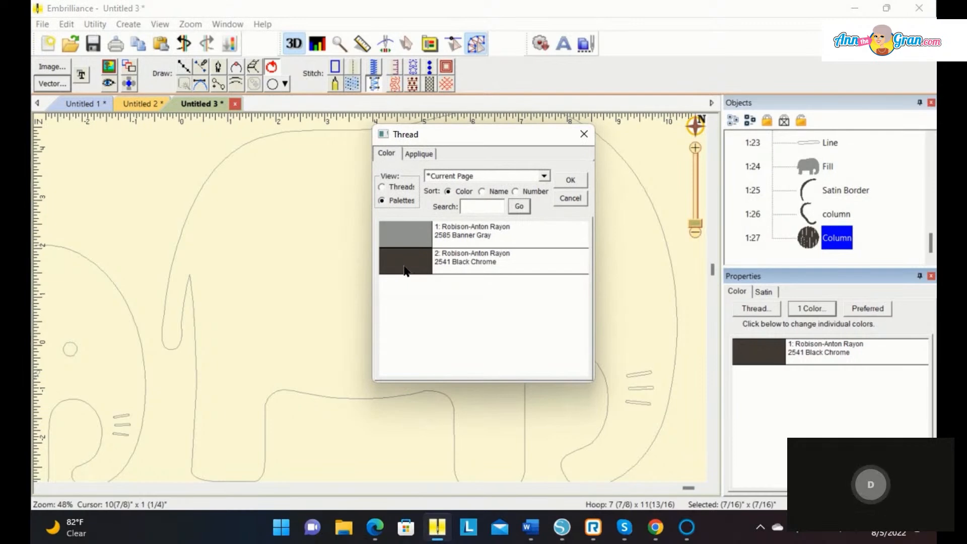
click(566, 179)
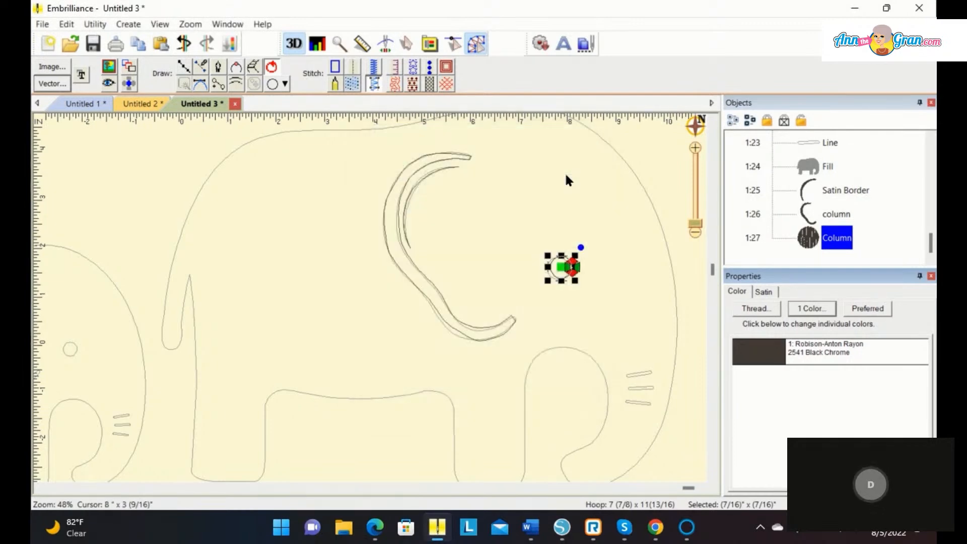
Convert the three short trunk lines on the large elephant to satin columns
click(638, 373)
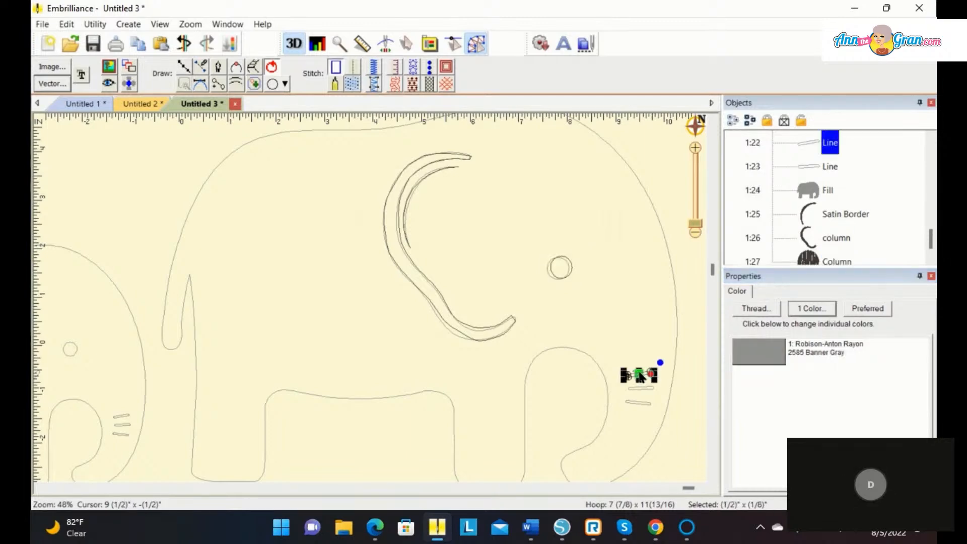
click(374, 84)
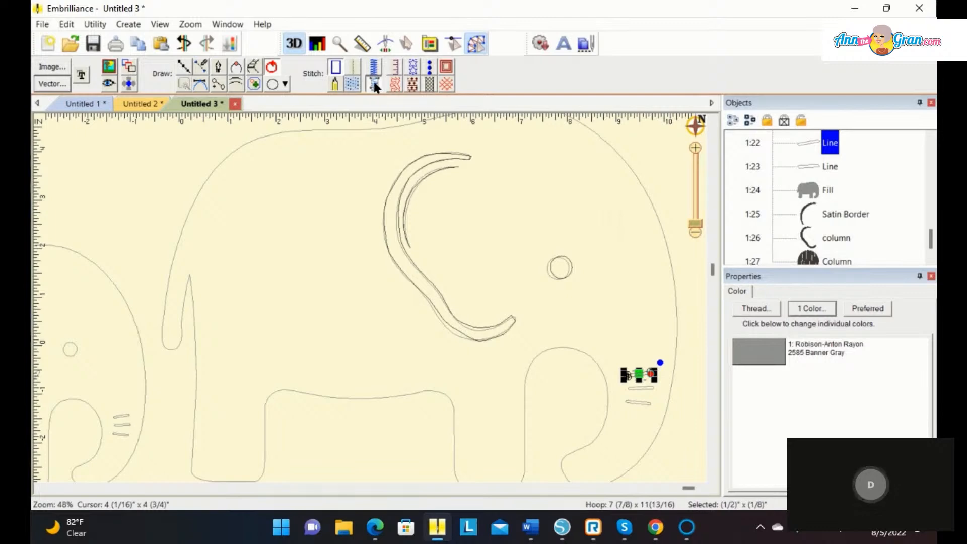
click(642, 387)
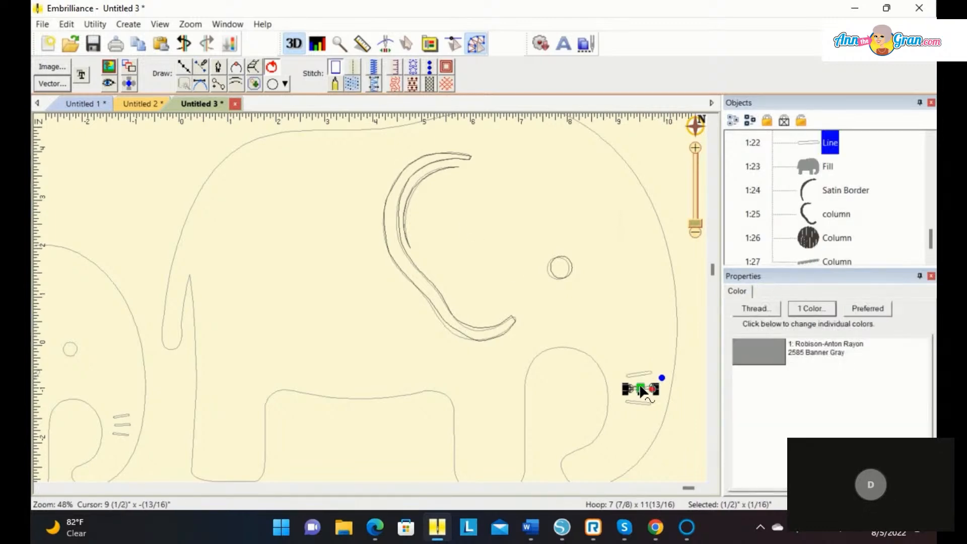
click(375, 84)
click(639, 403)
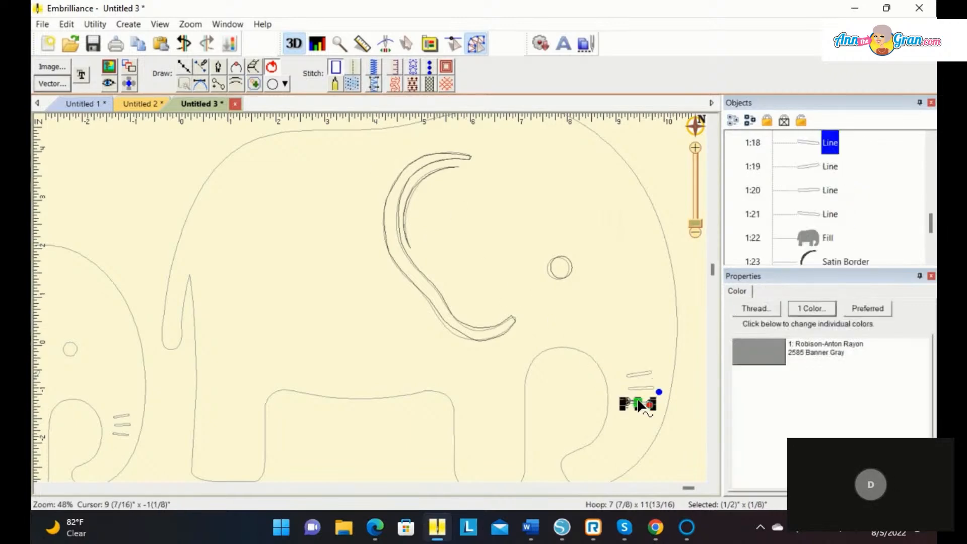
click(373, 84)
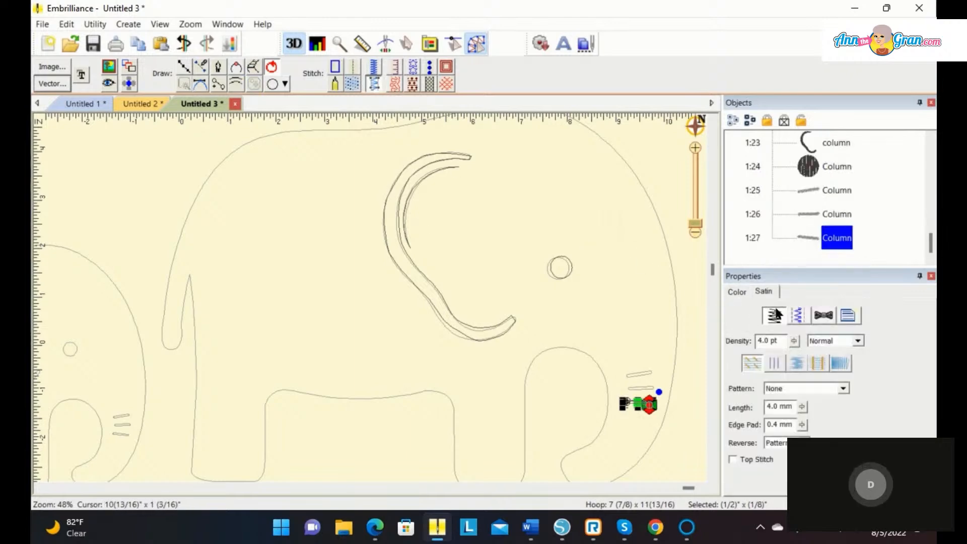
Assign 2541 Black Chrome thread from the current page's palette to the lowest trunk column
click(736, 292)
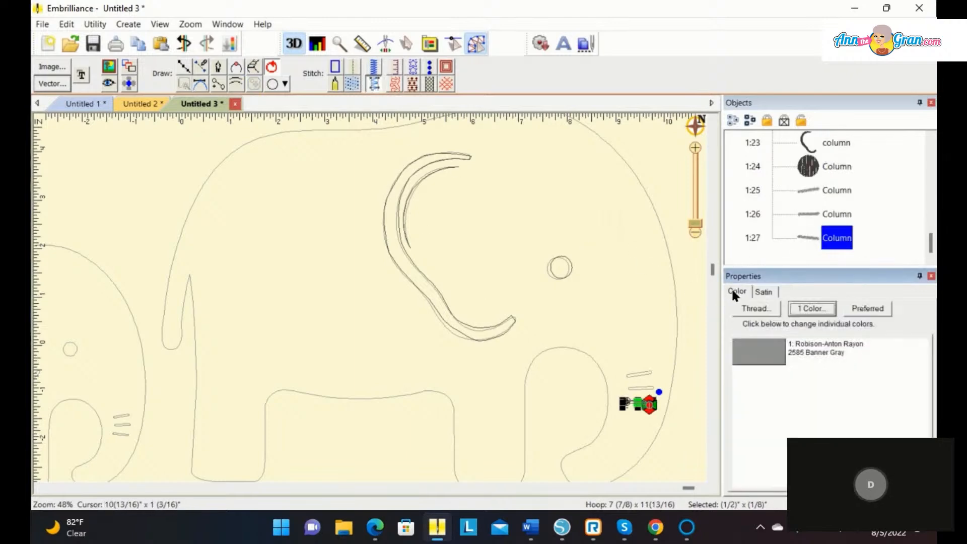
click(749, 353)
click(395, 270)
click(566, 181)
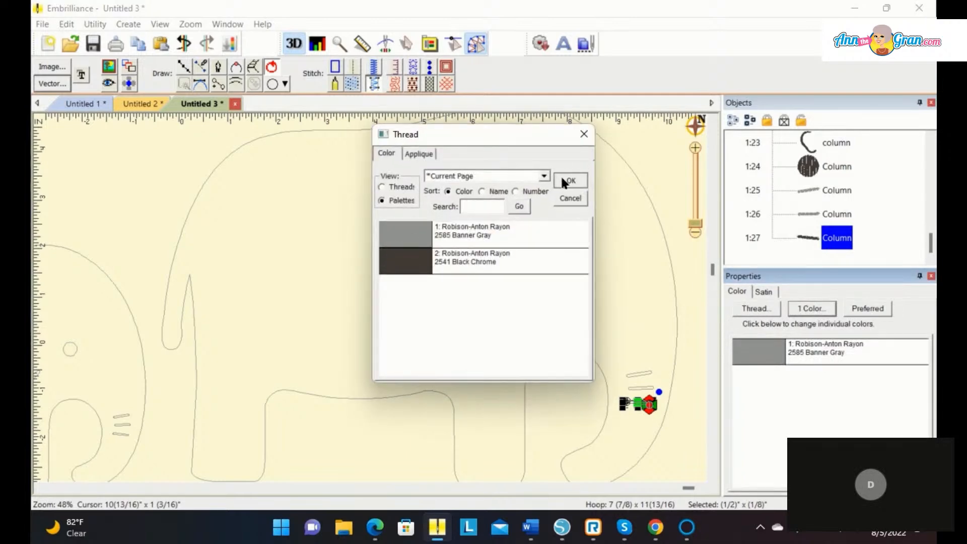
Assign 2541 Black Chrome to the other two trunk columns together, deselect them, and show the stitches again
click(802, 215)
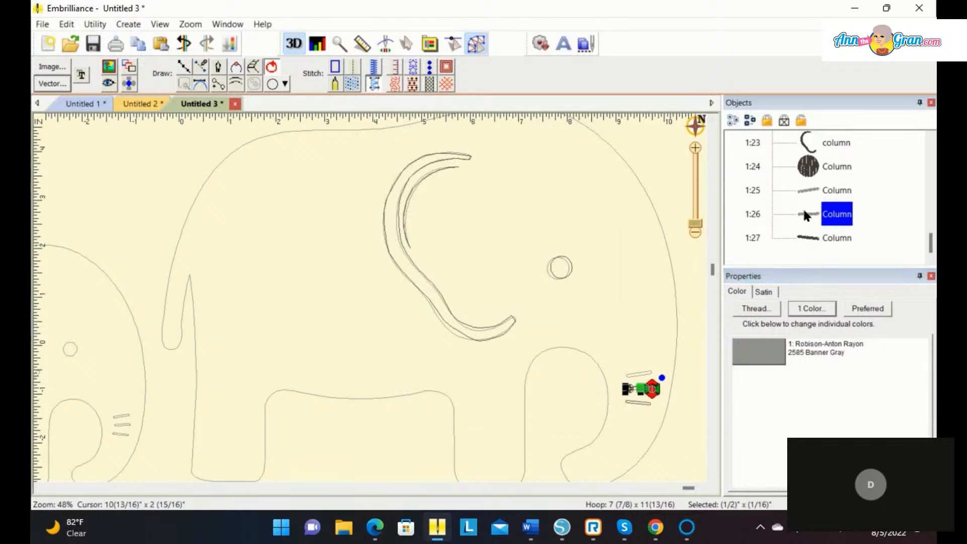
ctrl+click(806, 191)
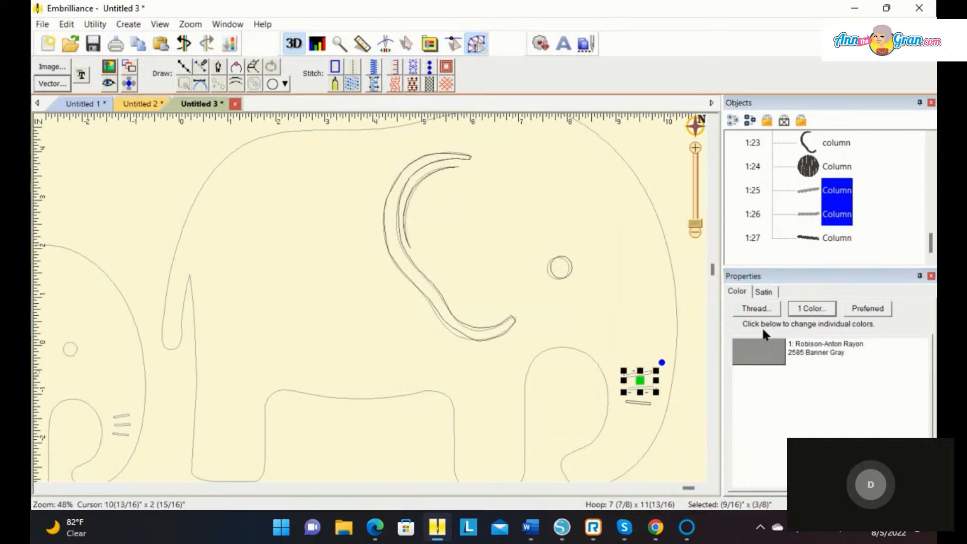
click(755, 309)
click(437, 266)
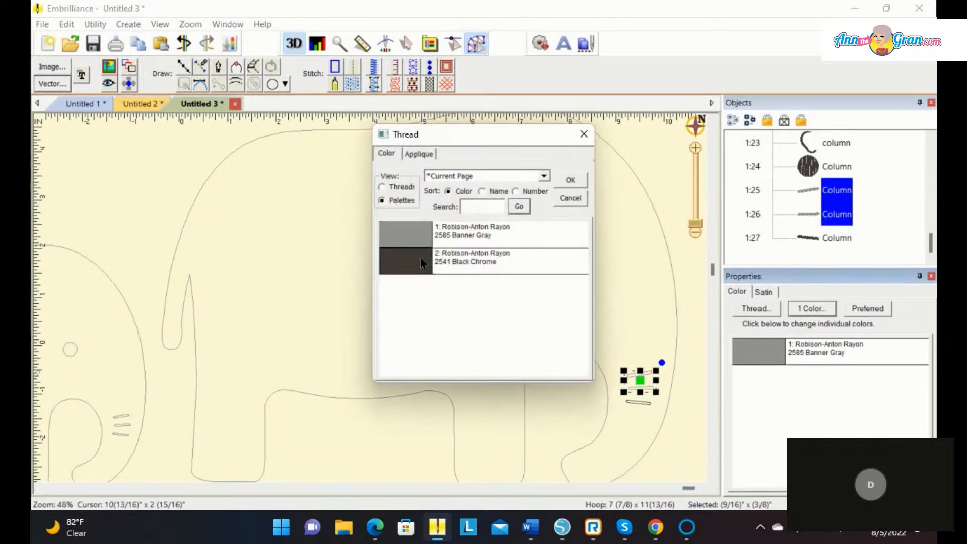
click(570, 180)
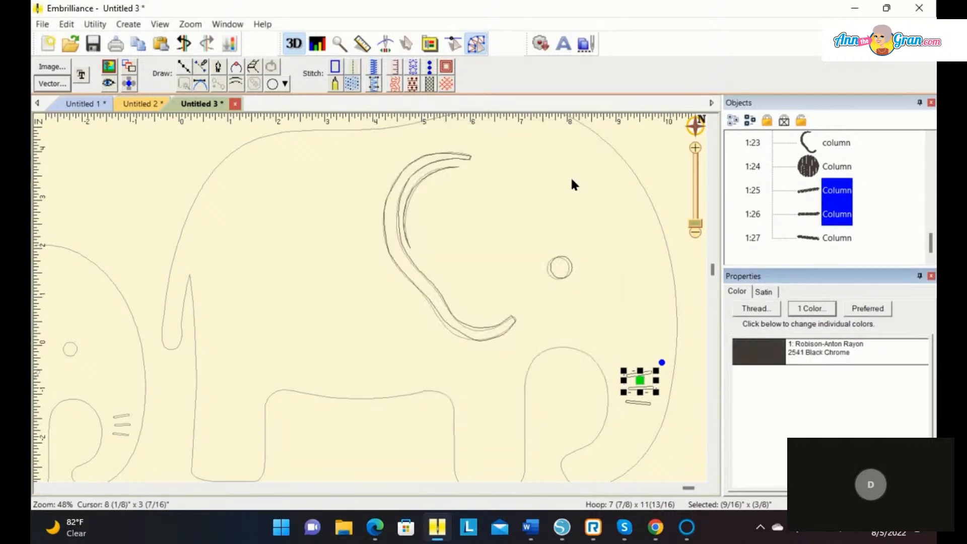
click(683, 263)
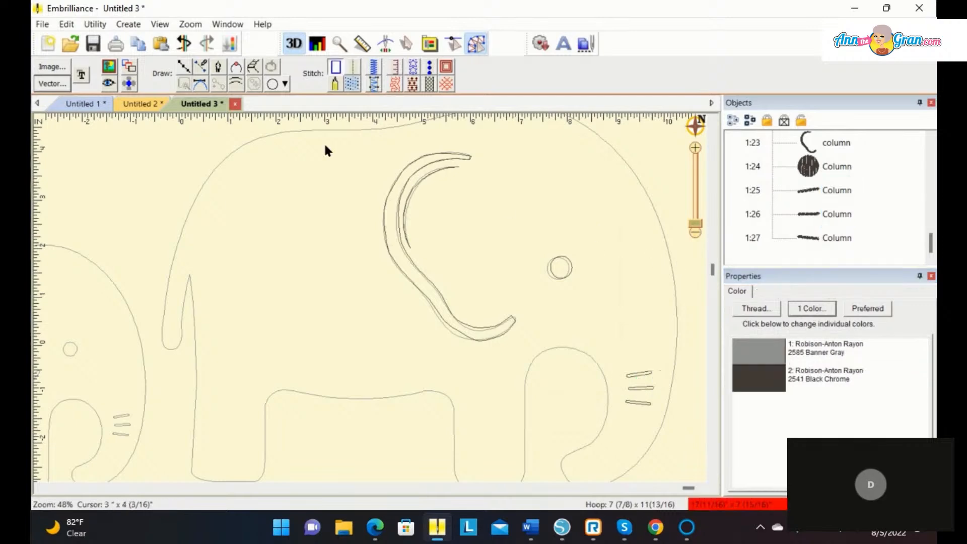
click(108, 84)
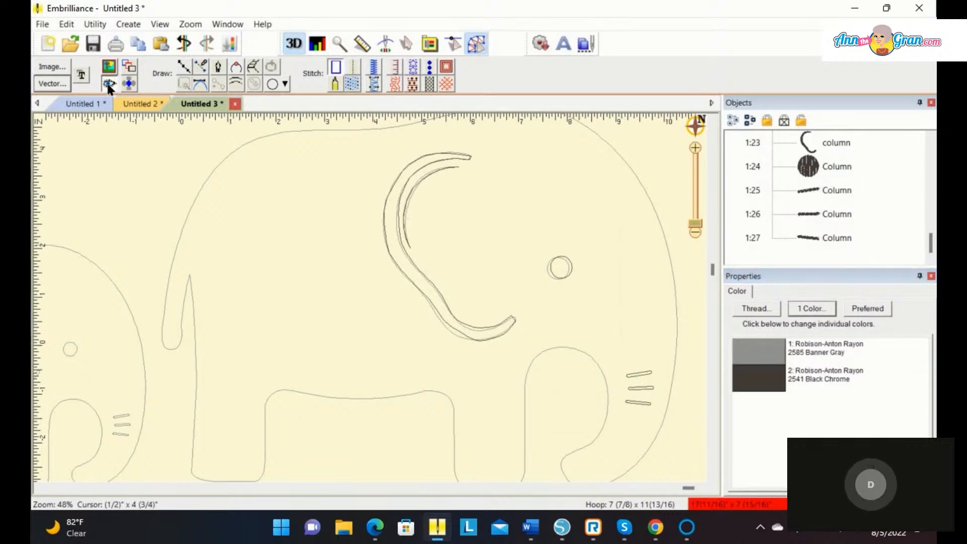
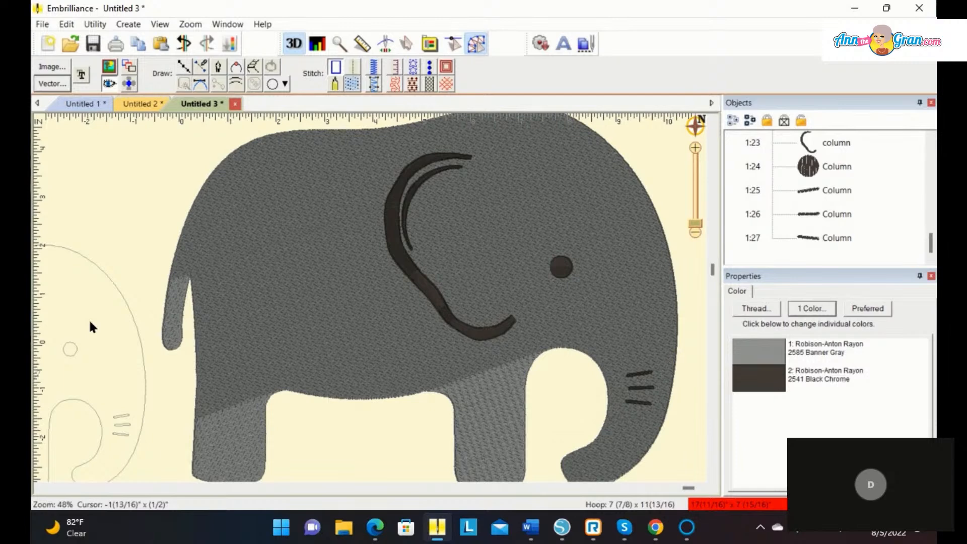
On a new page, draw a six-sided polygon about 7 3/16" by 6 1/4" and give it contour stitching
click(46, 41)
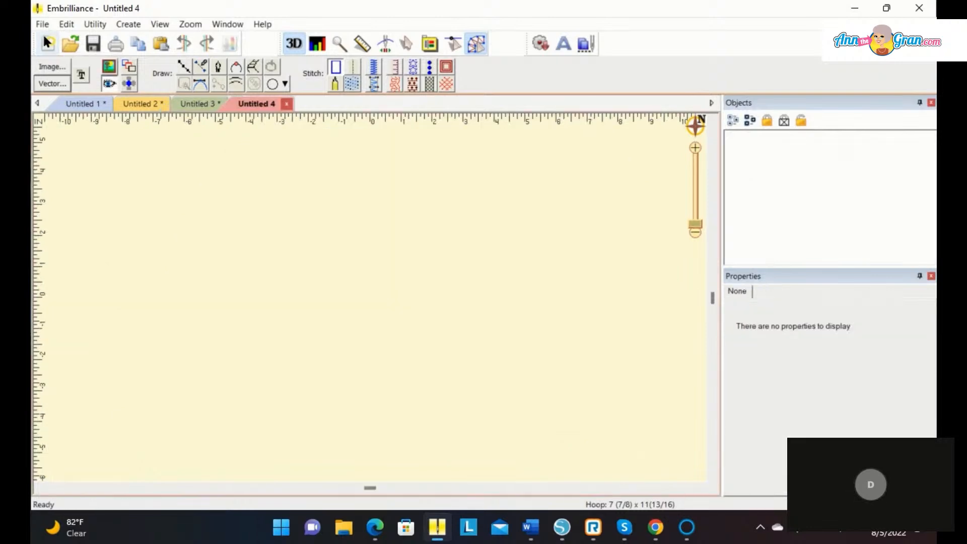
click(285, 86)
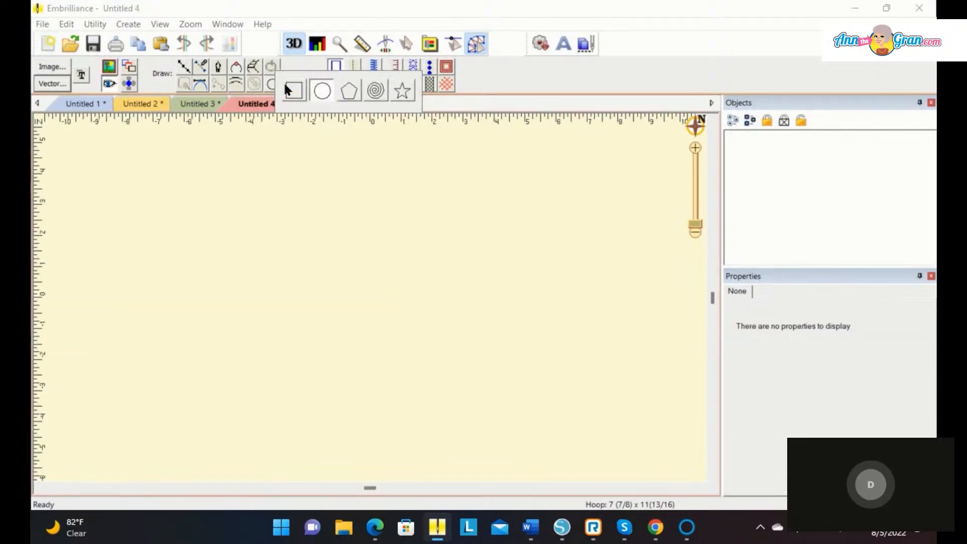
click(347, 91)
drag(289, 212, 515, 411)
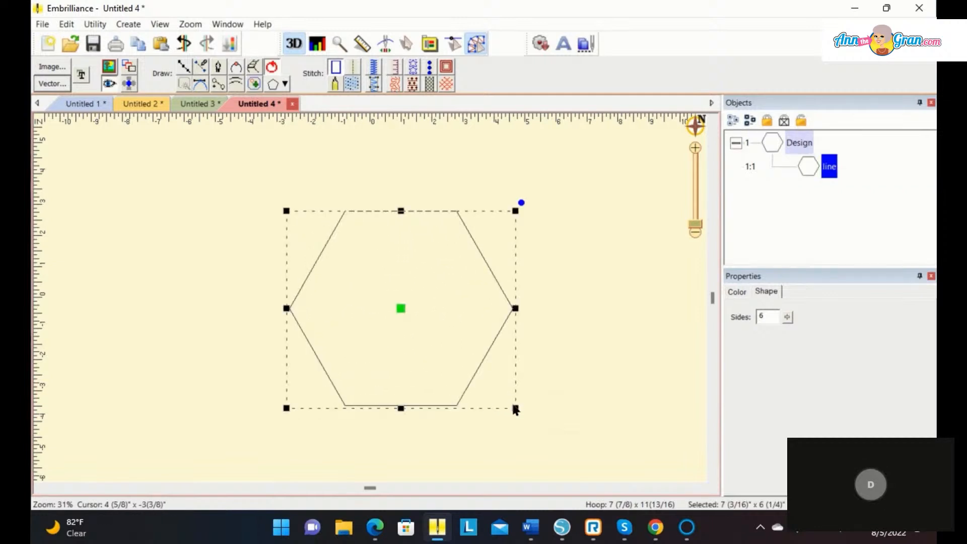
click(446, 72)
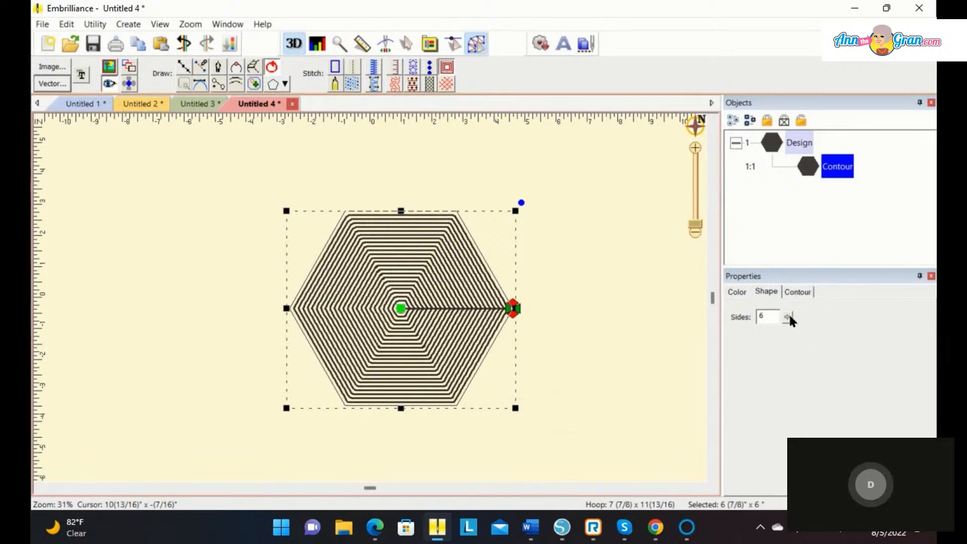
Try the contour polygon with 8 and 5 sides, return it to 6 sides, and deselect it
drag(788, 318, 789, 384)
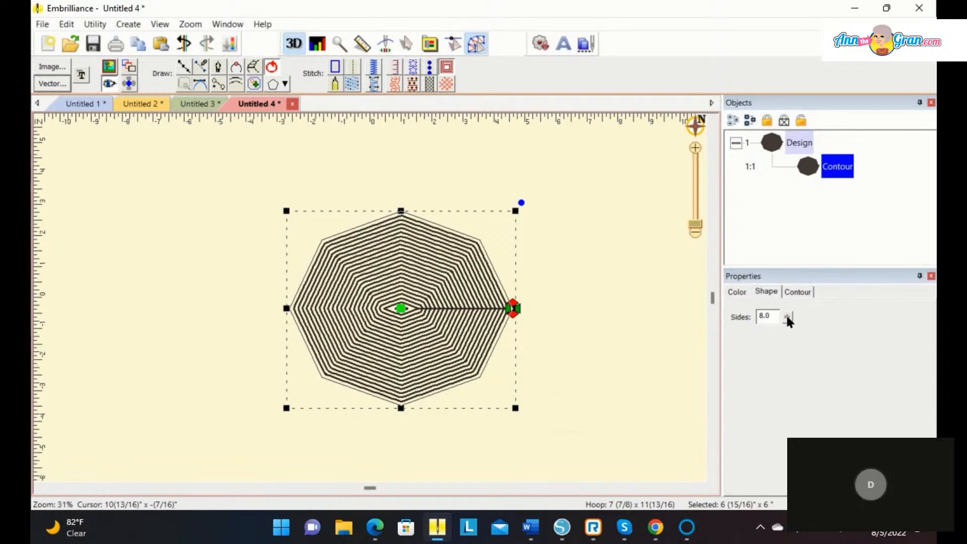
click(785, 313)
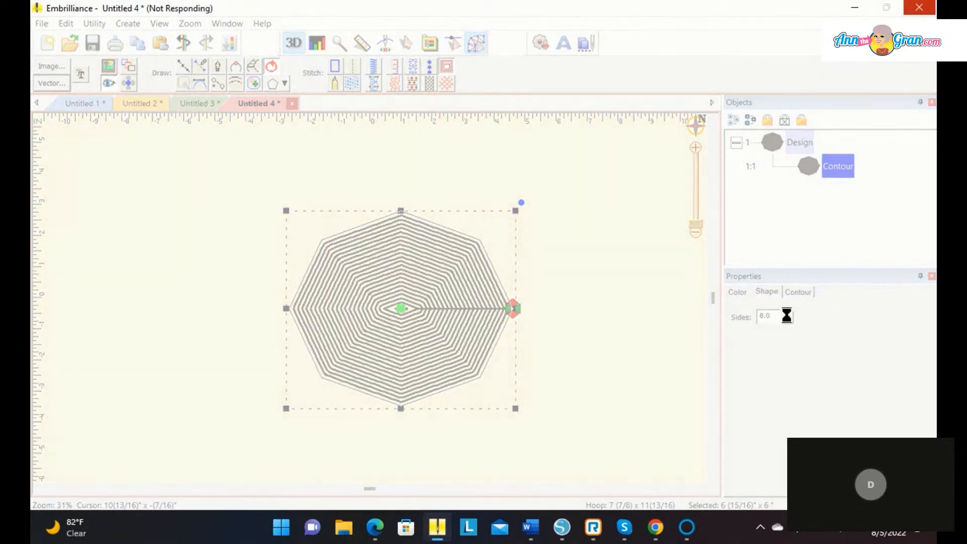
click(789, 381)
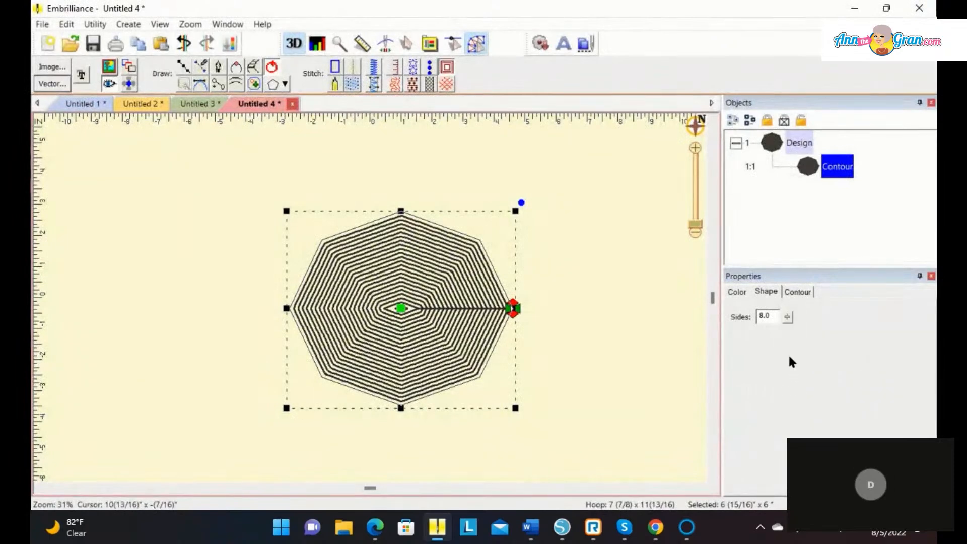
click(783, 317)
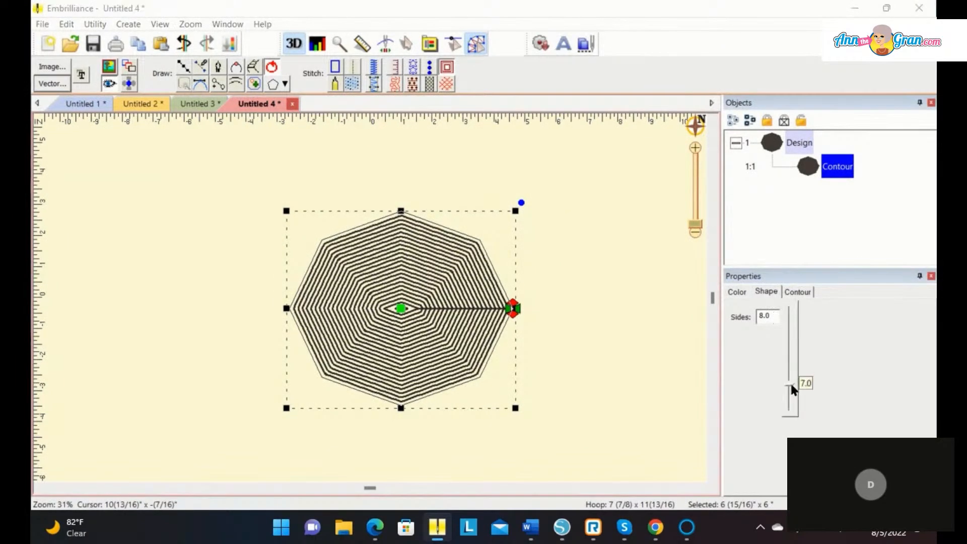
drag(792, 398, 793, 399)
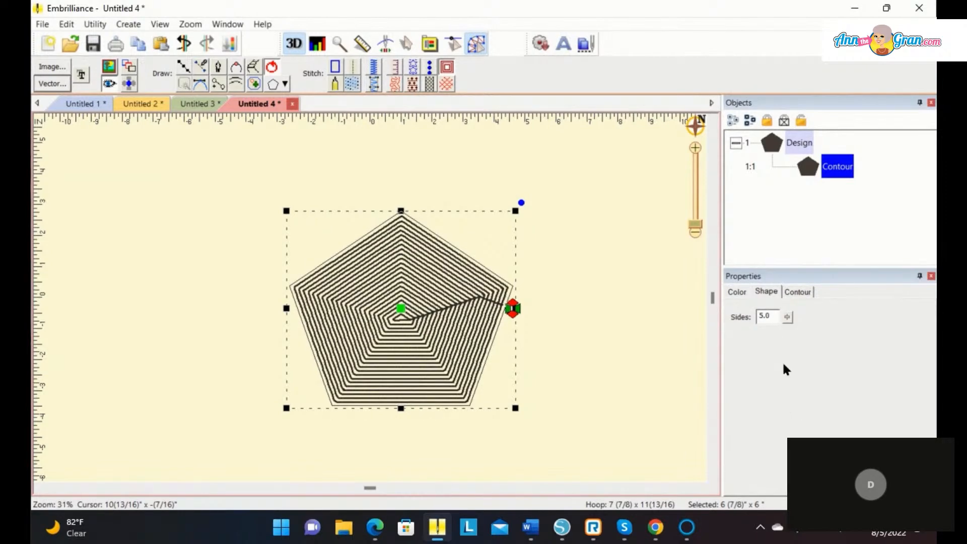
click(786, 316)
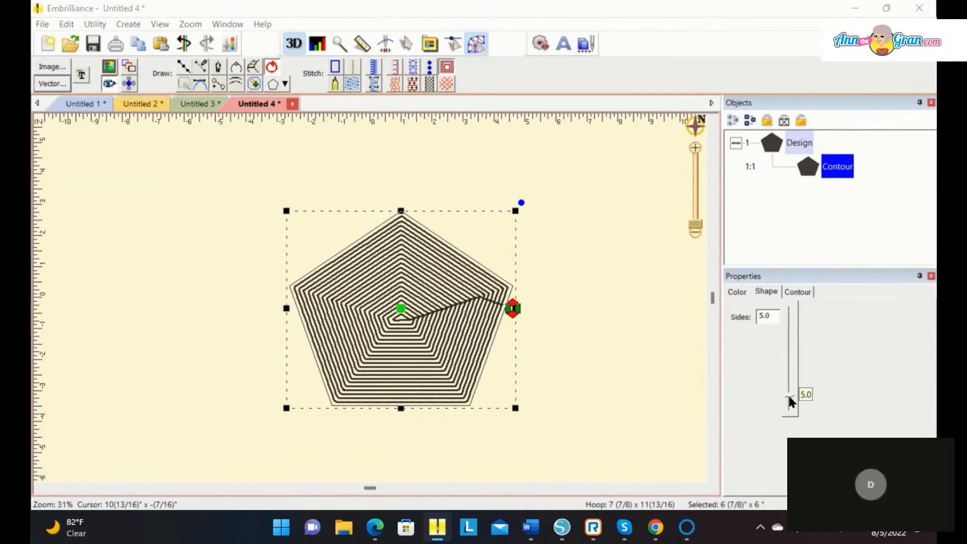
drag(789, 397, 789, 397)
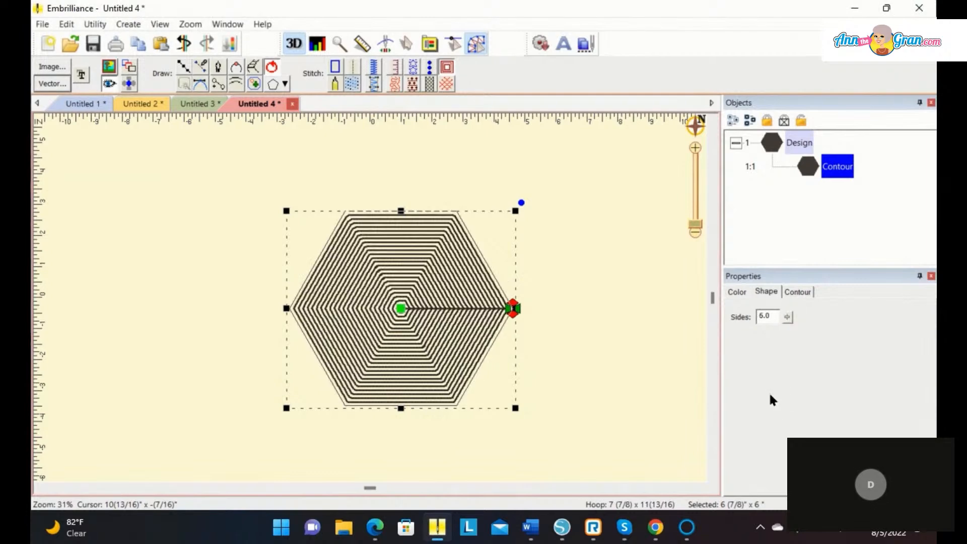
click(619, 366)
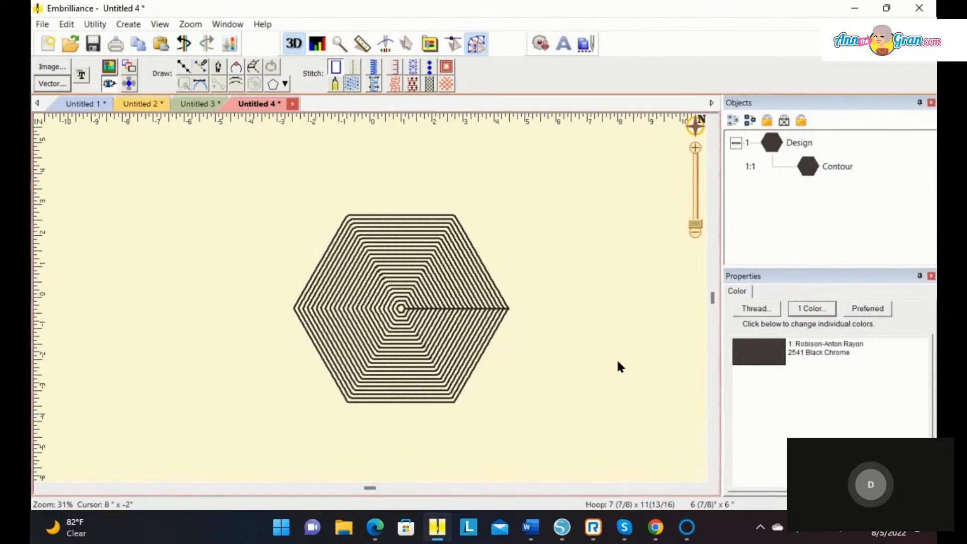
Turn off Skip shape for the hexagon's contour stitching
click(471, 344)
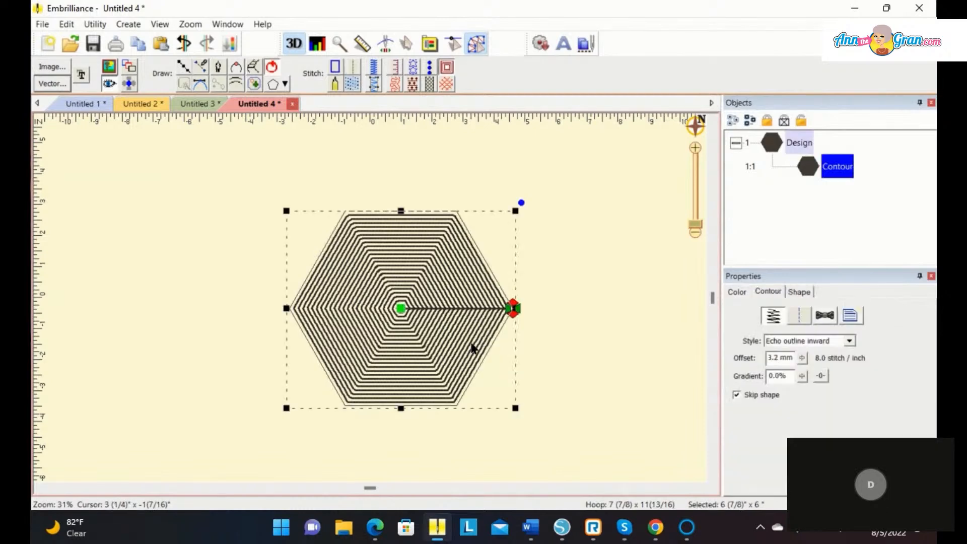
click(774, 290)
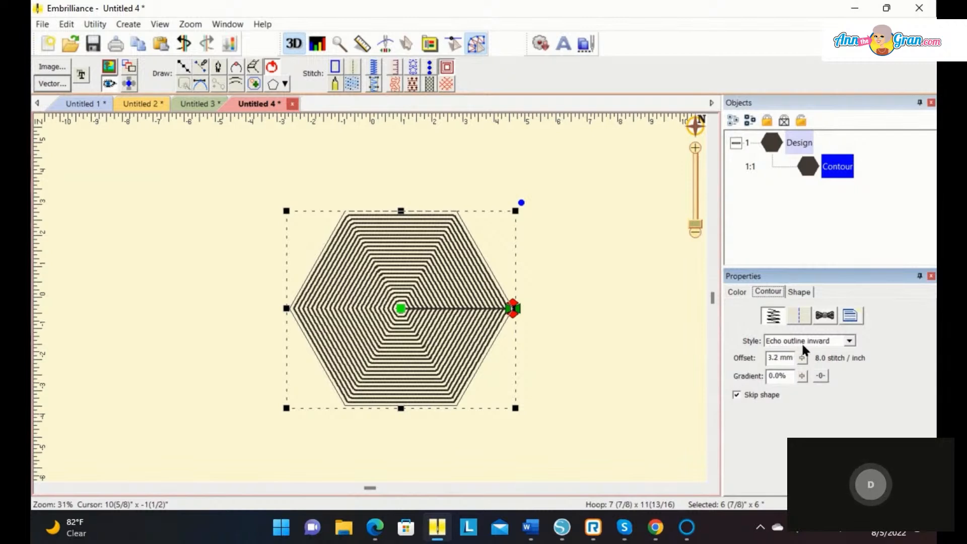
click(850, 341)
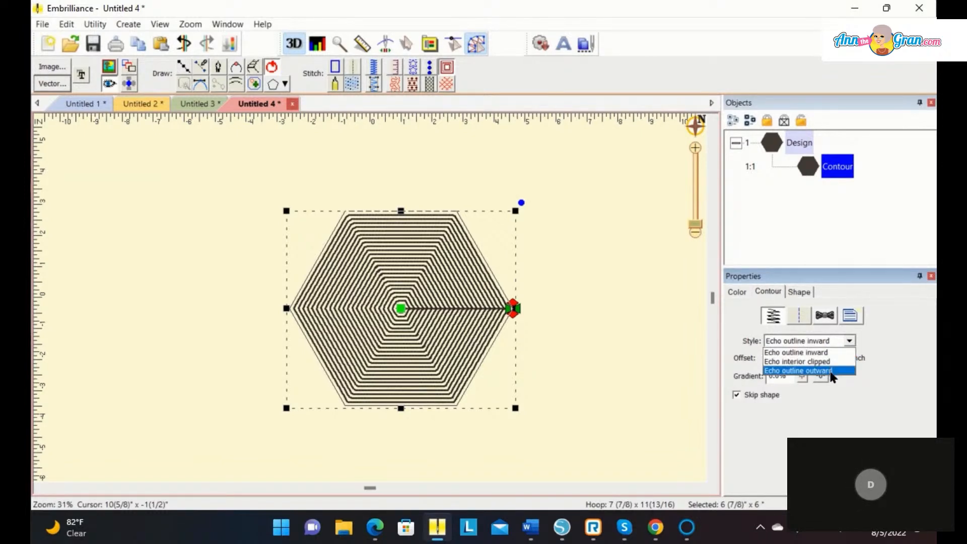
click(736, 395)
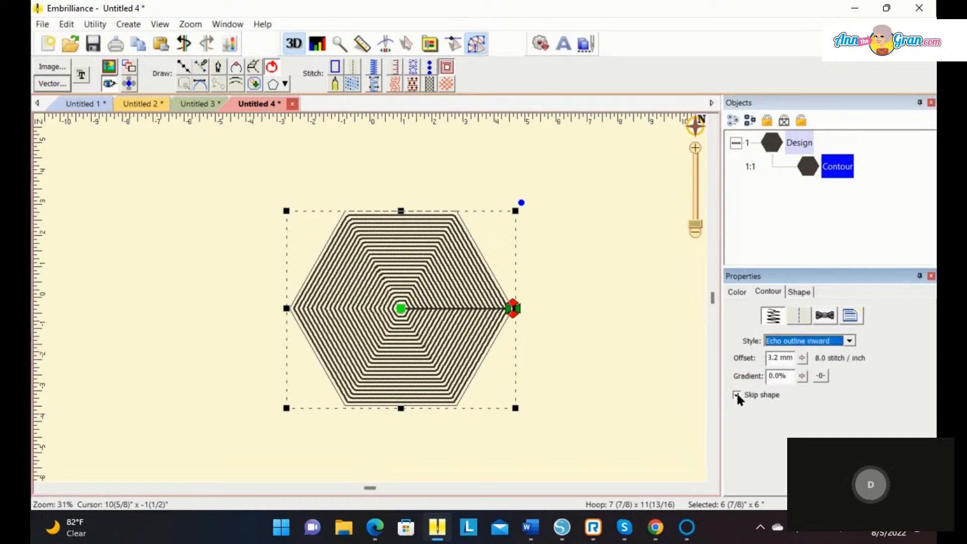
click(737, 395)
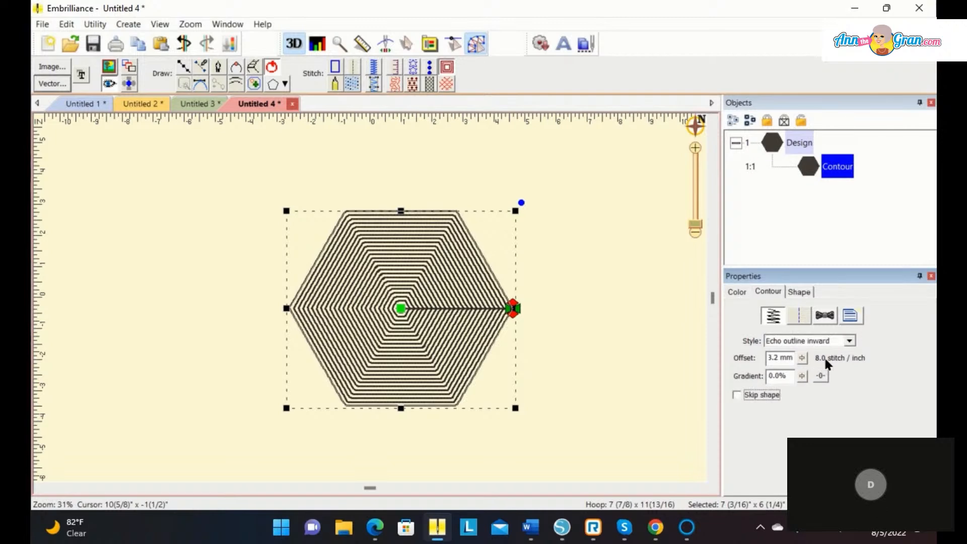
Set the hexagon's contour style to Echo outline outward with a 17.4% gradient and 14 steps
click(848, 341)
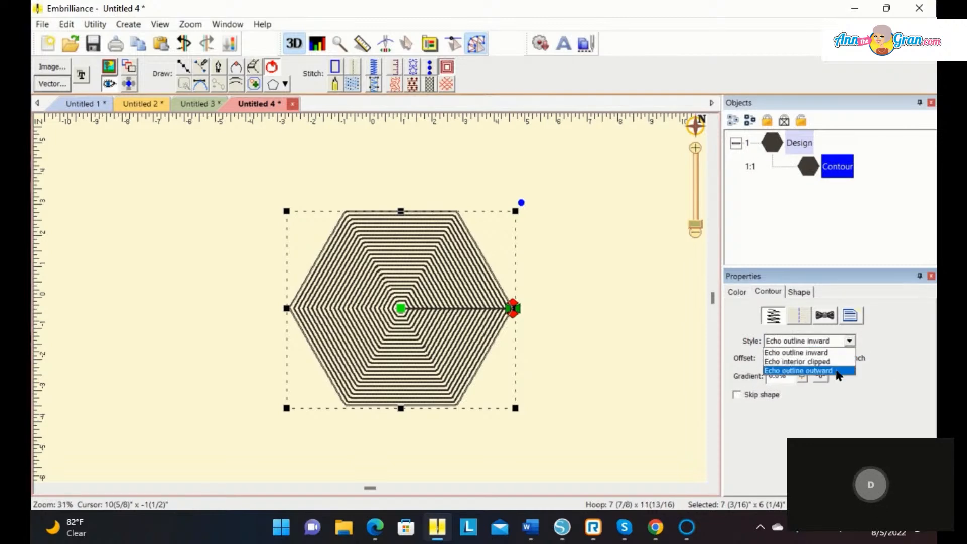
click(836, 371)
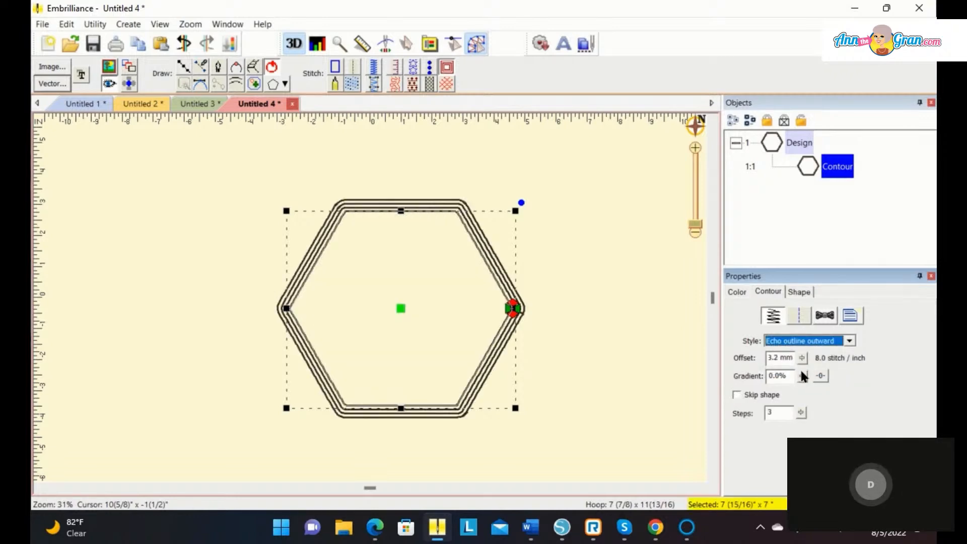
mouse_move(801, 376)
mouse_down()
mouse_move(802, 405)
mouse_move(805, 365)
mouse_up()
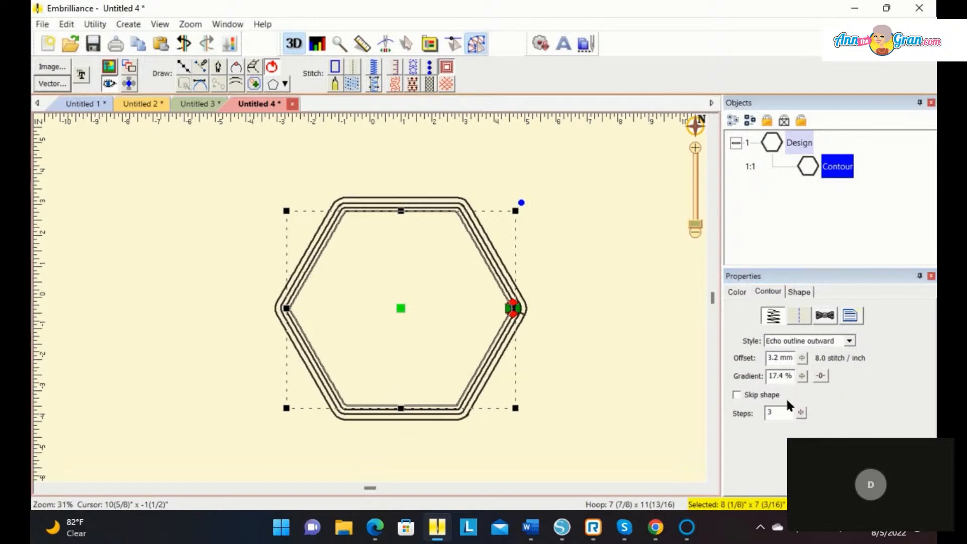
drag(802, 412, 801, 394)
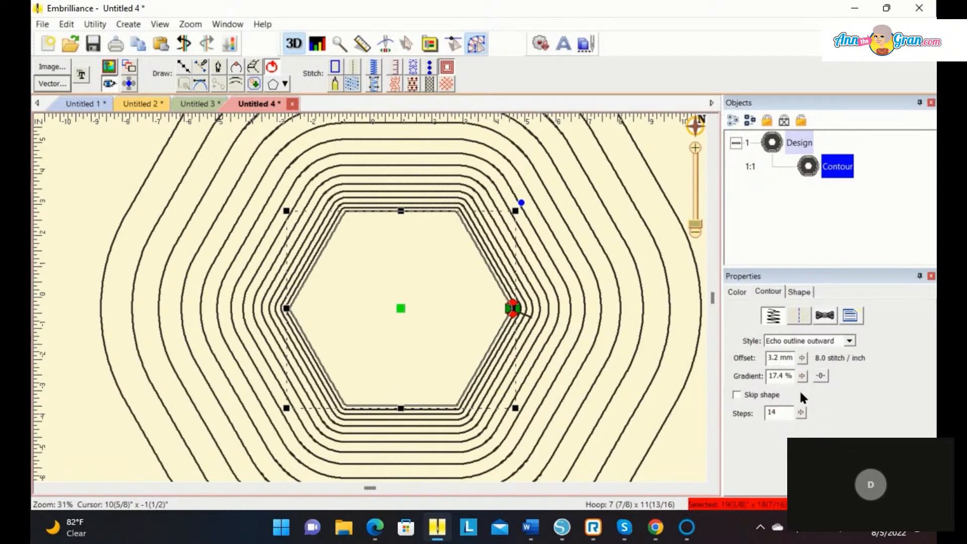
Try contour offsets of 0.7 and 1.8 mm on the hexagon, set the offset to 2.9 mm, and check its tie options
click(802, 357)
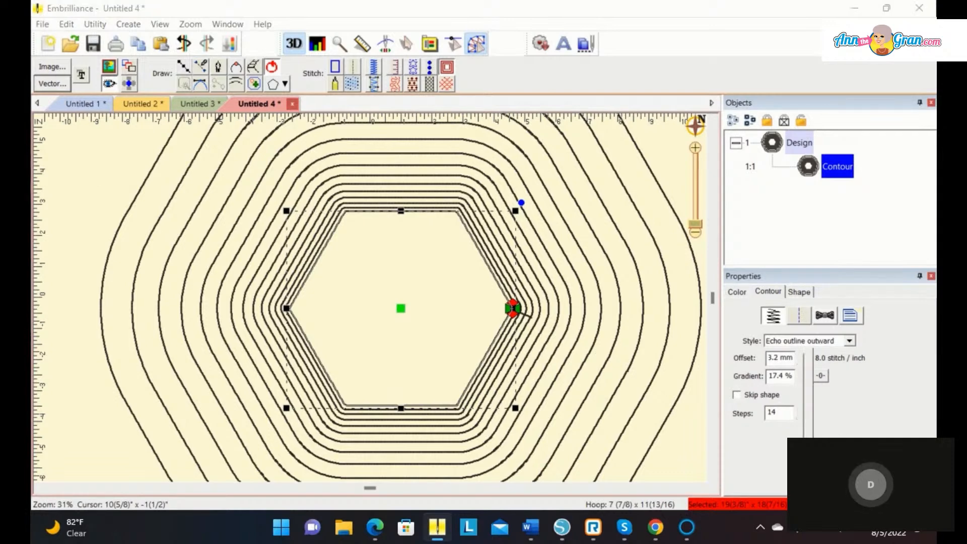
drag(801, 357, 804, 369)
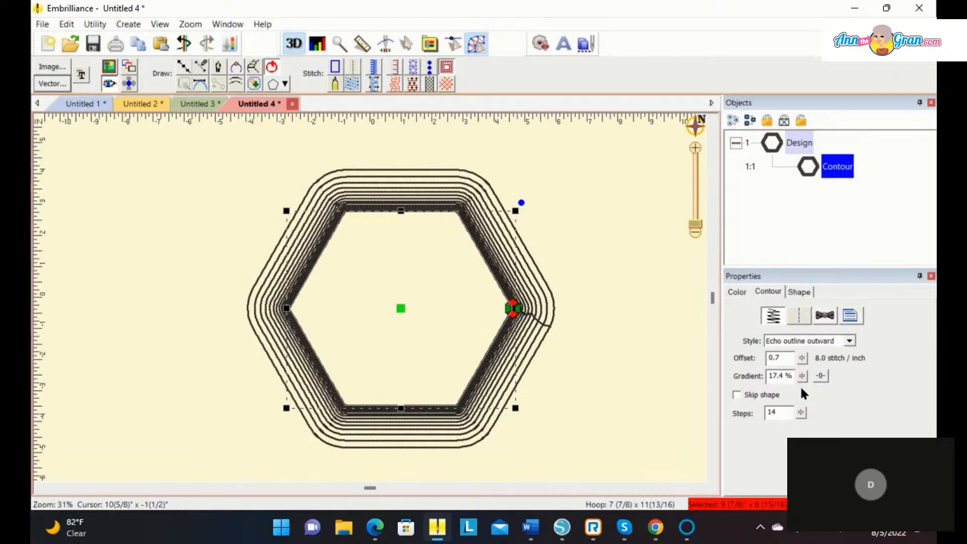
click(799, 358)
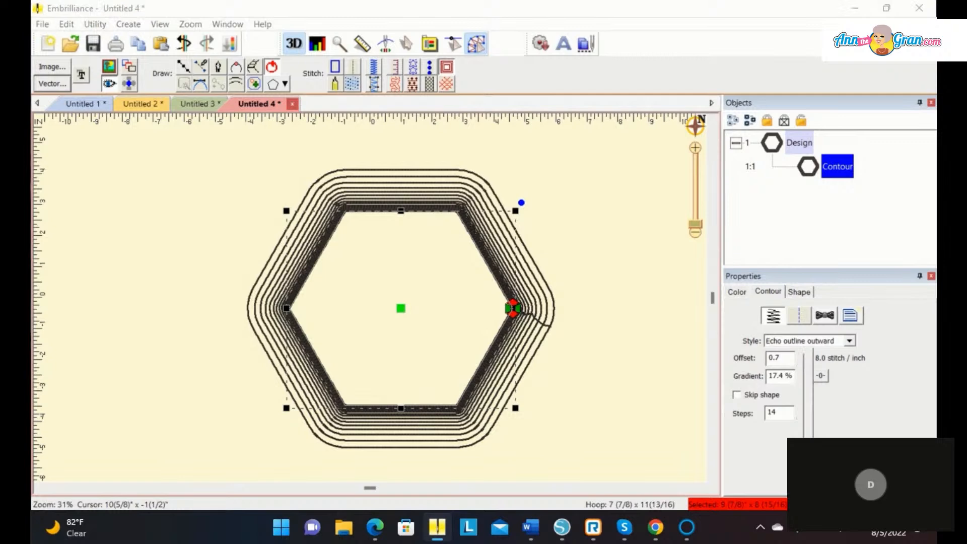
drag(804, 444, 804, 428)
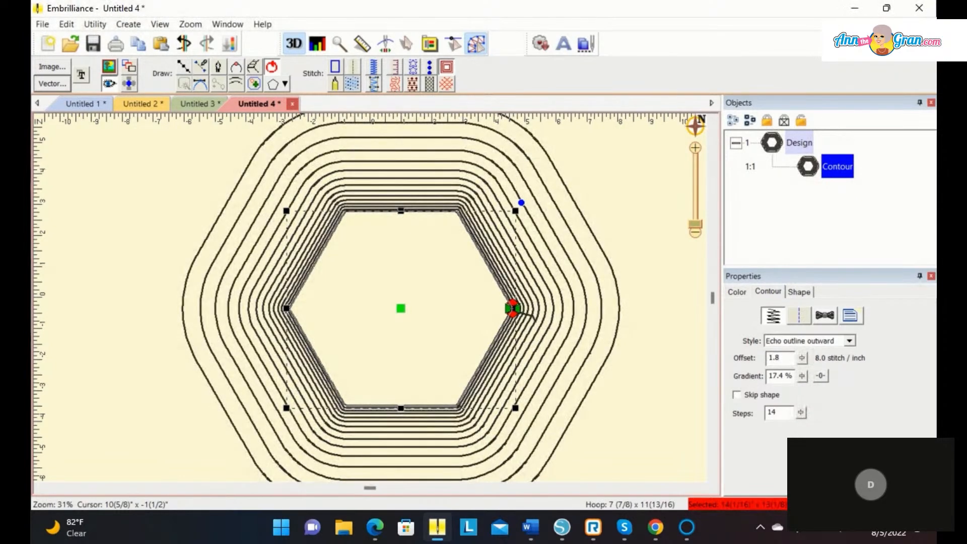
click(801, 357)
drag(808, 449, 808, 426)
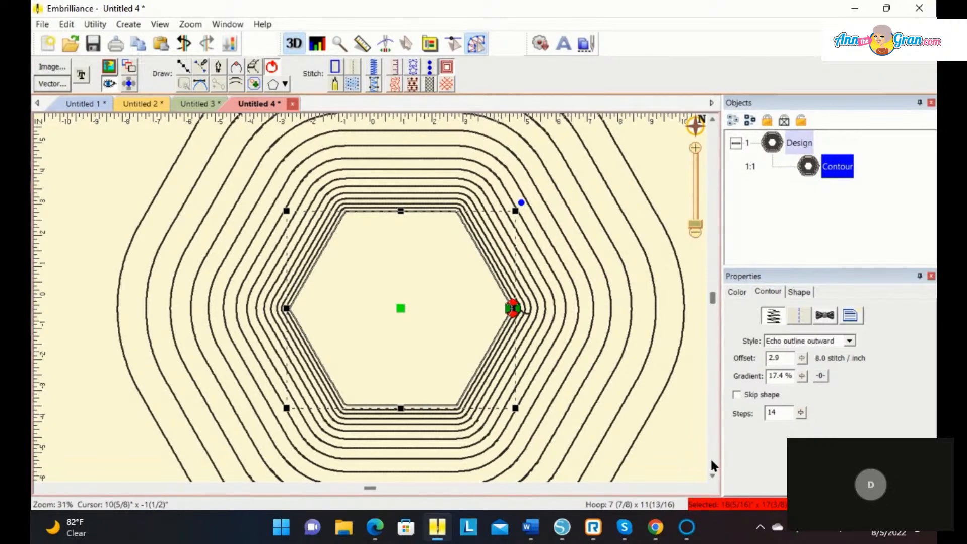
scroll(709, 457, up, 1)
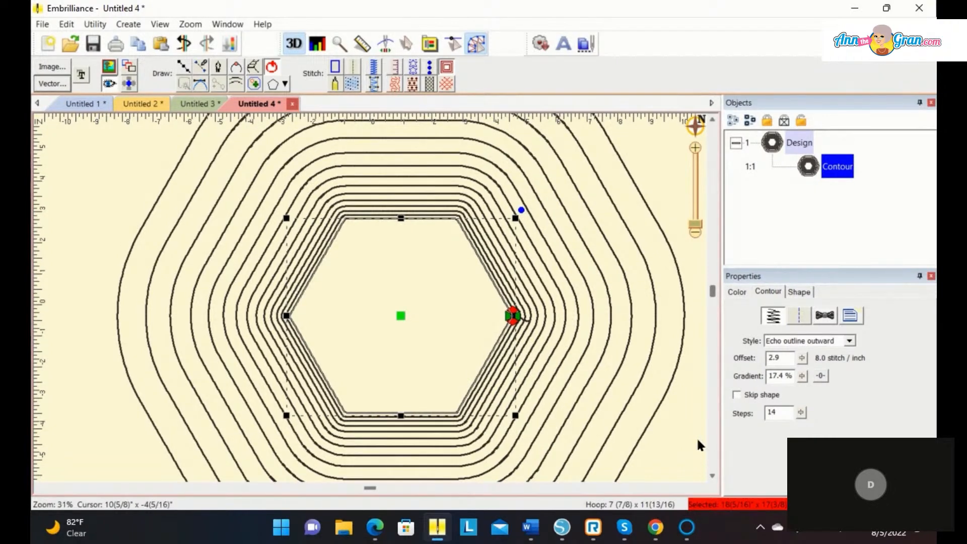
click(823, 314)
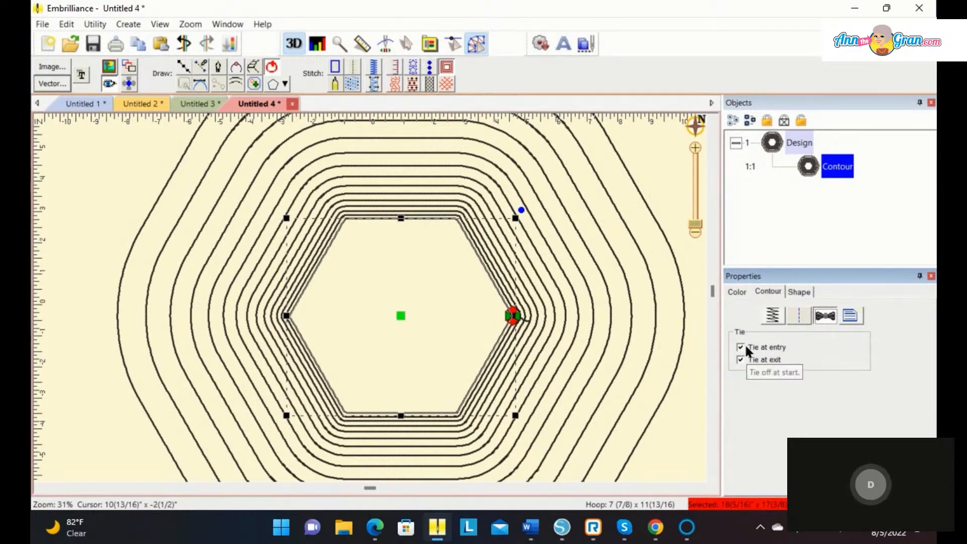
click(773, 320)
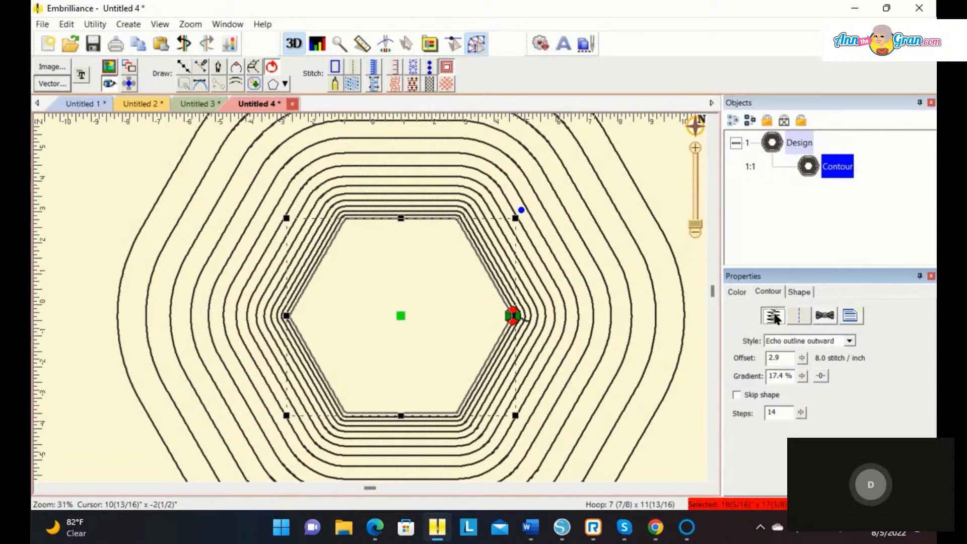
Create a new page and import the paw print vector file PGBN00275a from the SVGs folder
click(43, 41)
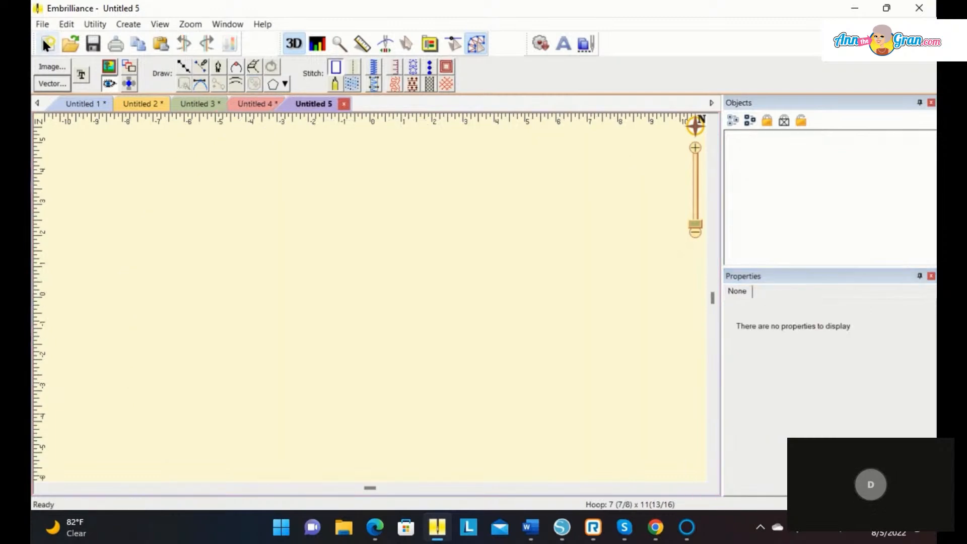
click(52, 83)
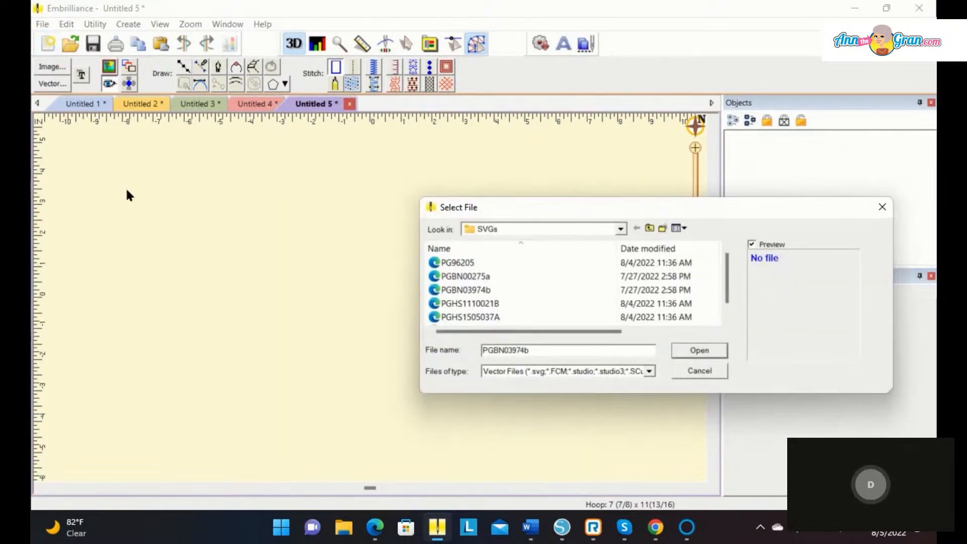
click(457, 291)
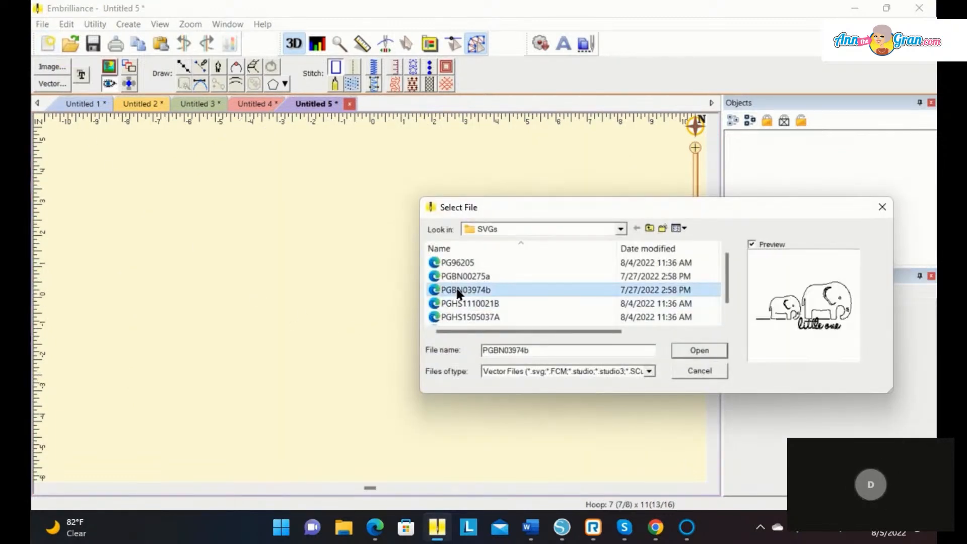
click(456, 276)
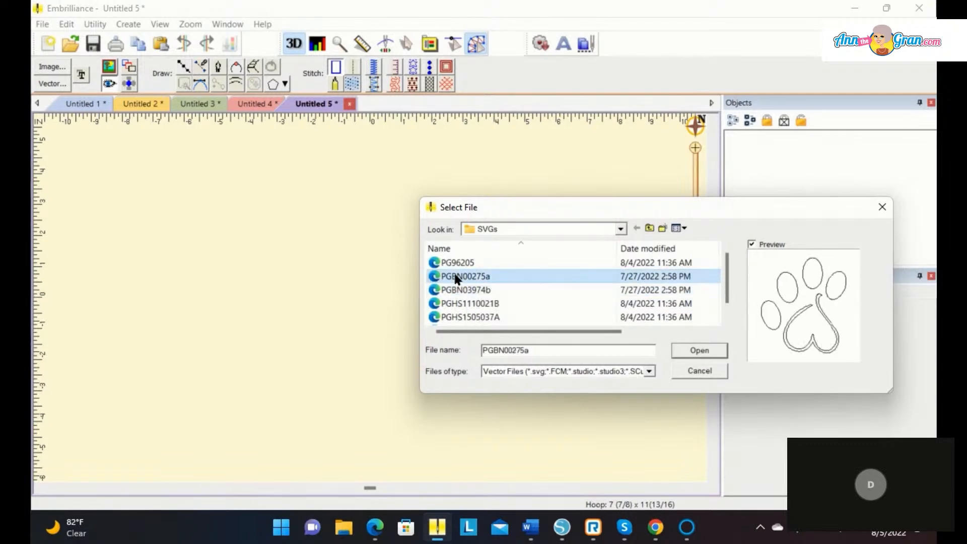
click(699, 352)
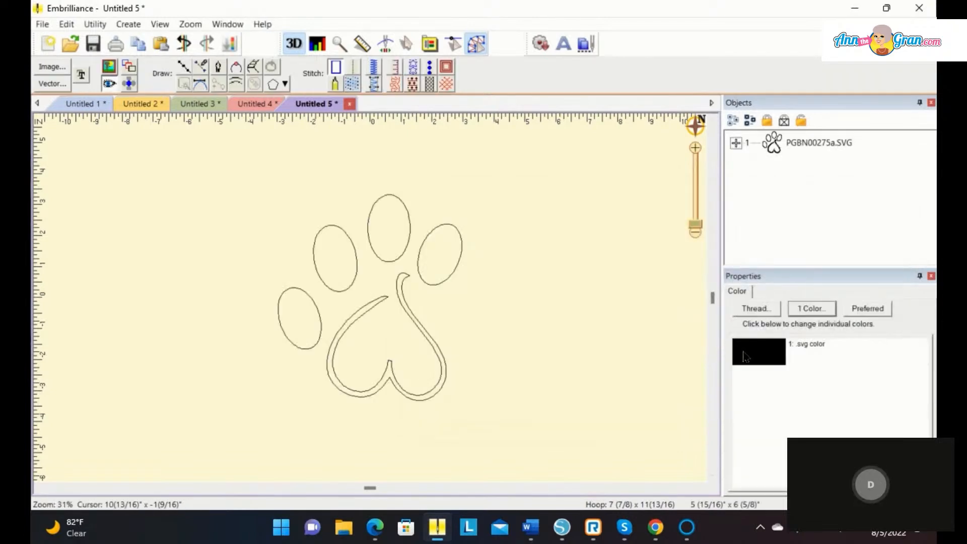
Open the thread color selection for the paw print's black .svg color
click(745, 357)
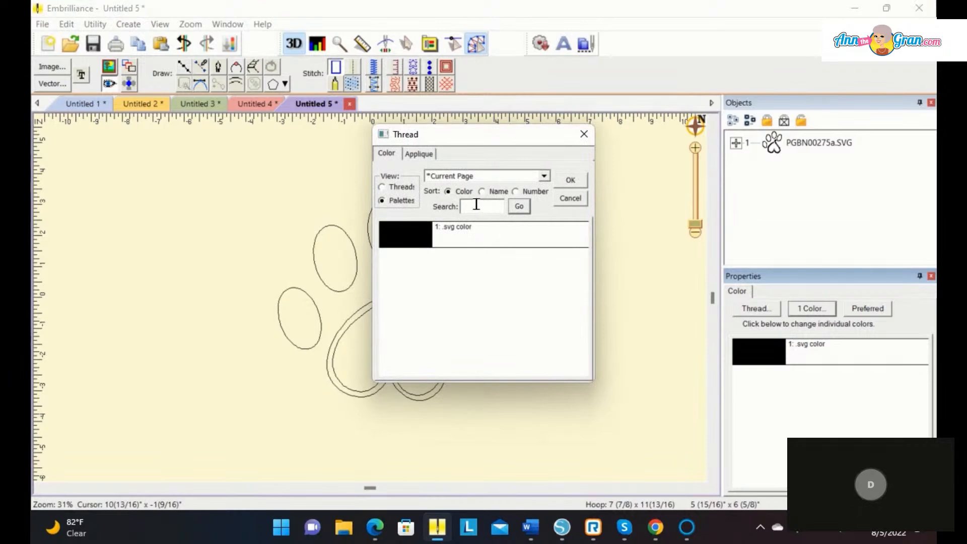
Search the Robison-Anton Rayon threads for "pink" and set the whole paw design to 2259 Wild Pink
click(381, 187)
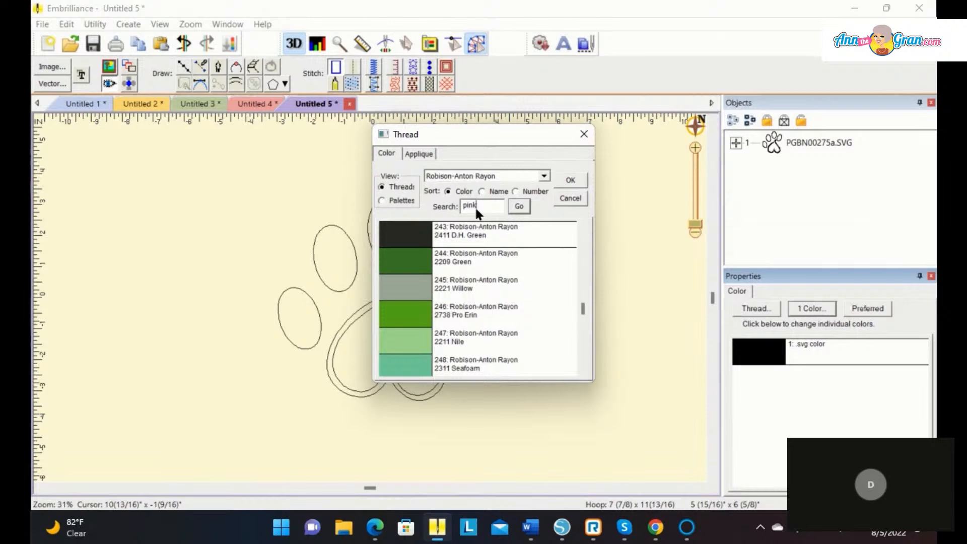
key(Return)
click(391, 237)
click(570, 182)
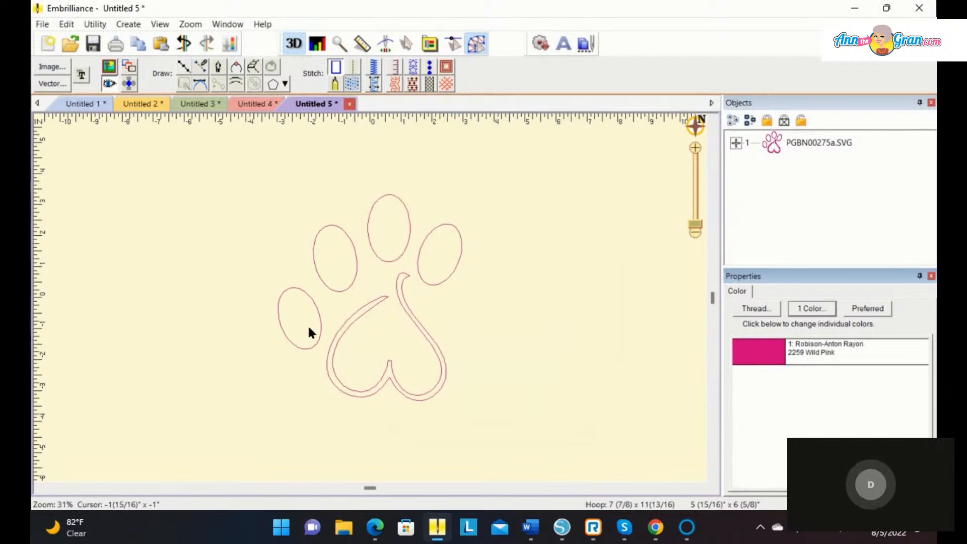
Convert the outlines of all four toe ovals to fill stitch, one after another from the leftmost to the rightmost toe
click(316, 346)
click(352, 83)
click(355, 272)
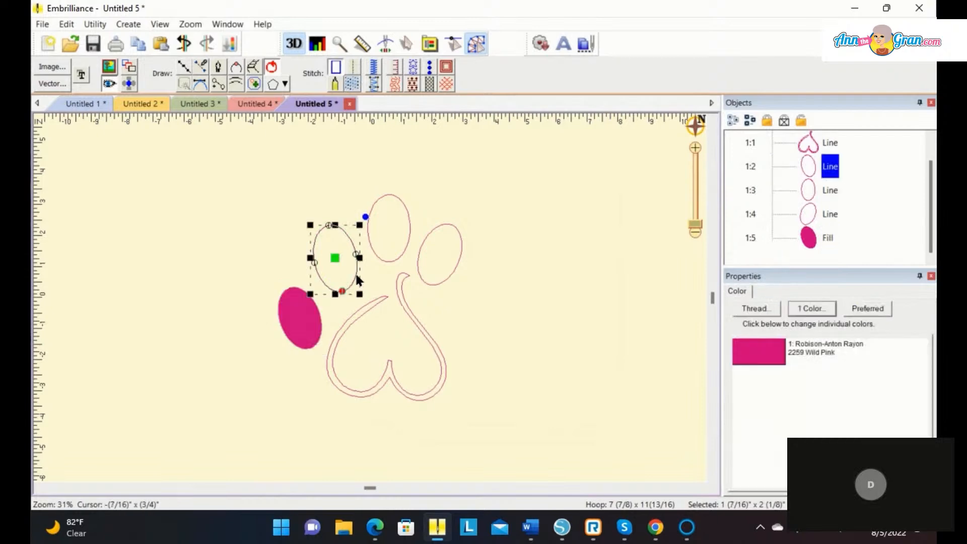
click(352, 86)
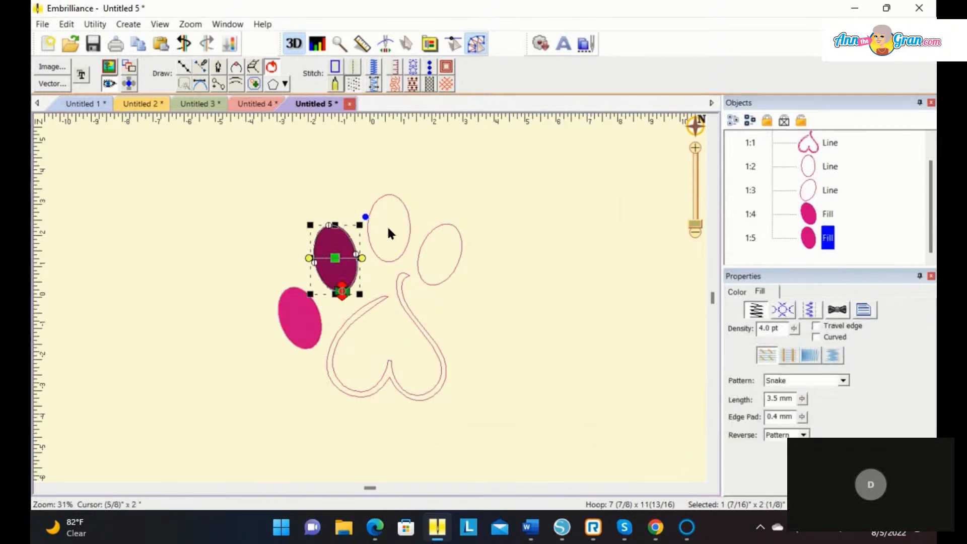
click(397, 253)
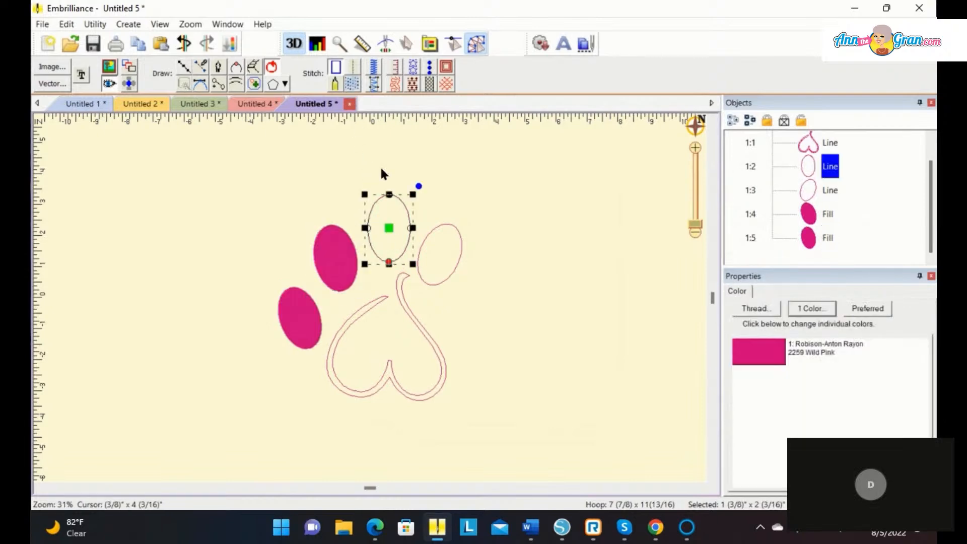
click(358, 83)
click(449, 271)
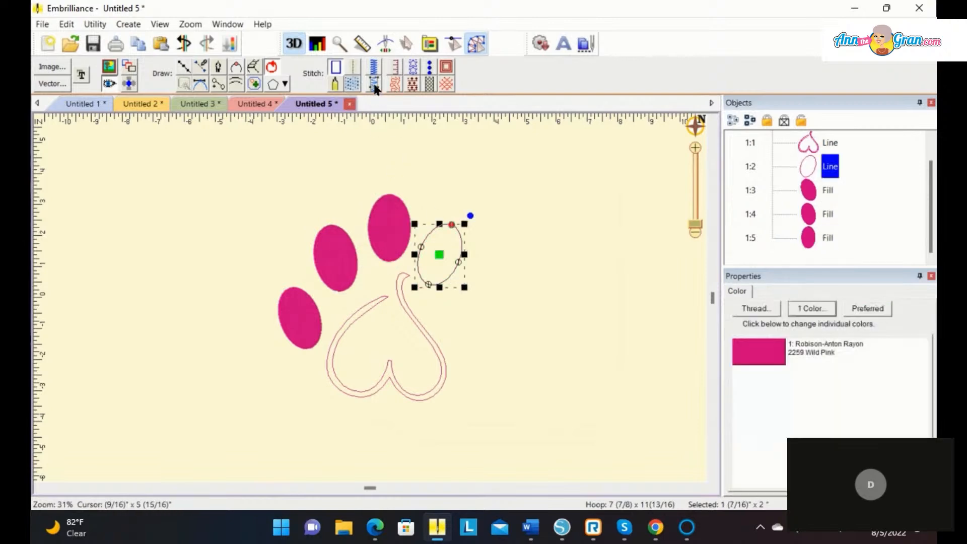
click(352, 80)
Convert the heart-shaped pad outline to a satin column and deselect it
click(425, 331)
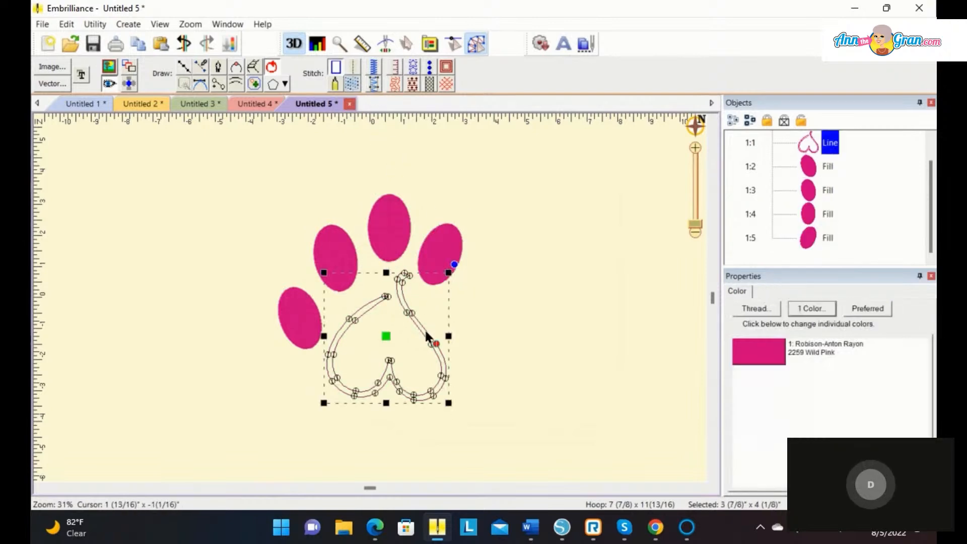
click(373, 85)
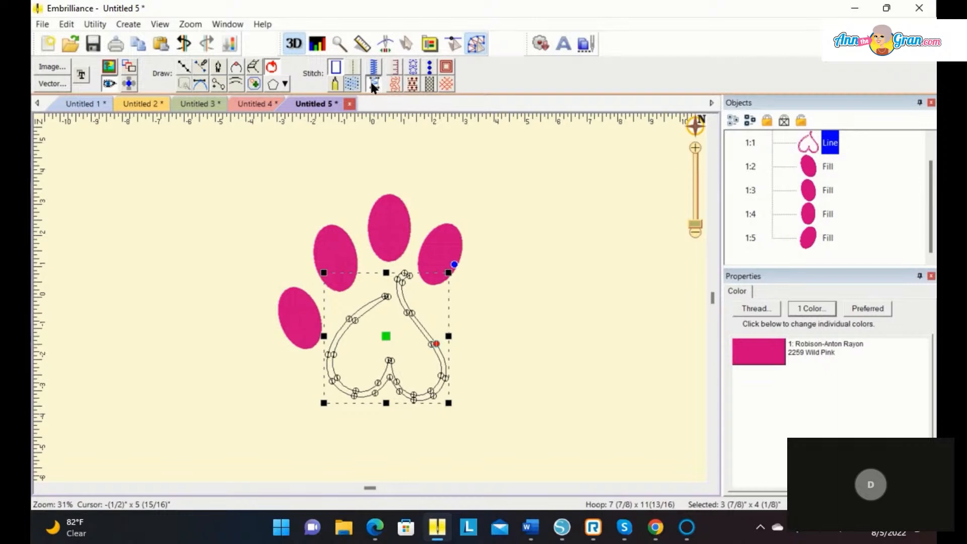
click(575, 319)
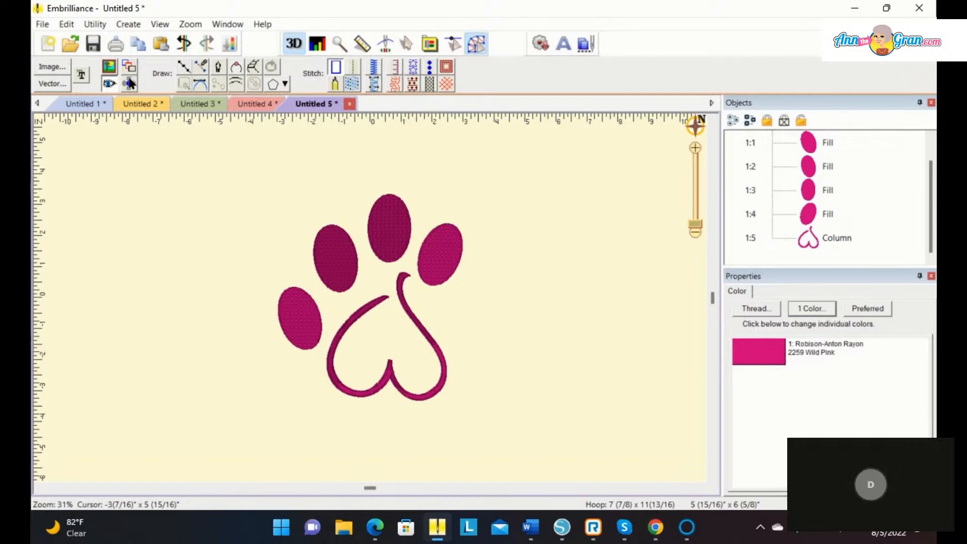
Recolor the second toe from the left with Robison-Anton Rayon thread 2588 Mid Lilac
click(328, 269)
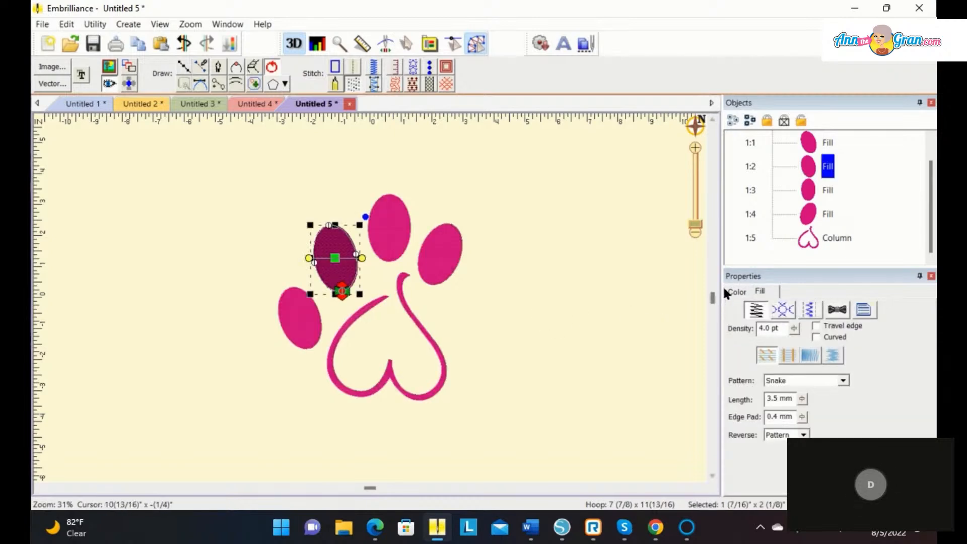
click(736, 292)
click(751, 358)
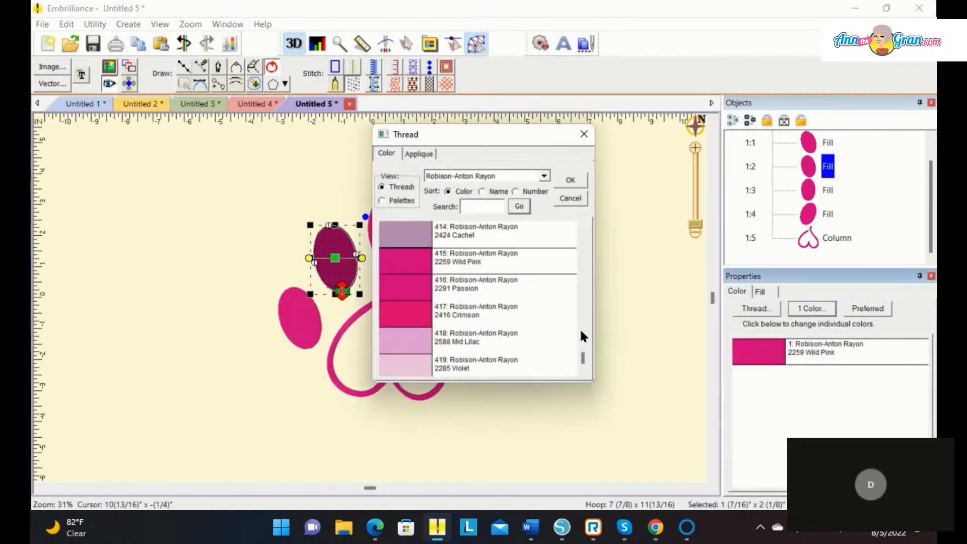
click(406, 343)
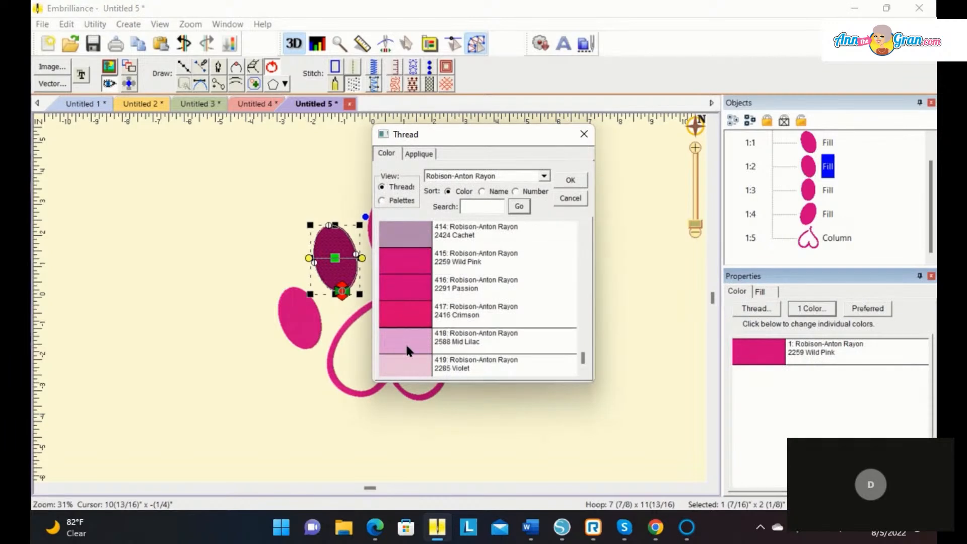
click(568, 183)
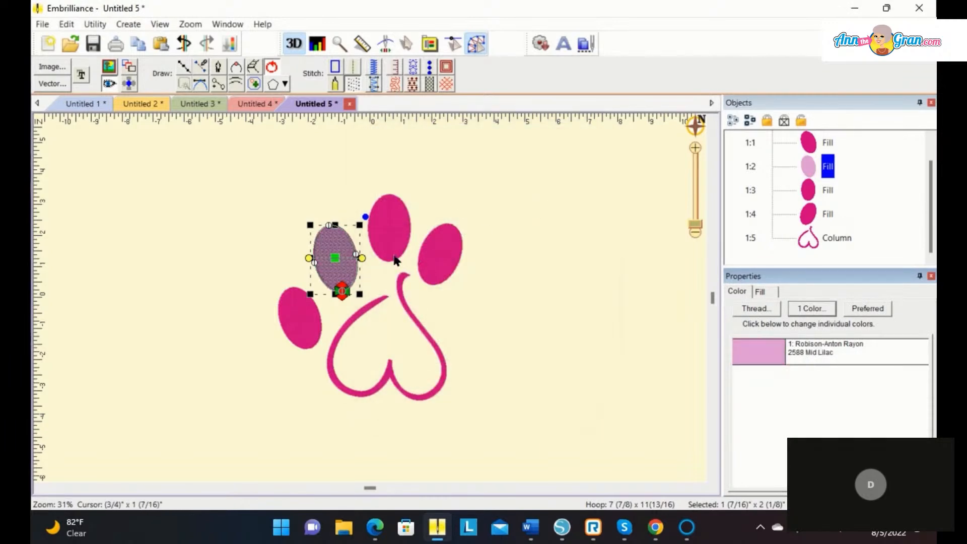
Recolor the third toe from the left, the highest one, with Robison-Anton Rayon thread 2285 Violet
click(397, 257)
click(753, 354)
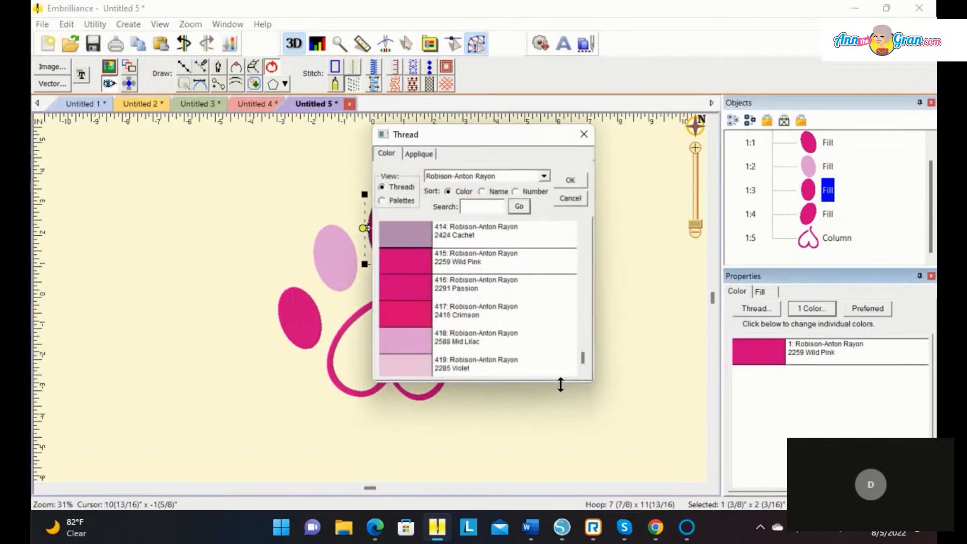
scroll(421, 376, down, 1)
click(420, 353)
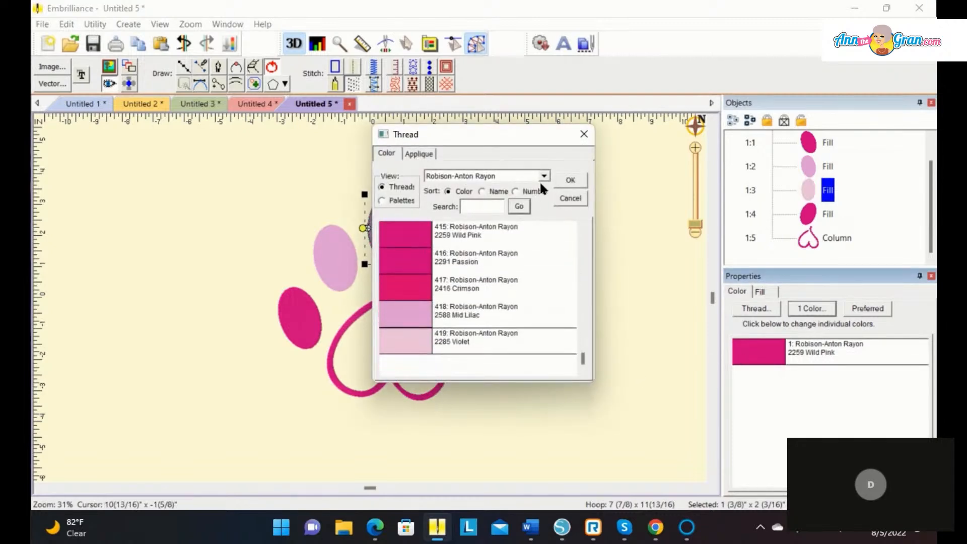
click(569, 179)
Recolor the rightmost toe with Robison-Anton Rayon thread 2424 Cachet
click(452, 266)
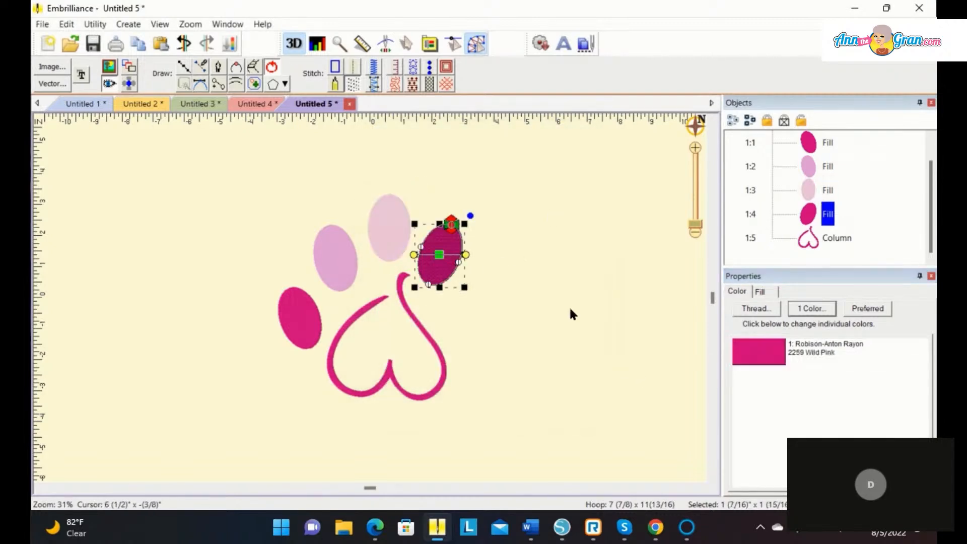
click(760, 348)
click(422, 234)
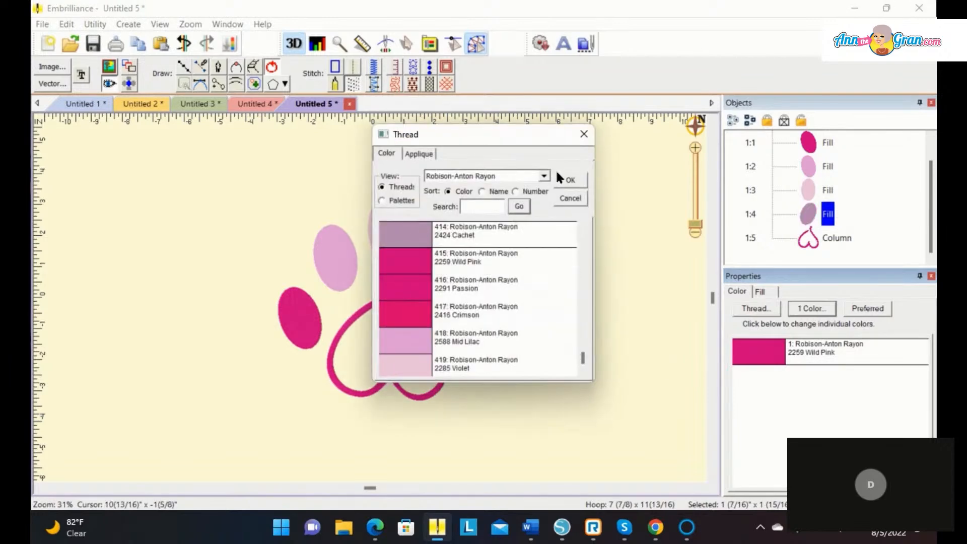
click(567, 179)
Recolor the heart-shaped pad column with Robison-Anton Rayon thread 2500 New Berry and deselect it
click(446, 371)
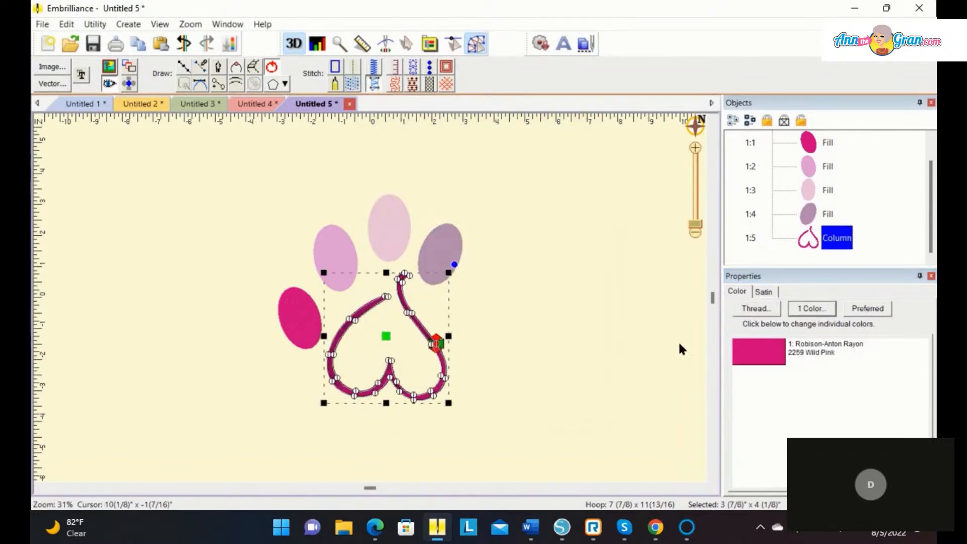
click(764, 347)
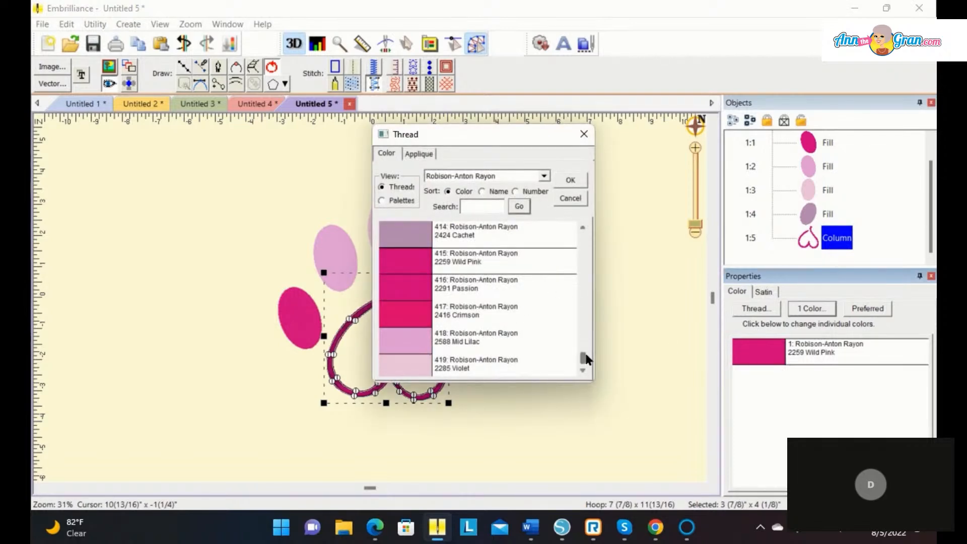
mouse_move(584, 359)
mouse_down()
mouse_move(578, 340)
mouse_move(586, 358)
mouse_up()
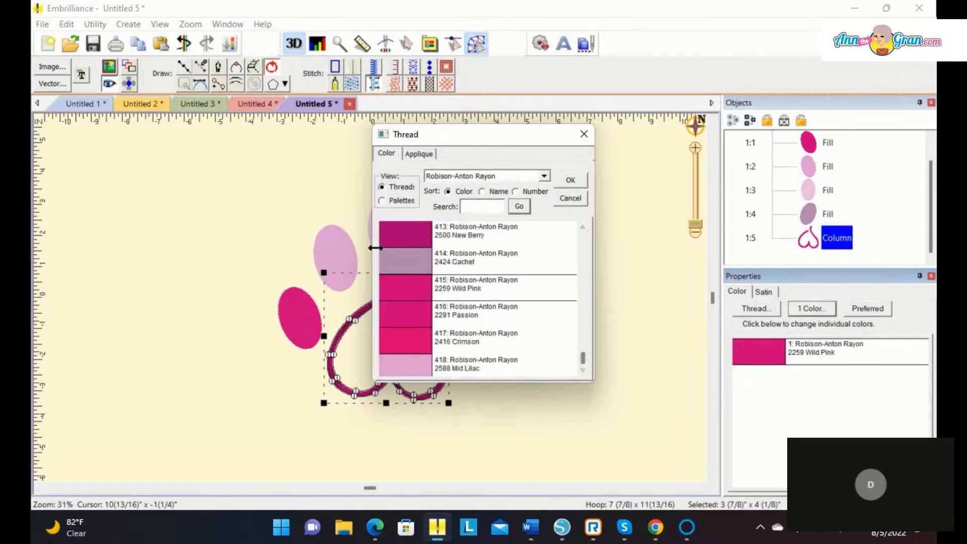
click(409, 242)
click(580, 182)
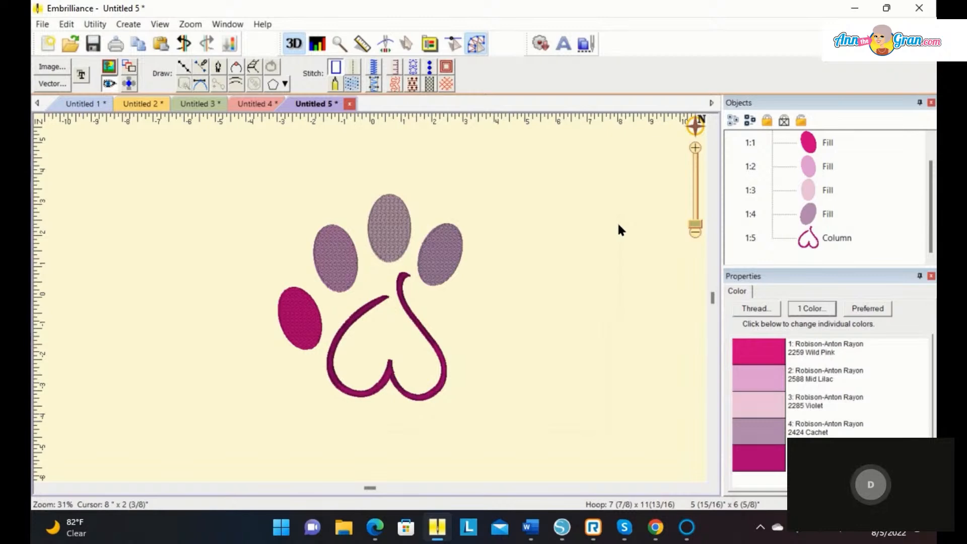
Change the rightmost toe's thread to Robison-Anton Rayon 2292 Plum and deselect it
click(448, 247)
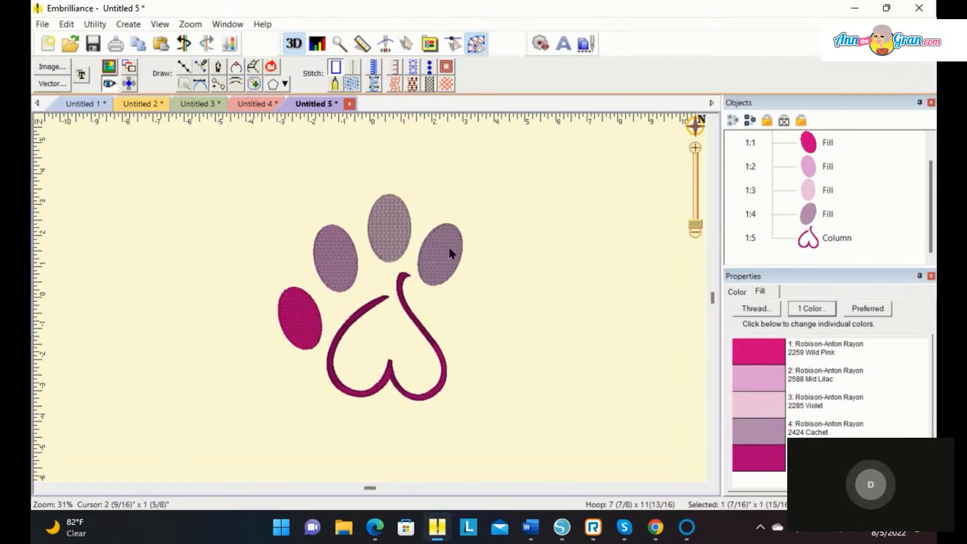
click(737, 291)
double_click(753, 343)
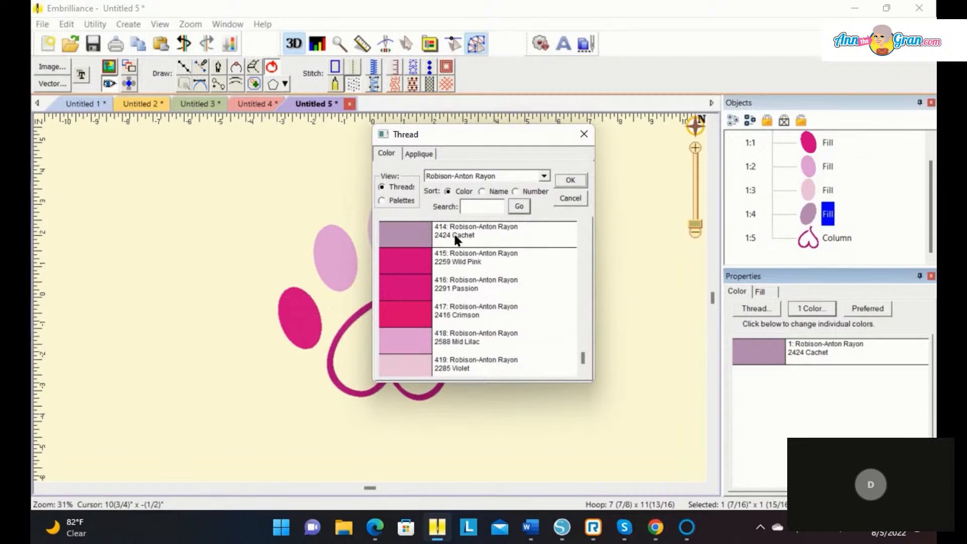
key(Up)
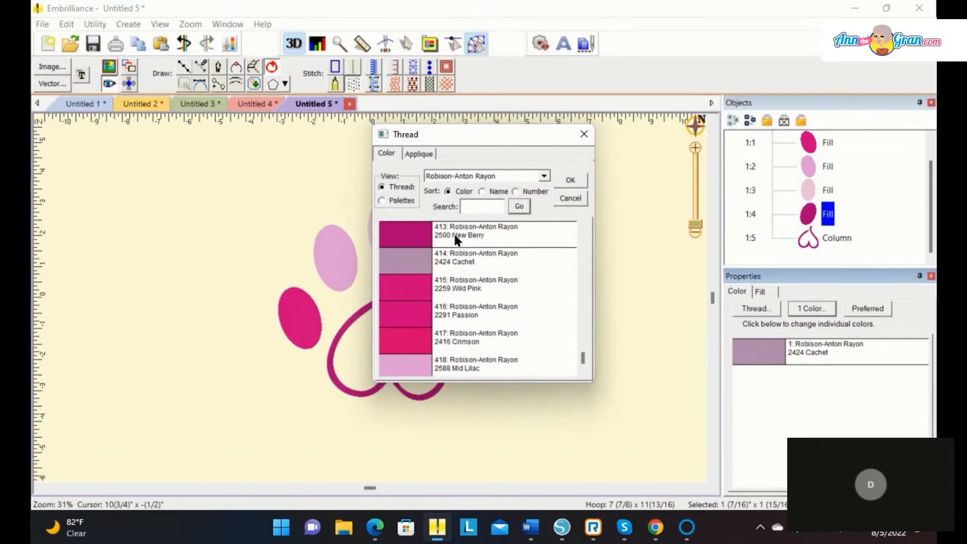
key(Up)
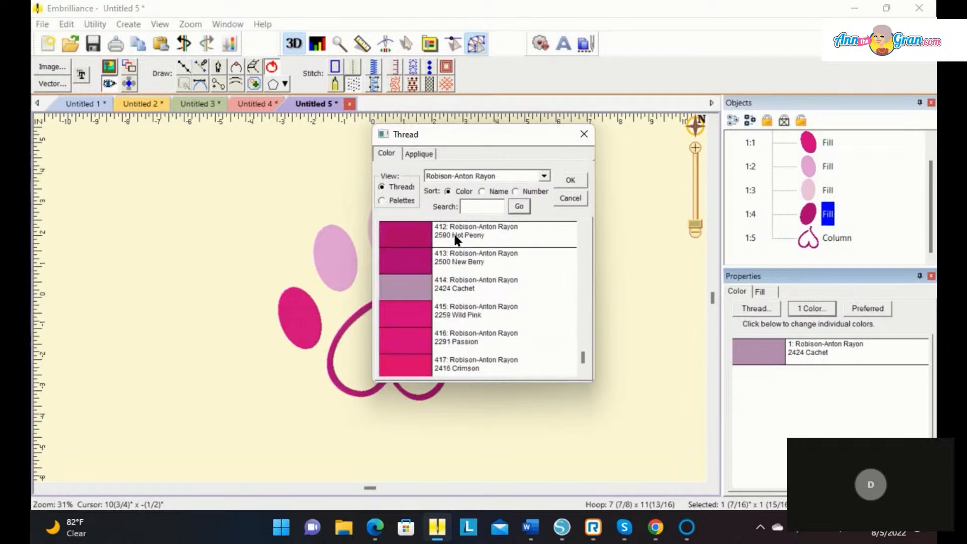
key(Up)
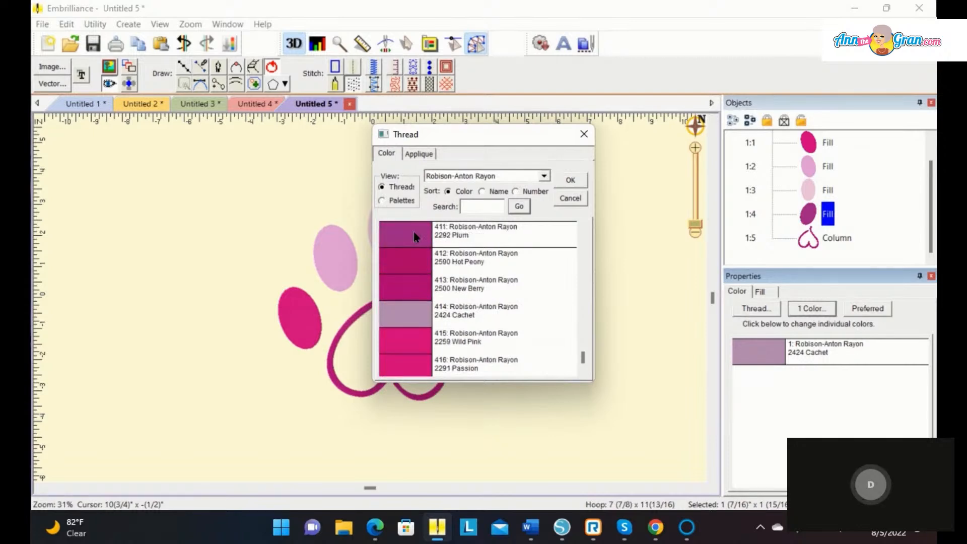
click(564, 181)
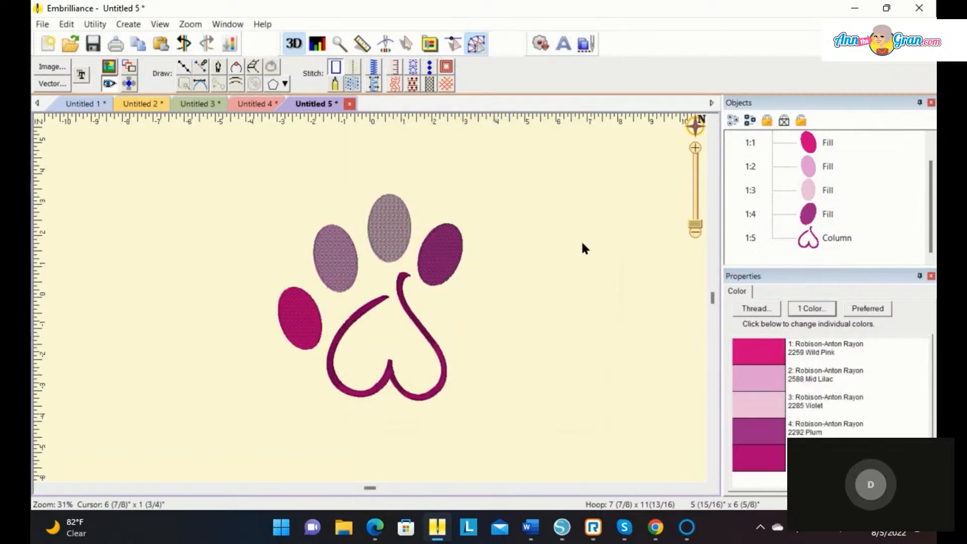
Reorder the stitching sequence to heart pad, plum toe, Mid Lilac toe, Violet toe and finally the Wild Pink toe
drag(696, 223, 700, 225)
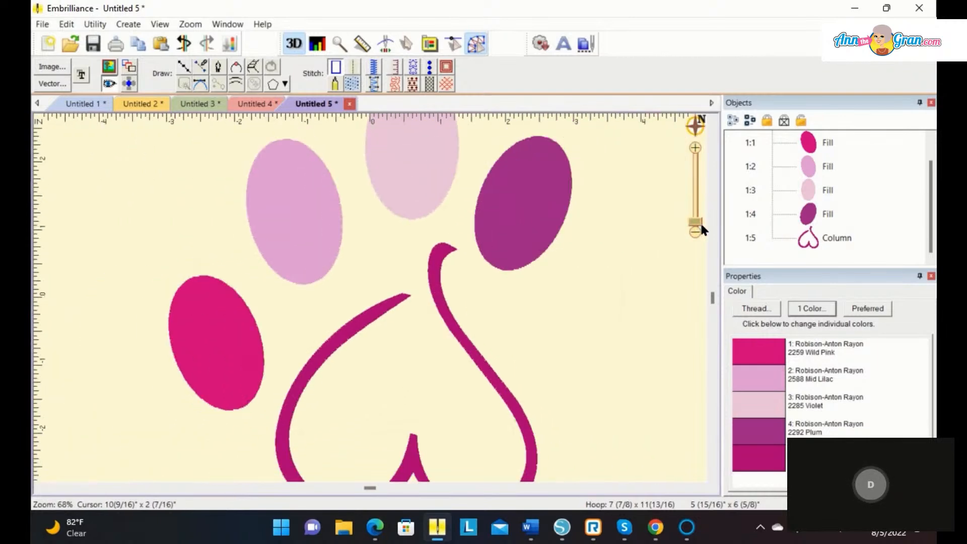
drag(701, 225, 701, 226)
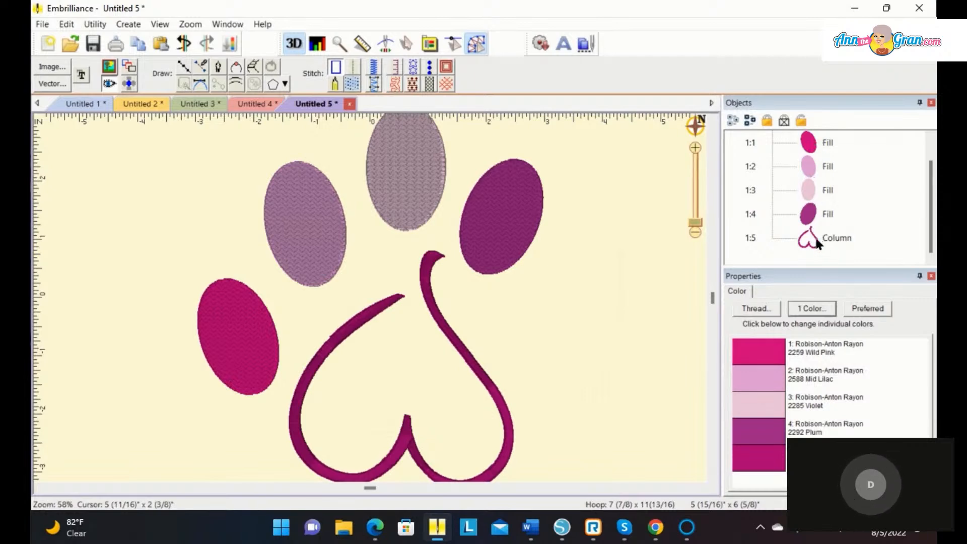
click(128, 67)
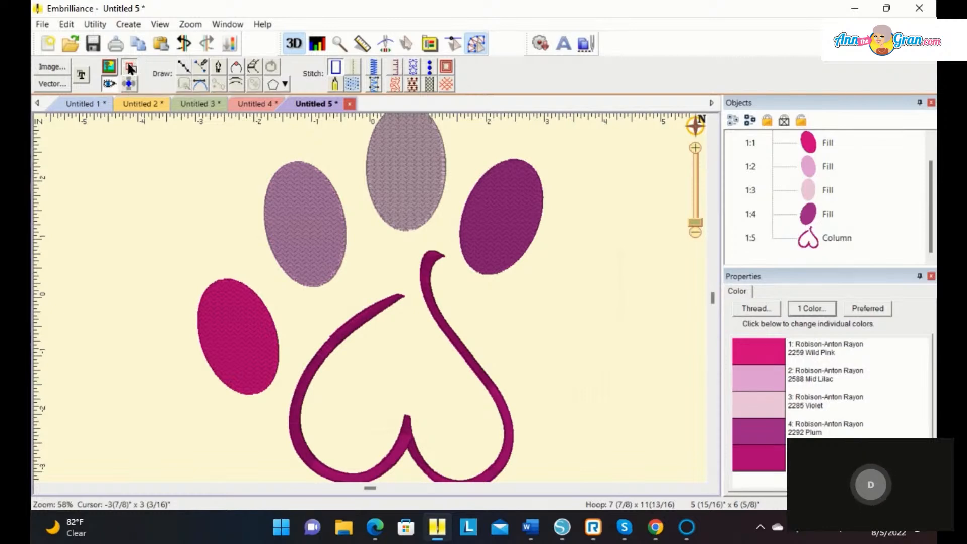
click(467, 359)
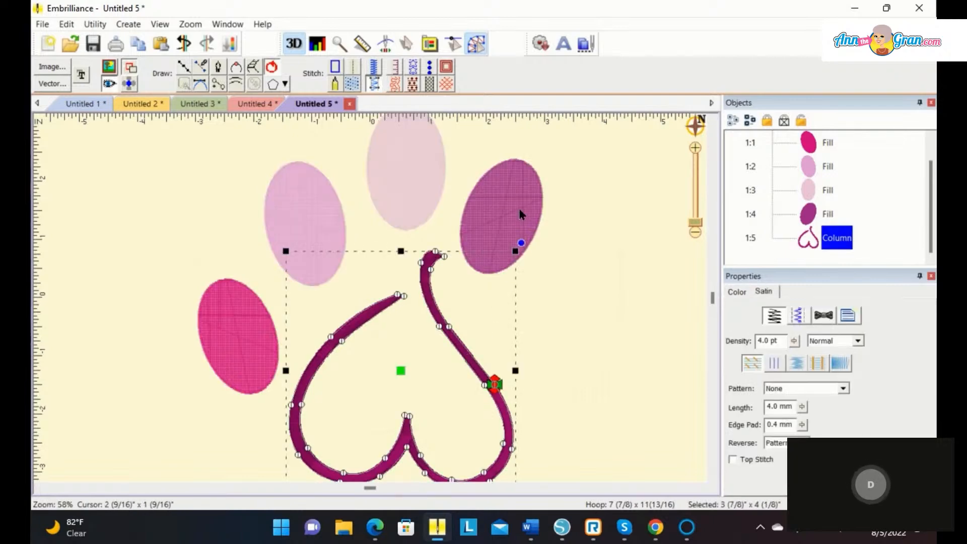
click(518, 212)
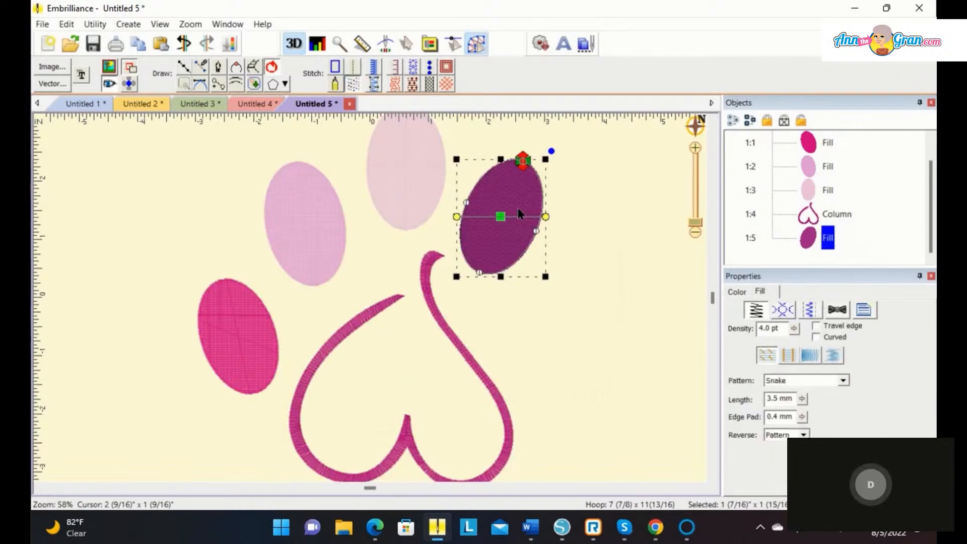
click(309, 217)
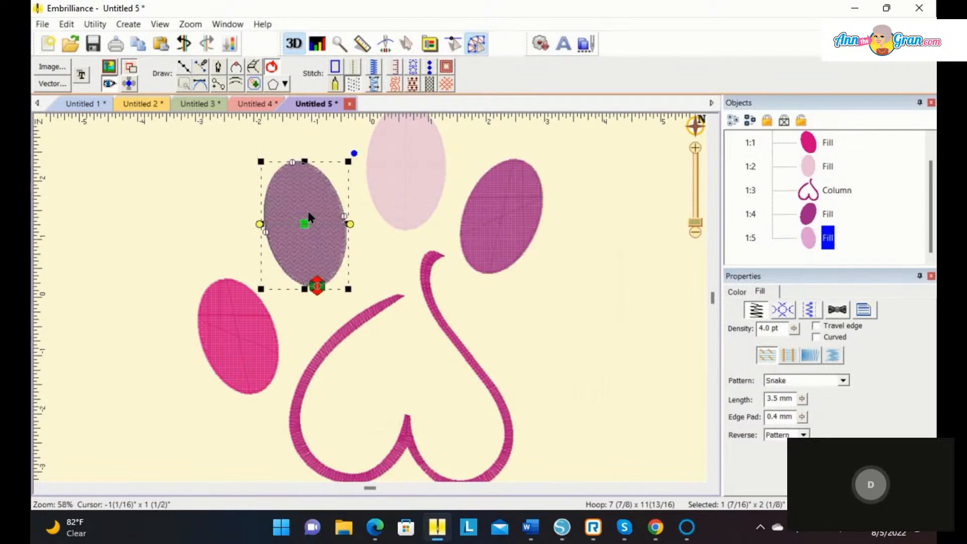
click(402, 190)
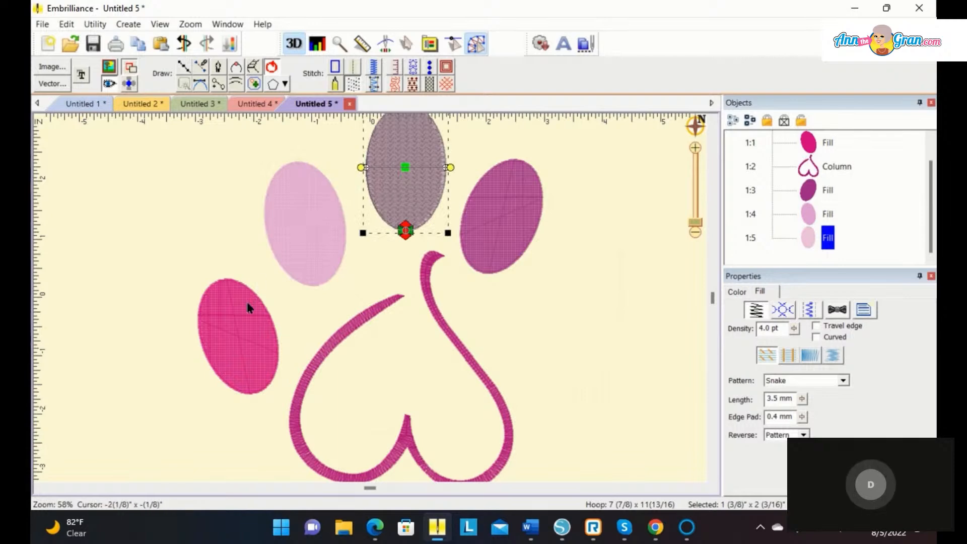
click(243, 319)
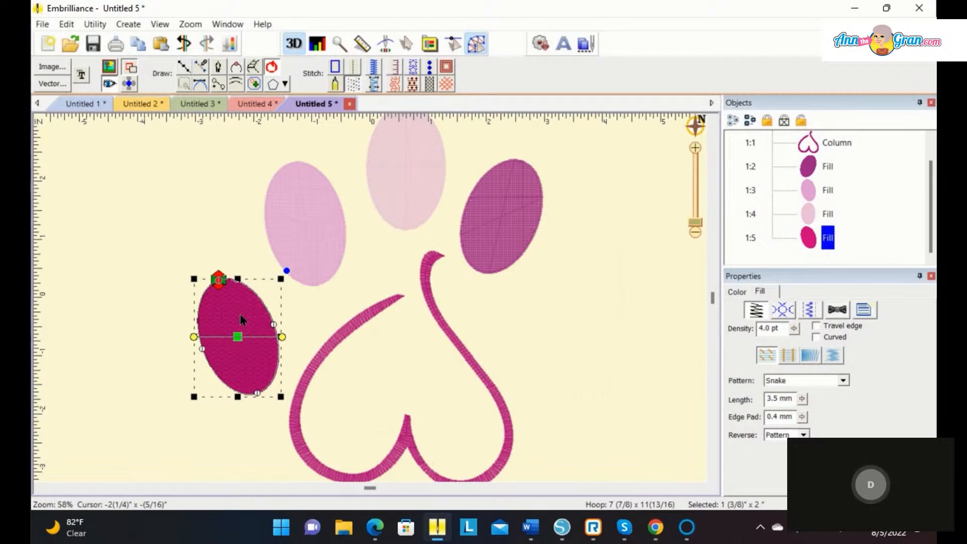
right_click(803, 238)
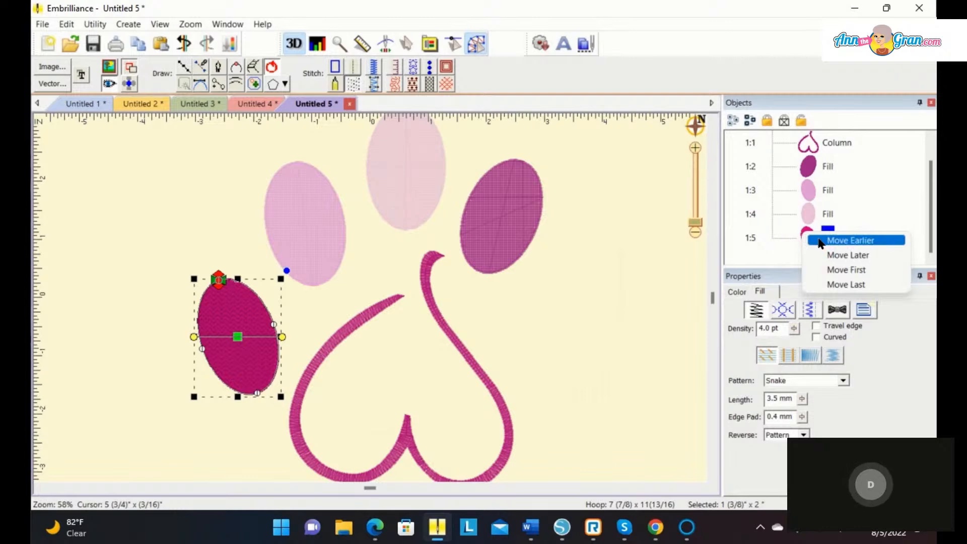
right_click(811, 208)
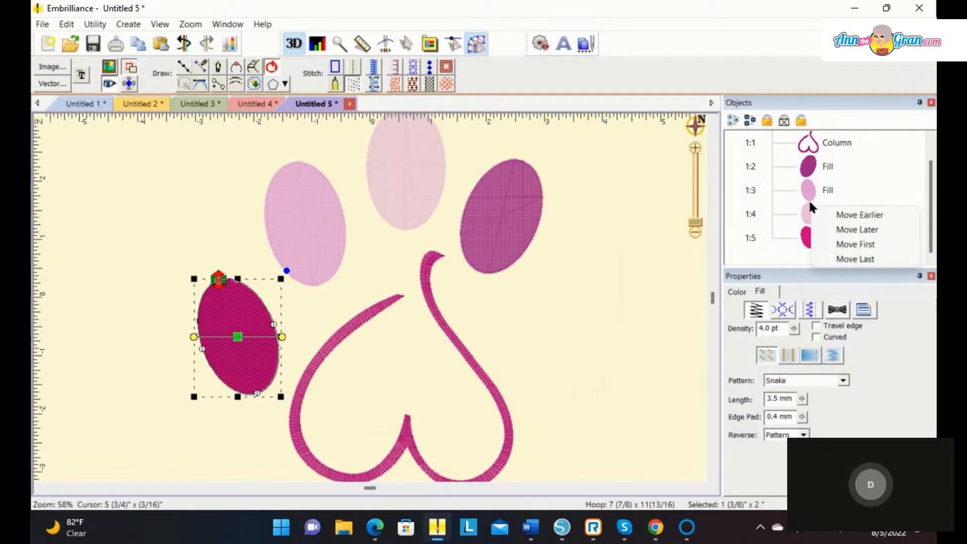
right_click(804, 188)
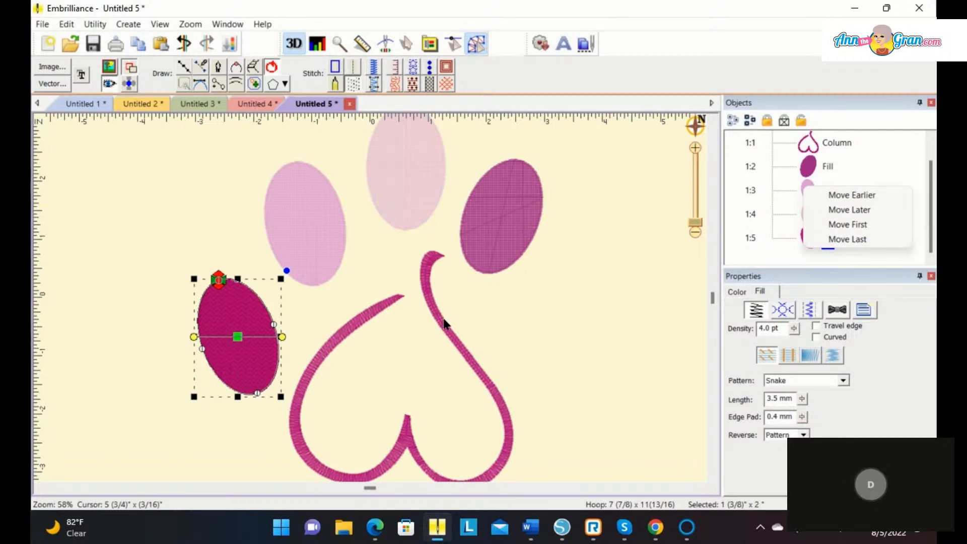
click(164, 180)
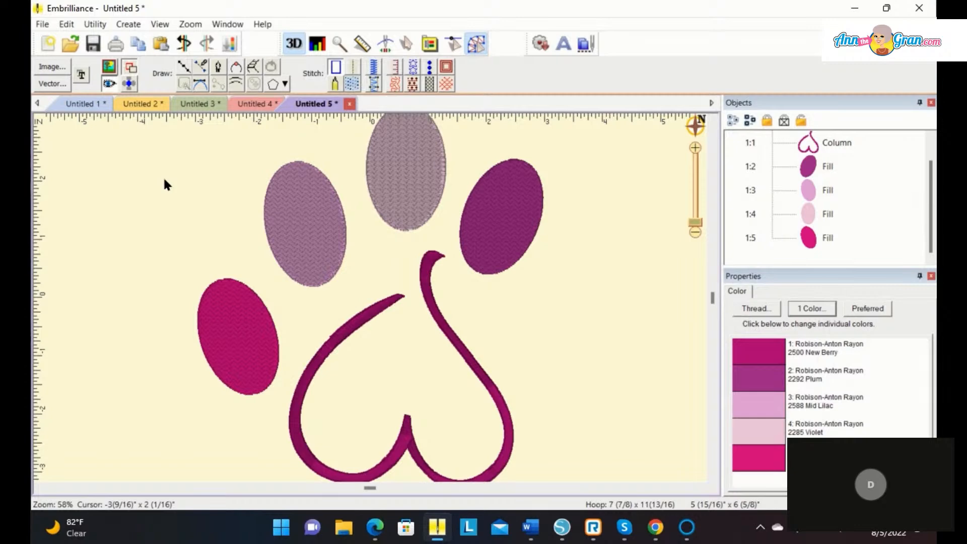
Create a new design and draw an open, vertical S-wave line about 3/4 inch wide and 7 15/16 inches tall
click(45, 42)
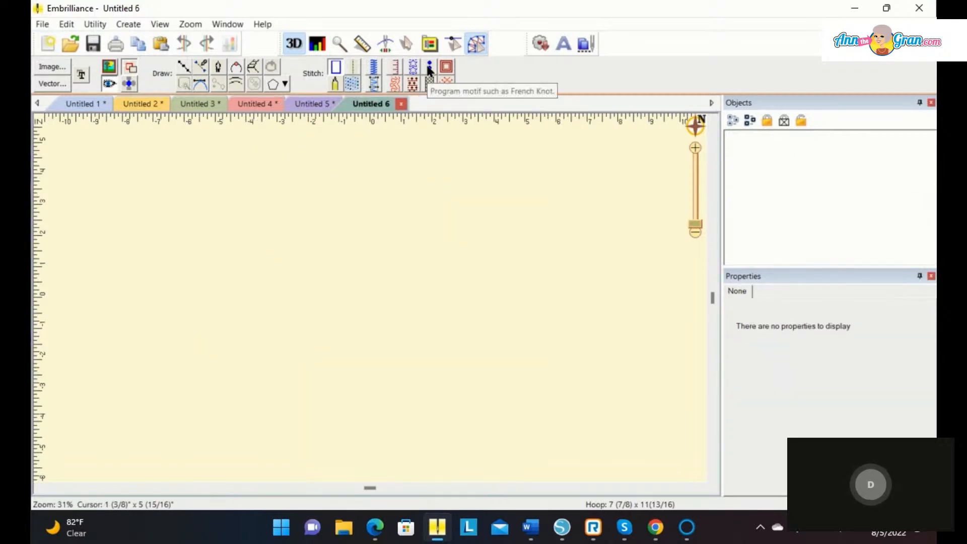
click(200, 67)
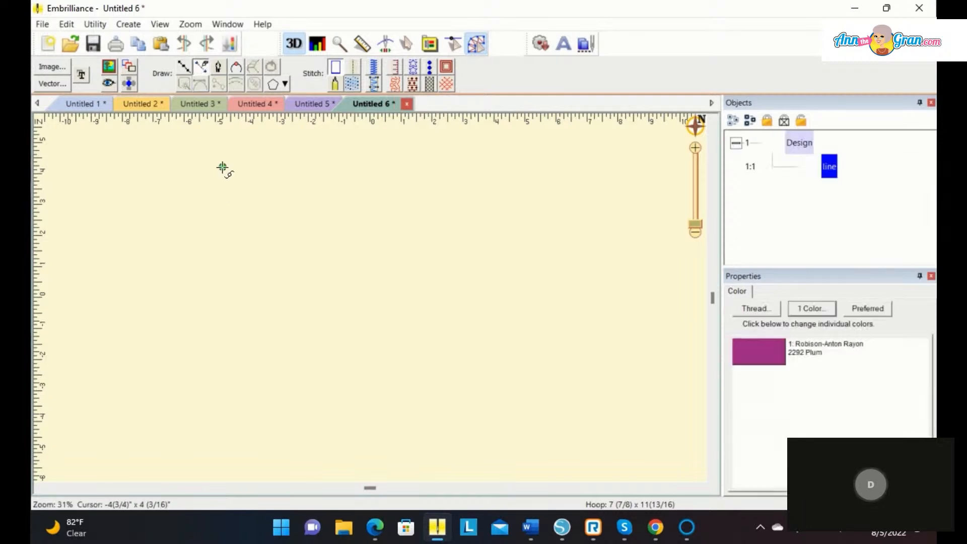
drag(222, 167, 237, 197)
drag(228, 240, 220, 258)
drag(224, 325, 249, 371)
drag(217, 413, 205, 436)
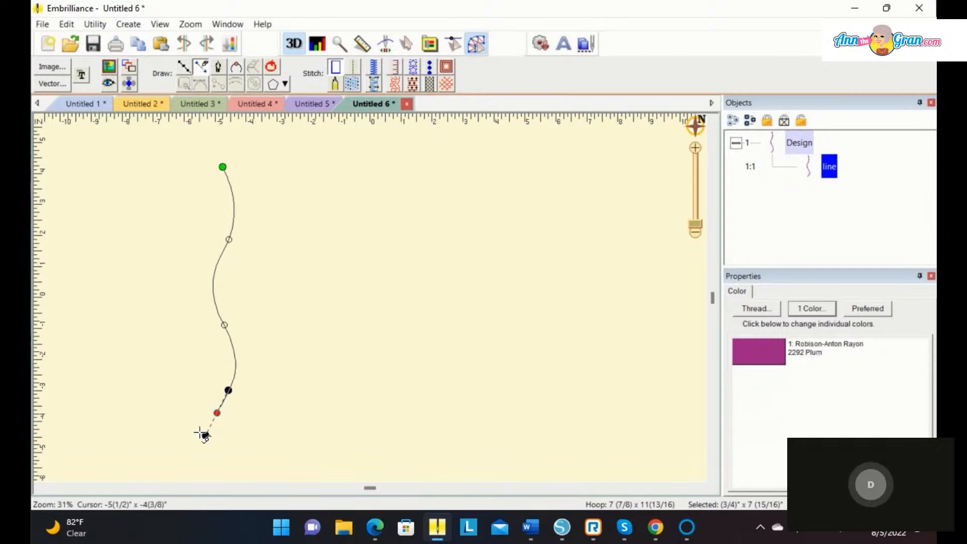
right_click(201, 433)
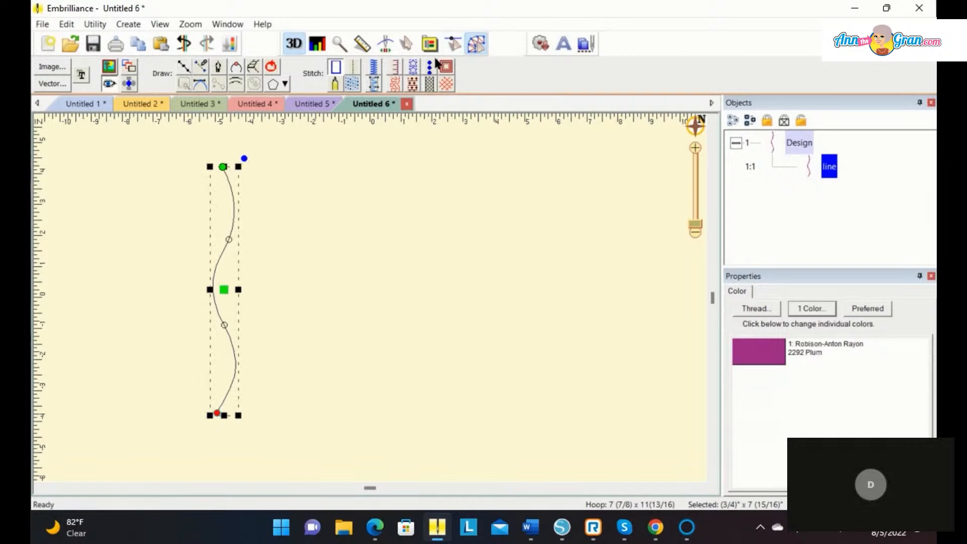
Convert the wavy line to a French Knot program motif with a beginning size of 4.5 and deselect it
click(427, 68)
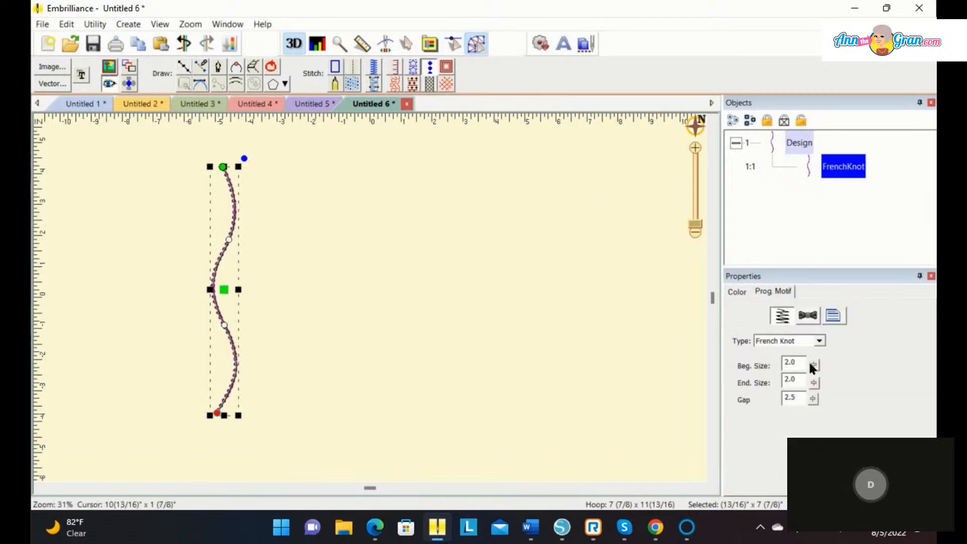
drag(812, 399, 810, 337)
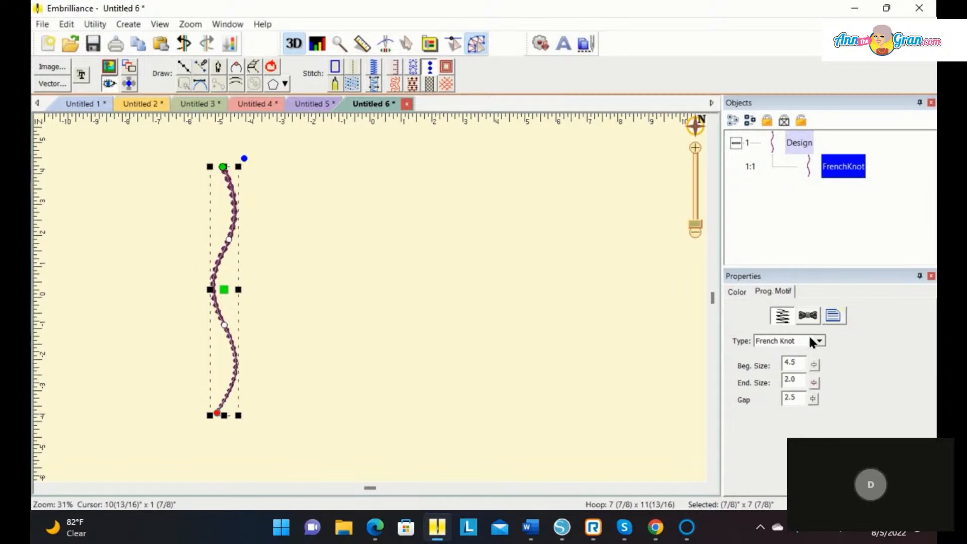
click(411, 350)
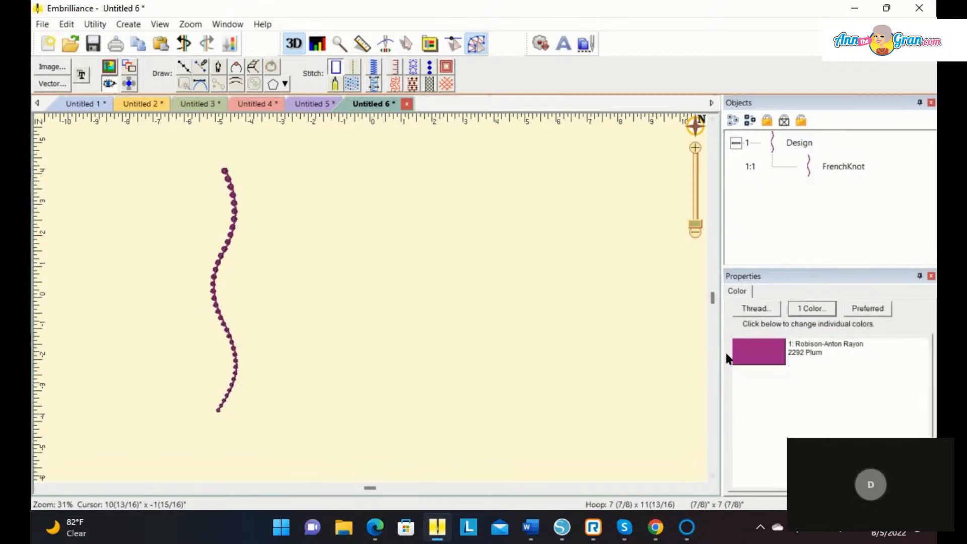
Switch the wavy line's motif type to Candlewick, enlarge its beginning size so the knots taper along the line, and deselect it
click(215, 267)
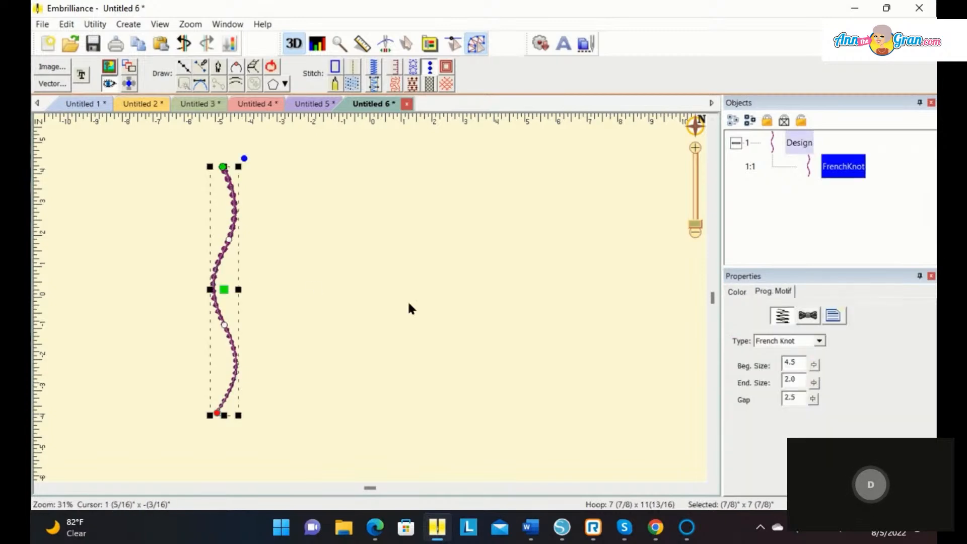
click(814, 341)
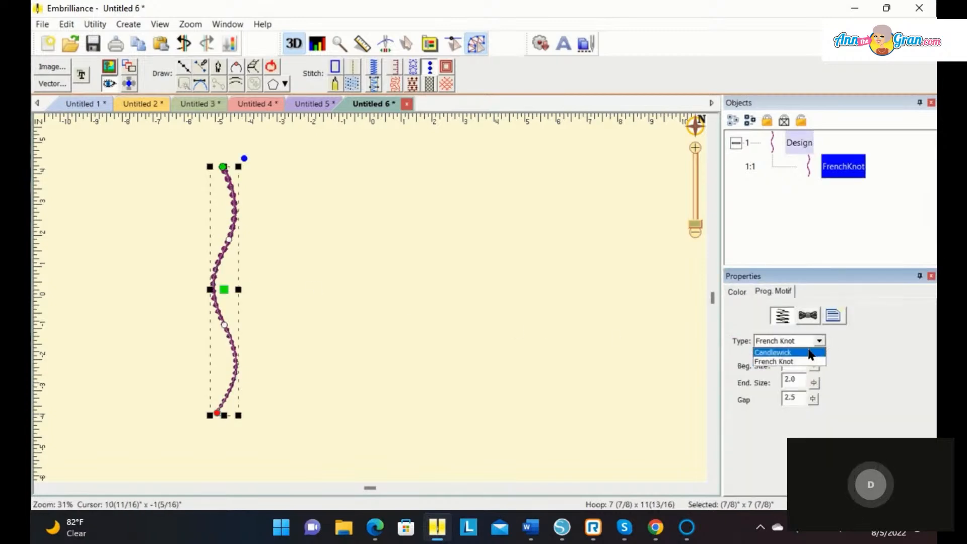
click(808, 352)
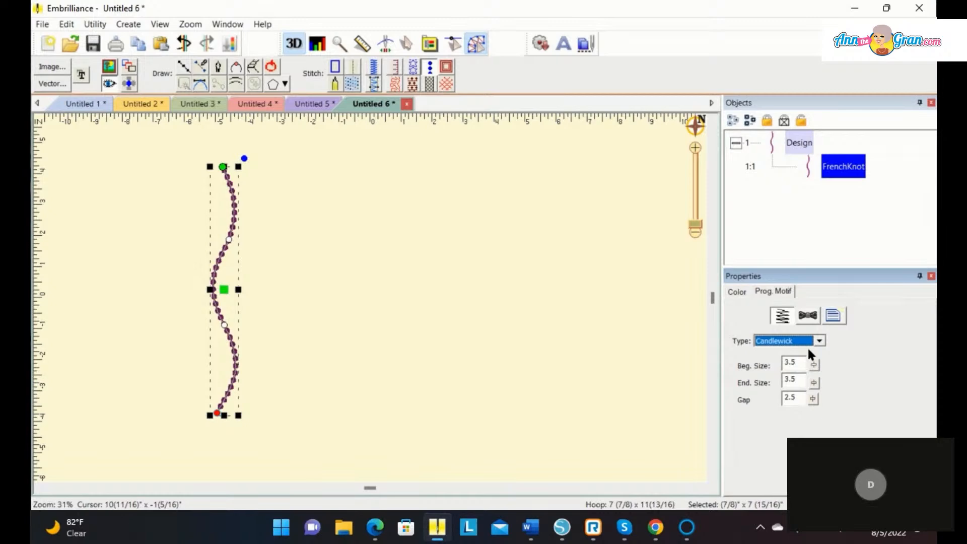
drag(813, 398, 812, 332)
click(504, 288)
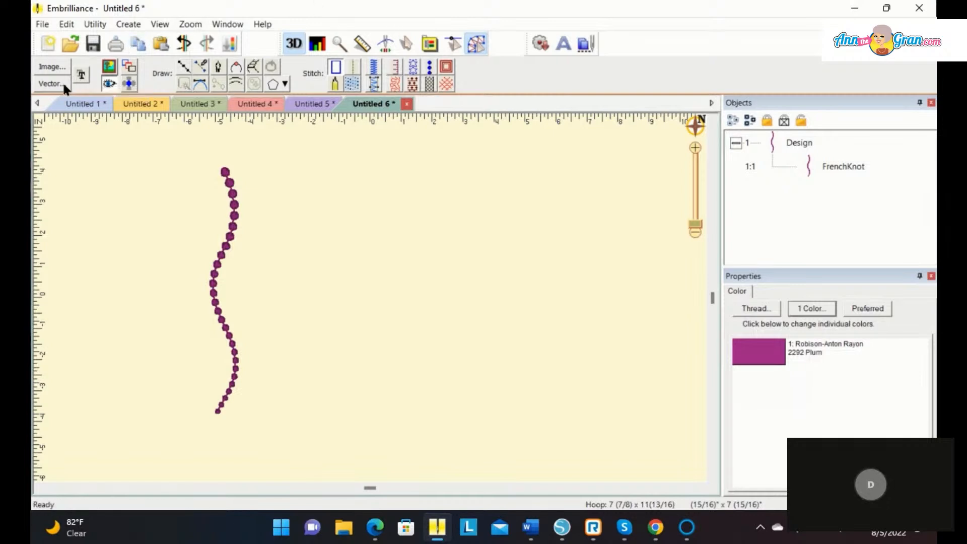
Import the bowling image pghs1105039a from the JPGs folder and show it in the design
click(130, 66)
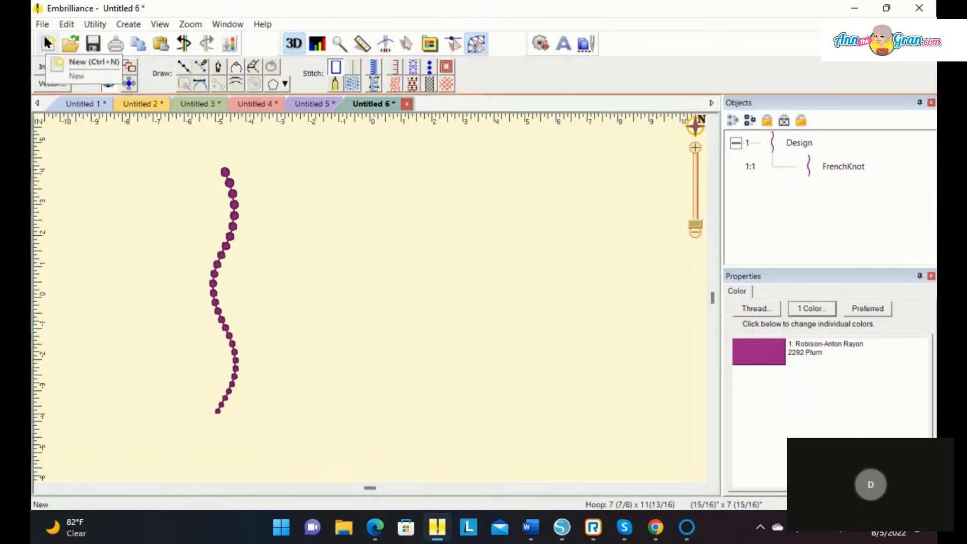
click(45, 63)
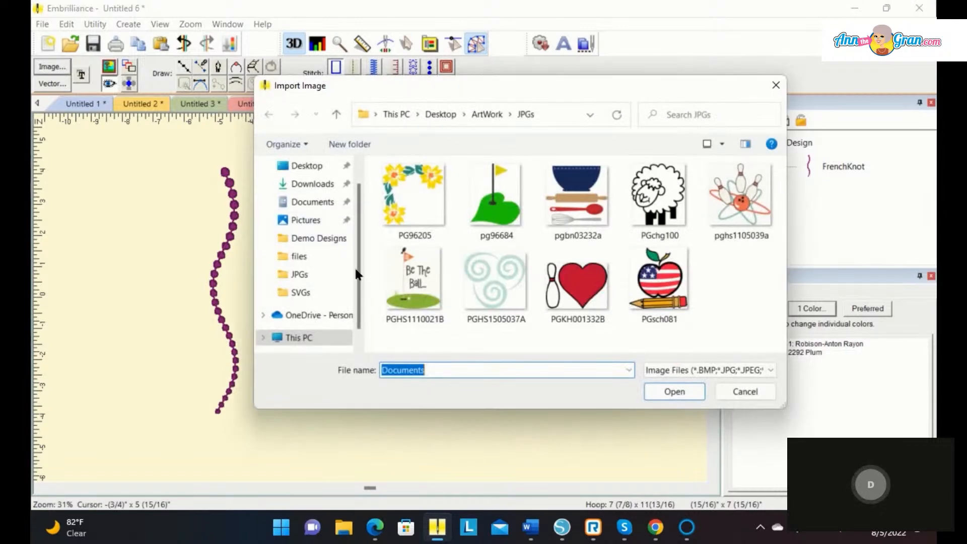
click(737, 204)
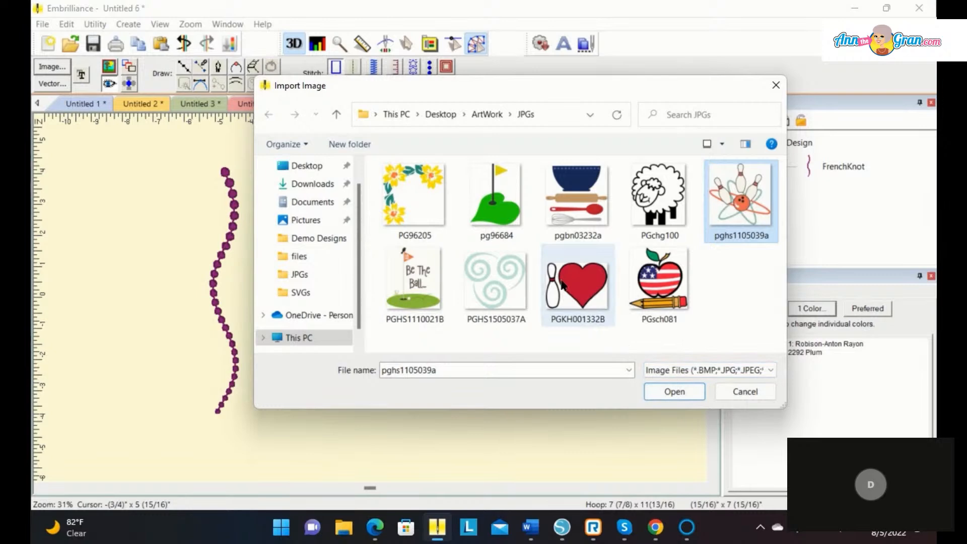
click(672, 391)
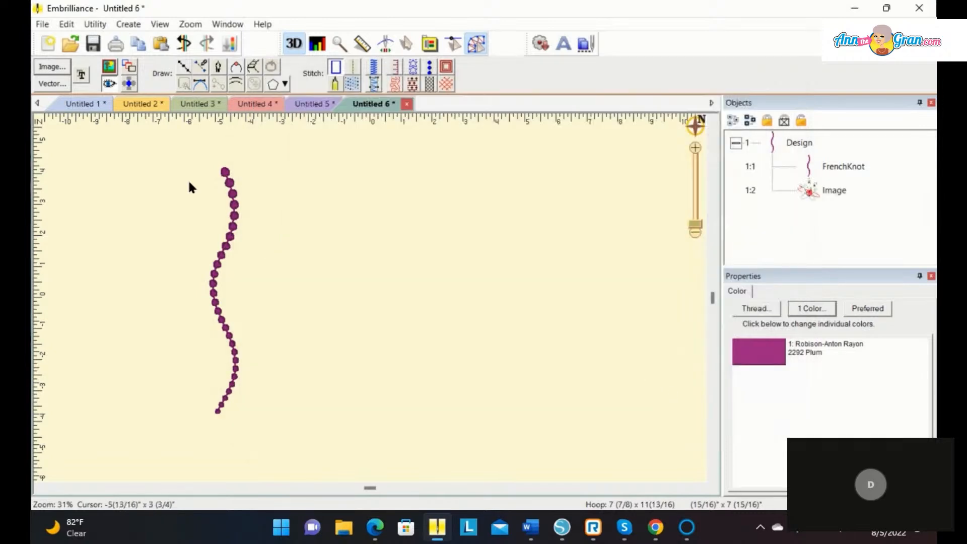
click(110, 70)
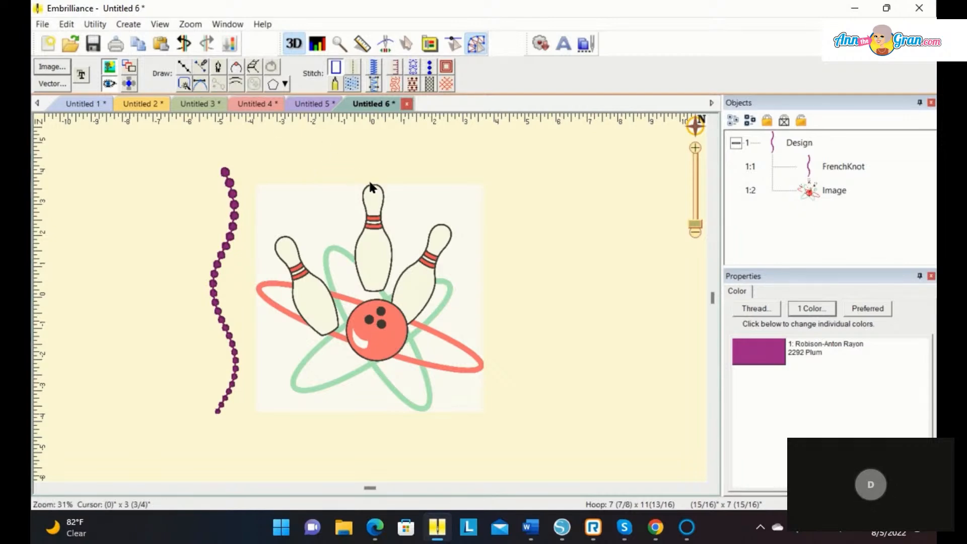
Trace the left side of the middle bowling pin with curve points, from its tip past the neck to the widest part
click(200, 66)
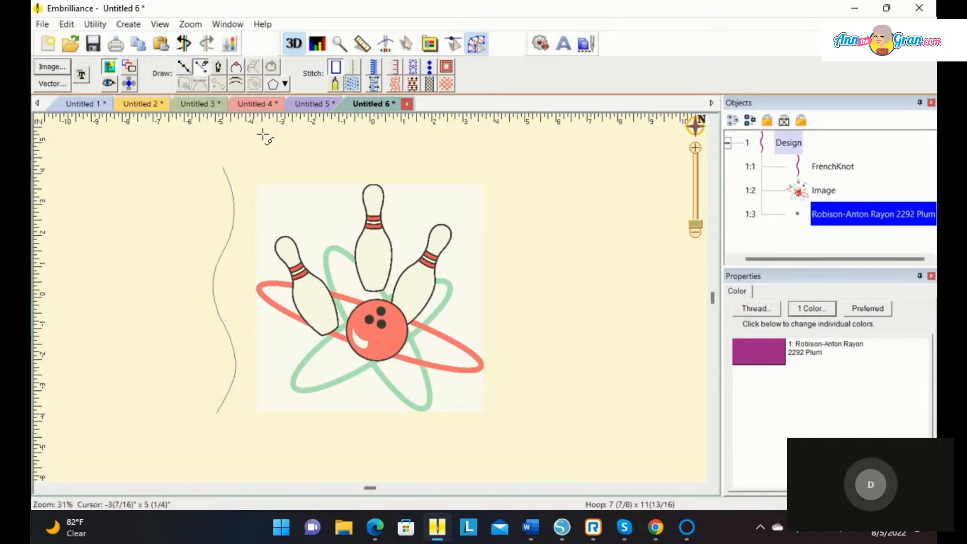
click(373, 185)
drag(373, 185, 367, 225)
click(366, 218)
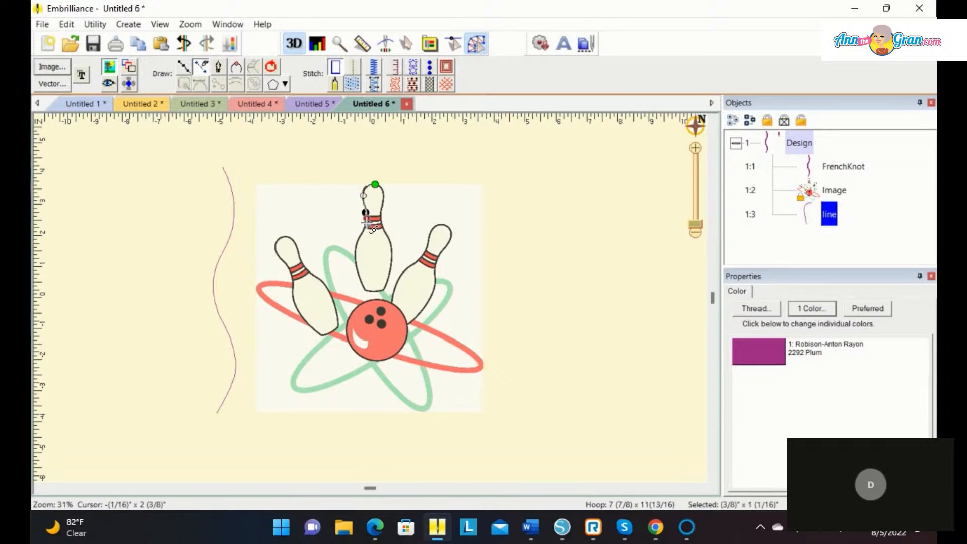
click(357, 251)
click(356, 251)
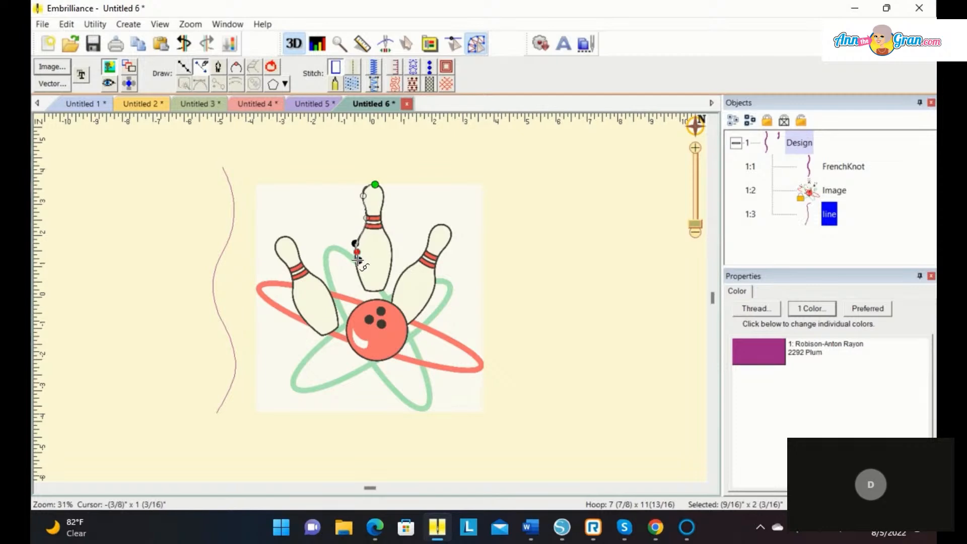
click(358, 260)
Continue the pin outline around the base and up the right side, close the shape, and select a node at its base
click(367, 291)
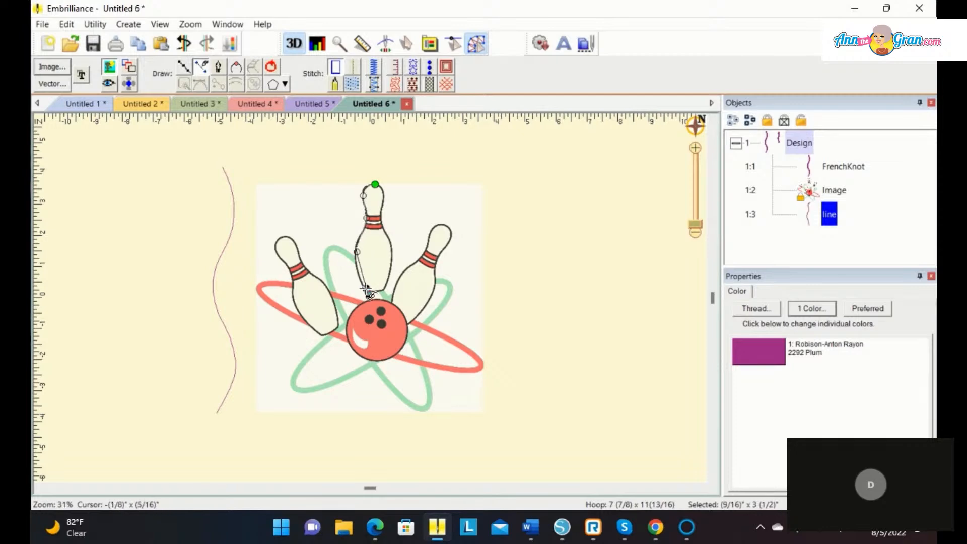
drag(361, 282, 374, 302)
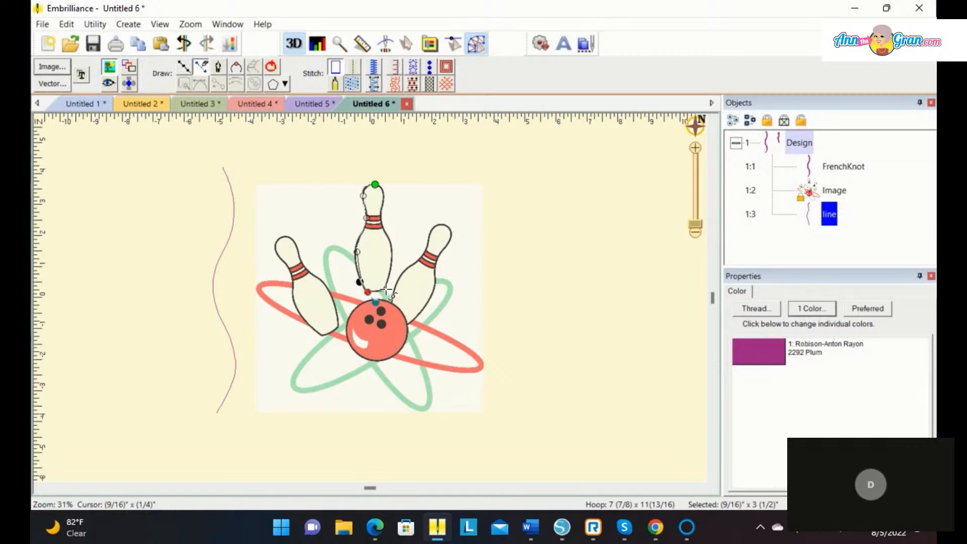
click(385, 290)
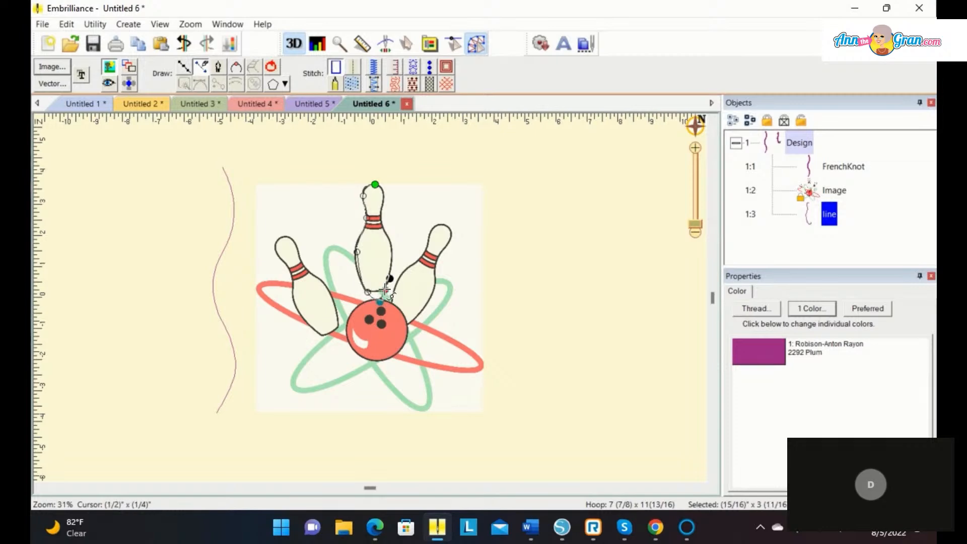
drag(393, 258, 393, 246)
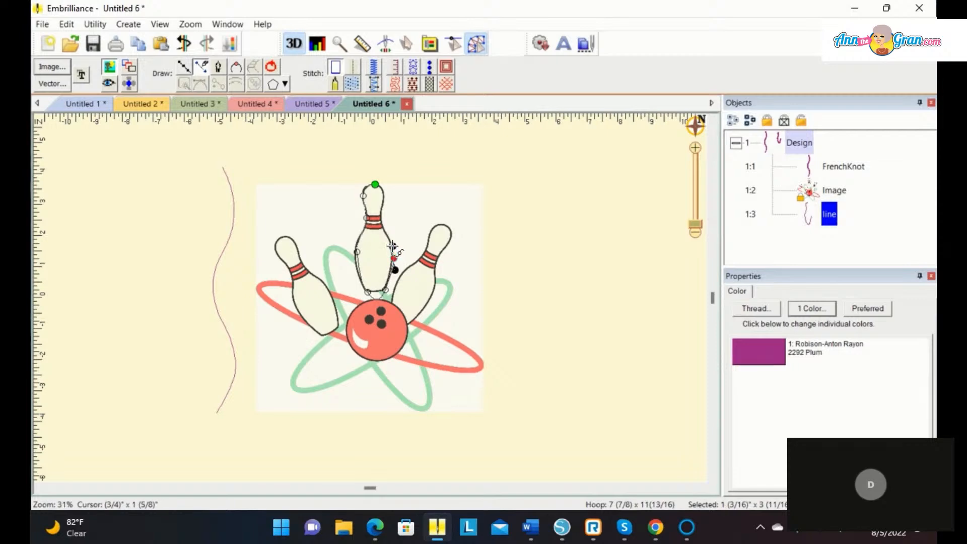
click(381, 219)
drag(381, 222, 382, 214)
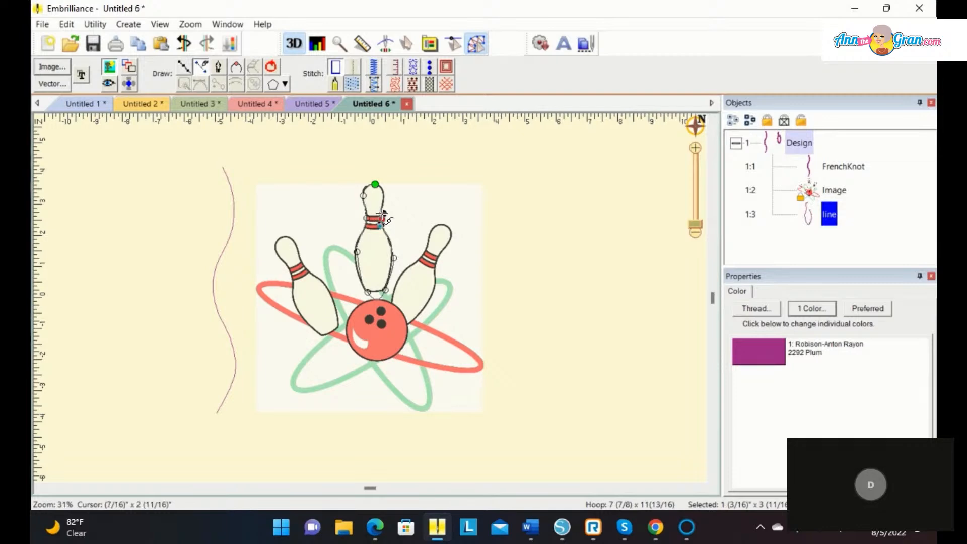
click(271, 67)
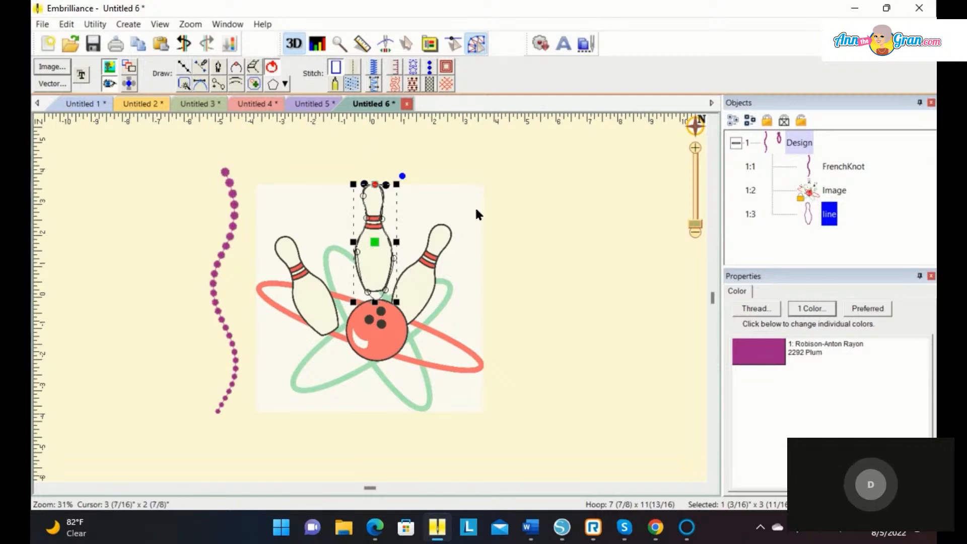
click(368, 291)
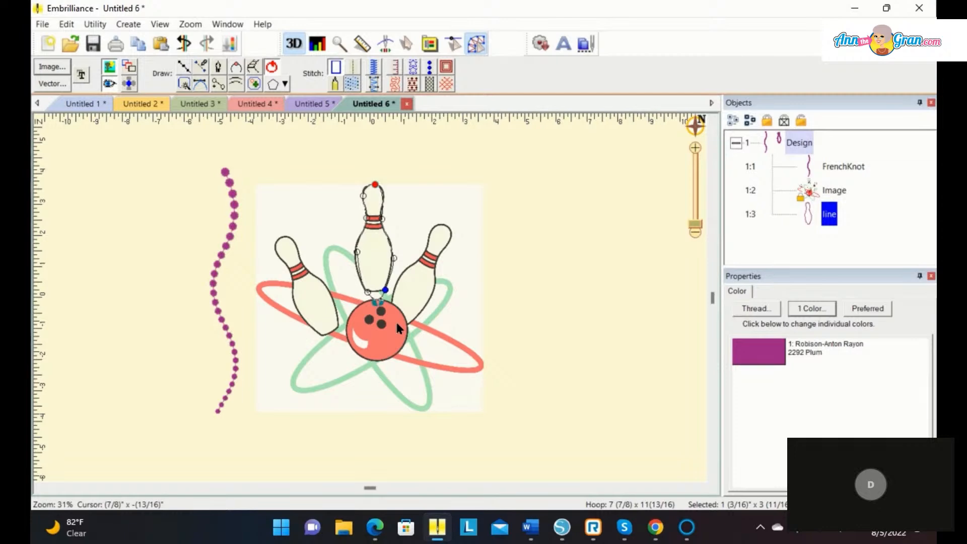
Start a new design with the expanded digitizing toolset and draw a circle about 4 11/16 inches across
click(471, 40)
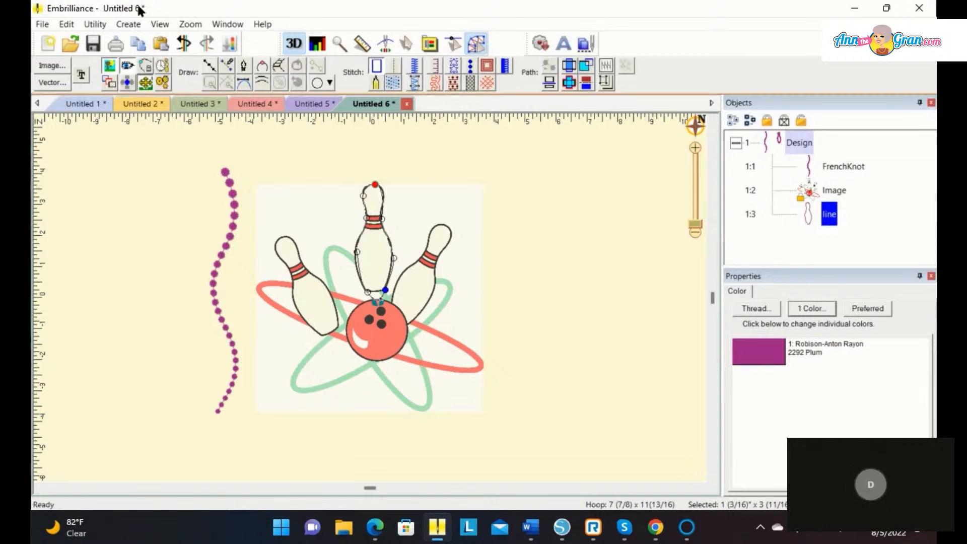
click(47, 41)
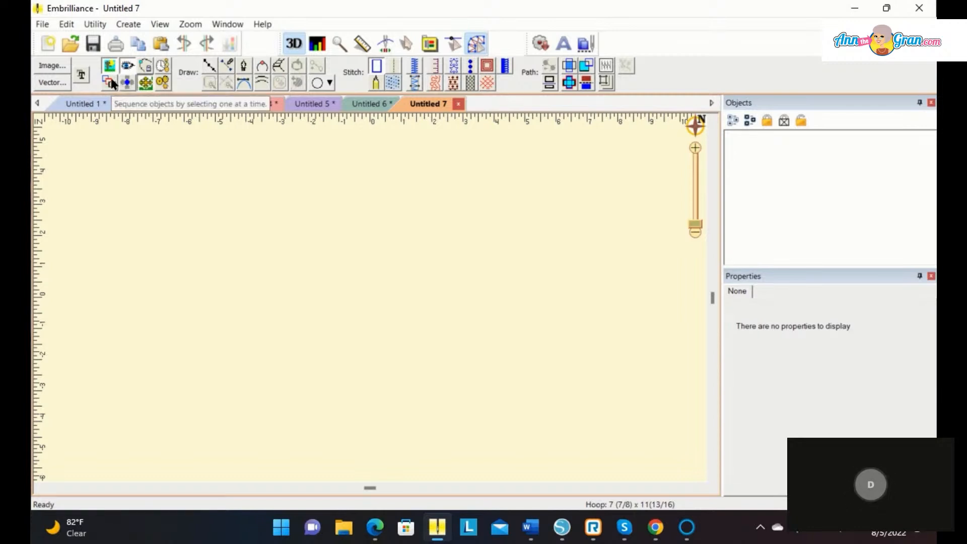
click(146, 83)
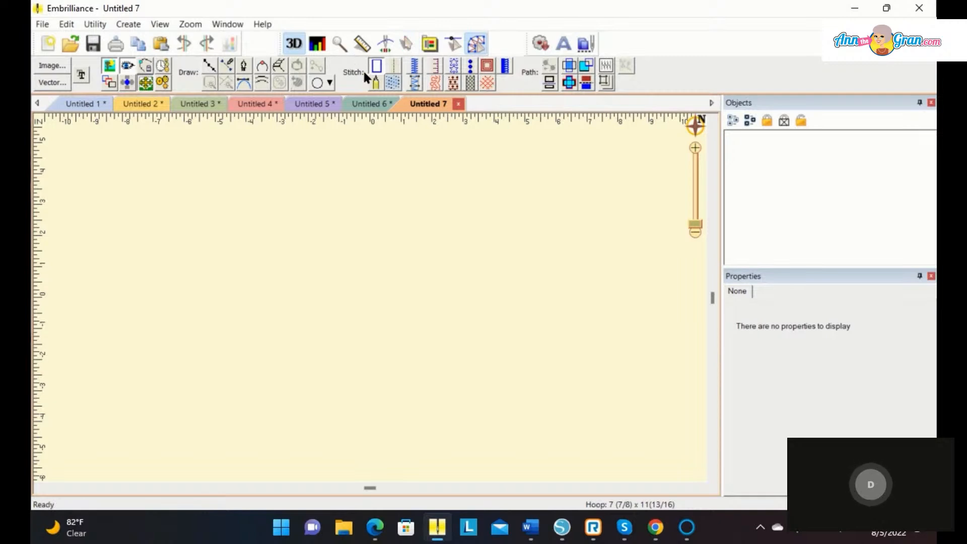
click(329, 81)
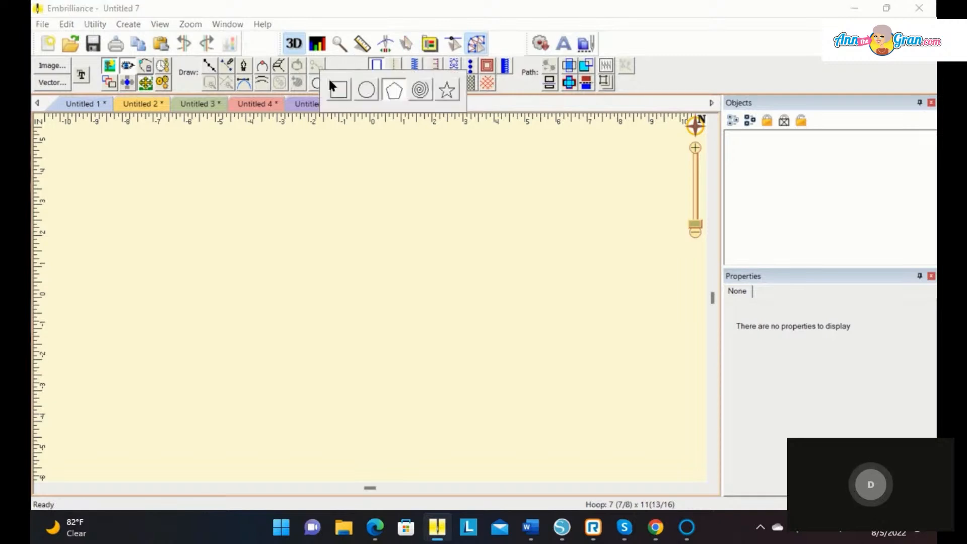
click(364, 90)
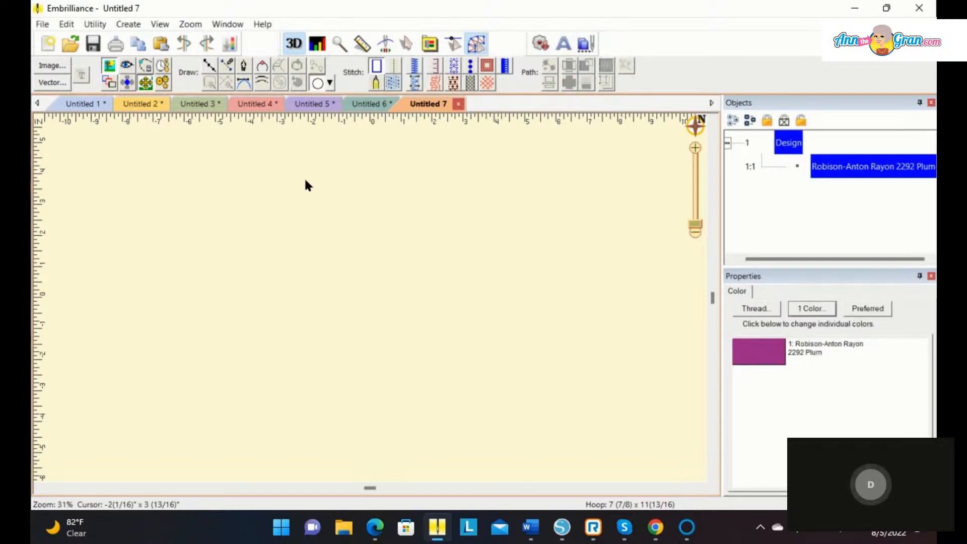
drag(305, 180, 449, 328)
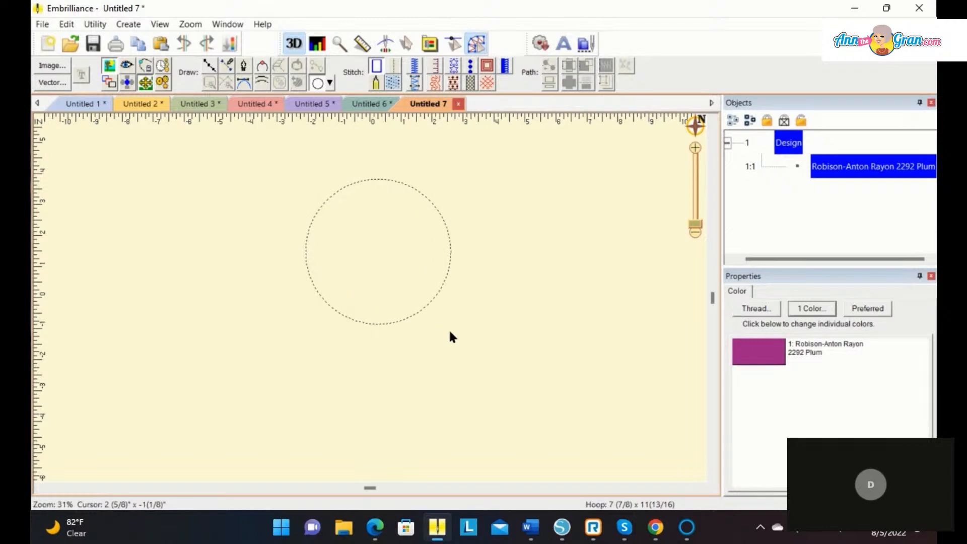
Apply the Edge stitch type to the circle and examine its stitching up close
click(504, 67)
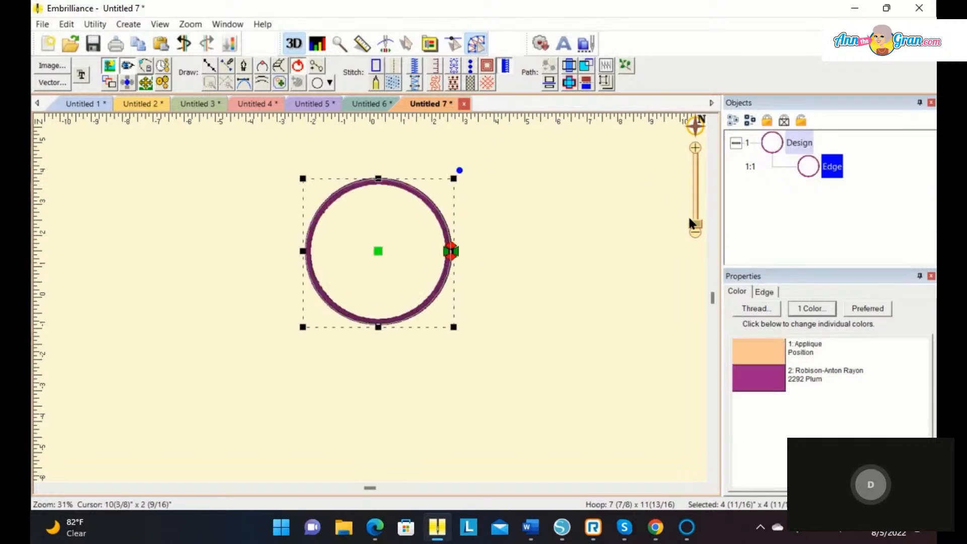
mouse_move(696, 221)
mouse_down()
mouse_move(696, 210)
mouse_move(701, 219)
mouse_up()
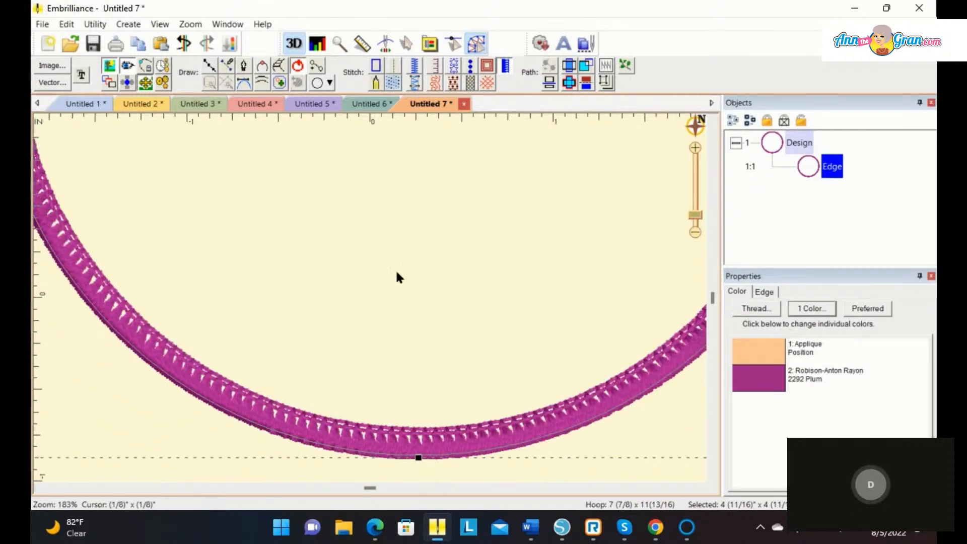
scroll(413, 226, down, 1)
scroll(412, 230, down, 2)
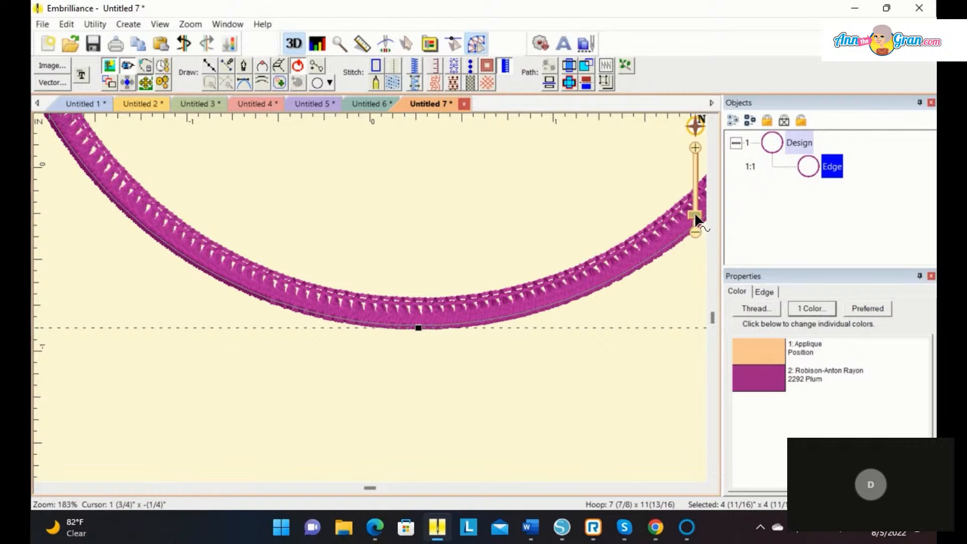
drag(693, 213, 694, 219)
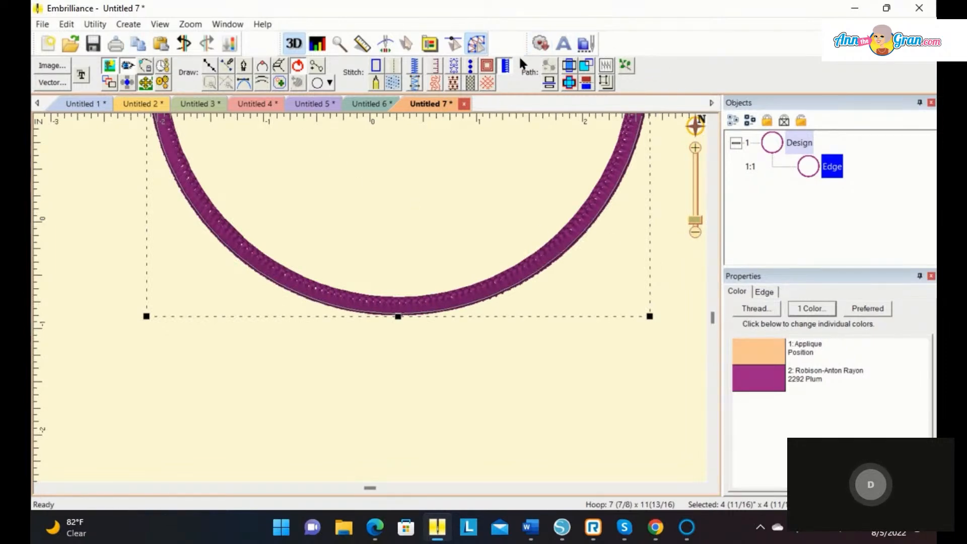
Start another blank design
click(48, 43)
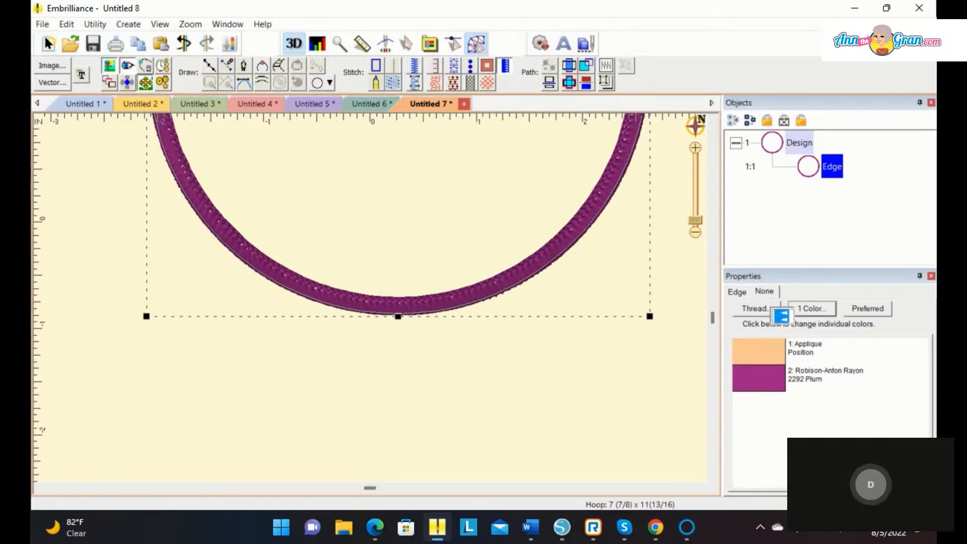
click(80, 75)
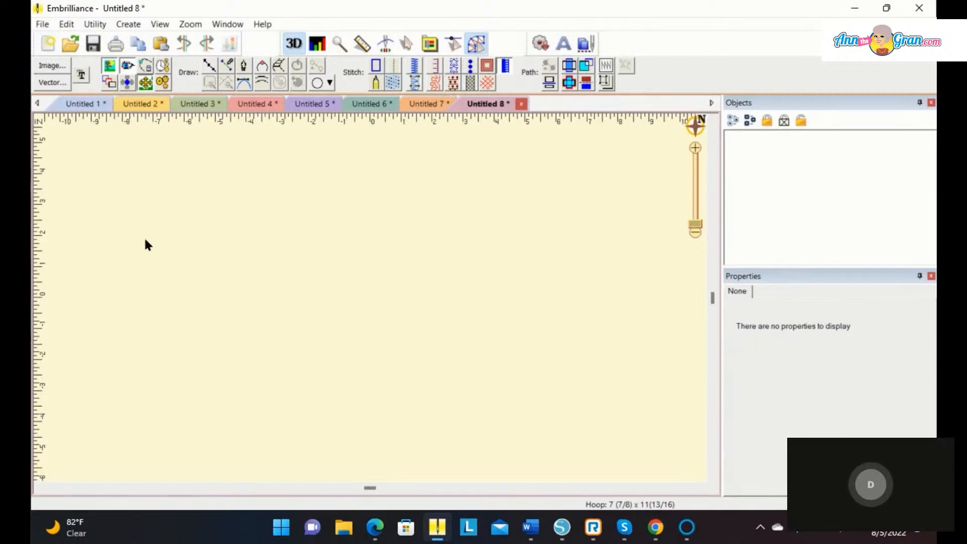
click(375, 308)
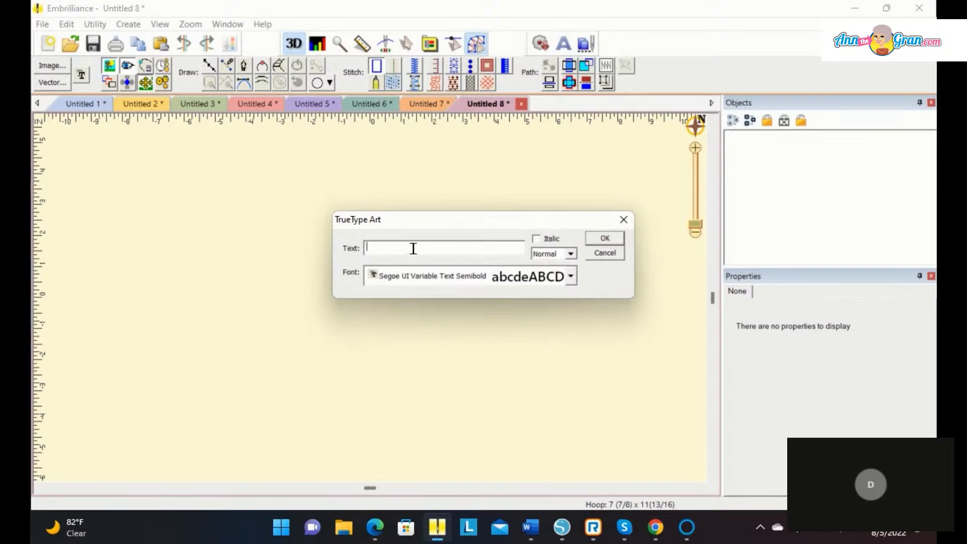
key(Escape)
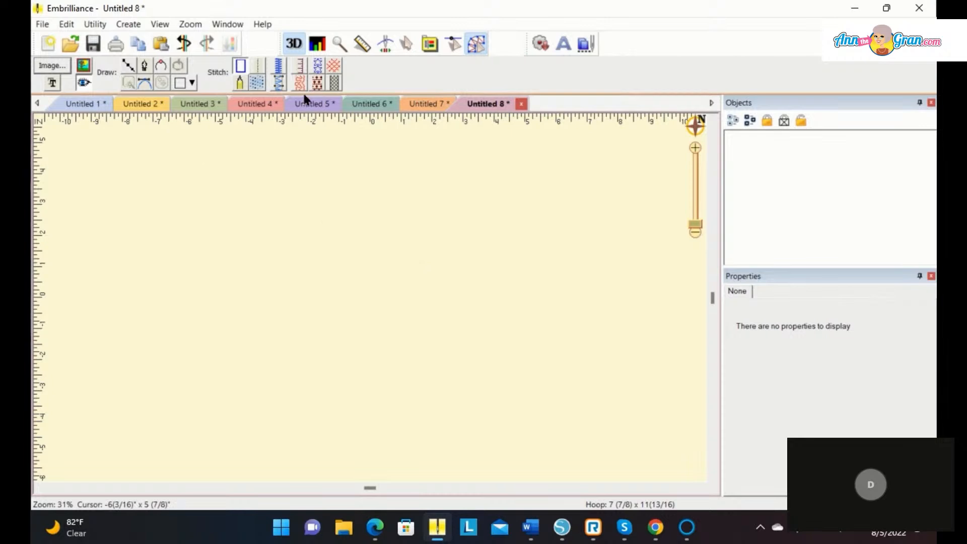
click(472, 46)
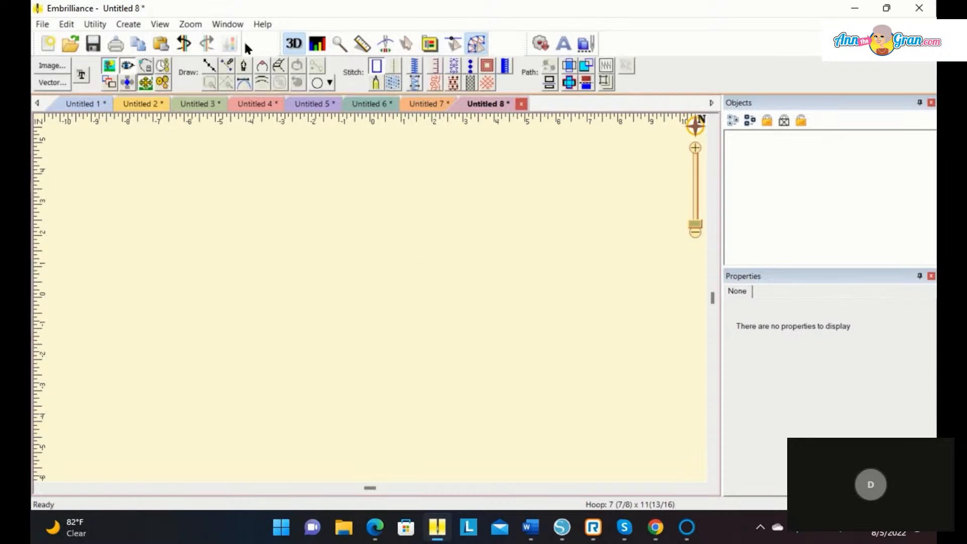
Add the letter D as TrueType art in Segoe UI Variable Text Semibold and enlarge it to about 4 5/16 by 5 1/8 inches
click(79, 76)
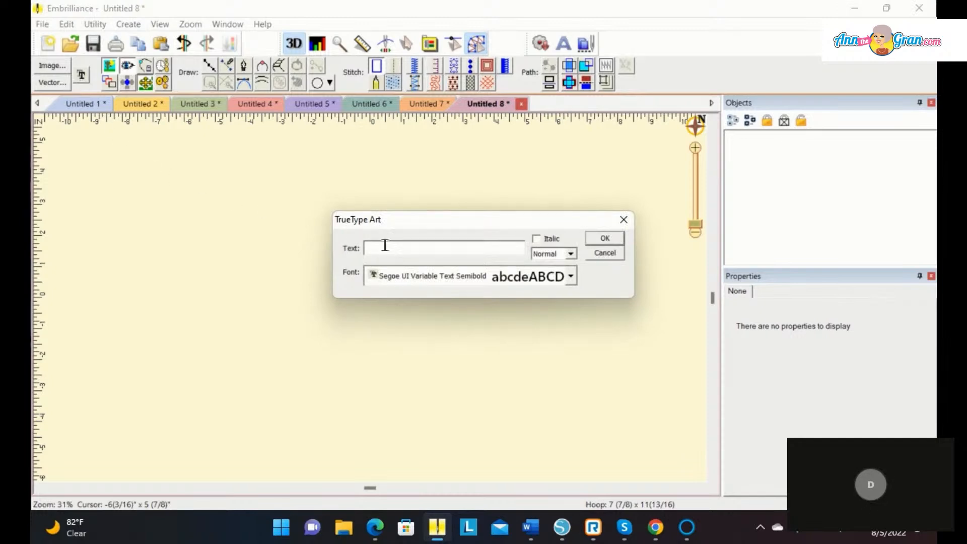
text(D)
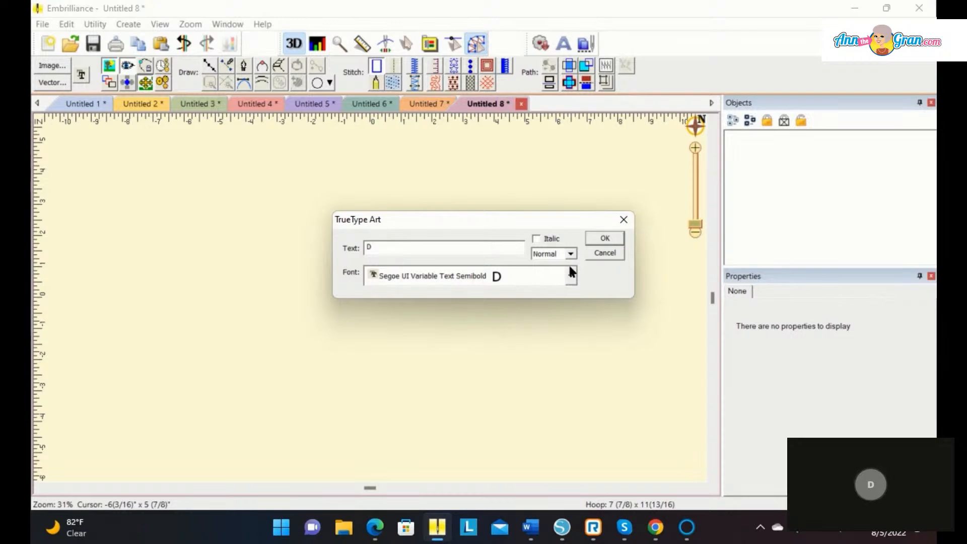
click(605, 237)
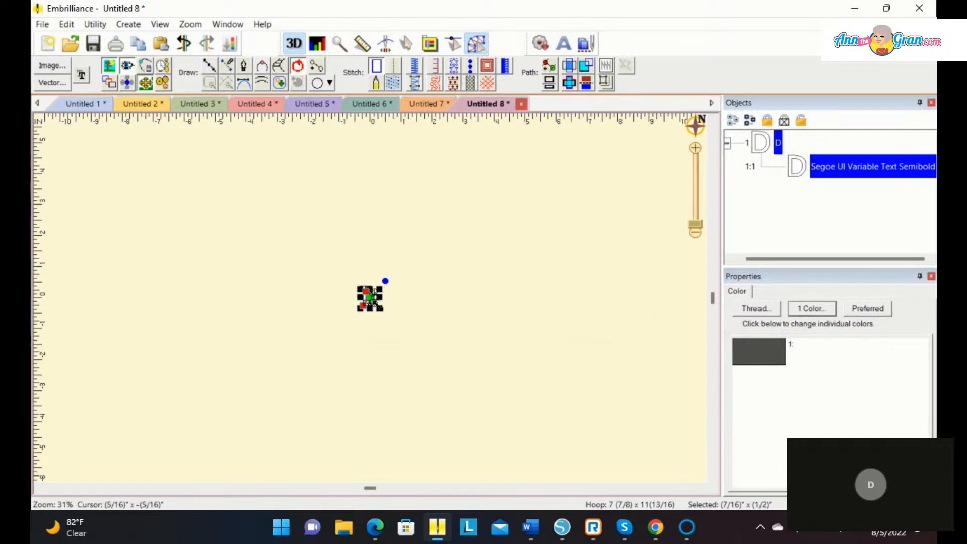
drag(381, 309, 502, 453)
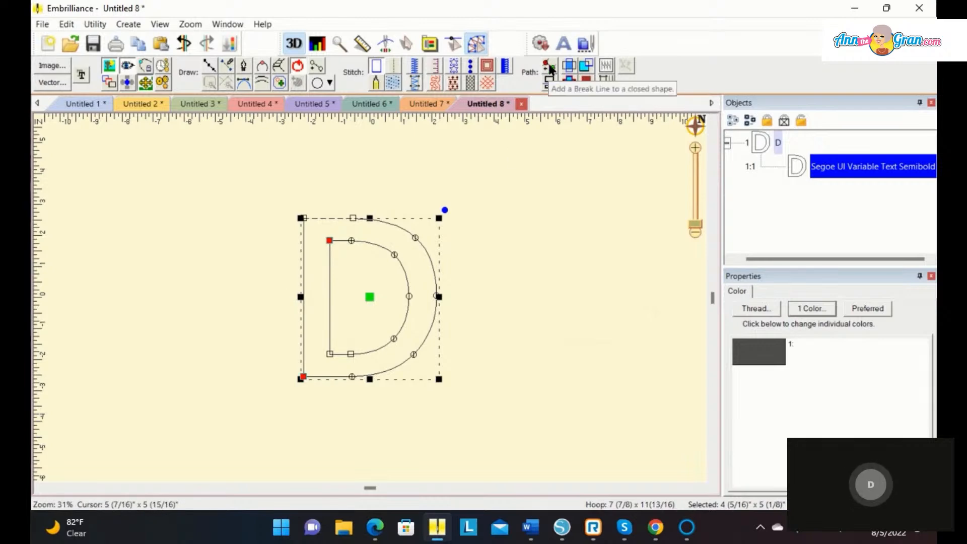
Split the D with a horizontal break line through its middle and move the upper half up to leave a gap
click(550, 69)
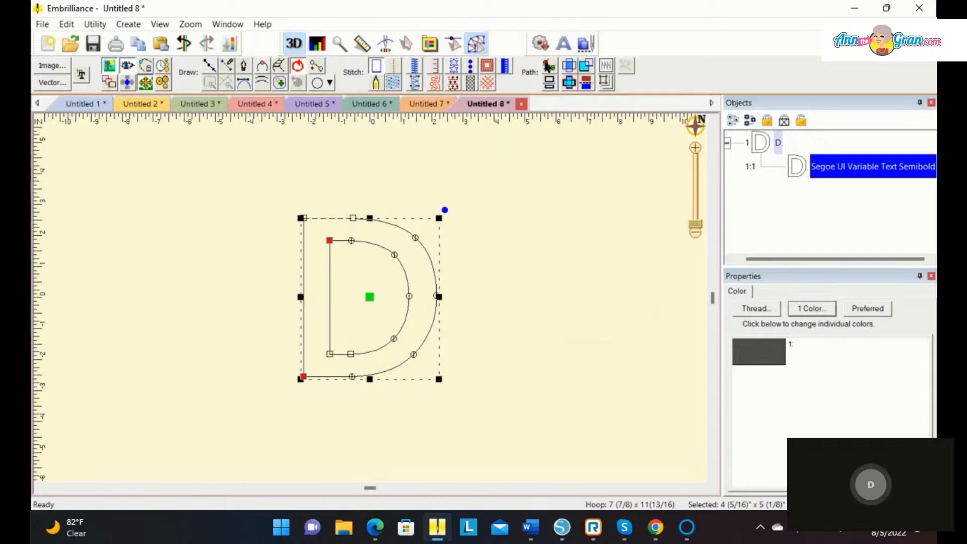
click(548, 66)
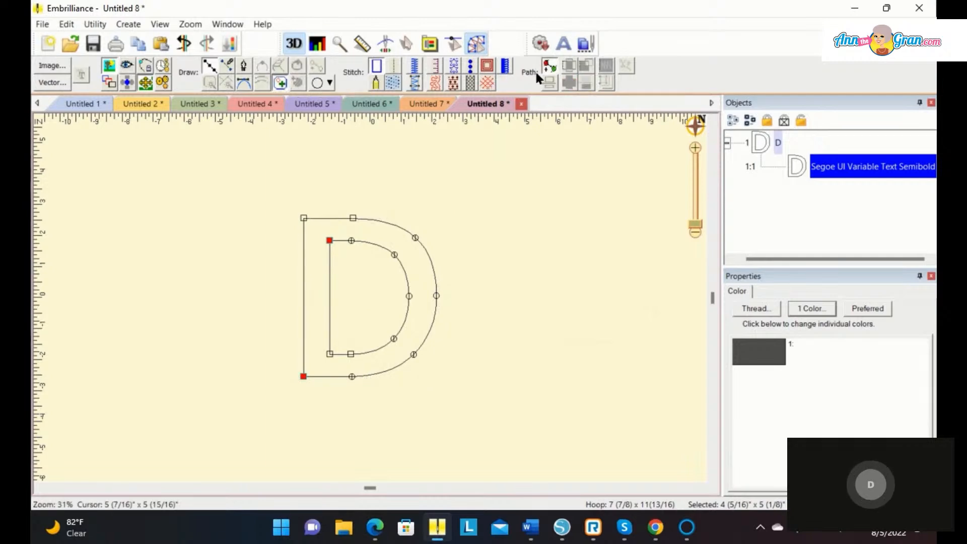
click(276, 297)
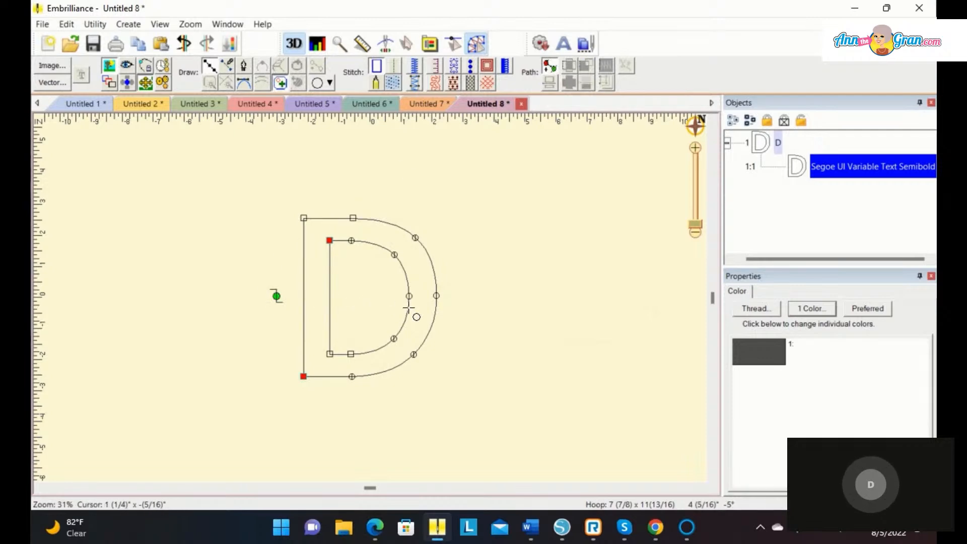
click(466, 298)
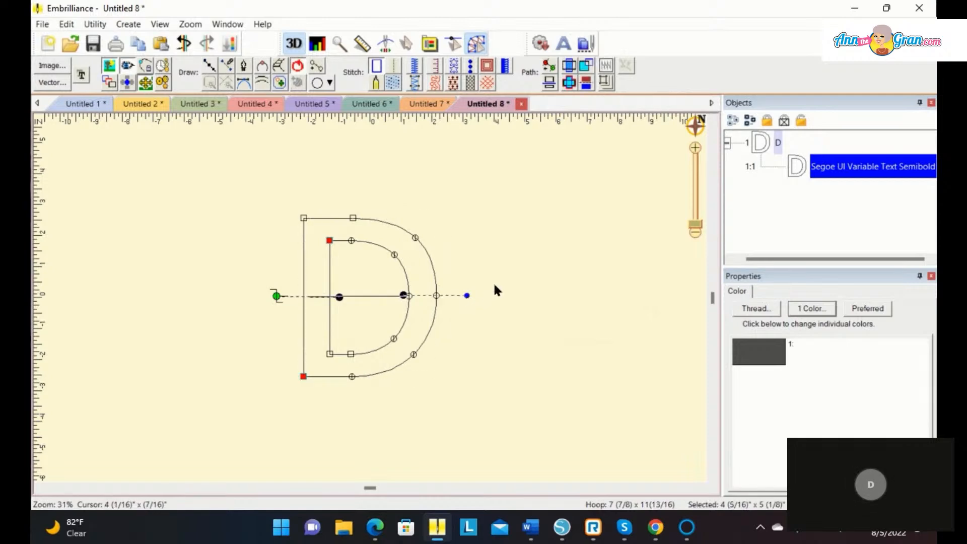
click(549, 83)
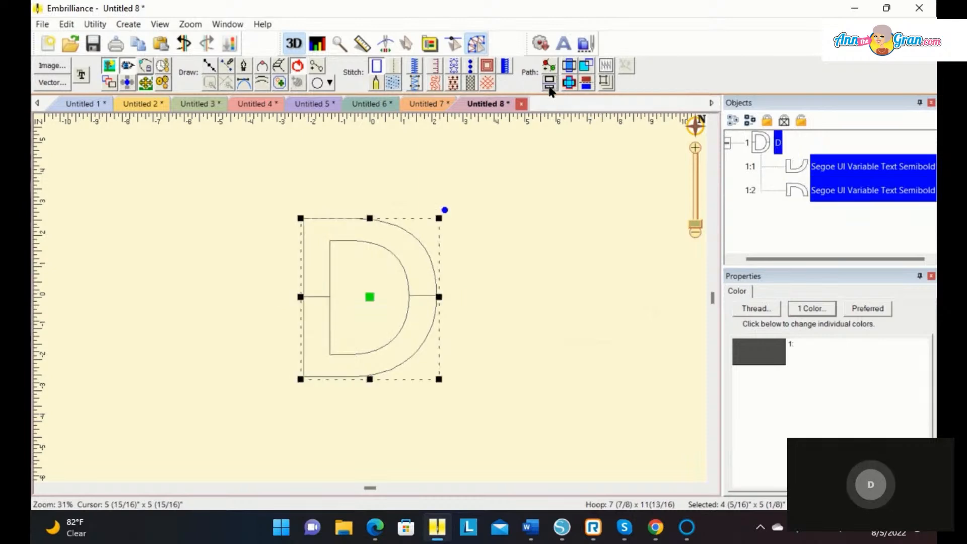
click(788, 188)
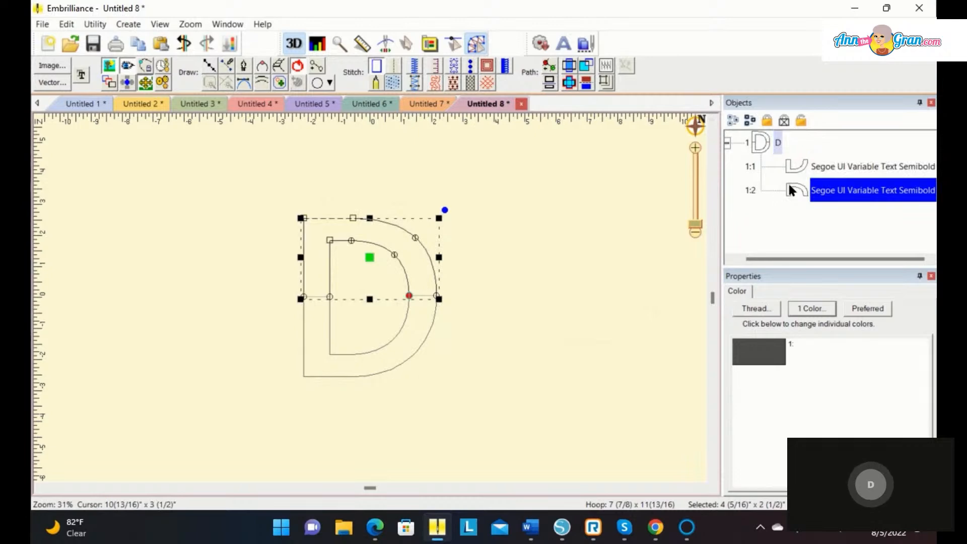
drag(369, 256, 367, 214)
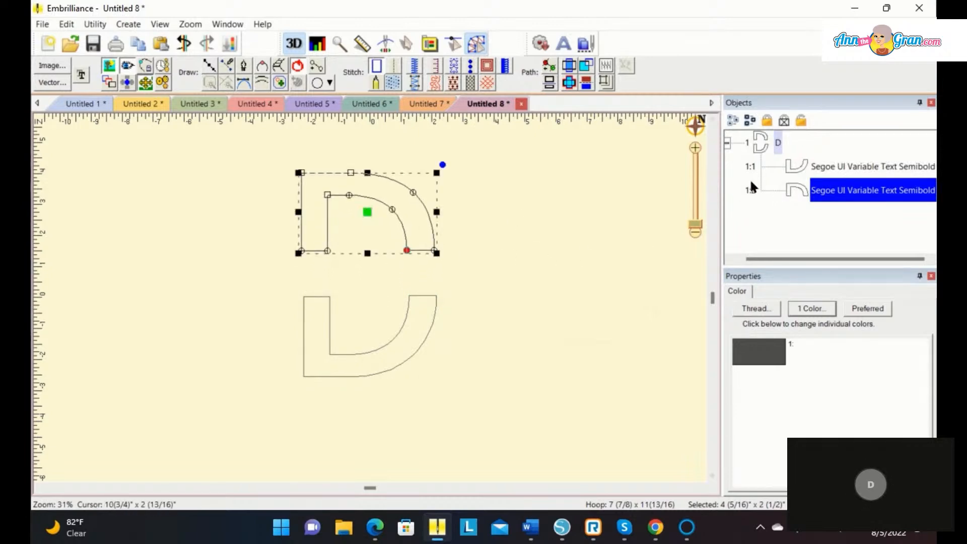
Apply the Applique stitch type to both the lower and upper halves of the D and deselect them
click(786, 165)
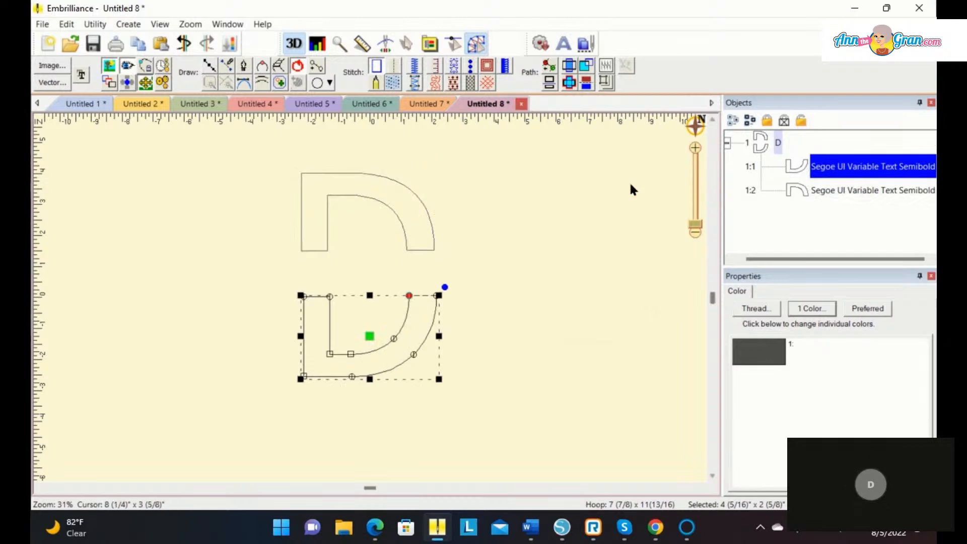
click(434, 65)
click(792, 192)
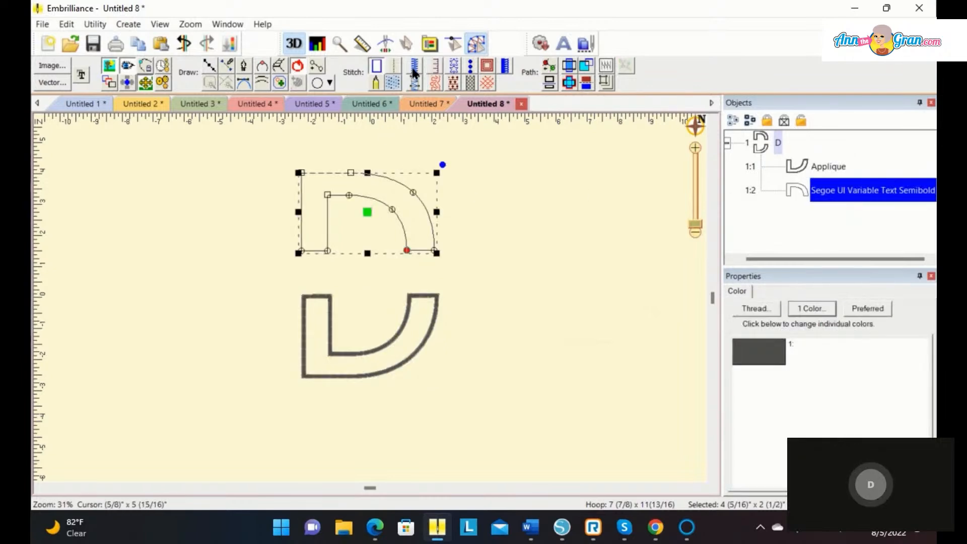
click(433, 65)
click(485, 245)
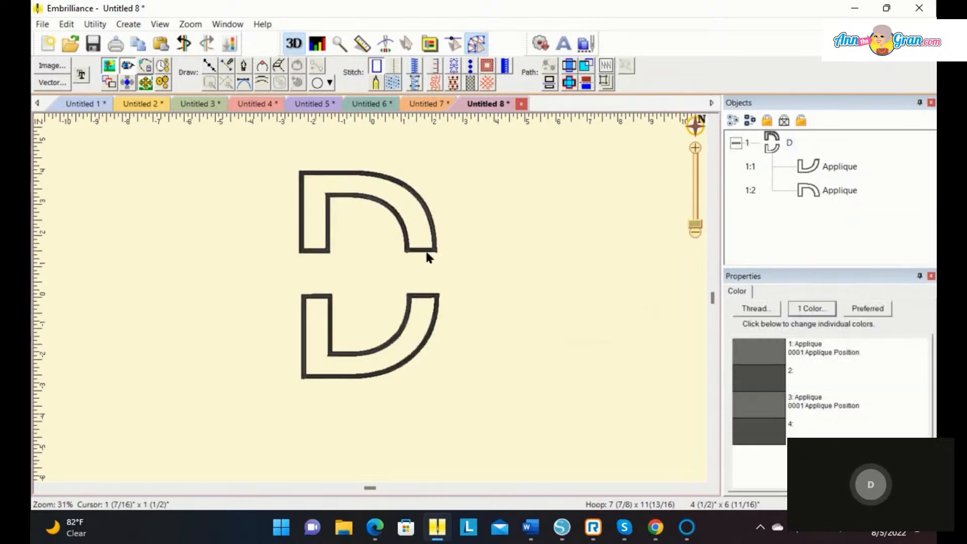
Add the family name as TrueType art in Segoe UI Variable Text Semibold and place it in the gap between the D halves
click(305, 267)
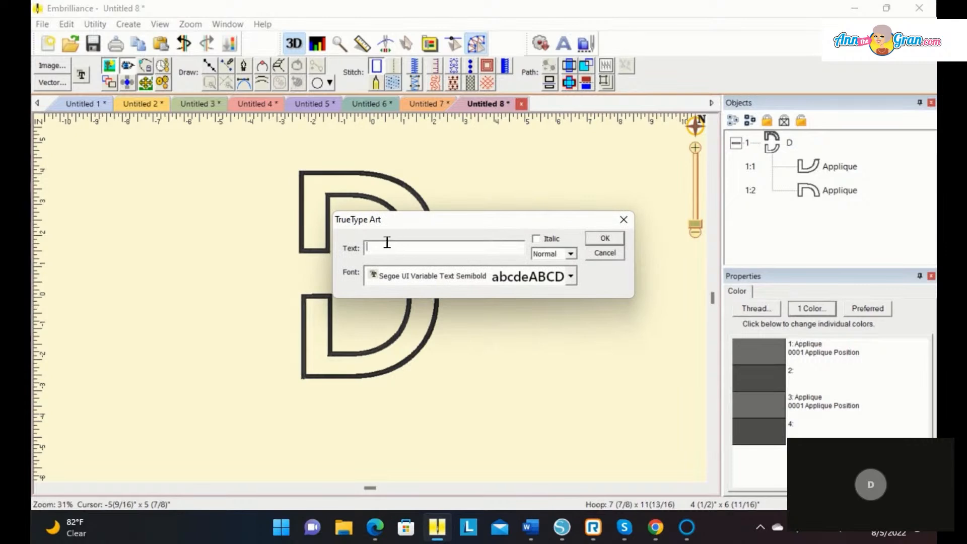
text(D)
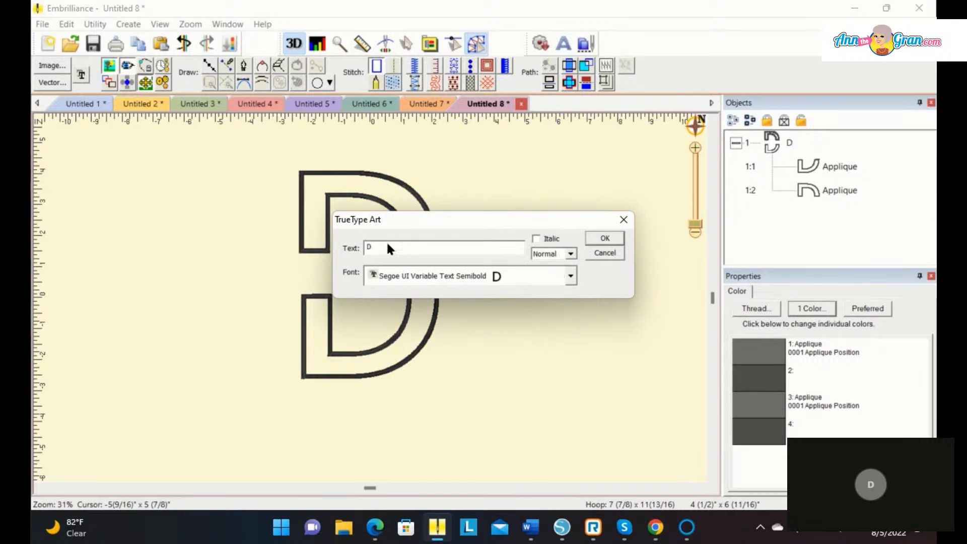
text(avidson)
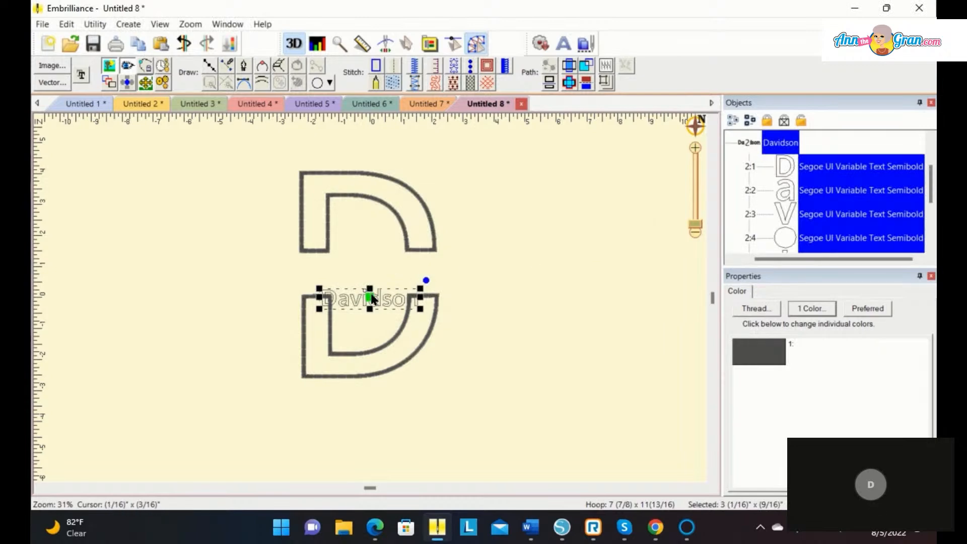
drag(370, 300, 367, 279)
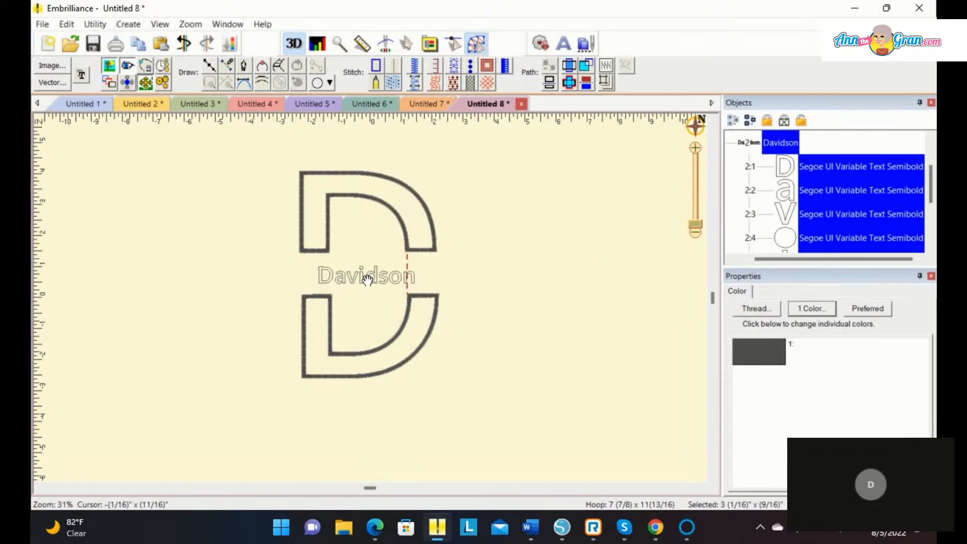
Enlarge the family name to about 5 1/2 by 1 inch and convert its letters to satin columns
drag(417, 286, 486, 339)
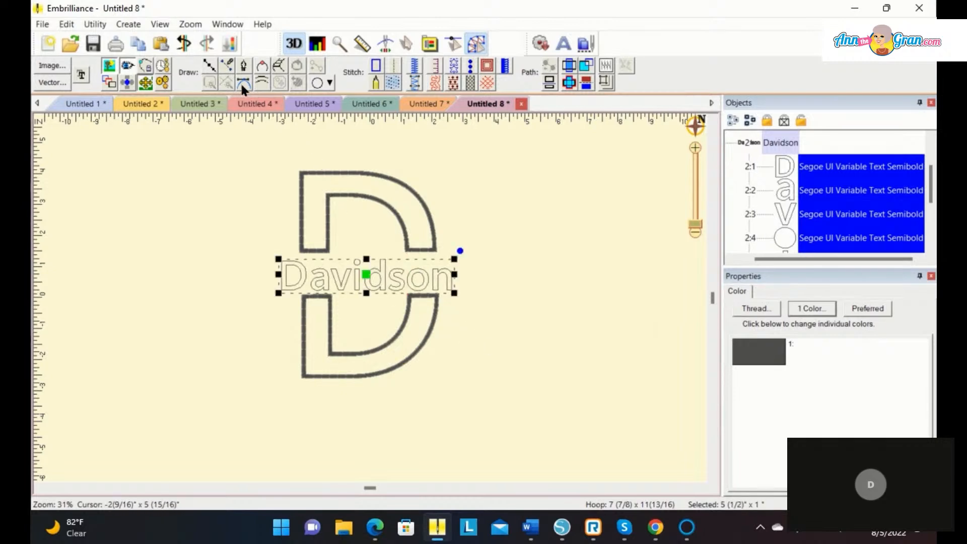
click(413, 83)
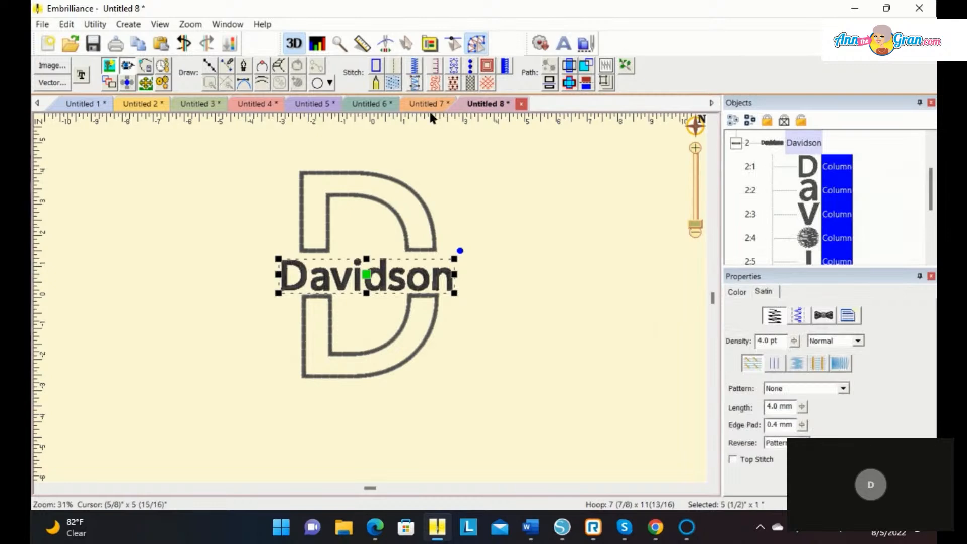
Start a new design page and draw a circle about 3 inches across in the upper-left area of the canvas
click(498, 245)
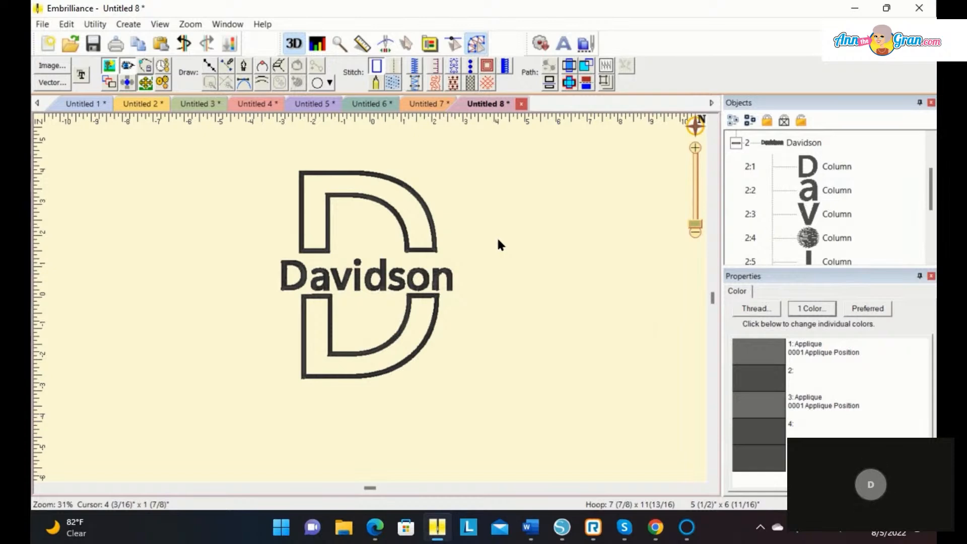
click(48, 44)
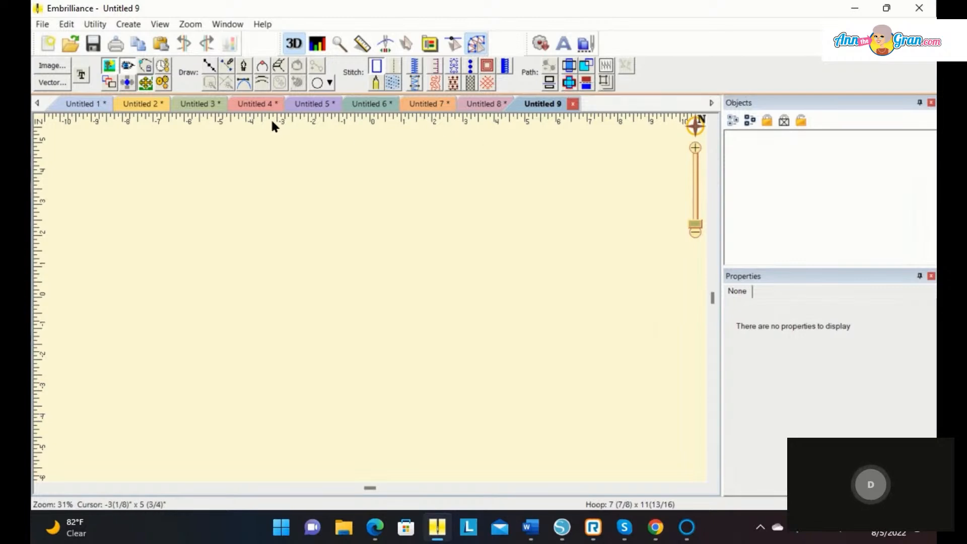
click(329, 83)
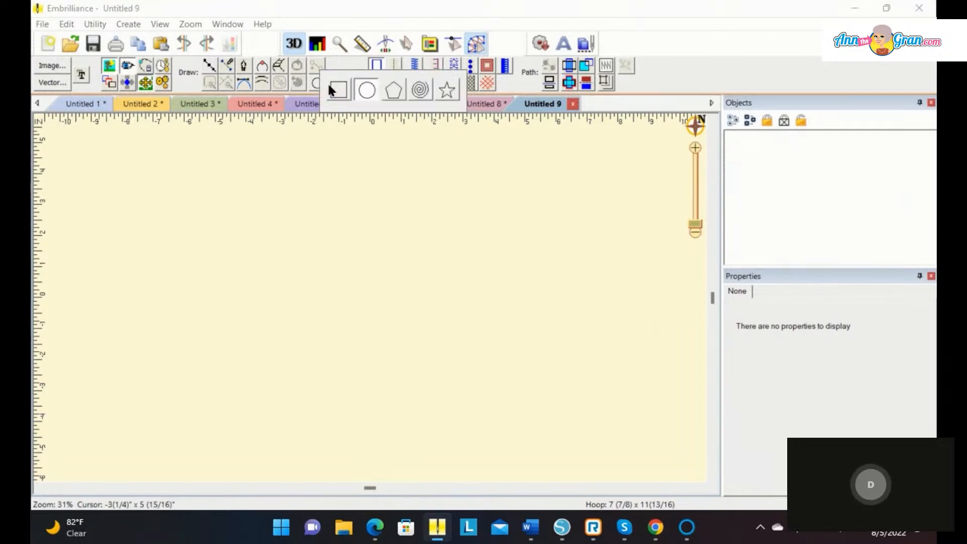
click(361, 95)
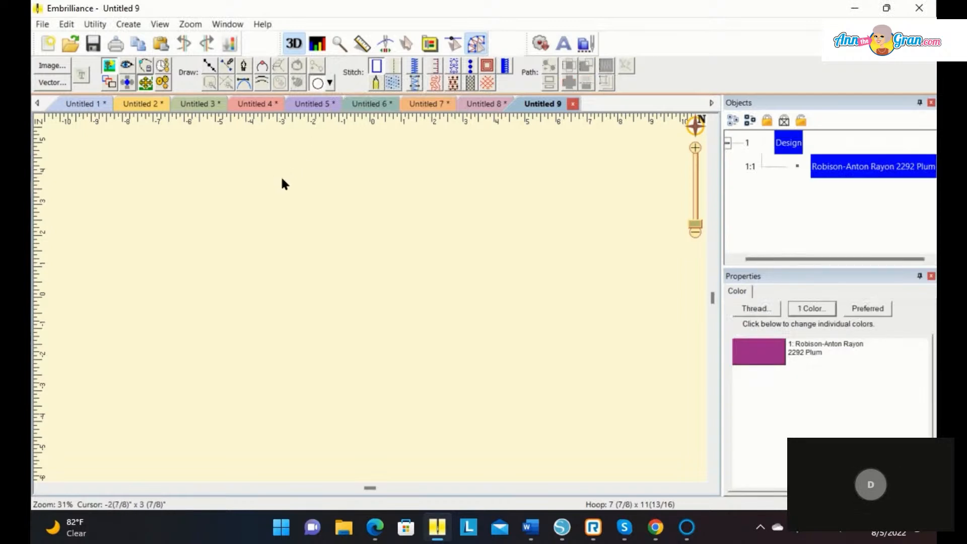
drag(271, 178, 364, 302)
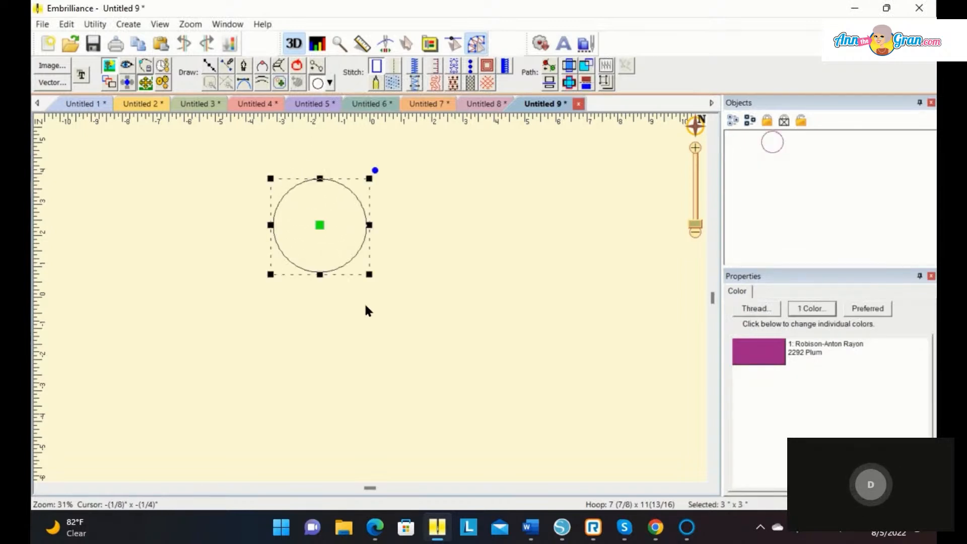
Draw a second circle about 3 15/16 inches across and move it so it overlaps the first circle's lower-right edge
click(331, 84)
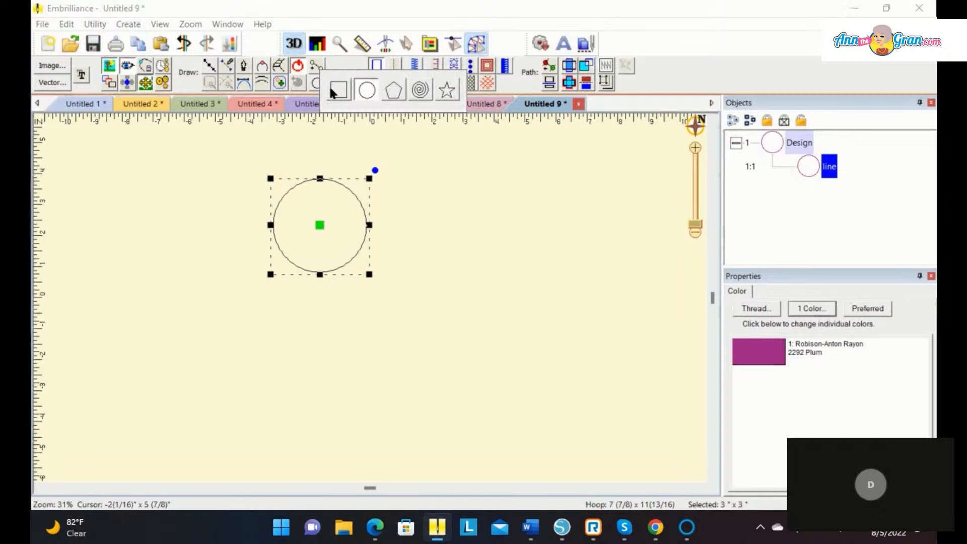
click(361, 91)
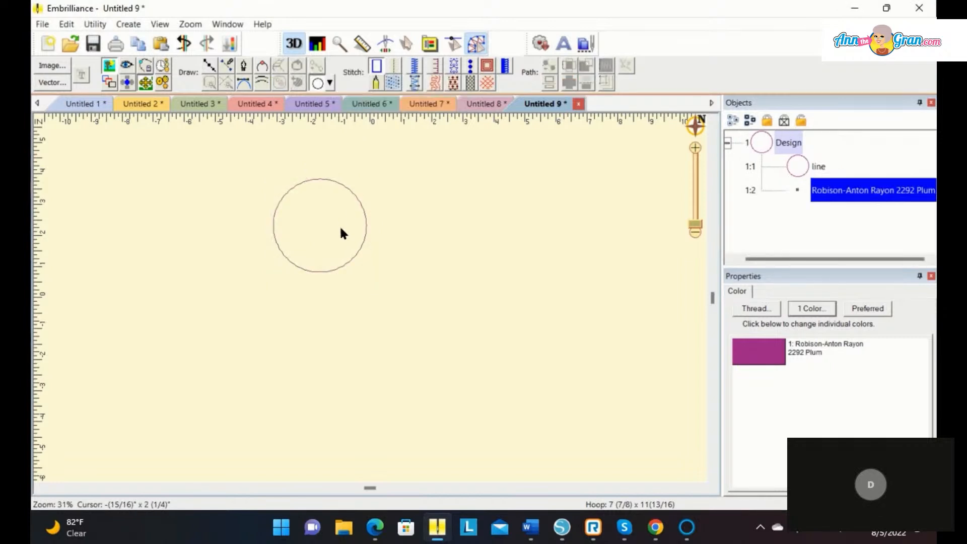
drag(373, 278, 464, 372)
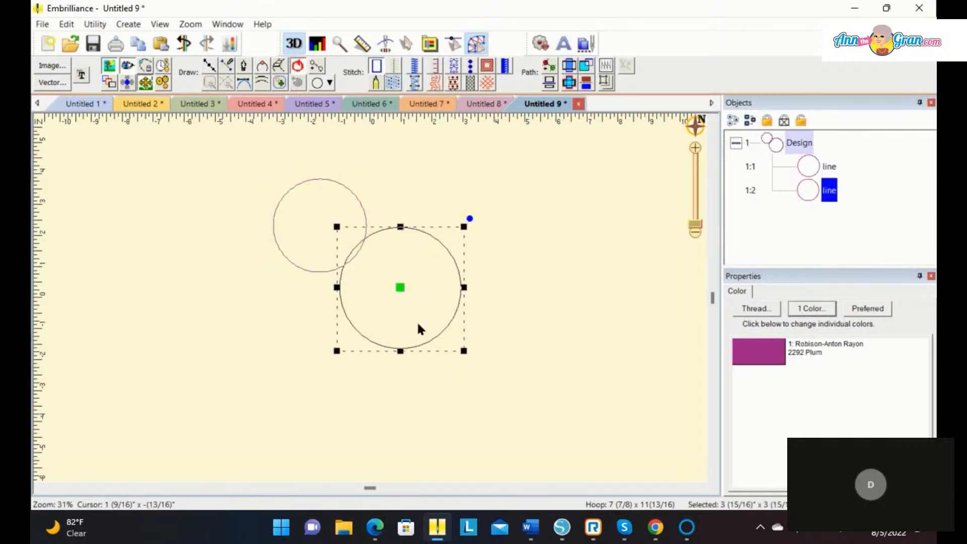
drag(397, 287, 385, 277)
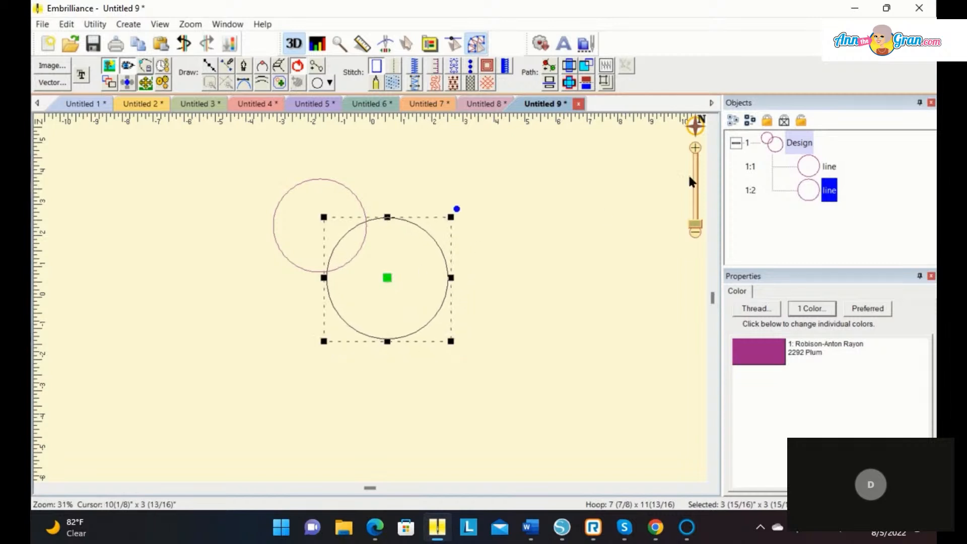
Create the intersection of the two circles and delete the lens-shaped result
click(731, 121)
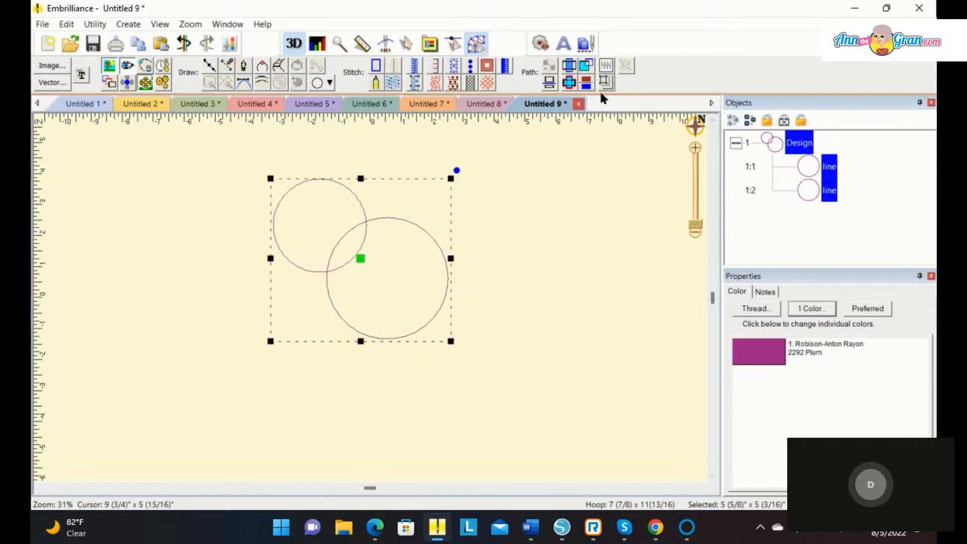
click(569, 69)
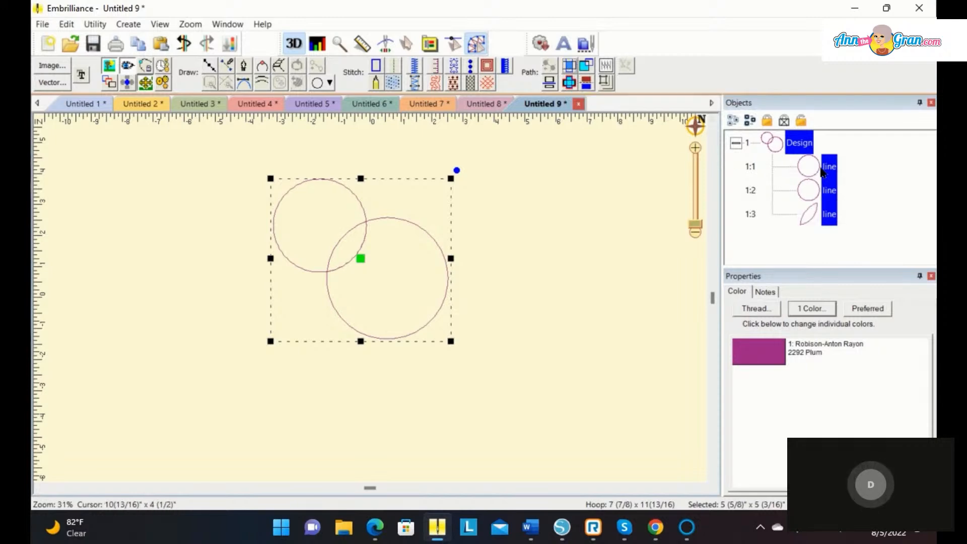
click(803, 226)
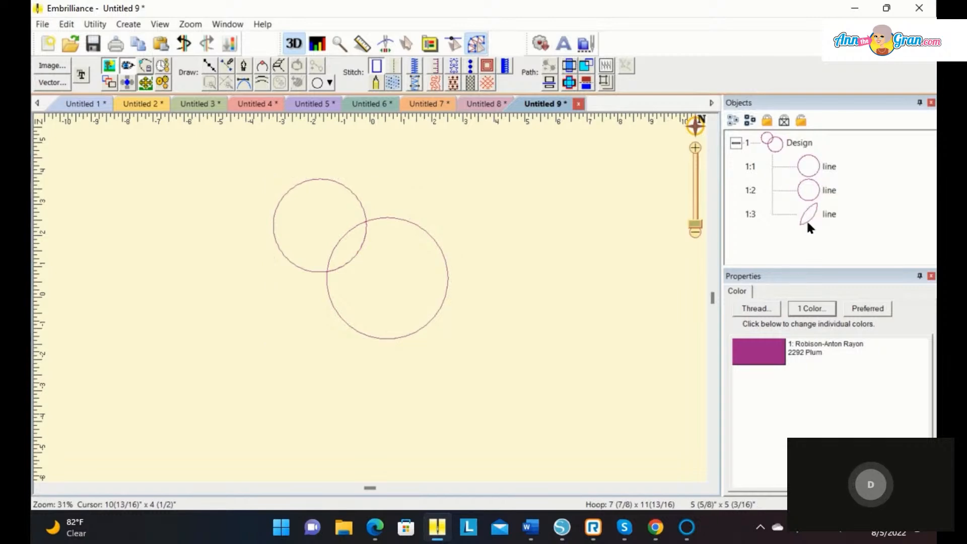
click(807, 222)
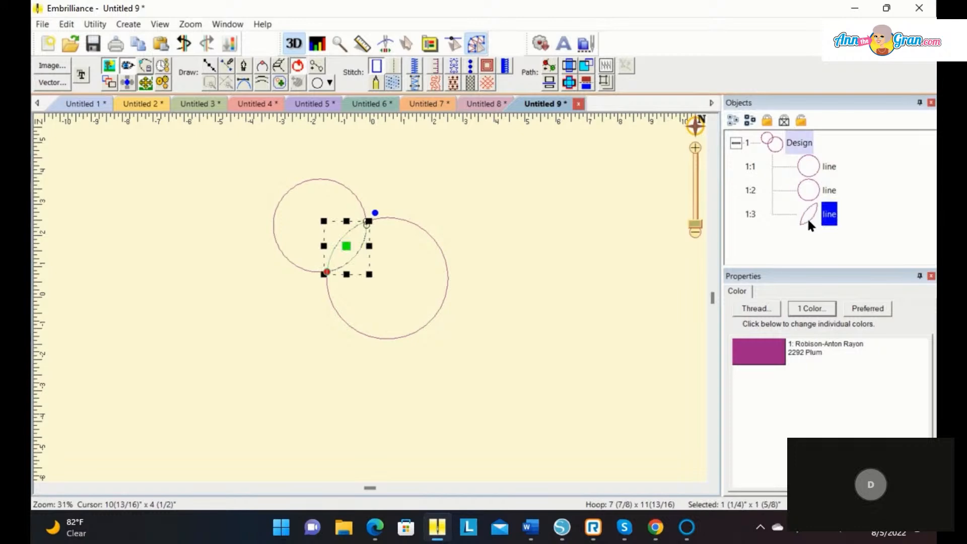
key(Delete)
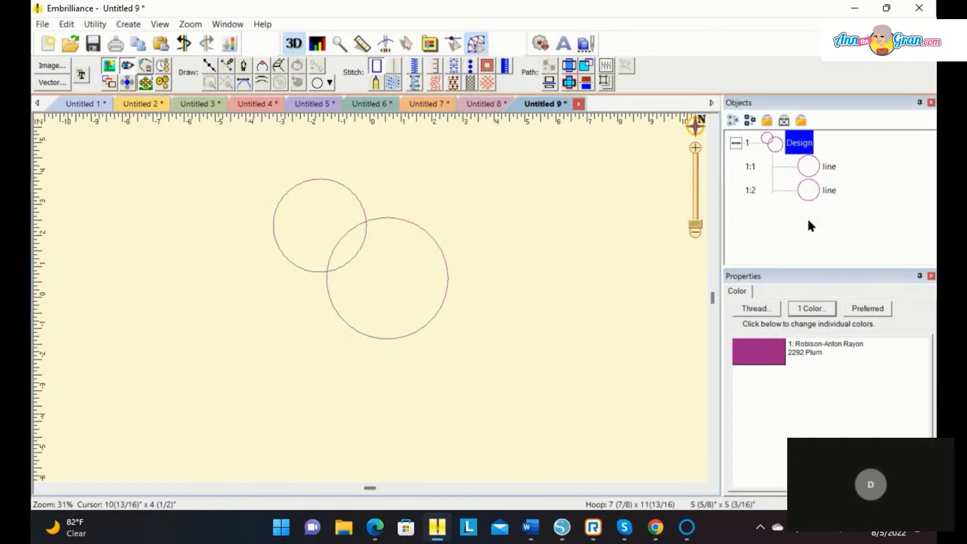
Draw a third circle about 3 1/2 inches across and move it up so it overlaps both existing circles
click(330, 84)
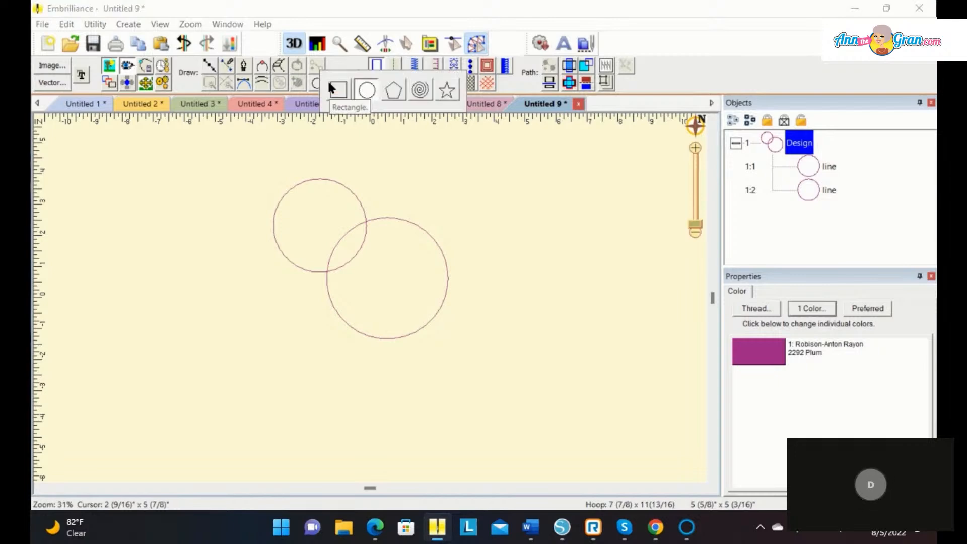
click(367, 89)
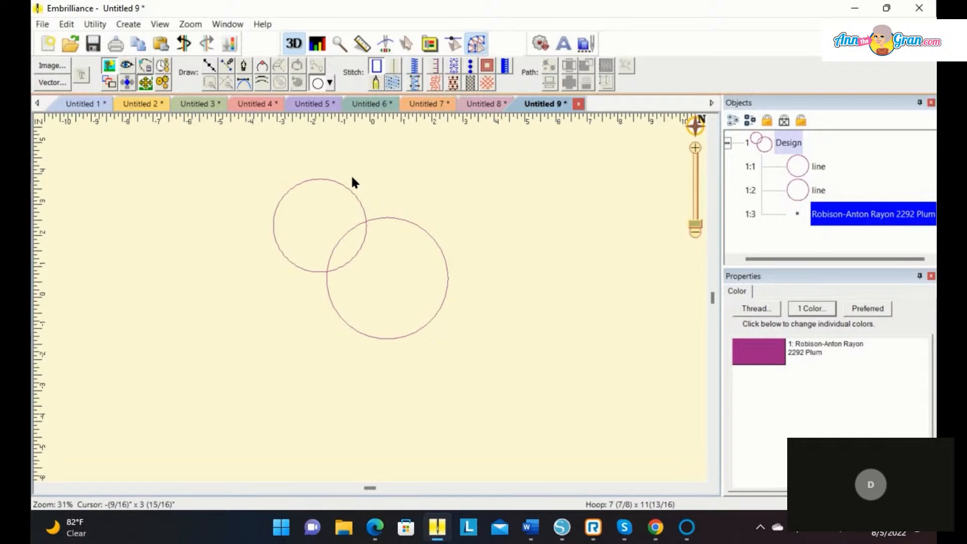
drag(352, 177, 458, 288)
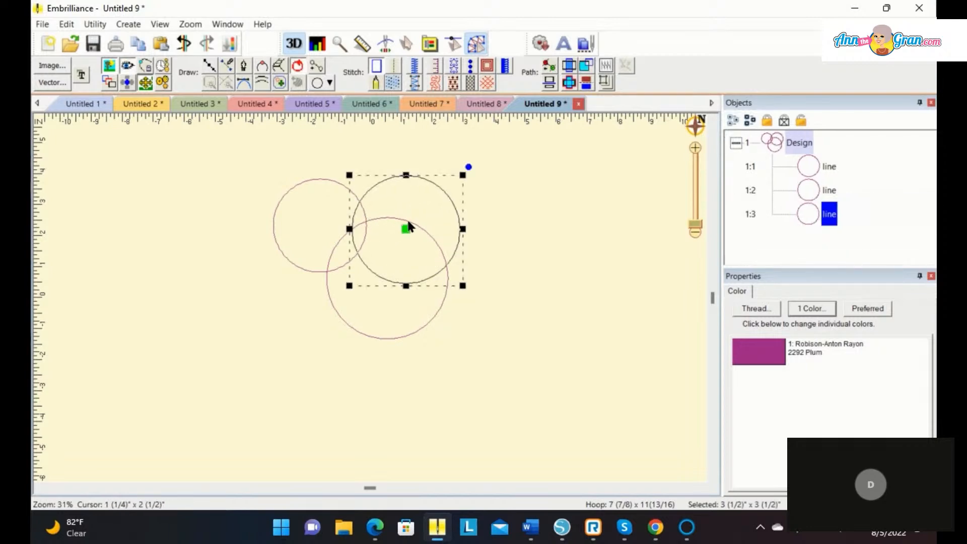
drag(406, 229, 391, 194)
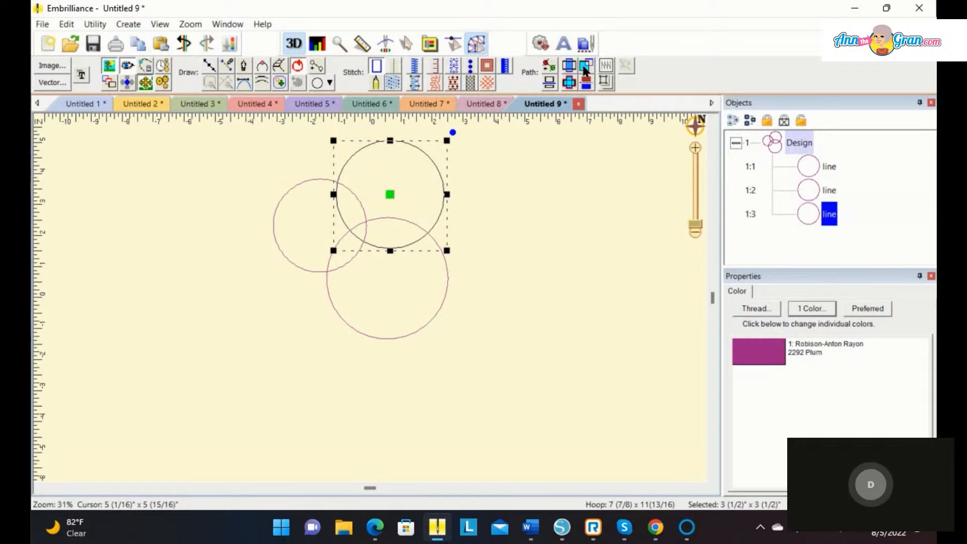
Apply the logical Subtract operation to all three circles and undo it
click(733, 120)
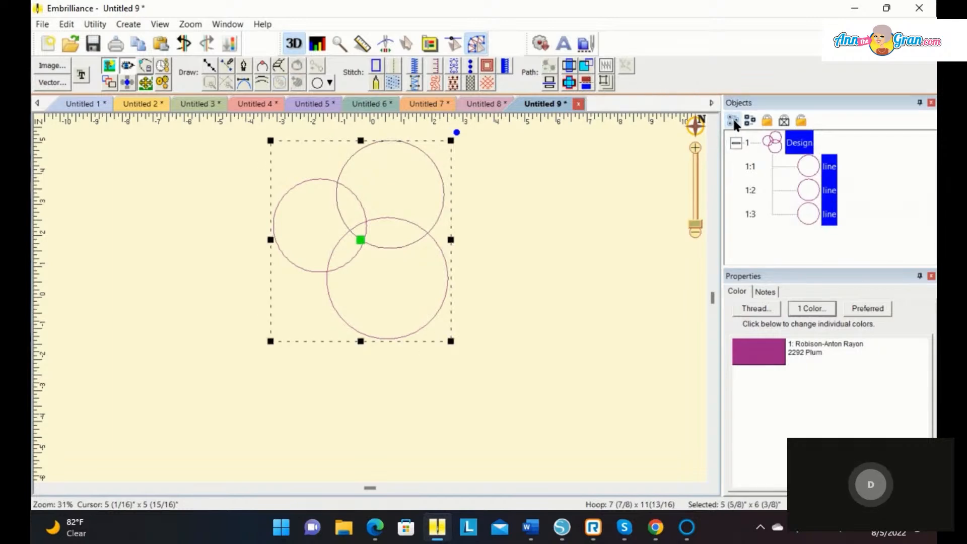
click(587, 70)
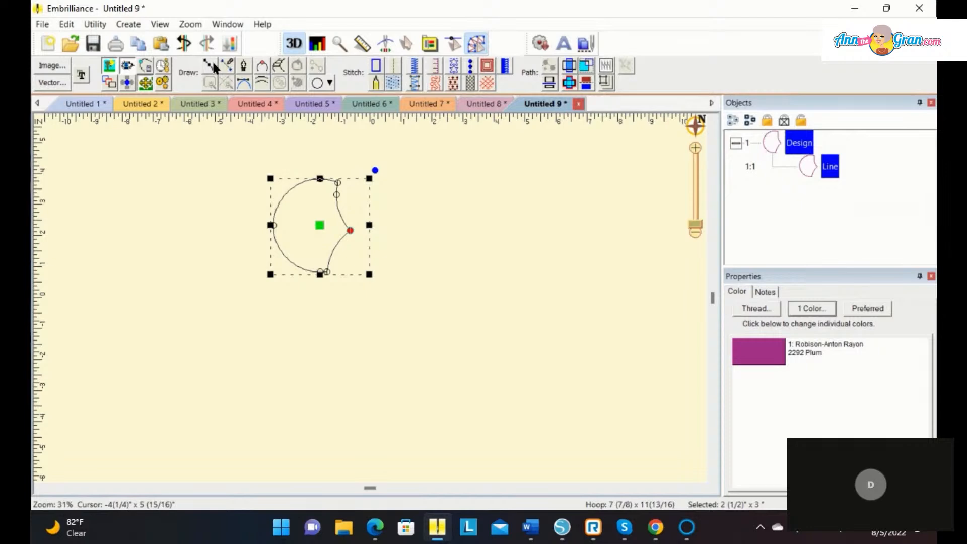
click(186, 44)
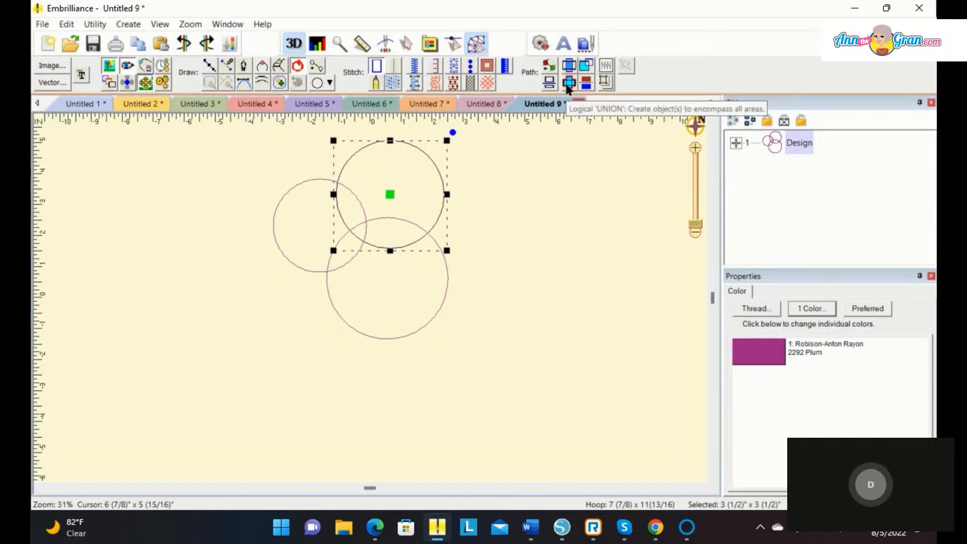
Create a logical Union of all three circles and delete the combined outline
click(732, 121)
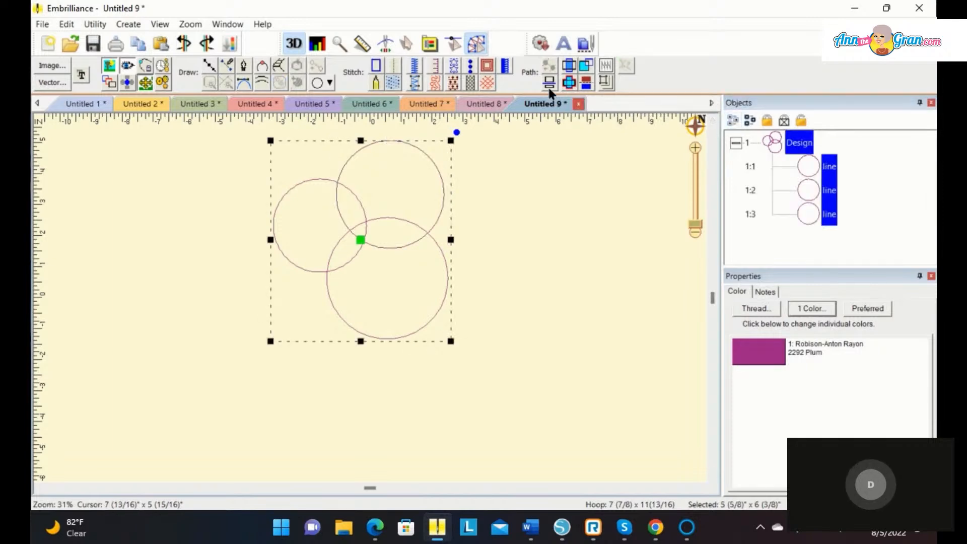
click(568, 85)
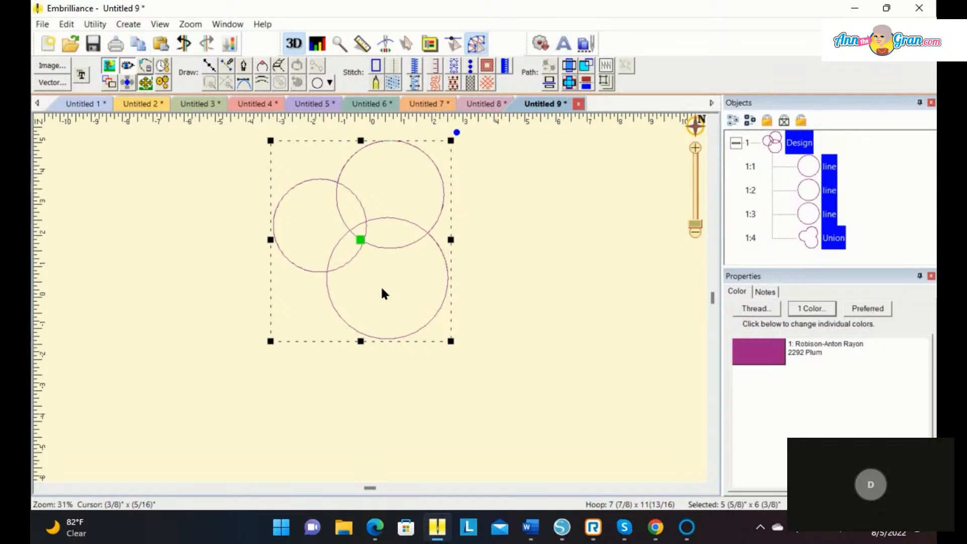
click(853, 226)
click(812, 244)
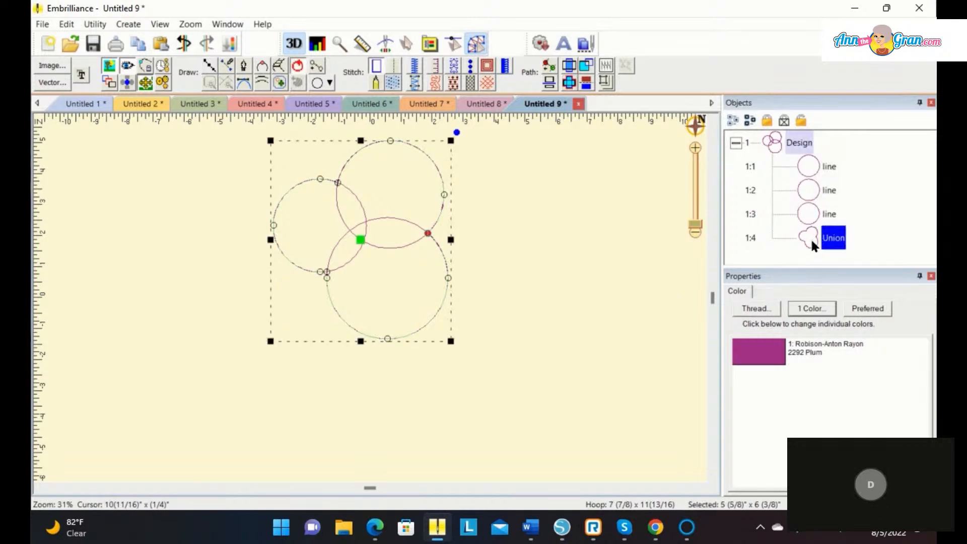
key(Delete)
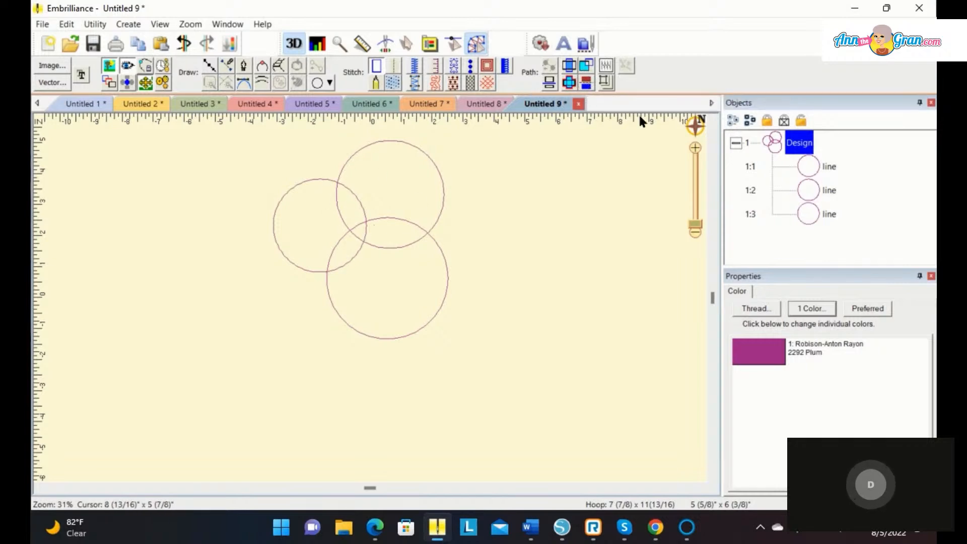
Trim the hidden overlaps from all three circles, keeping the last-drawn circle whole and cutting the two beneath it
click(729, 121)
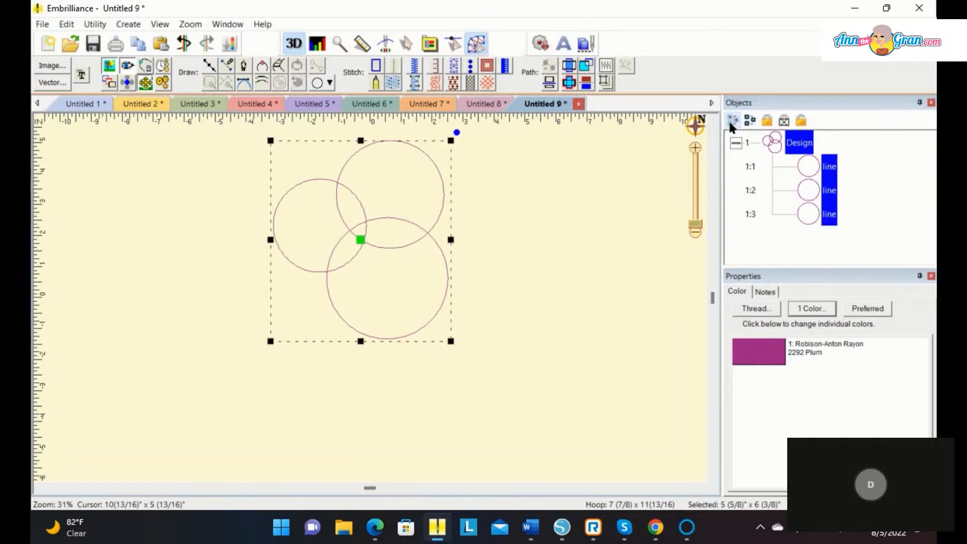
click(586, 84)
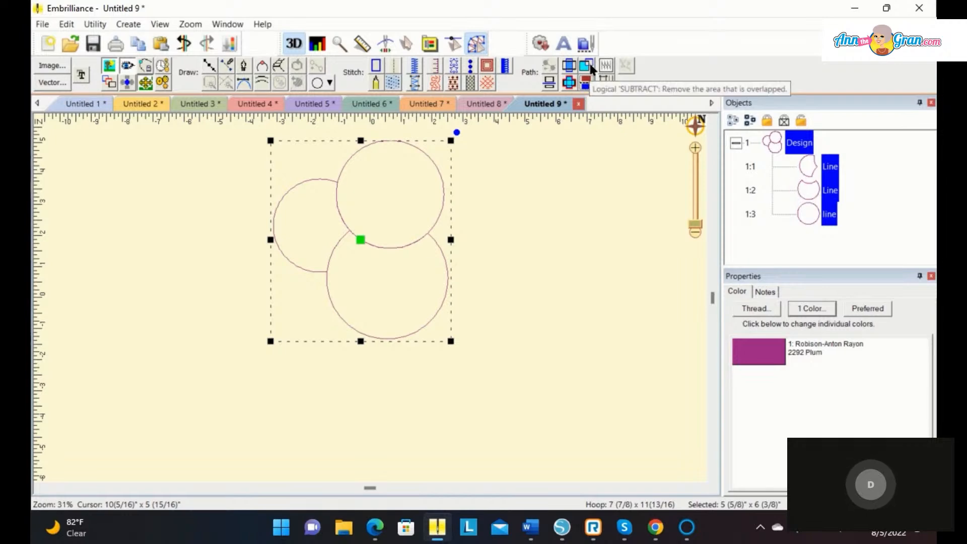
Start a new design page and add lettering in the London #1 2 inch Stitchtopia font
click(46, 43)
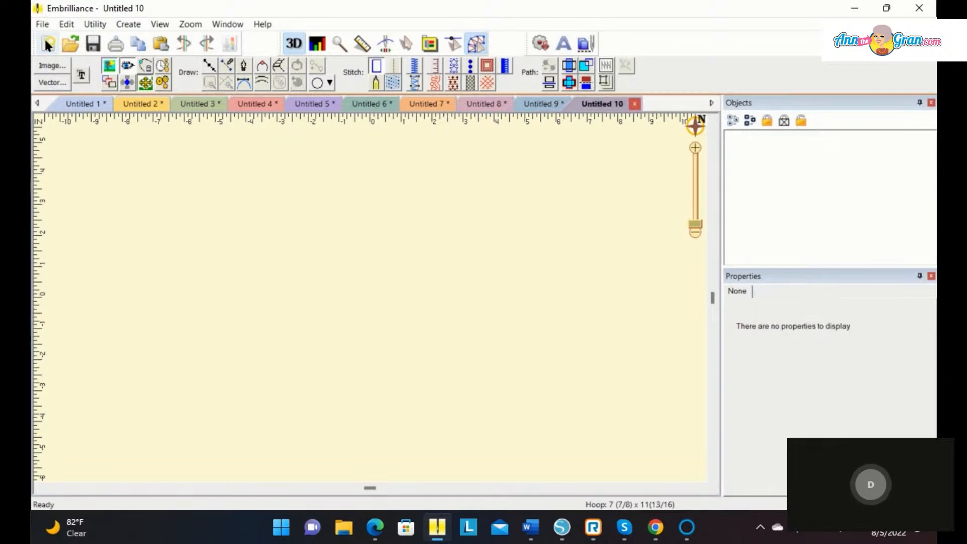
click(563, 44)
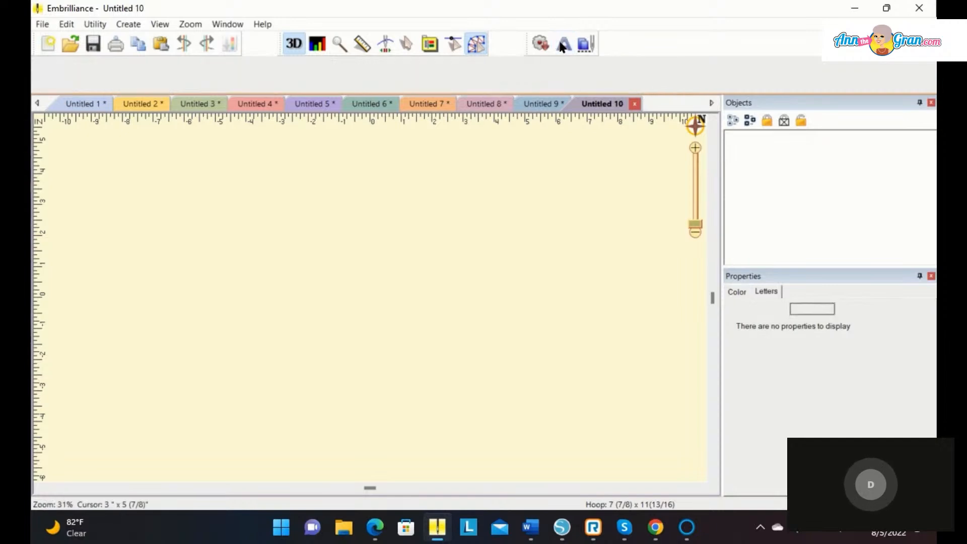
click(910, 360)
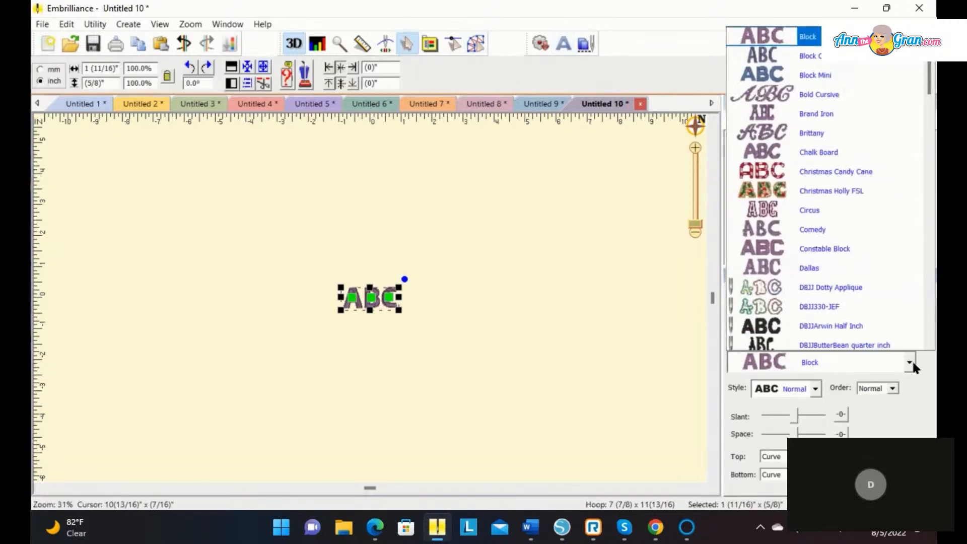
scroll(899, 343, down, 2)
scroll(899, 344, down, 6)
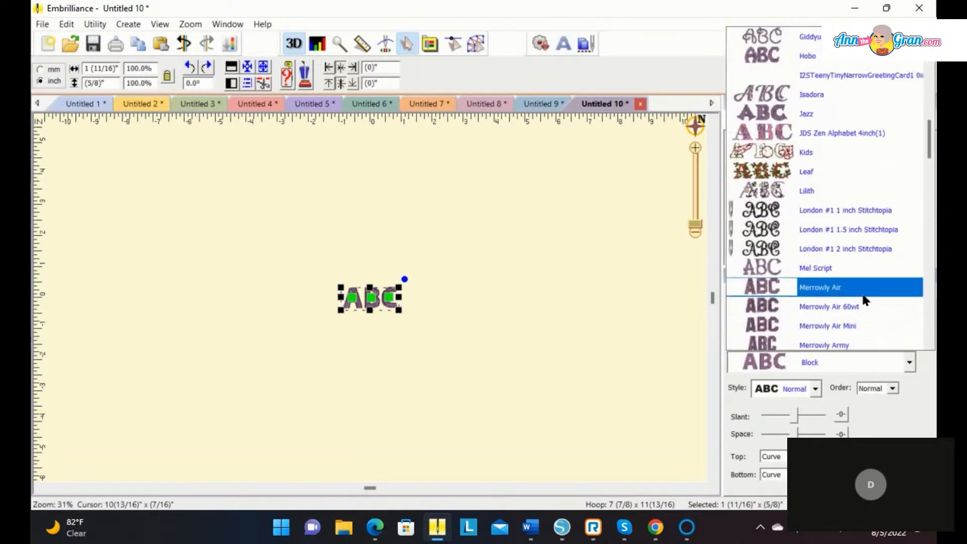
click(817, 255)
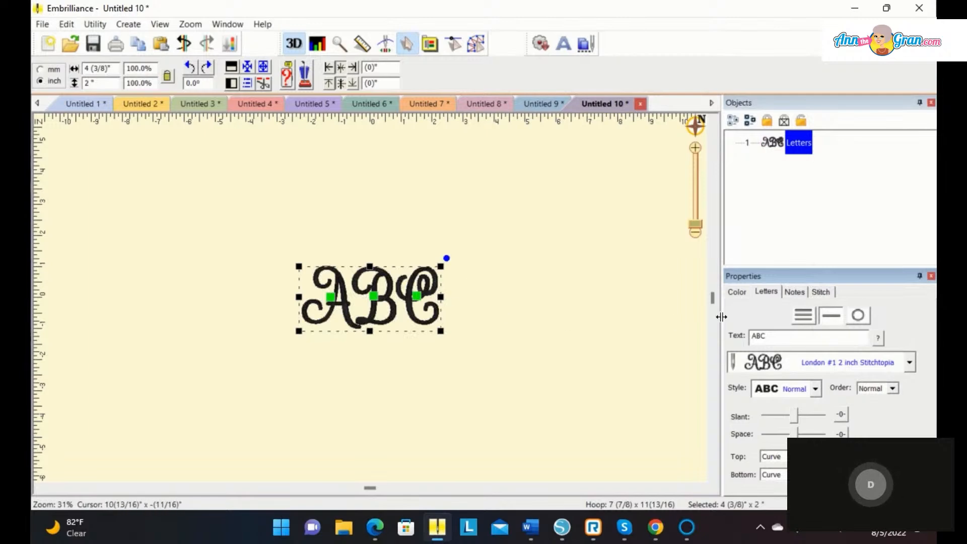
Replace the lettering text with the first name, enlarge it to about 6 1/2 by 3 5/8 inches, and return to digitizing mode
drag(770, 336, 743, 333)
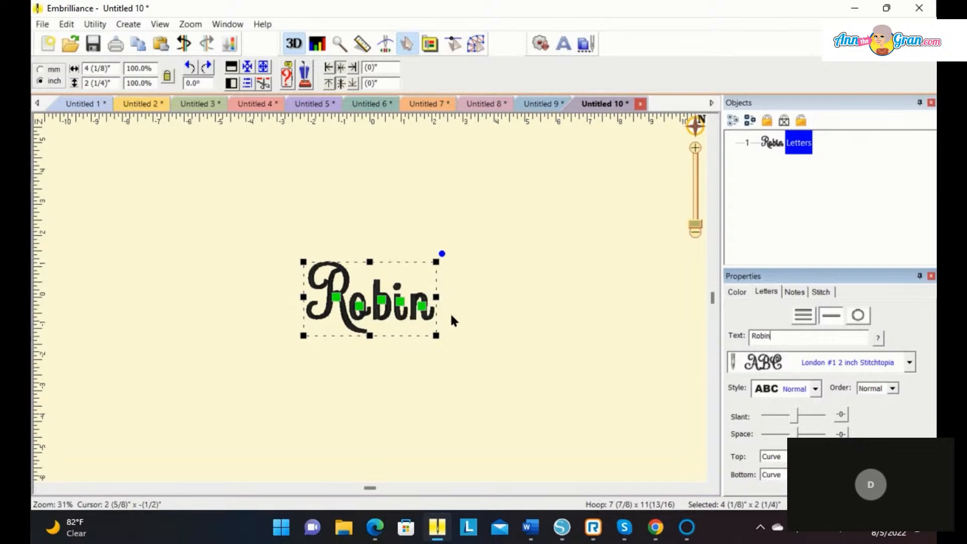
drag(433, 332, 474, 372)
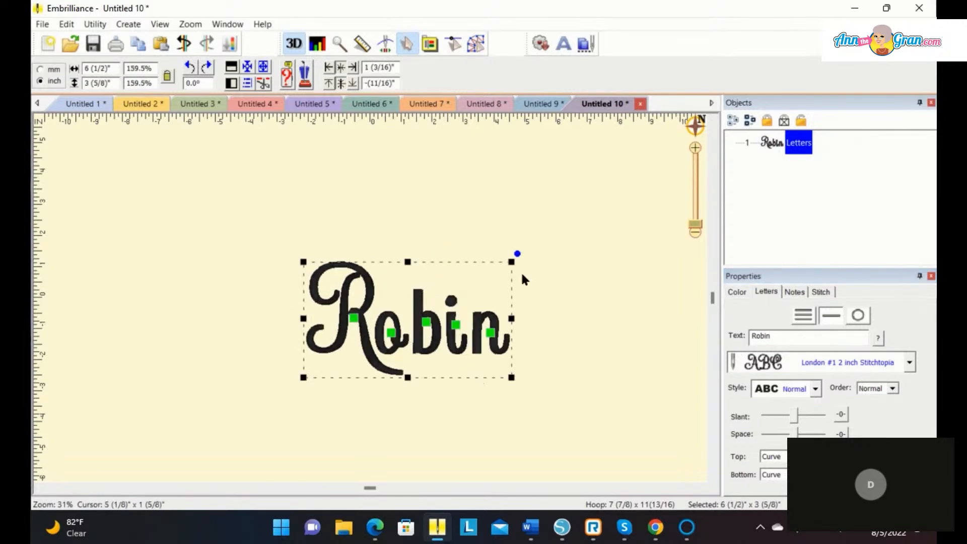
click(476, 44)
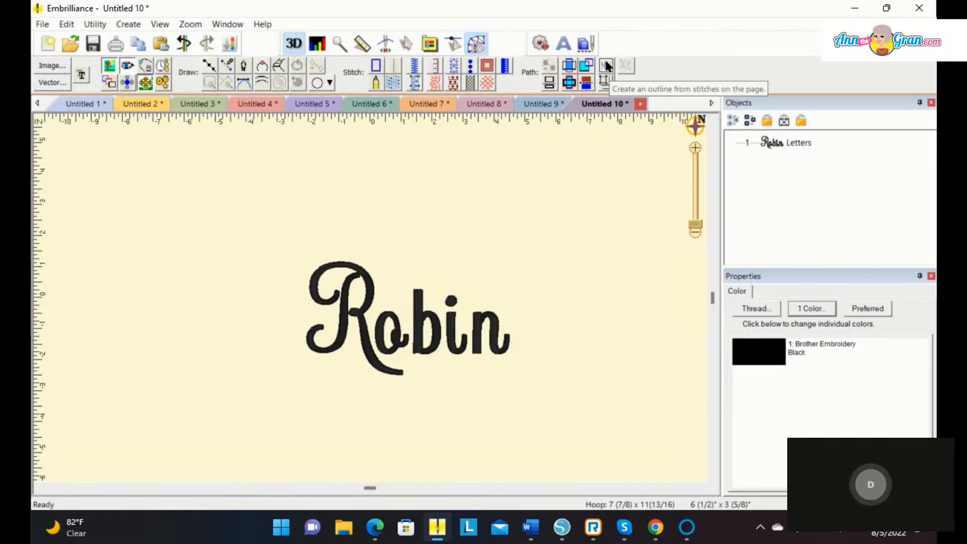
Create an outline from the script lettering's stitches and expand the object list to review its individual letter shapes
click(733, 121)
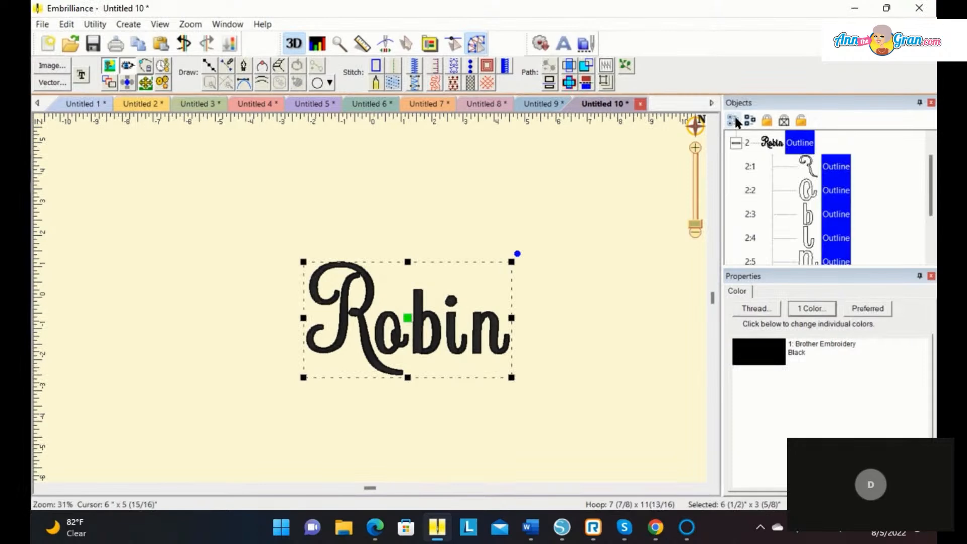
drag(932, 178, 934, 209)
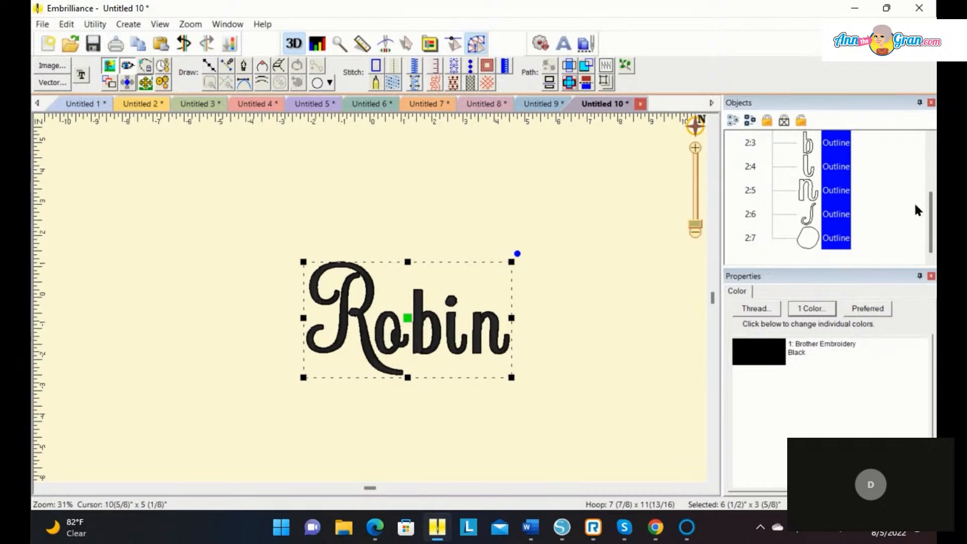
drag(930, 222, 927, 178)
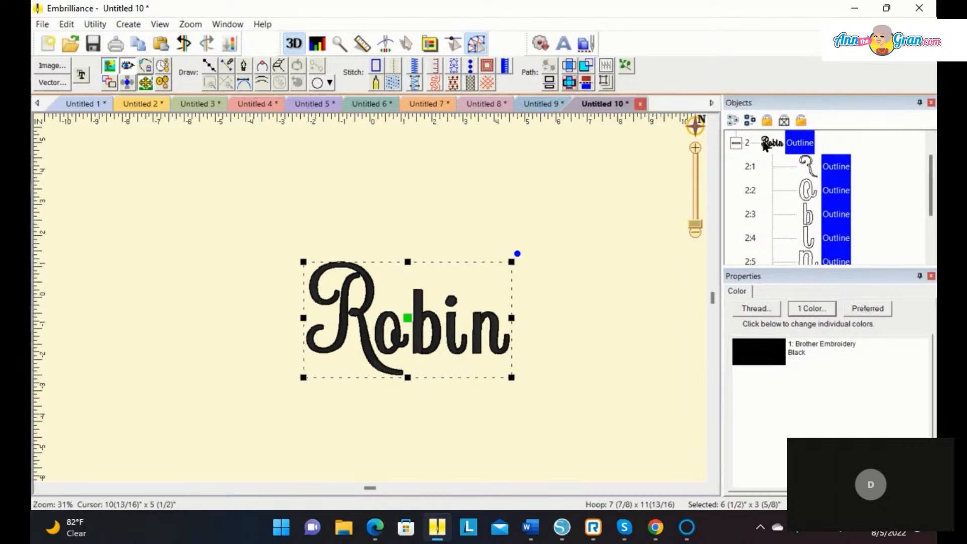
scroll(763, 145, up, 1)
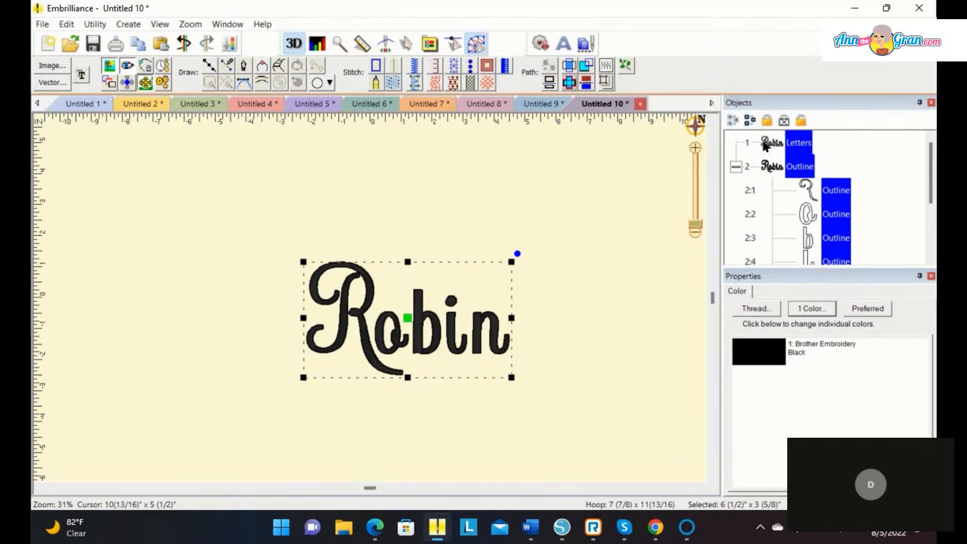
Try to create a logical Union of the script name's letter outlines and check the object list
click(569, 85)
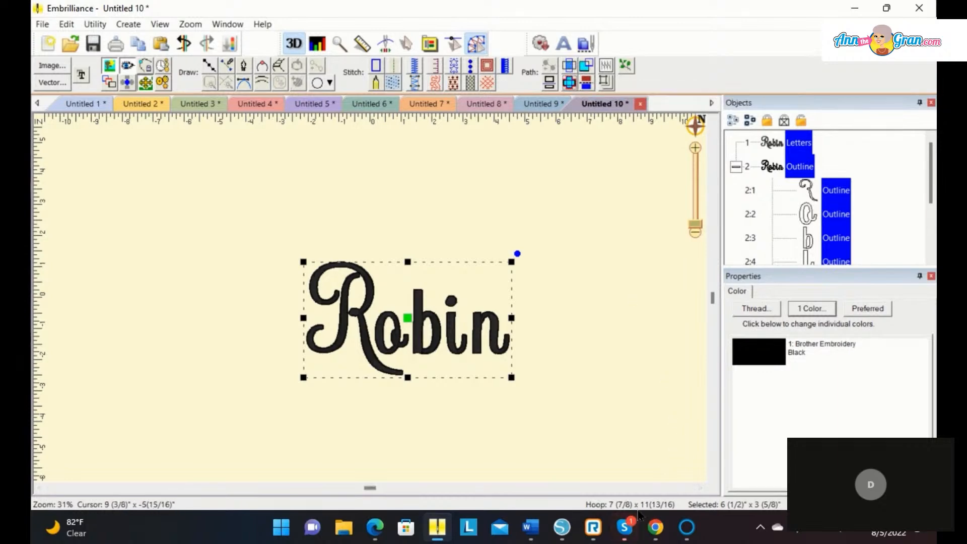
click(570, 83)
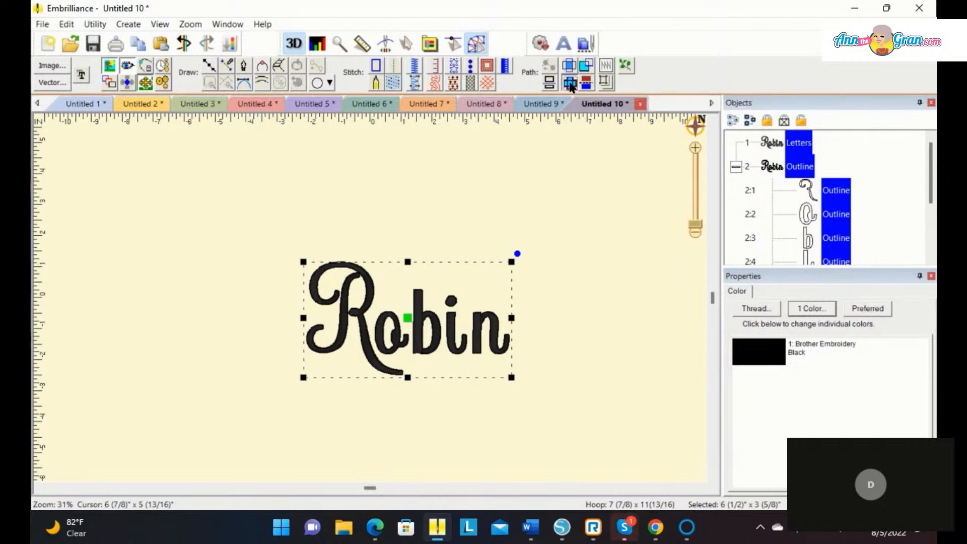
drag(932, 184, 935, 233)
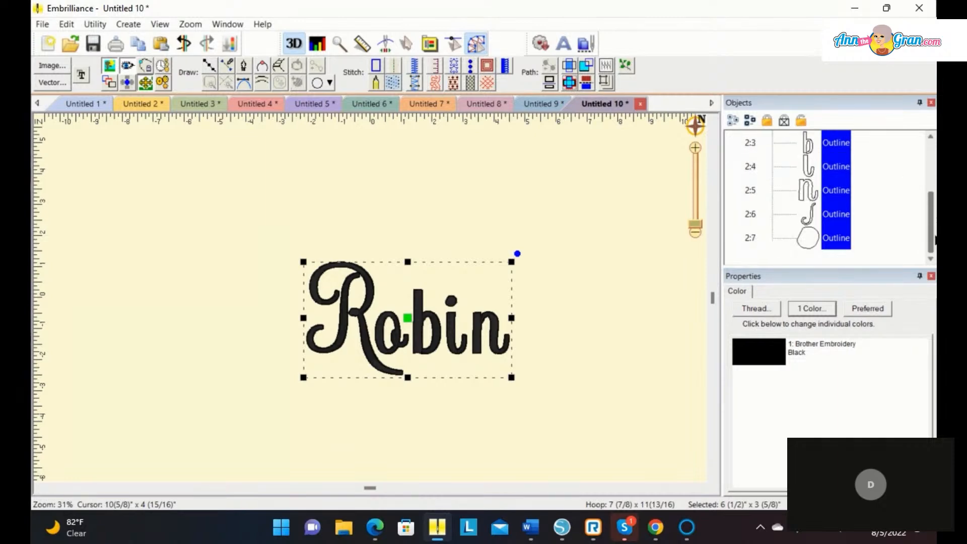
Start a new design page and add lettering in the DBJJFrederick quarter inch font
click(47, 36)
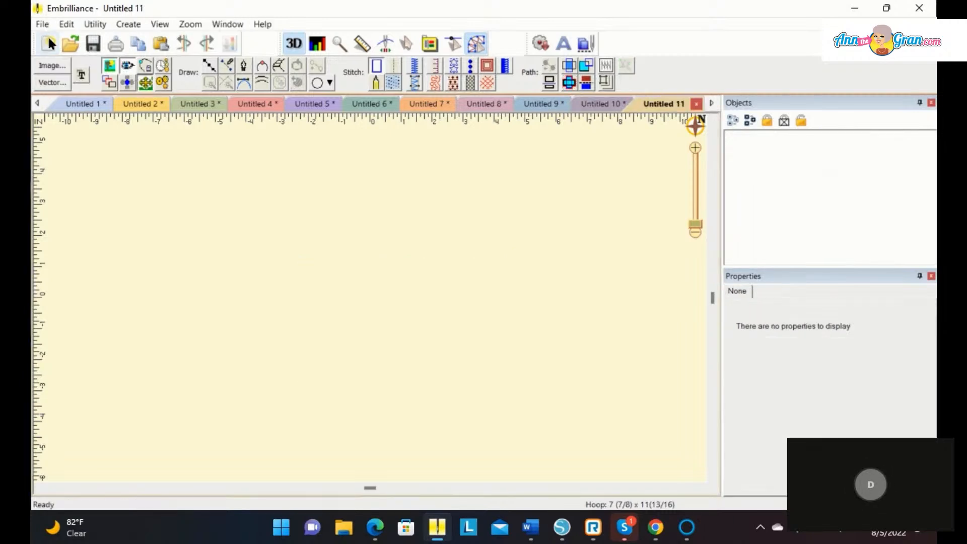
click(564, 44)
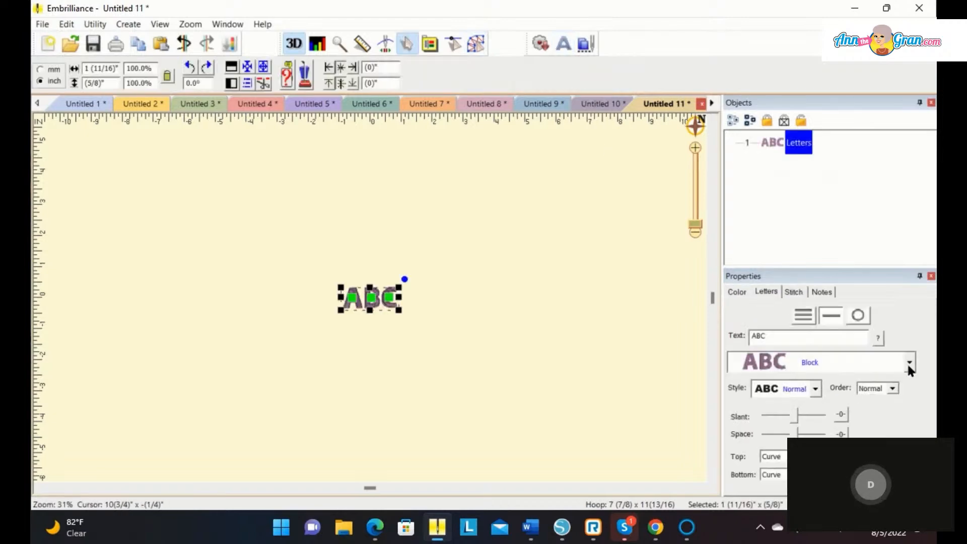
click(909, 363)
scroll(875, 304, down, 2)
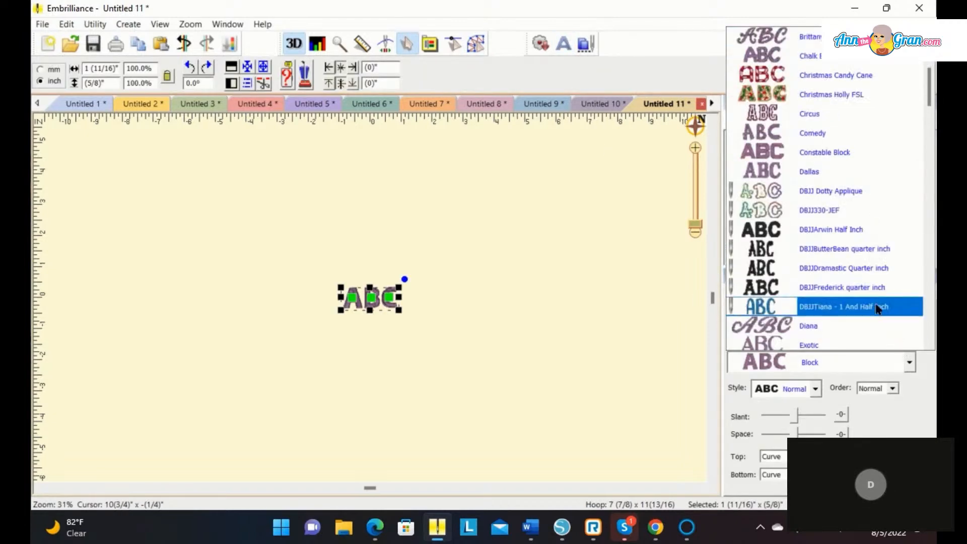
click(838, 288)
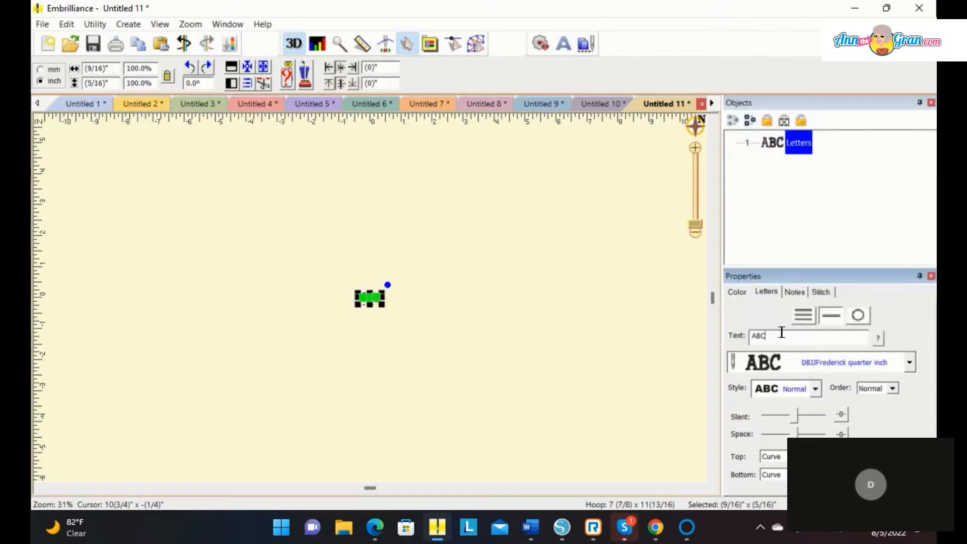
Replace the lettering text with a first name and enlarge it to about 2 5/16 by 11/16 inches
drag(767, 335, 744, 336)
text(Debbie)
click(378, 301)
drag(383, 305, 408, 342)
click(485, 376)
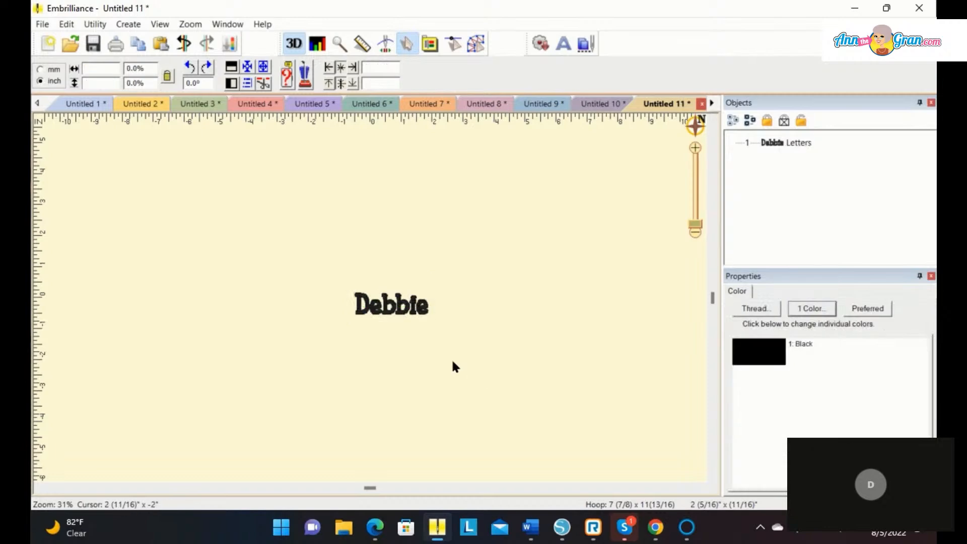
click(425, 315)
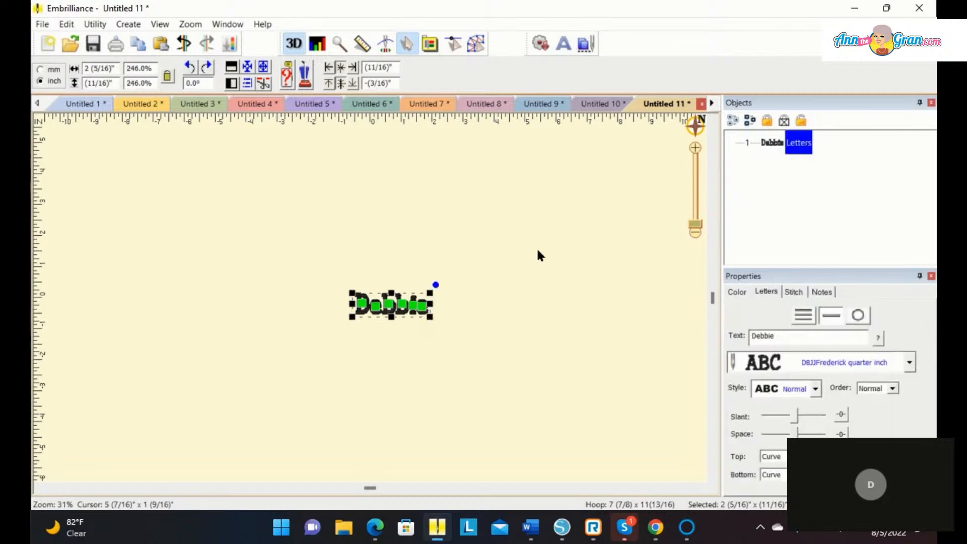
Create an outline from the new lettering's stitches in digitizing mode and expand it into its separate letter shapes
drag(694, 225, 693, 213)
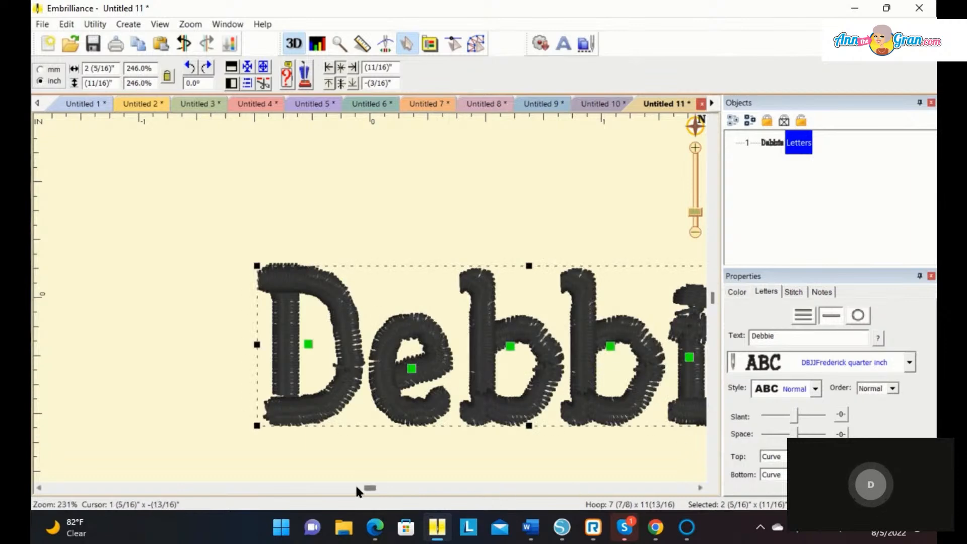
drag(369, 489, 416, 491)
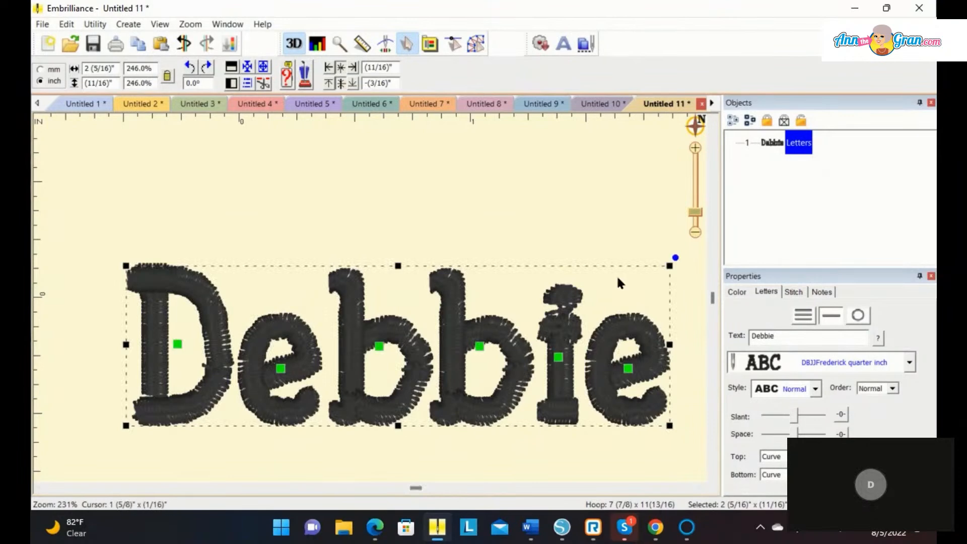
click(474, 40)
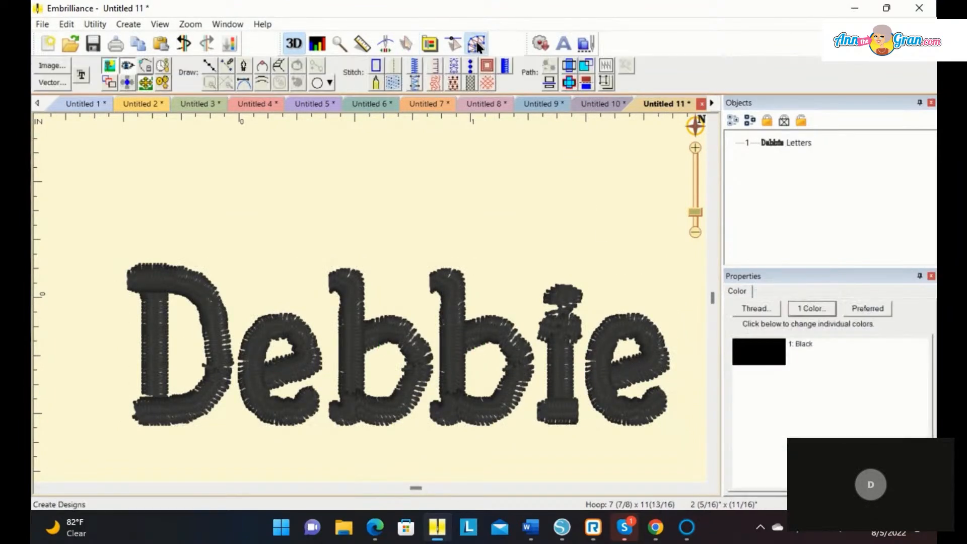
click(606, 68)
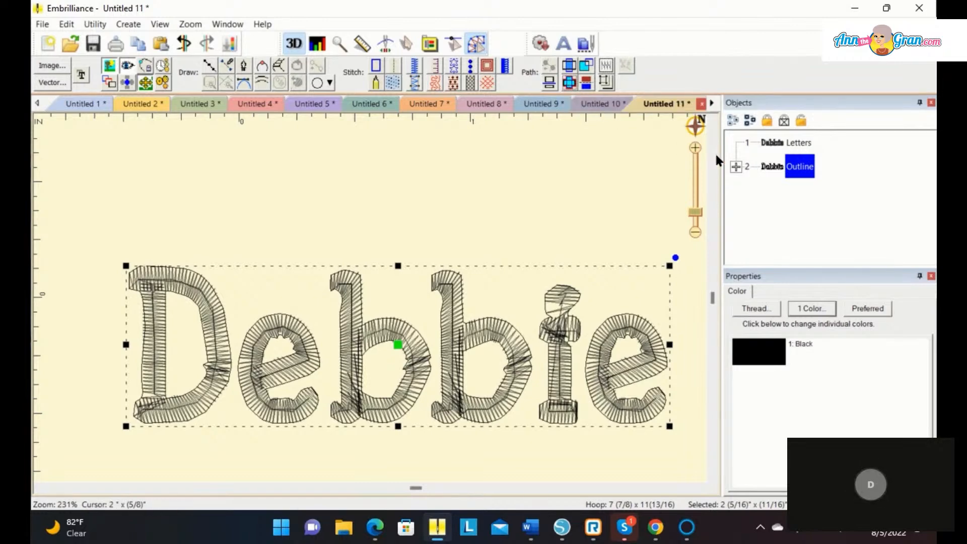
click(735, 166)
drag(932, 192, 933, 220)
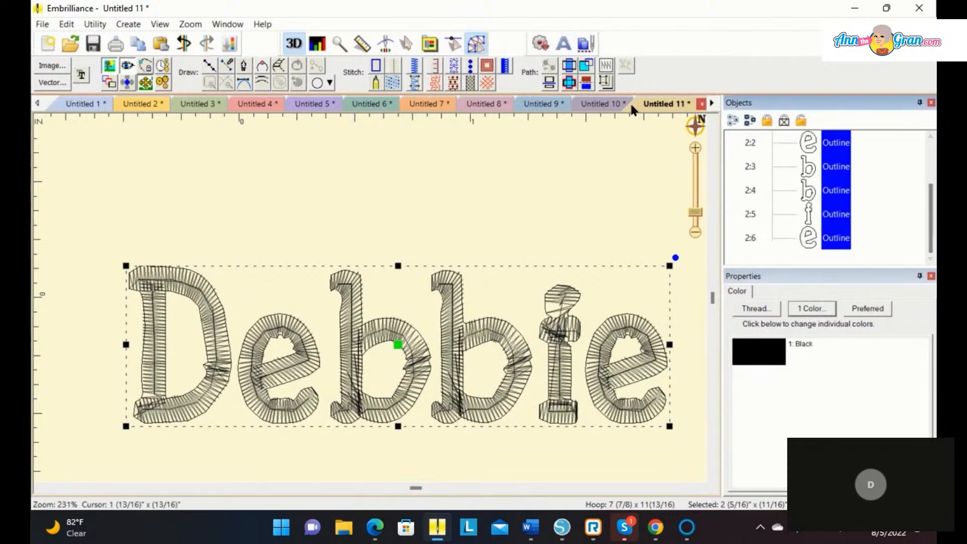
Inflate the letter outlines by 4.0 mm with softened corners and the holes removed
click(604, 82)
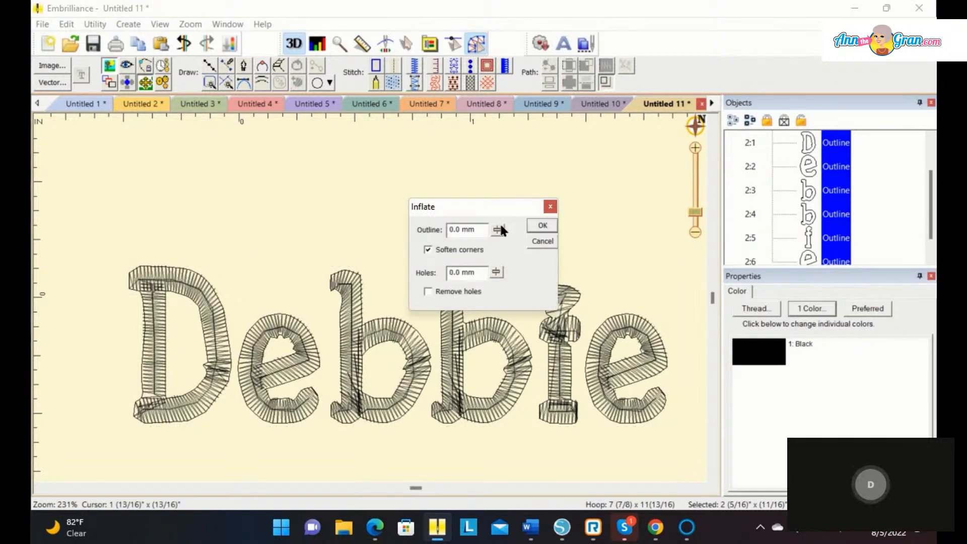
mouse_move(499, 227)
mouse_down()
mouse_move(500, 259)
mouse_move(510, 222)
mouse_move(496, 216)
mouse_move(501, 242)
mouse_up()
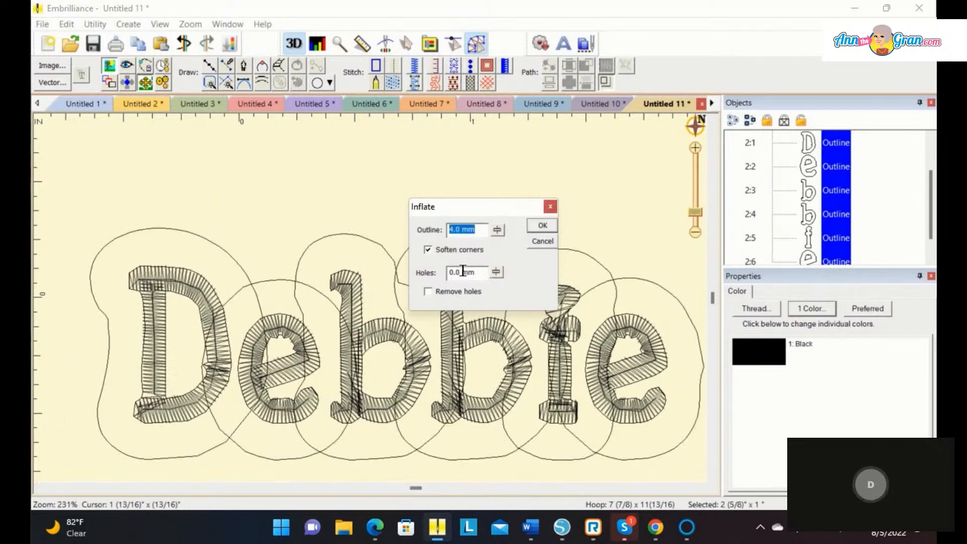
click(427, 289)
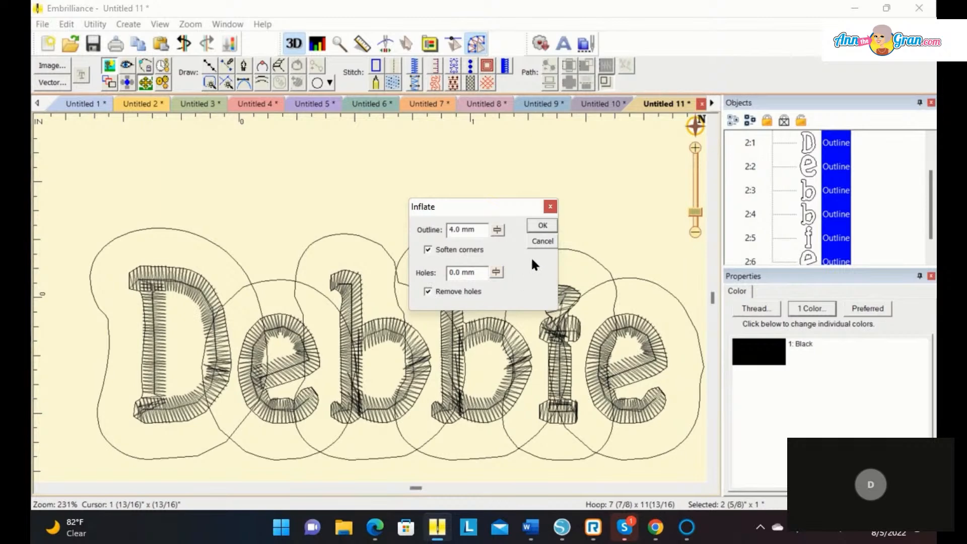
click(549, 226)
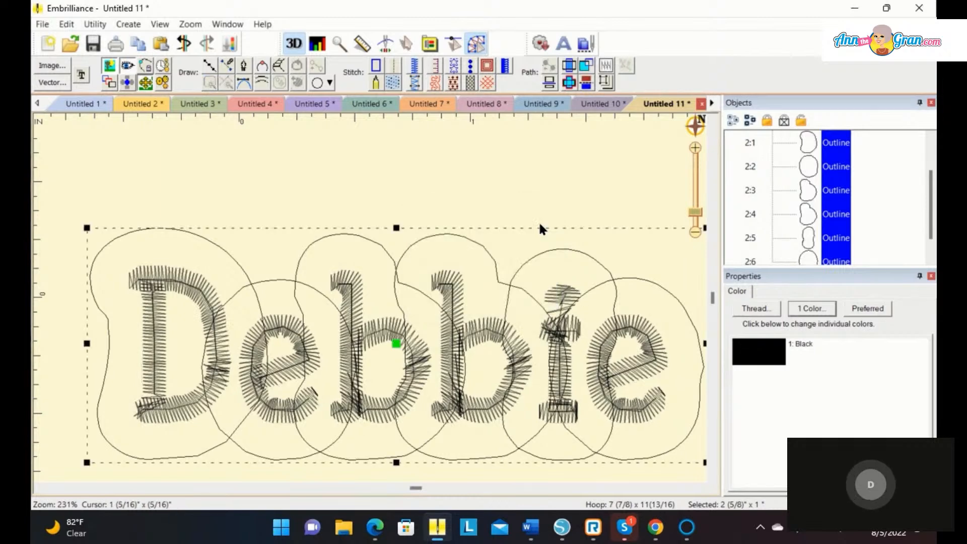
Create a logical Union of the inflated letter outlines and select the last separate letter outline
click(570, 84)
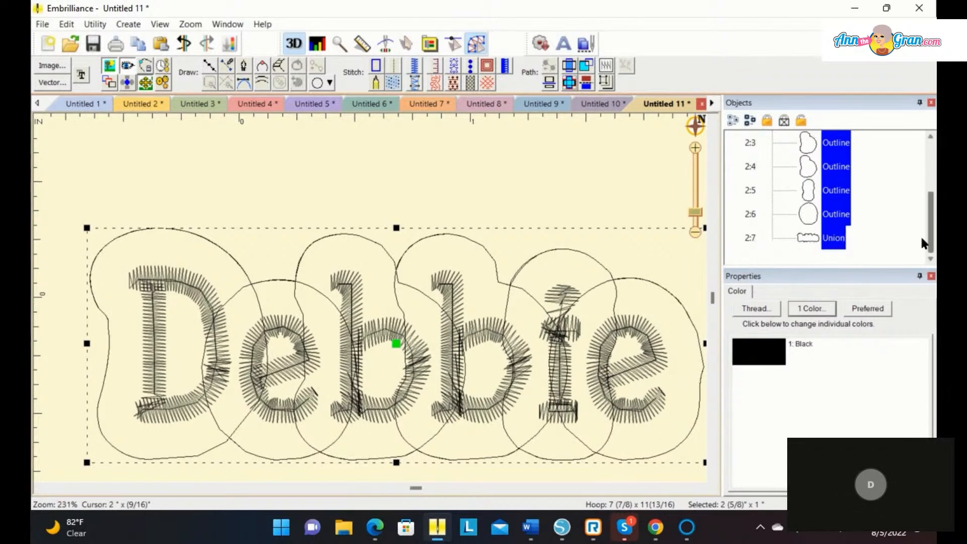
click(831, 238)
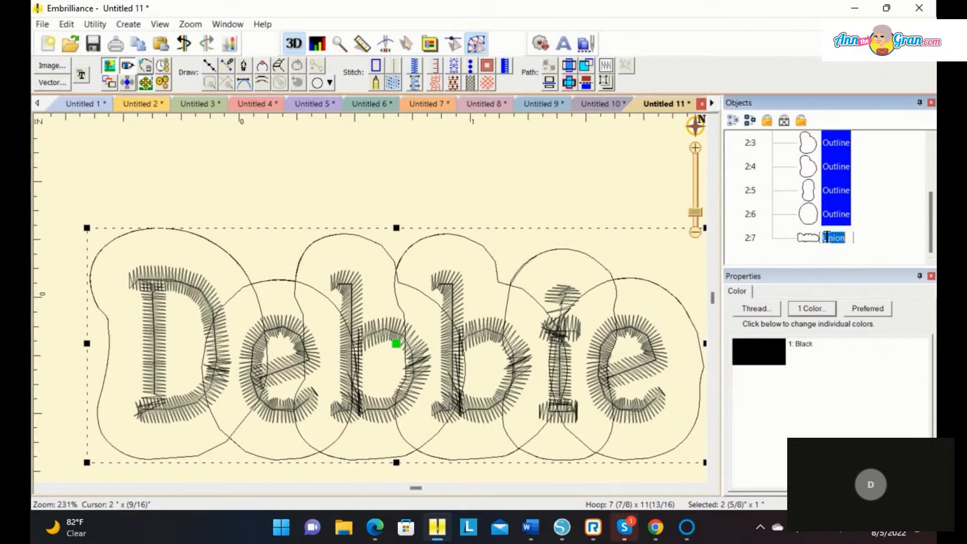
click(836, 214)
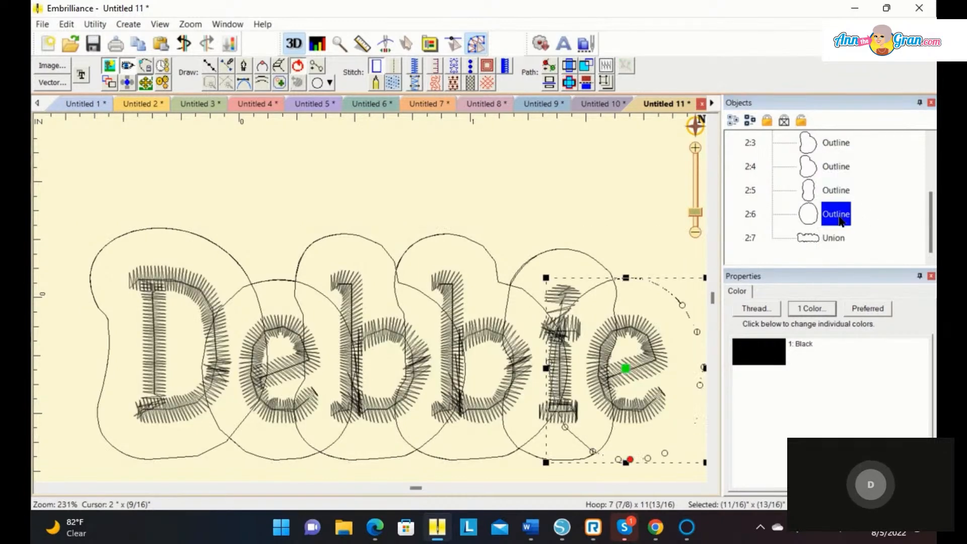
Try to delete the whole outline group, and undo the deletion
scroll(934, 212, up, 1)
scroll(934, 212, up, 2)
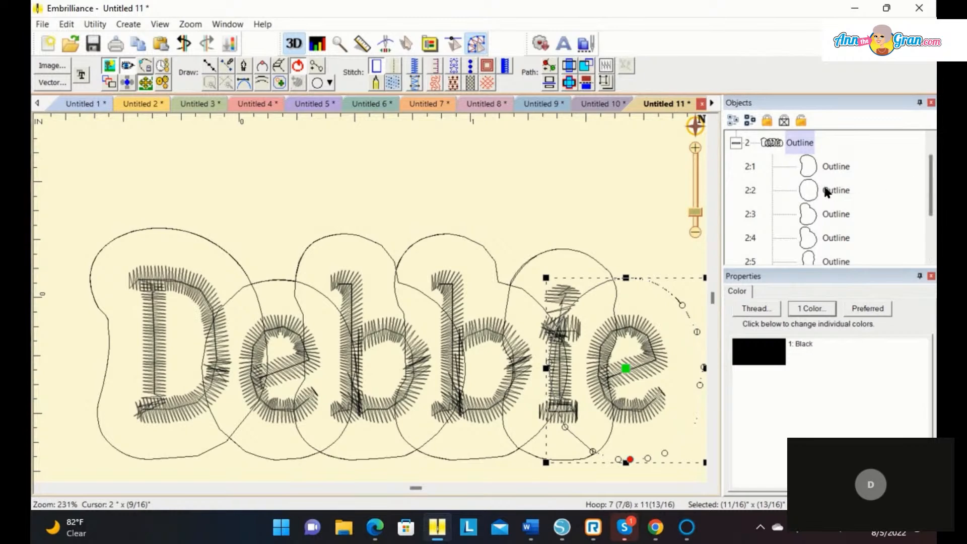
click(800, 143)
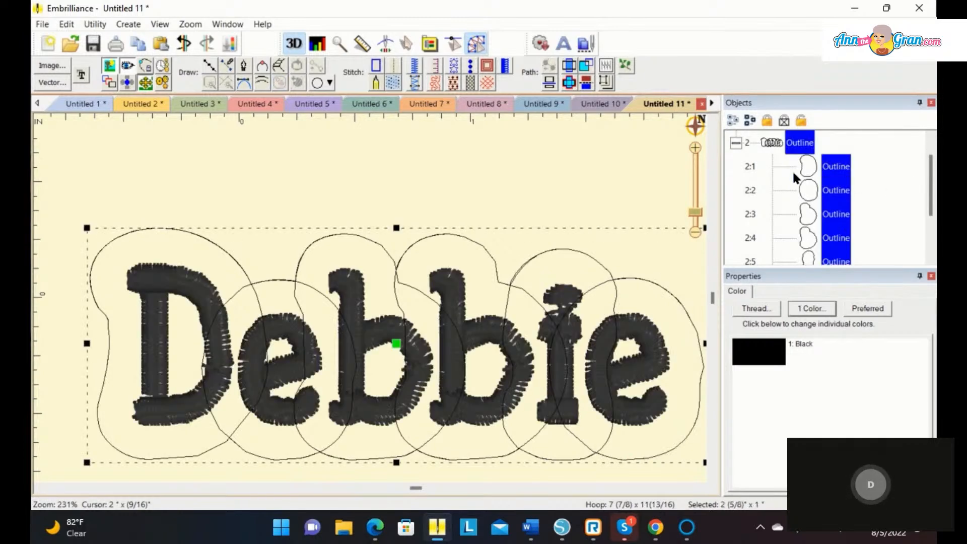
key(Delete)
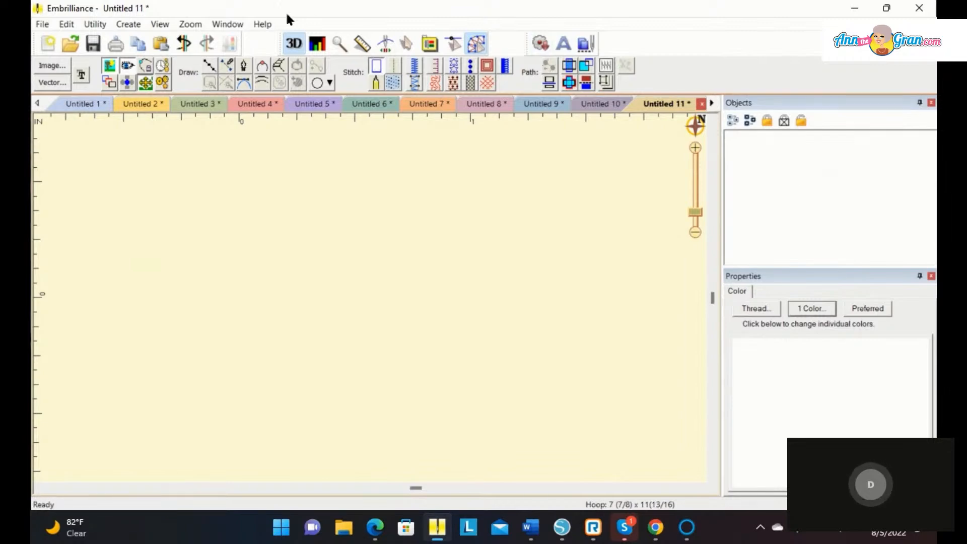
click(183, 43)
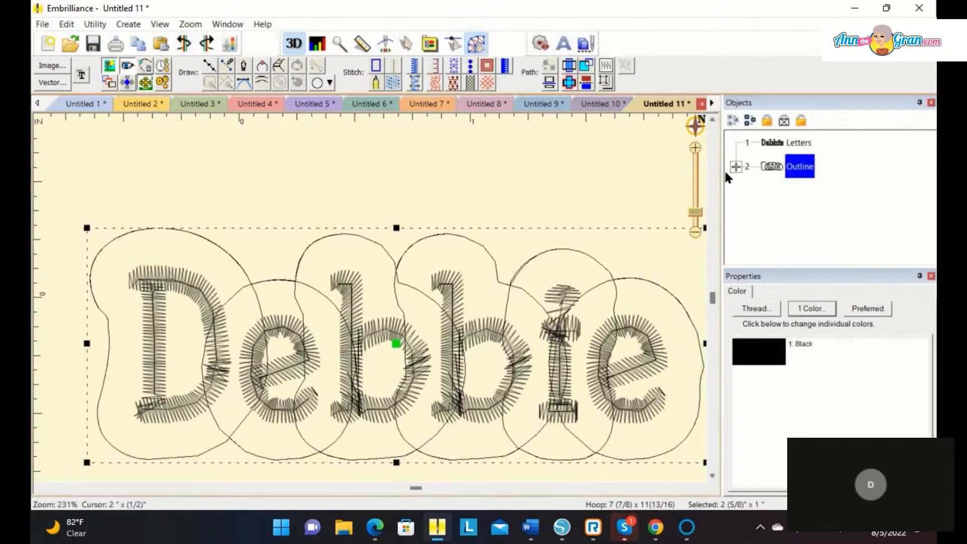
Expand the outline group again, clear the lettering object's label in the object list, and select the outline group
click(734, 167)
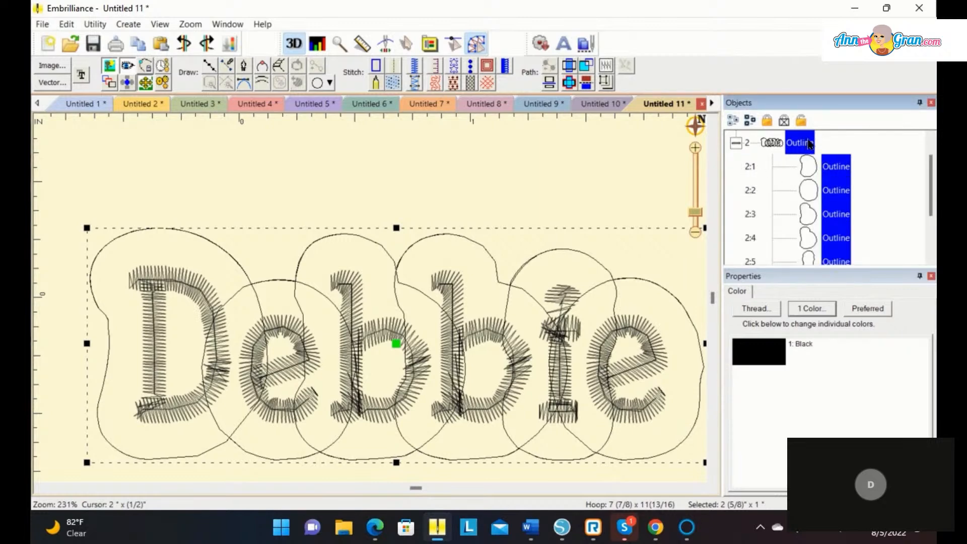
scroll(808, 144, up, 1)
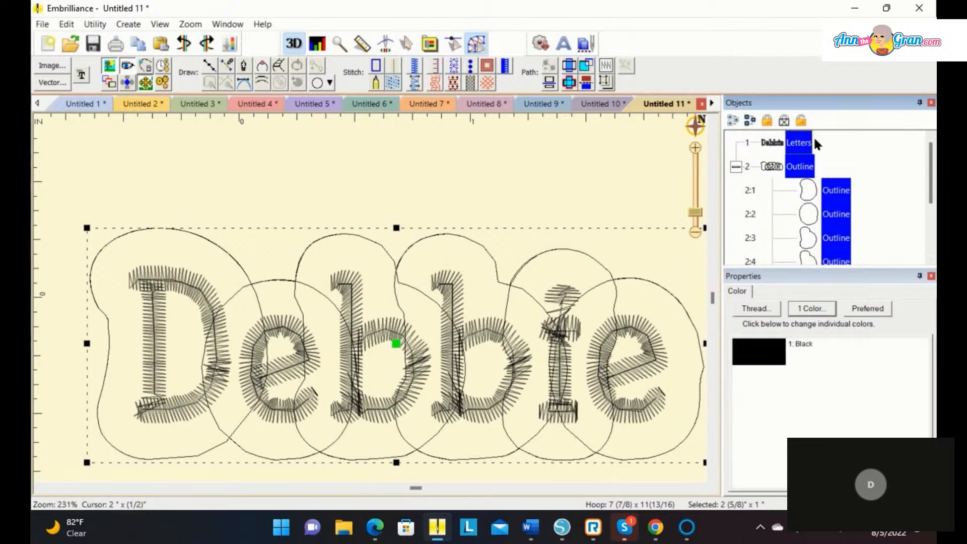
click(803, 136)
key(BackSpace)
key(Return)
click(793, 166)
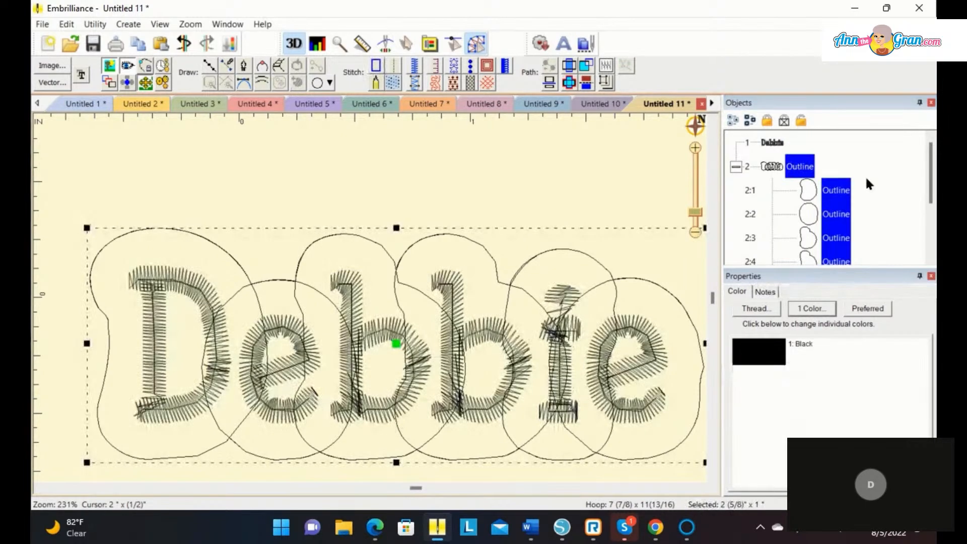
Clear the Union outline's label in the object list and deselect all objects
click(838, 249)
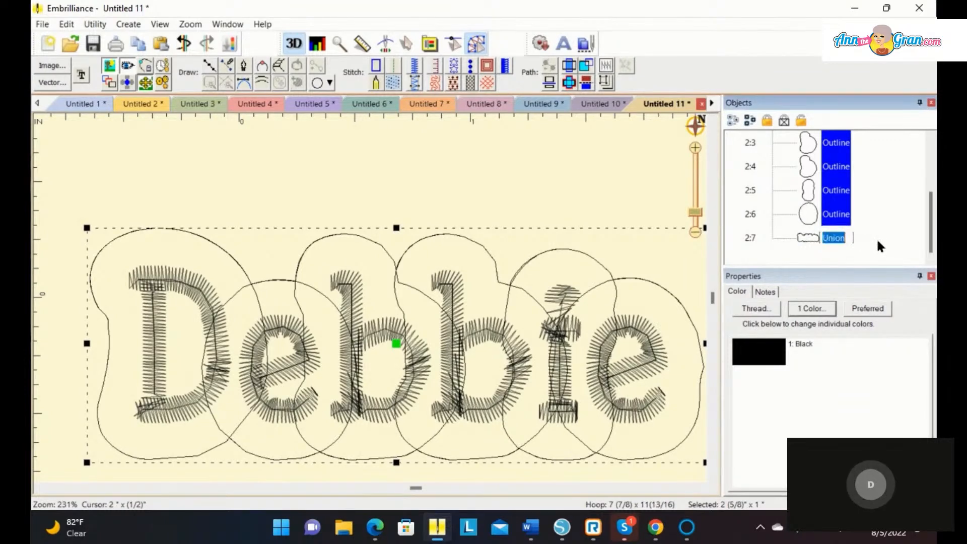
key(BackSpace)
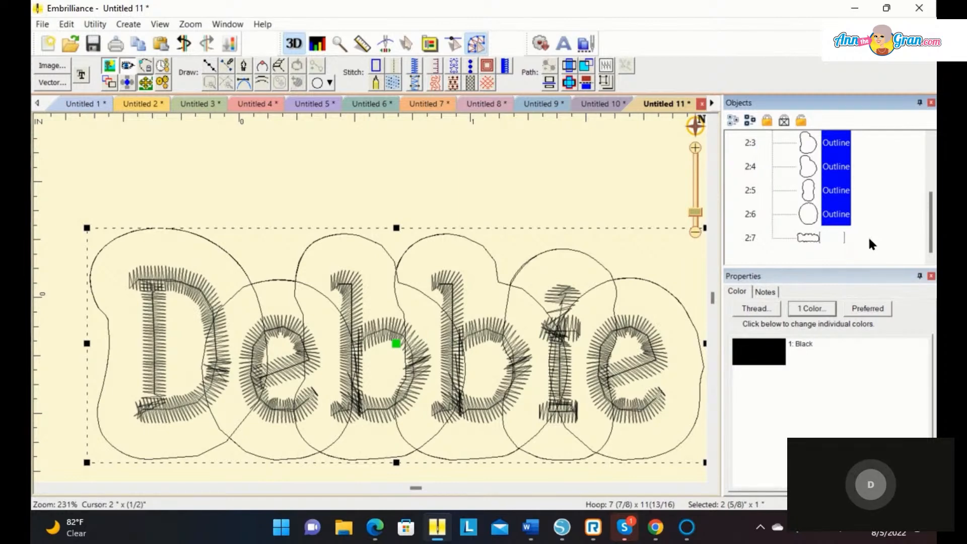
click(862, 204)
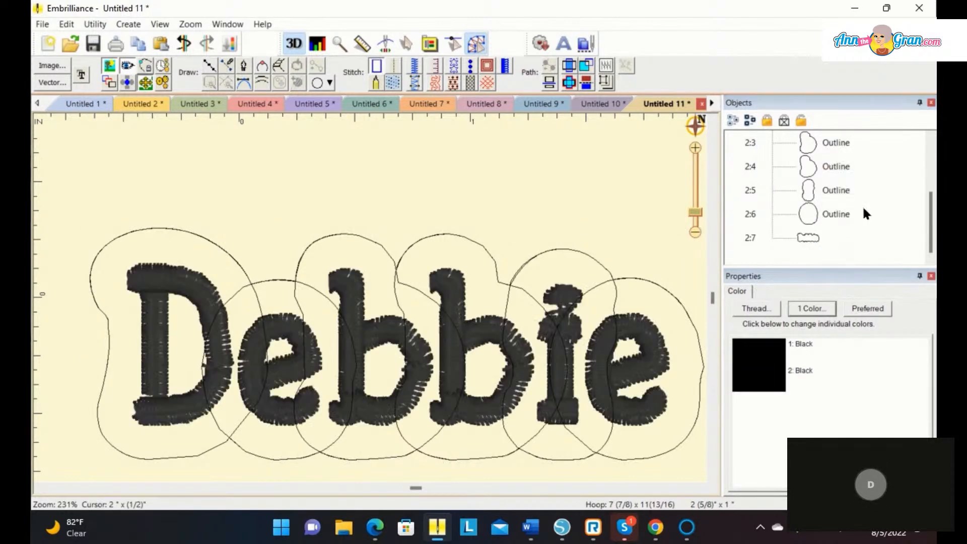
Delete all the separate inflated letter outlines from the outline group, keeping only the united outline
click(832, 217)
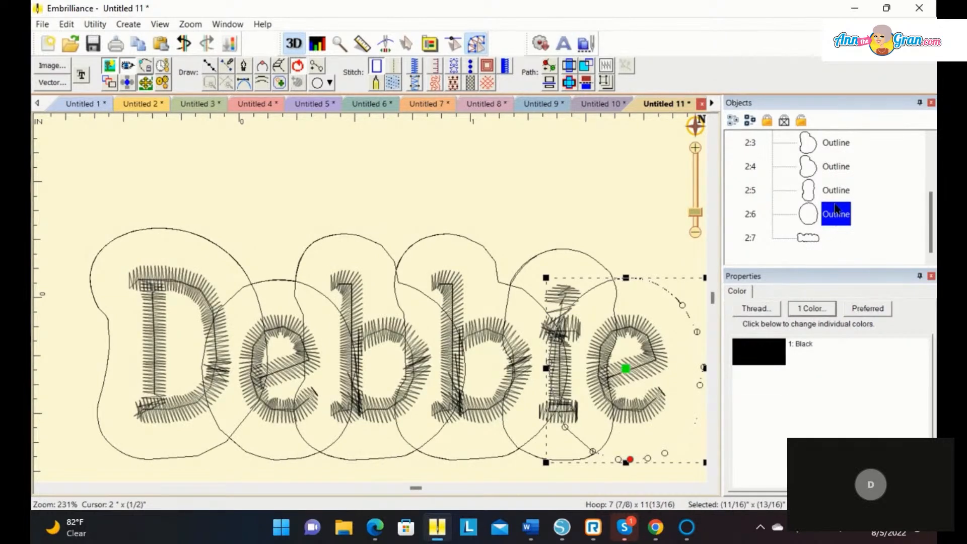
key(Delete)
key(Delete)
key(Delete)
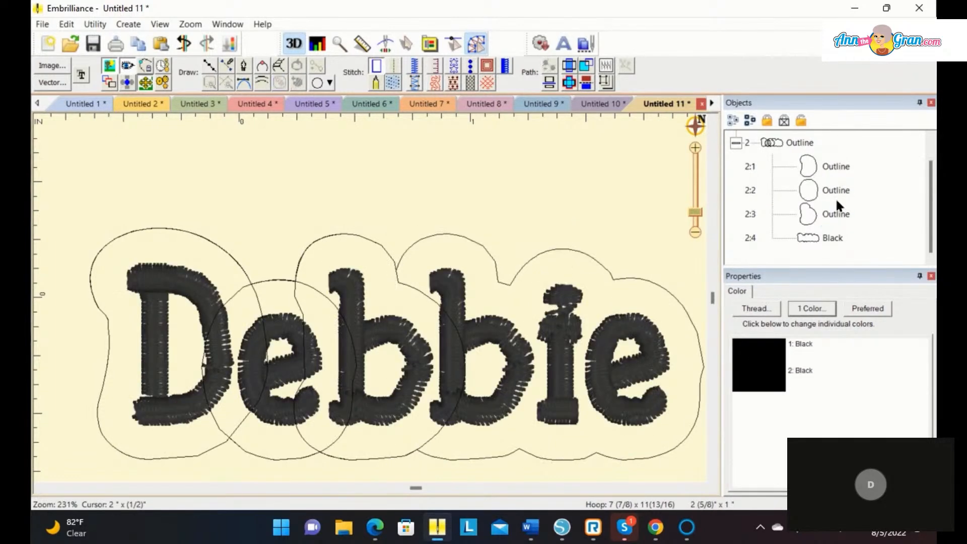
click(833, 201)
key(Delete)
click(830, 206)
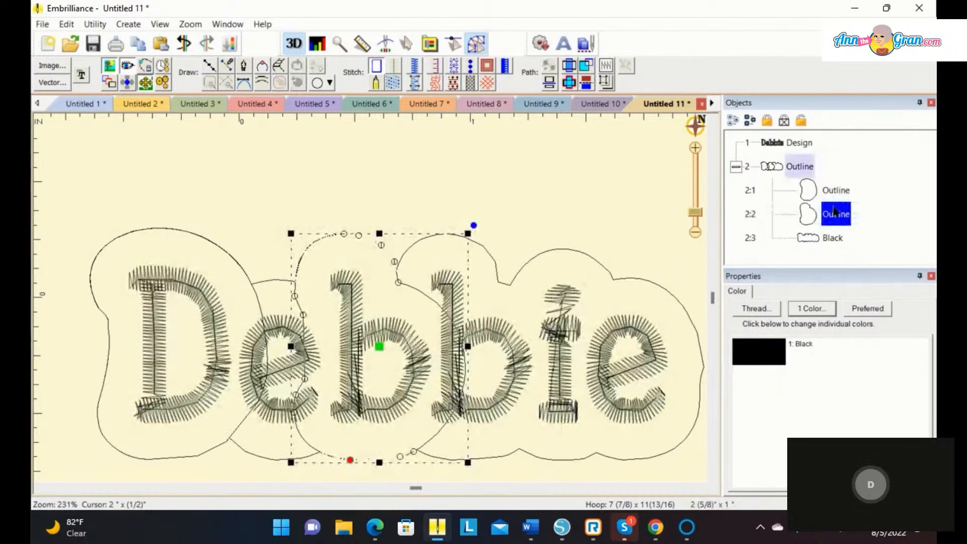
key(Delete)
click(831, 190)
key(Delete)
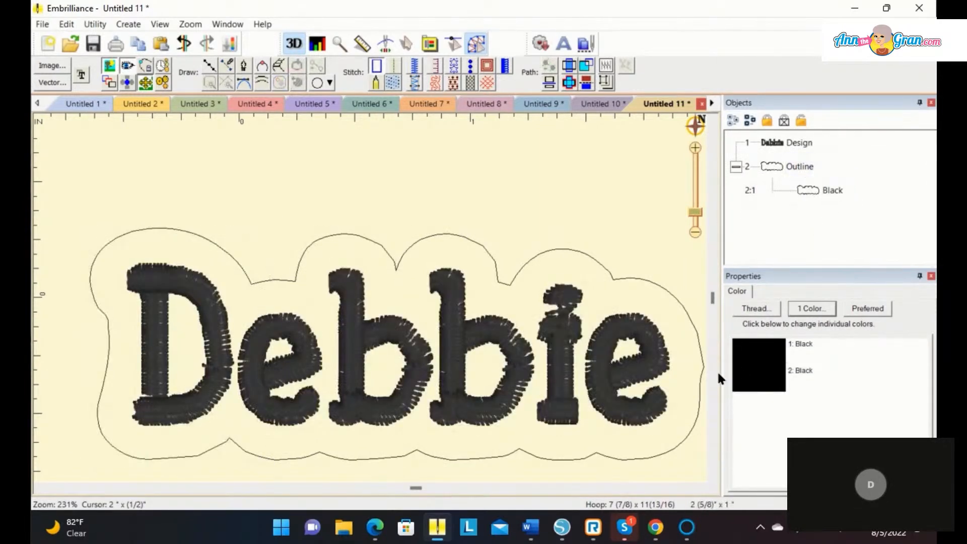
Convert the united outline to a Satin Border and recolor it with Robison-Anton Rayon 2738 Pro Erin
click(699, 375)
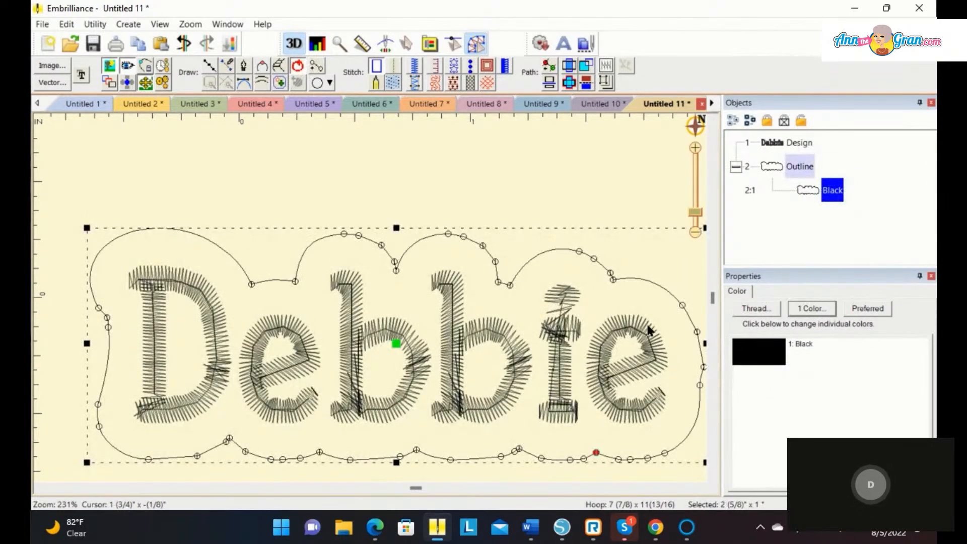
click(415, 66)
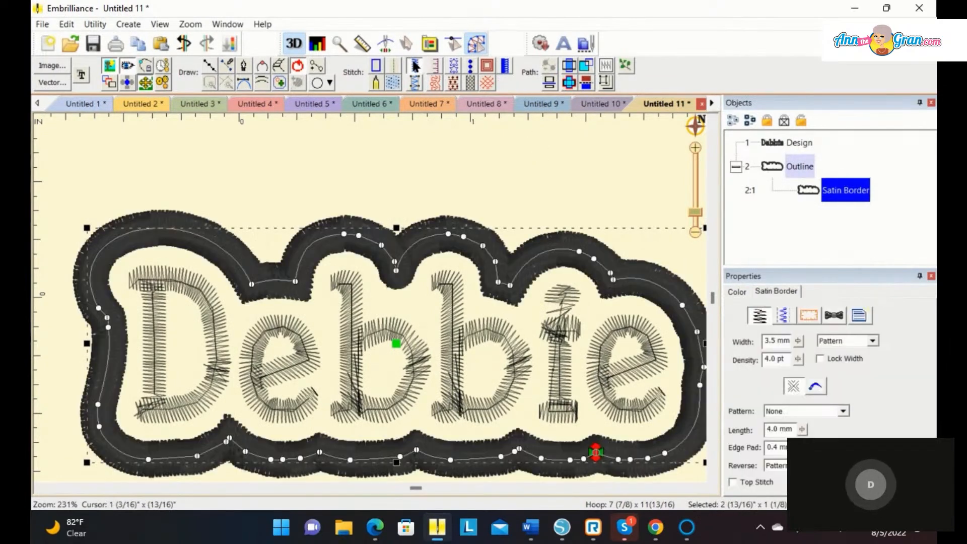
click(738, 292)
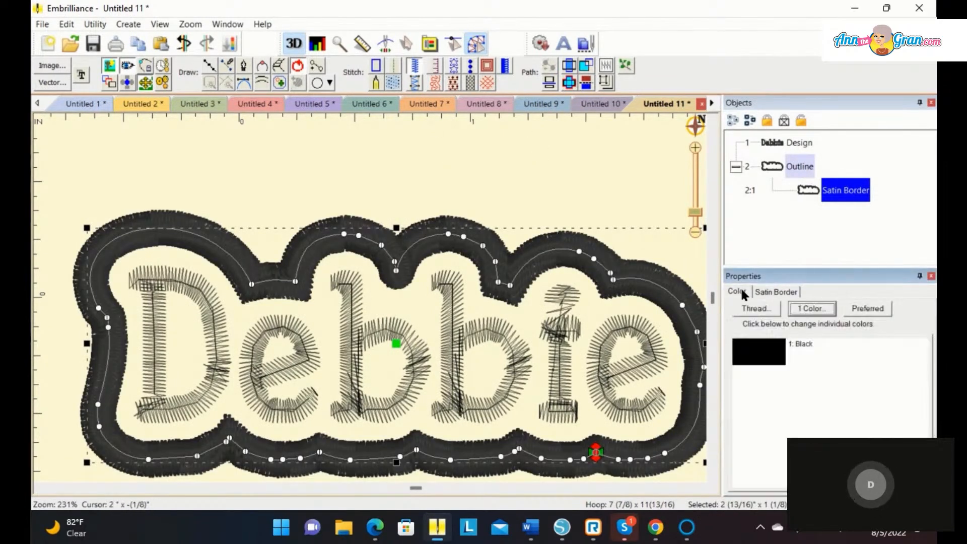
click(754, 349)
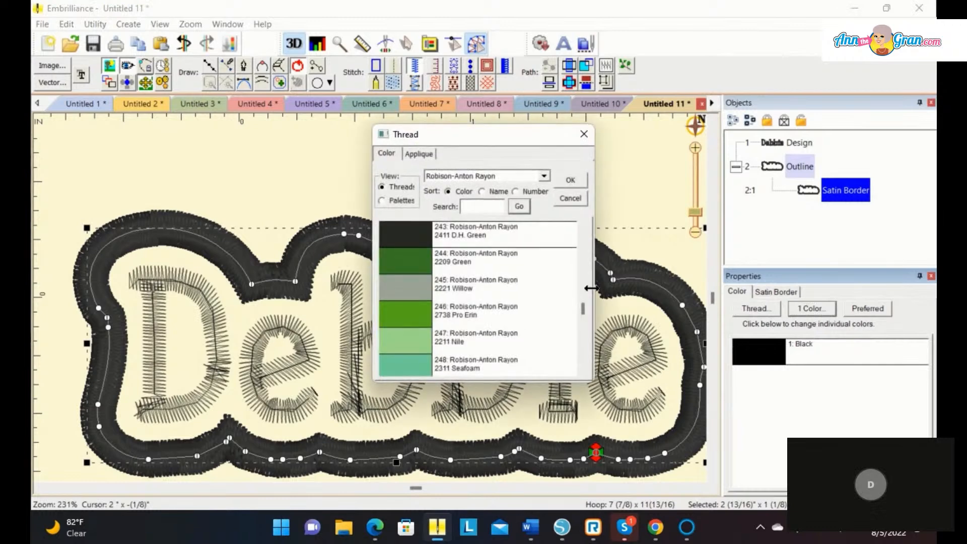
click(404, 314)
click(570, 176)
click(612, 188)
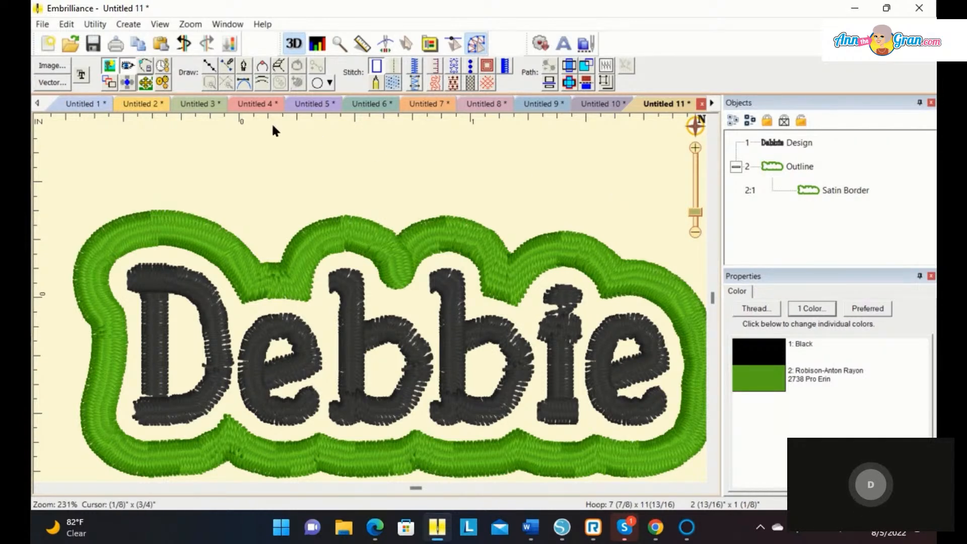
Add a lettering object in a new design and set its font to London #1 2 inch Stitchtopia
click(49, 39)
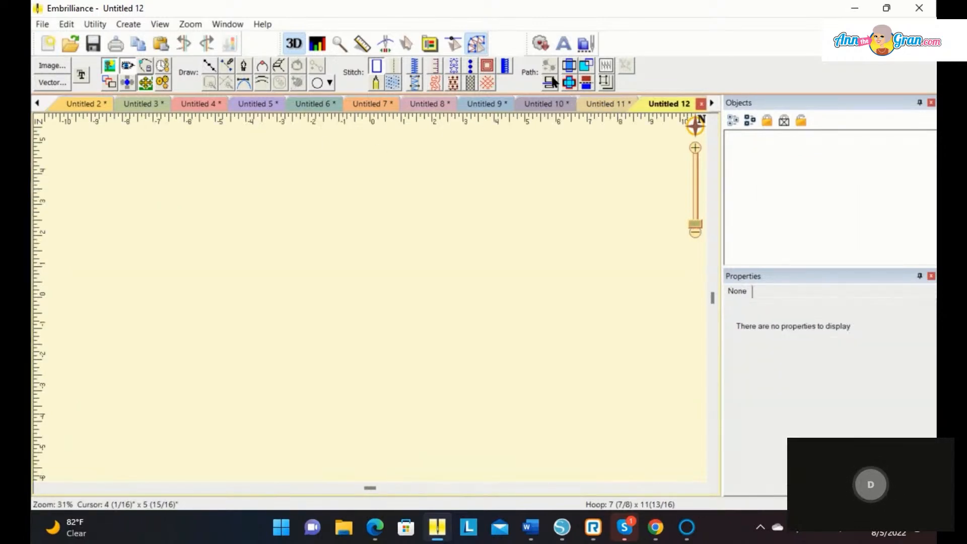
click(564, 45)
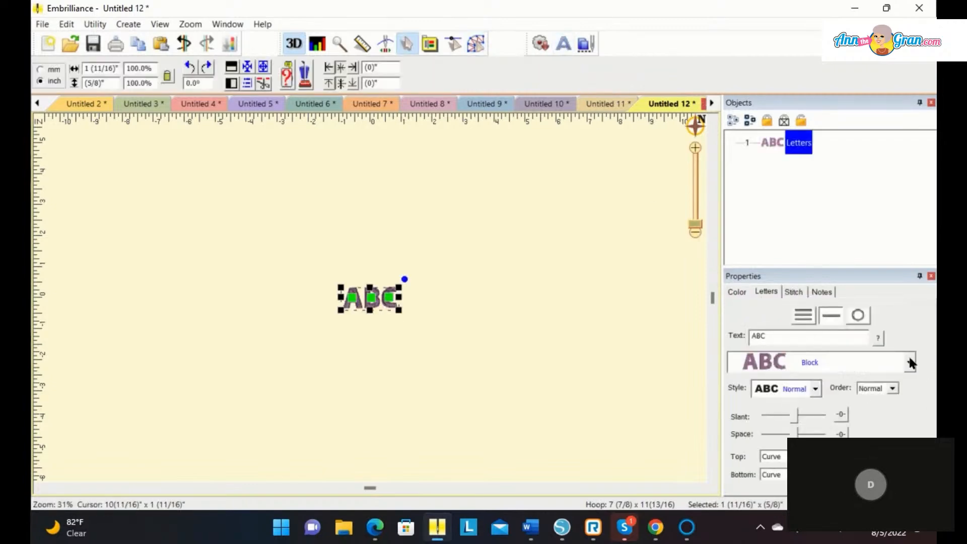
click(909, 362)
scroll(906, 333, down, 3)
scroll(901, 322, down, 2)
scroll(901, 322, up, 4)
scroll(901, 325, down, 7)
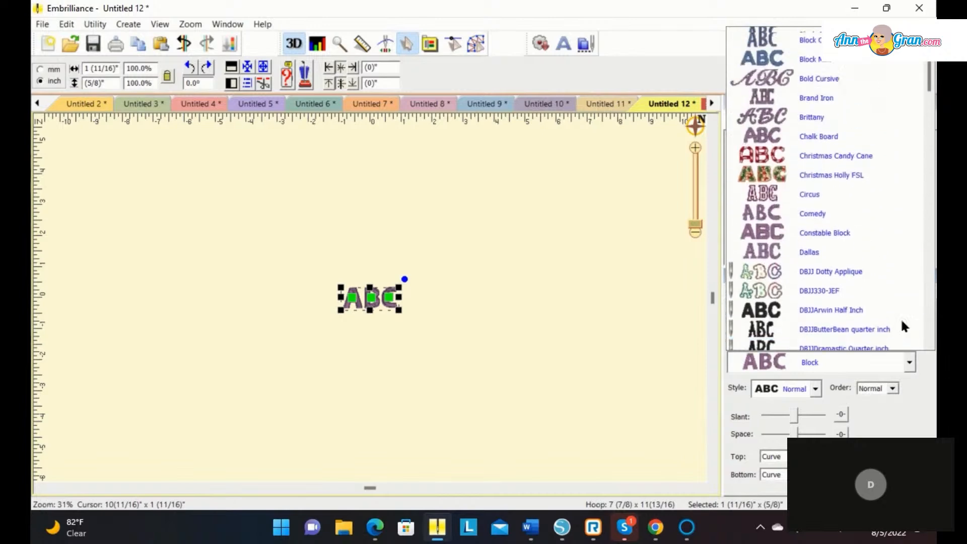
scroll(901, 324, down, 4)
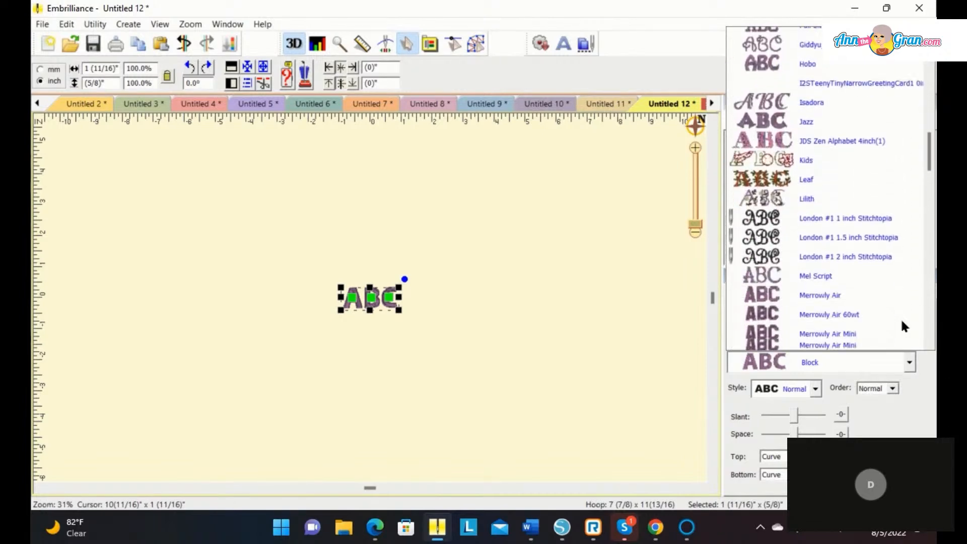
click(802, 153)
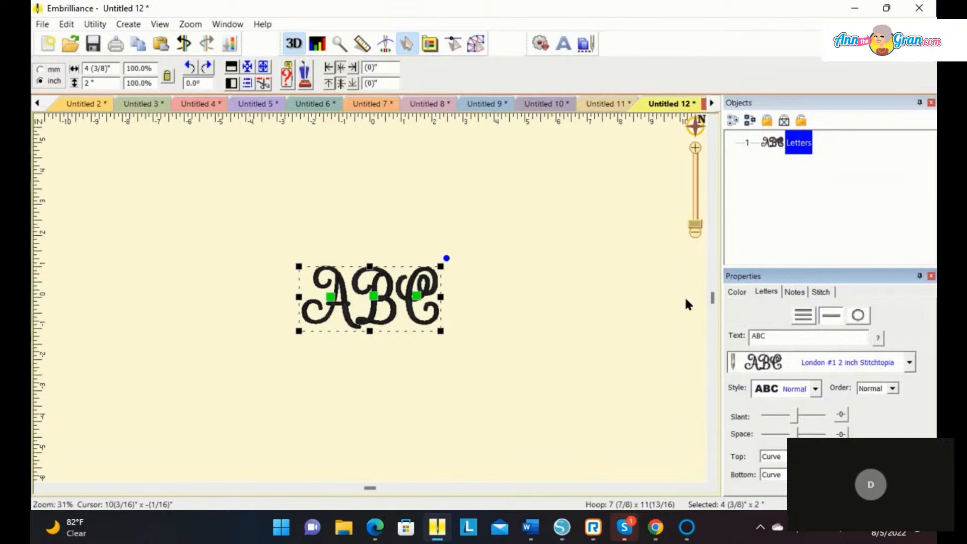
Replace the ABC text of the lettering object with a first name
drag(764, 336, 717, 333)
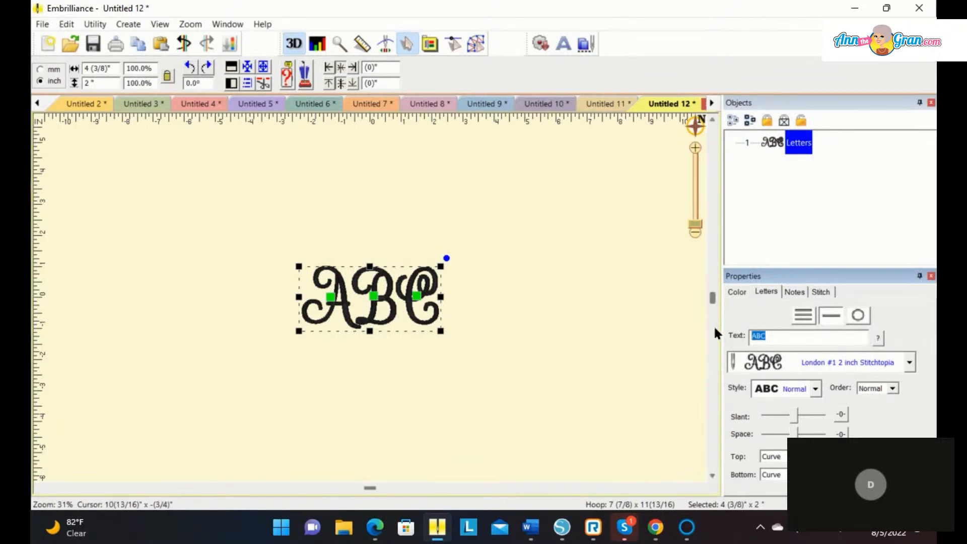
text(Robin)
key(Return)
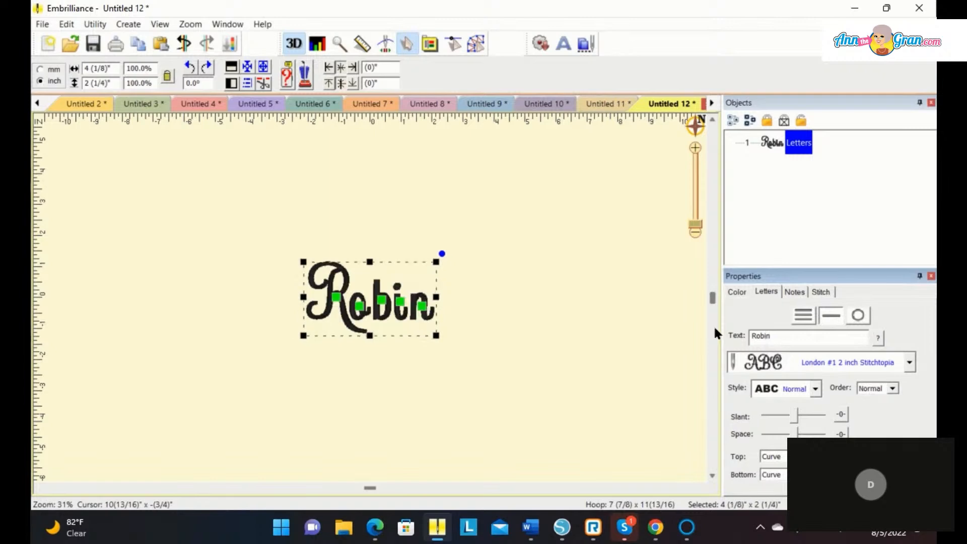
Create outlines from the lettering stitches and inflate them by 5.0 mm with softened corners and holes removed
click(476, 44)
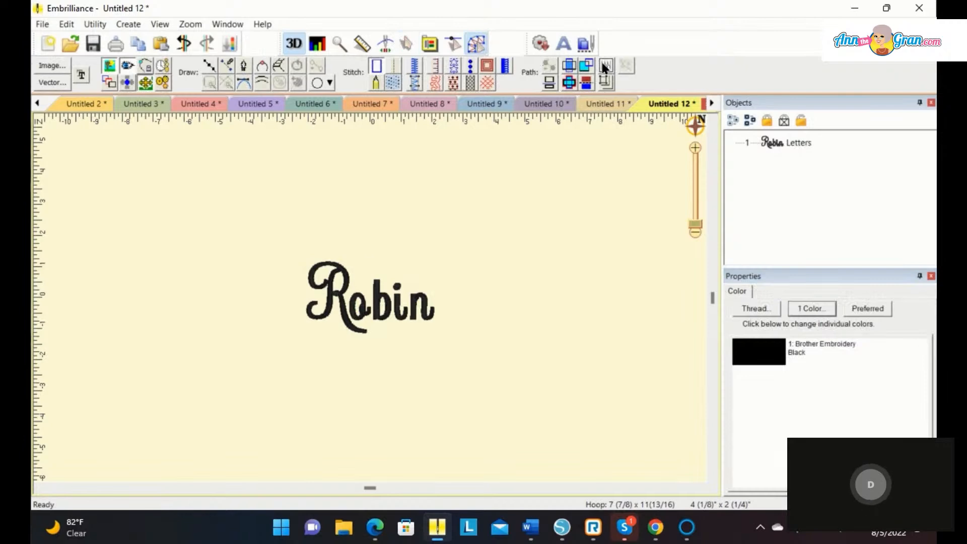
click(605, 67)
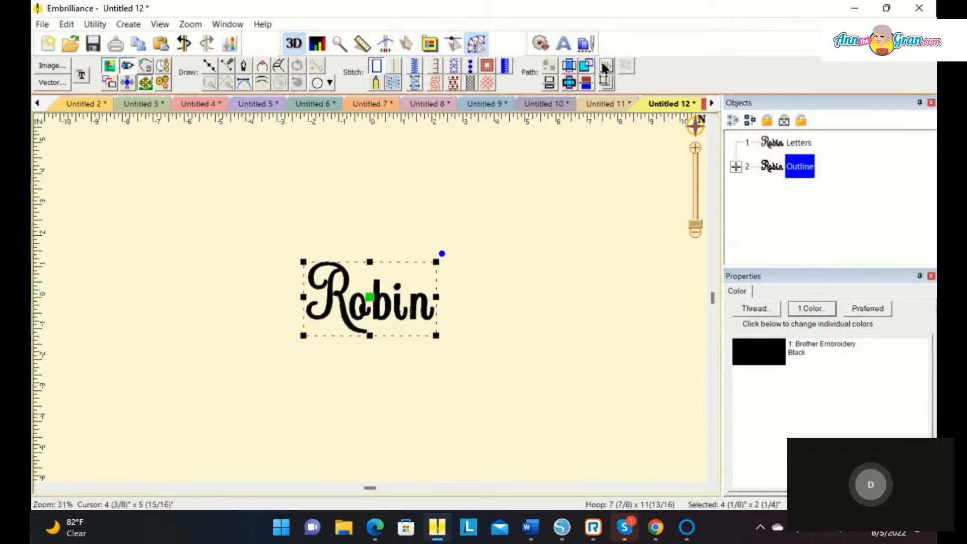
click(604, 81)
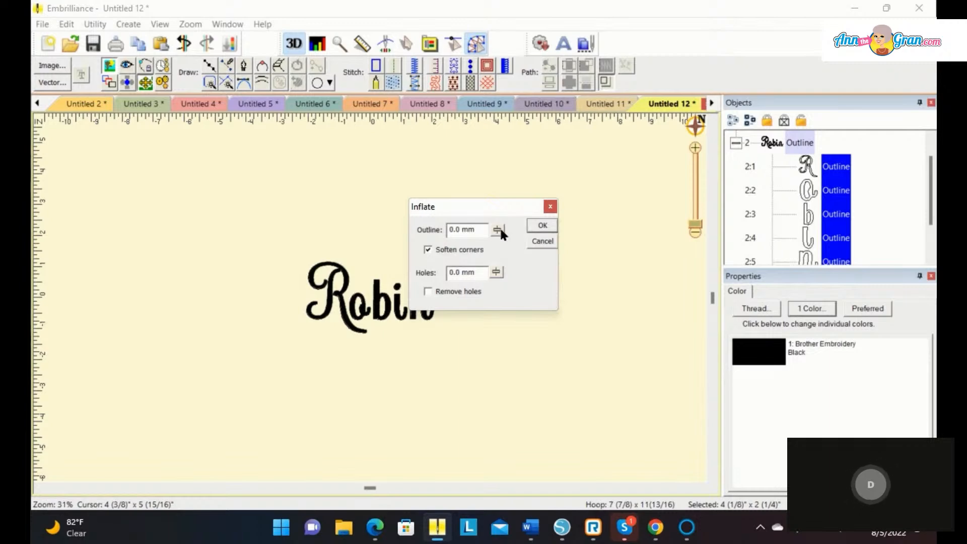
mouse_move(497, 230)
mouse_down()
mouse_move(499, 258)
mouse_move(504, 235)
mouse_up()
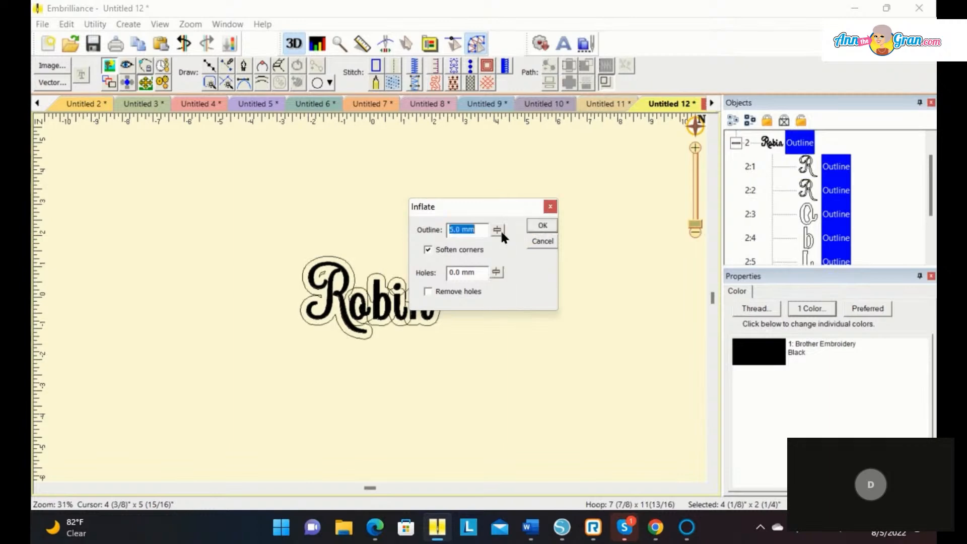
click(428, 291)
click(542, 227)
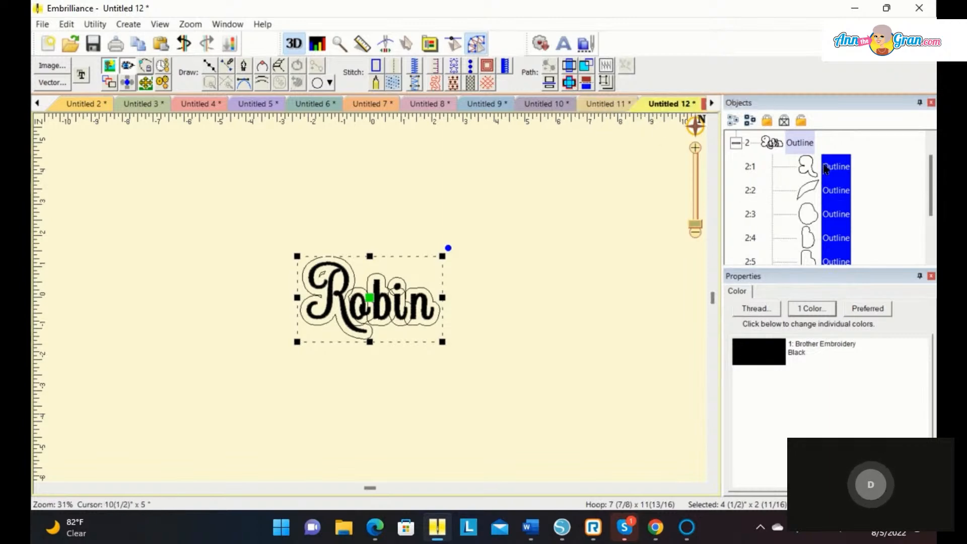
Create a logical Union of all the inflated outlines of the script lettering
drag(932, 196, 932, 232)
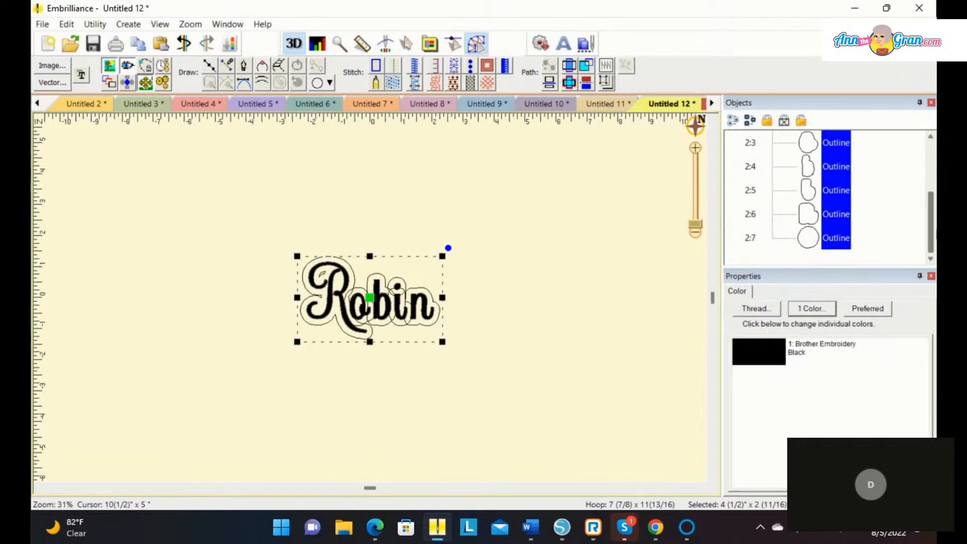
click(568, 83)
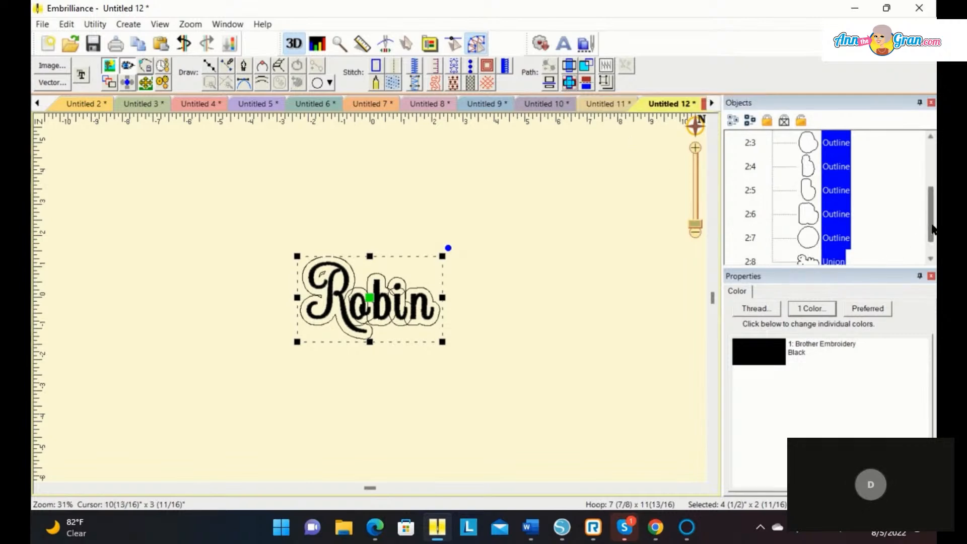
scroll(928, 226, down, 1)
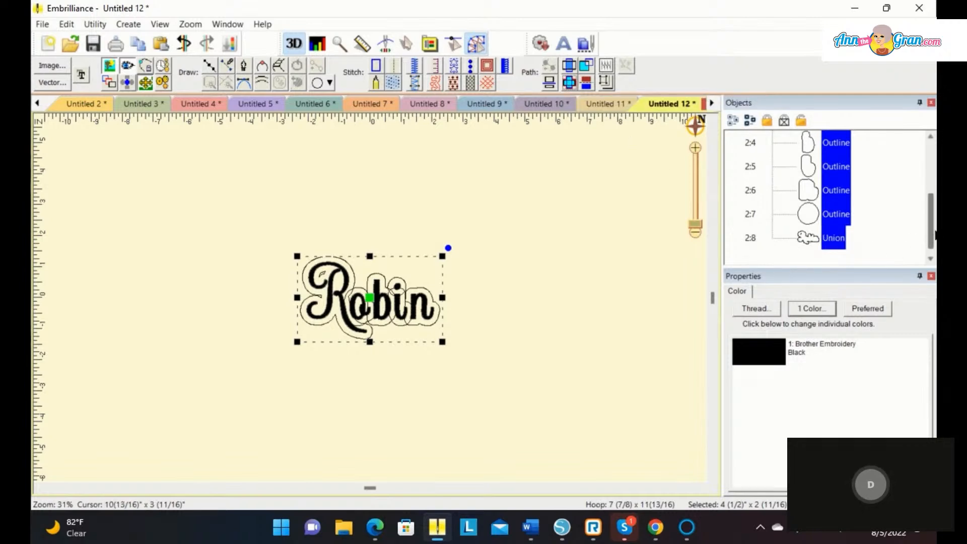
Select every separate outline of the script lettering except the Union and delete them
click(850, 214)
click(838, 213)
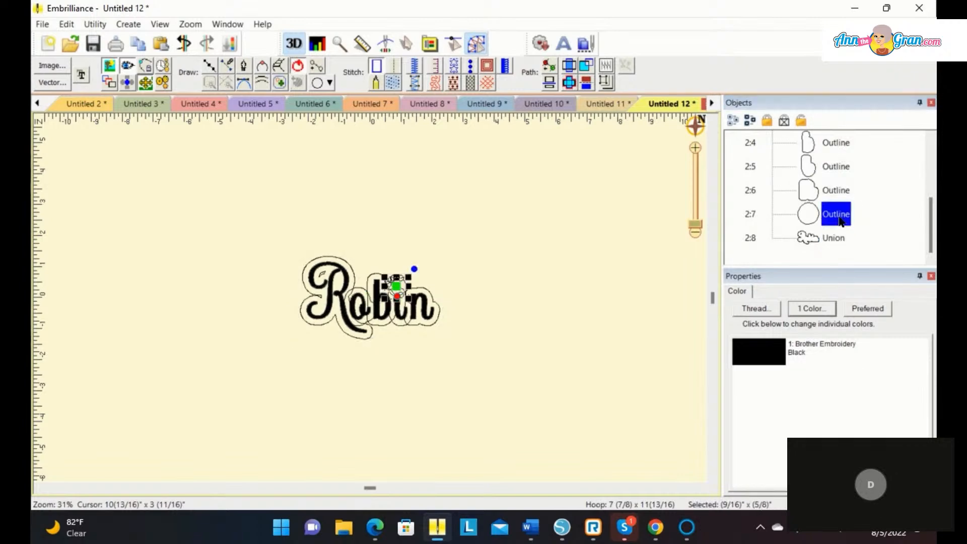
drag(933, 236, 926, 189)
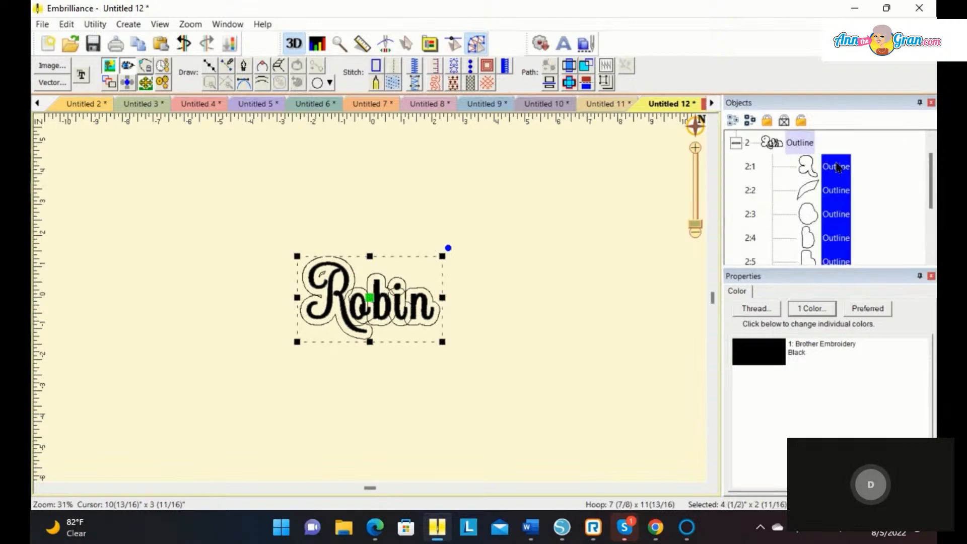
key(ctrl+u)
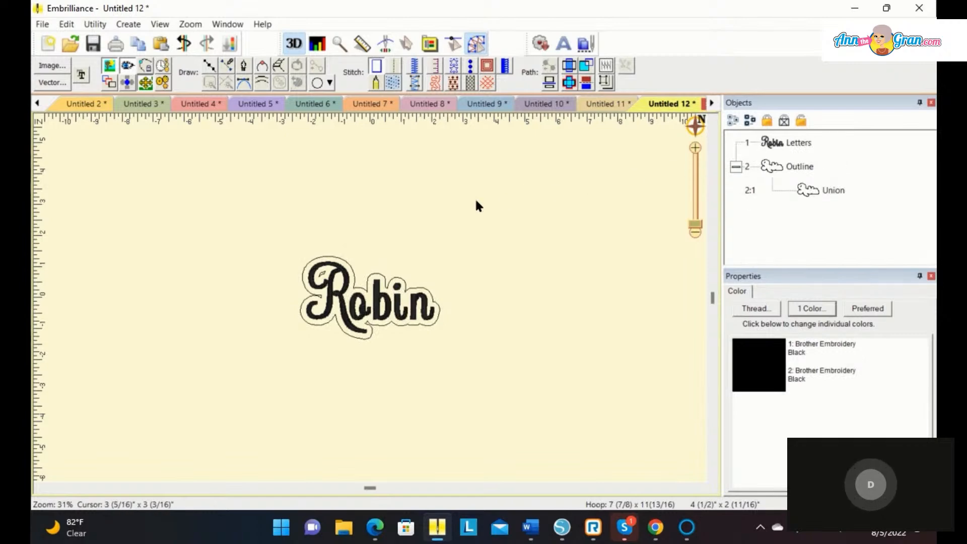
Separate the holes from the united outline and delete the small leftover shape inside the capital letter's loop
click(323, 276)
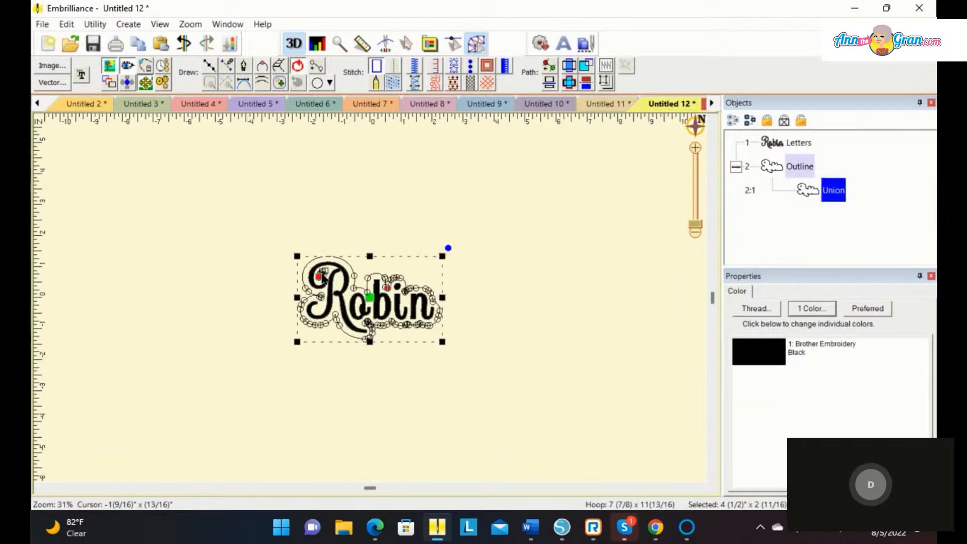
click(125, 24)
mouse_move(202, 44)
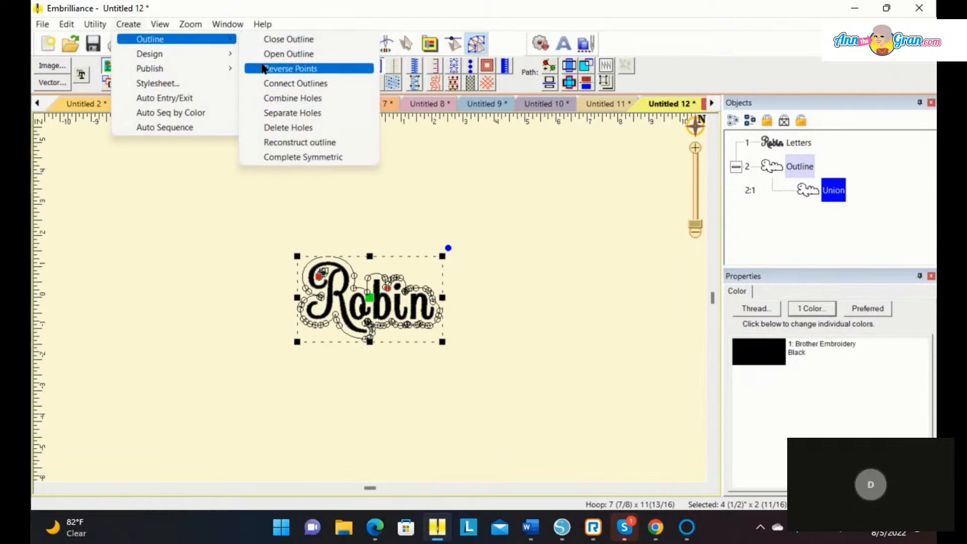
click(274, 118)
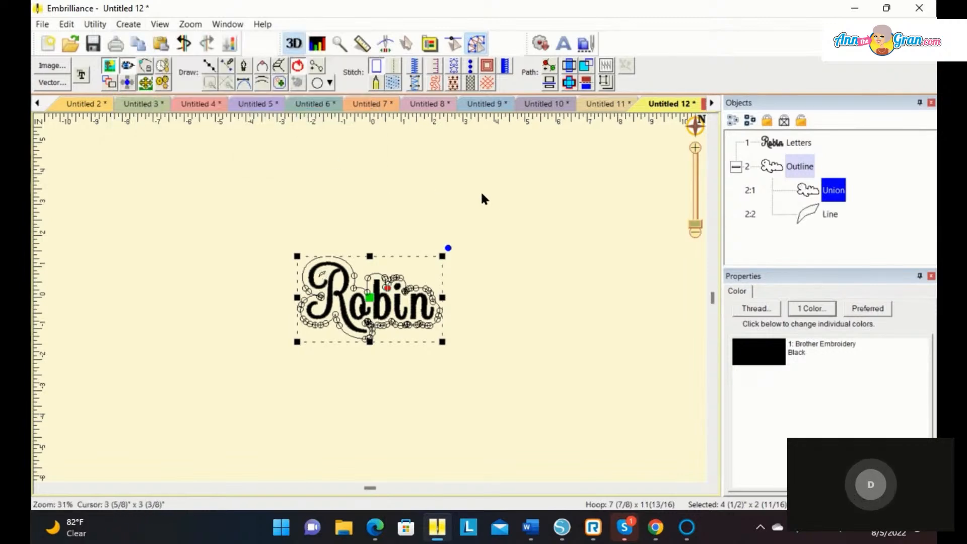
click(500, 196)
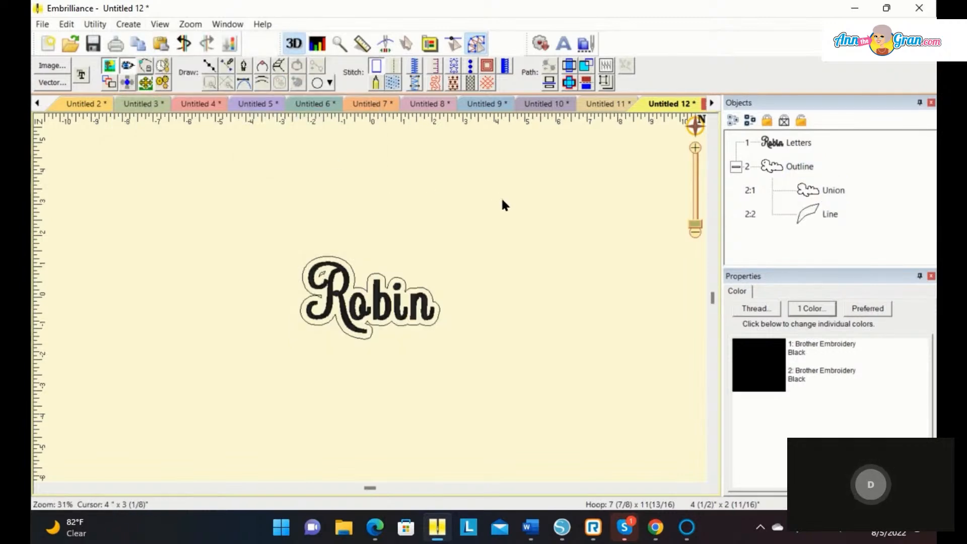
click(327, 276)
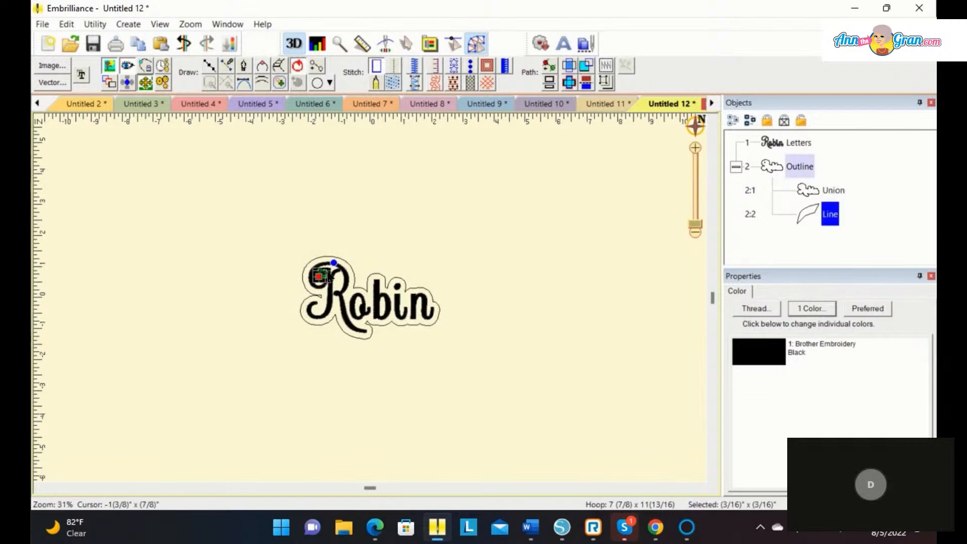
key(Delete)
Select the united outline around the script lettering and convert it to a Satin Border
click(375, 328)
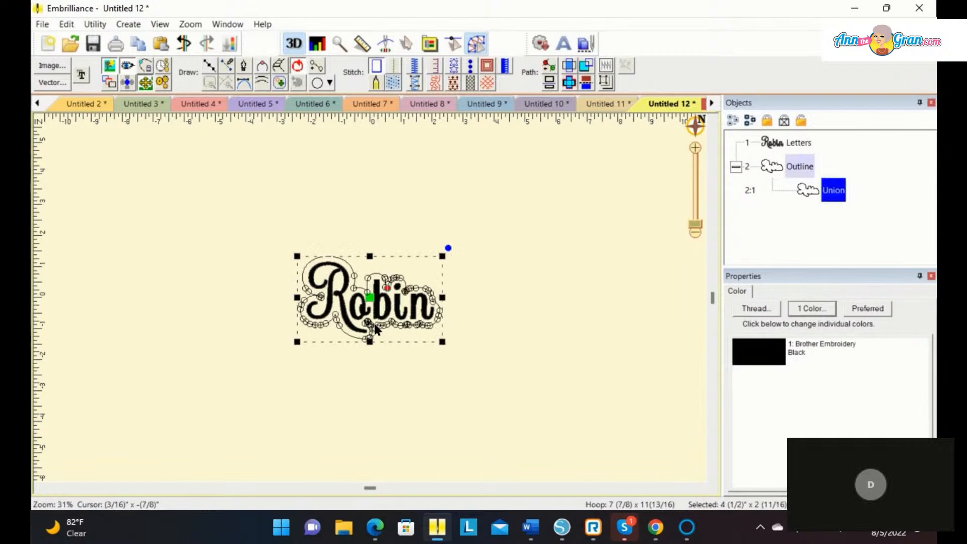
click(412, 70)
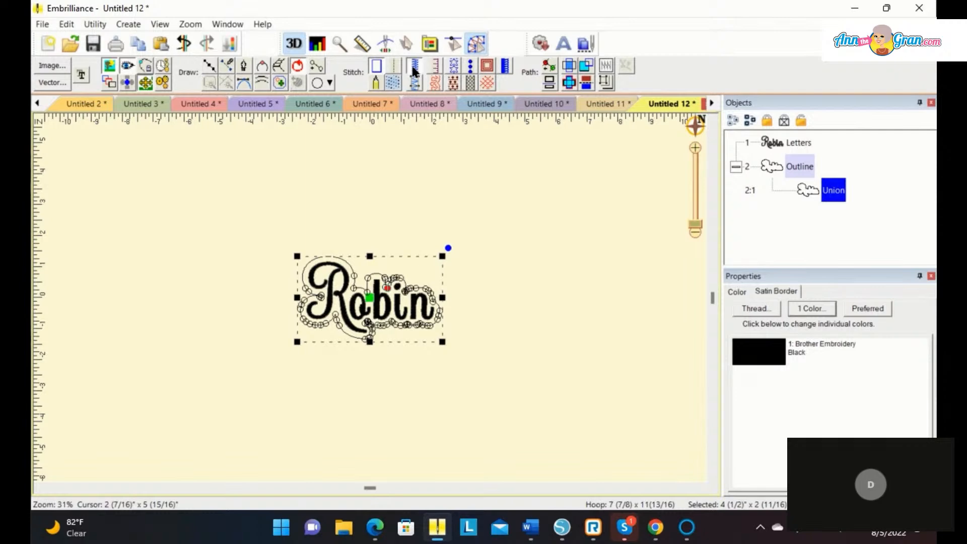
Search the Brother Embroidery threads for green and set the satin border's thread color to 463 Leaf Green
click(742, 293)
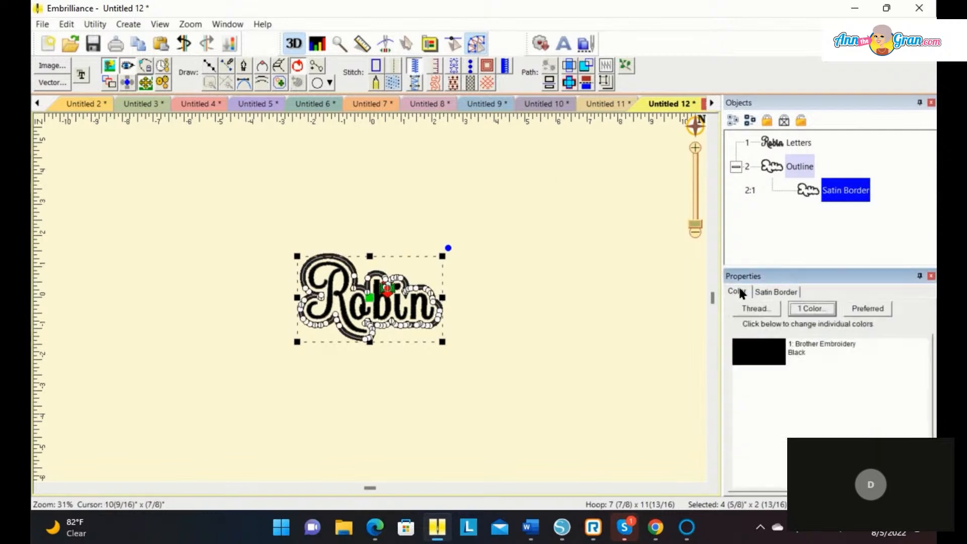
click(746, 351)
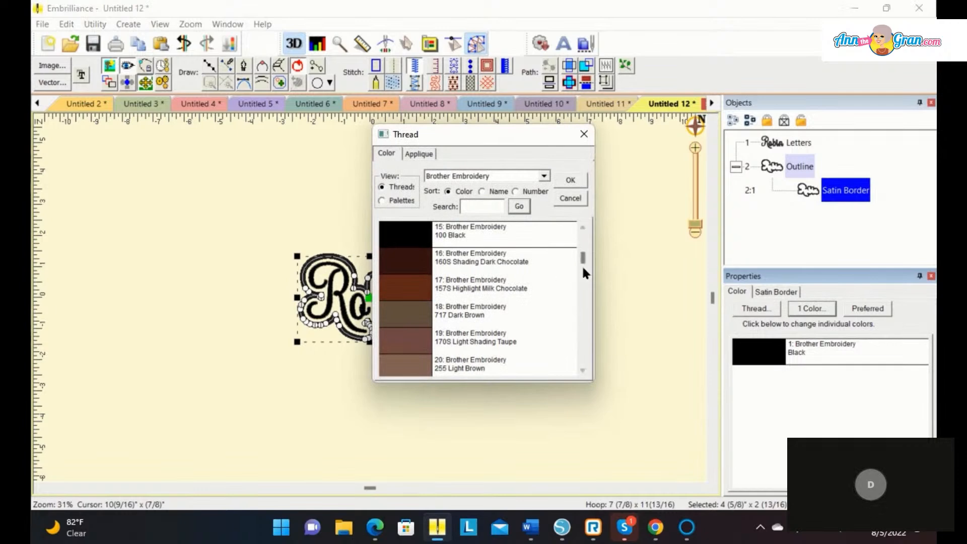
click(500, 205)
text(green)
key(Return)
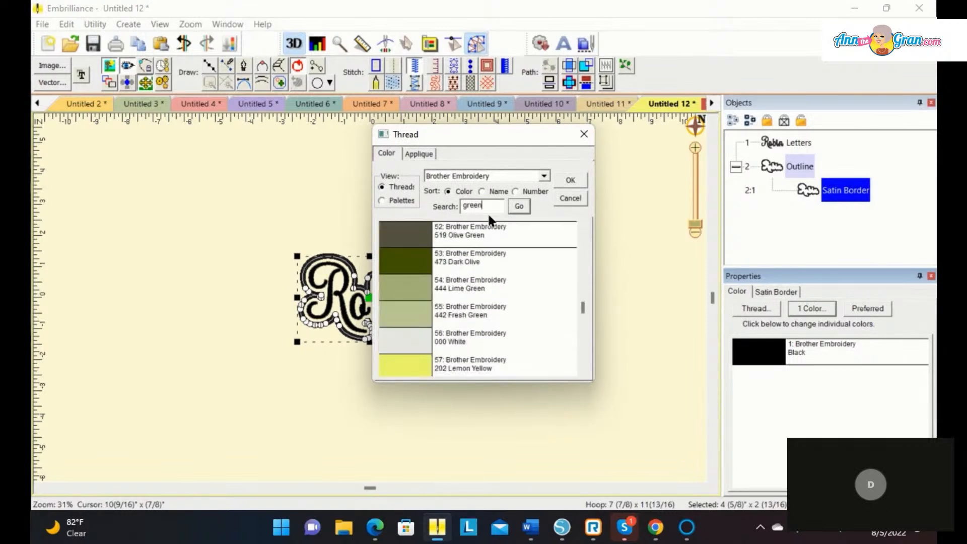
scroll(423, 286, down, 8)
scroll(423, 285, up, 2)
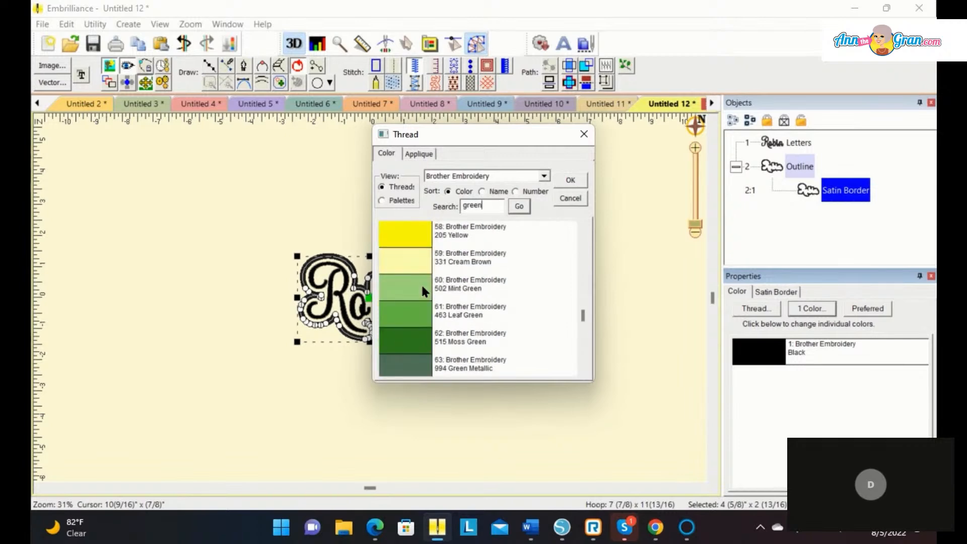
click(413, 308)
click(570, 181)
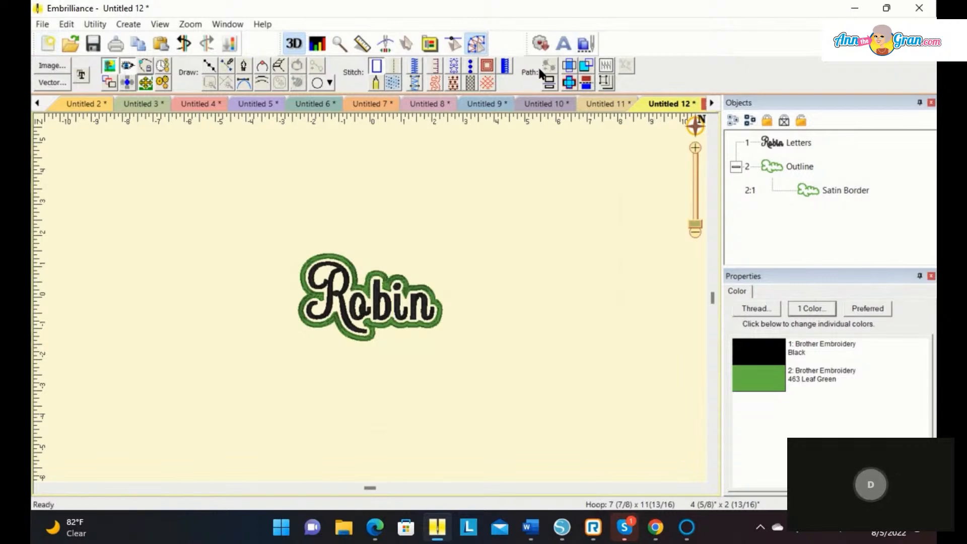
Create a new blank design and preview the vector files in the SVGs folder for import
click(48, 45)
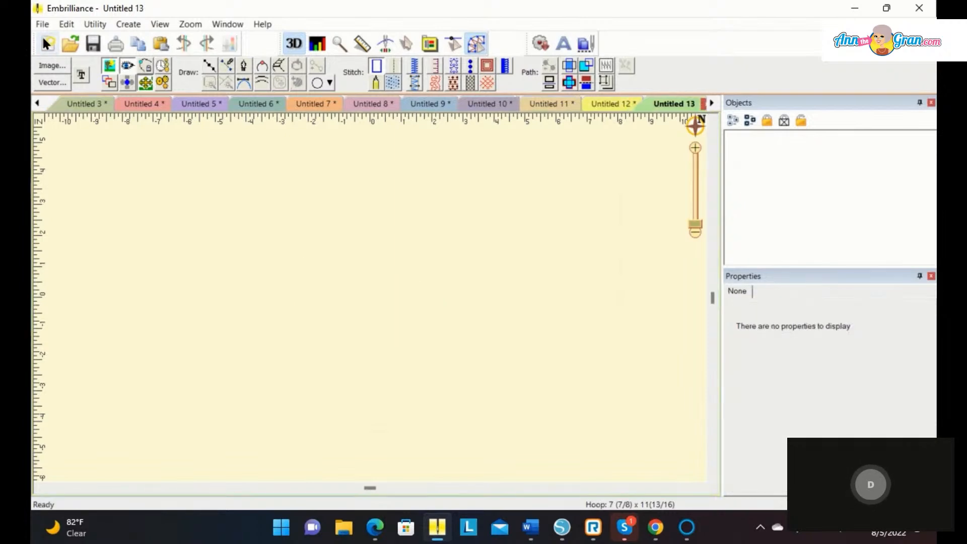
click(52, 84)
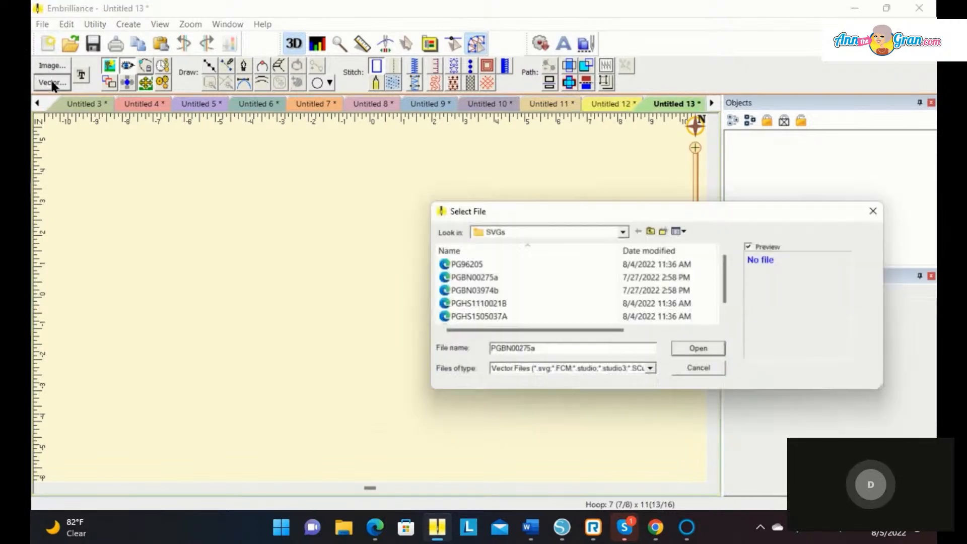
click(453, 291)
click(455, 299)
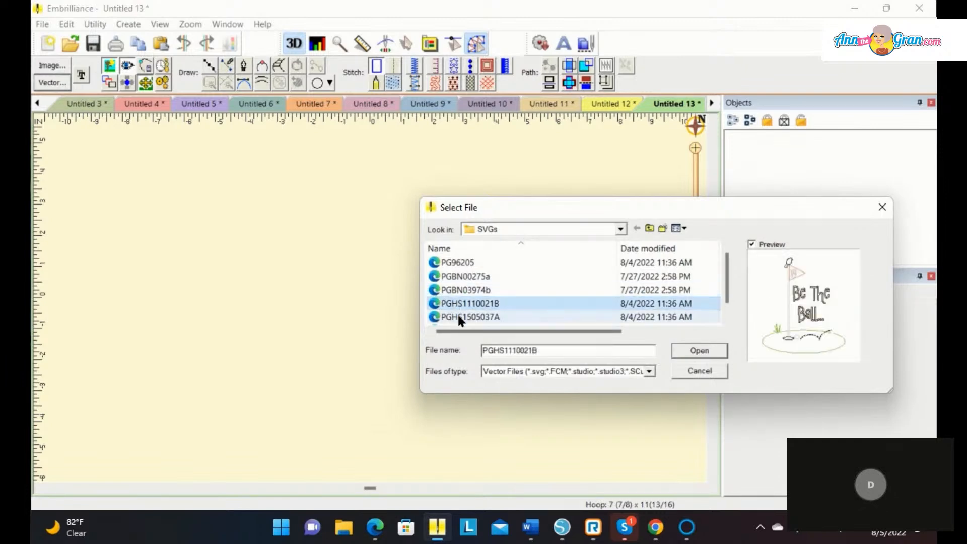
click(458, 318)
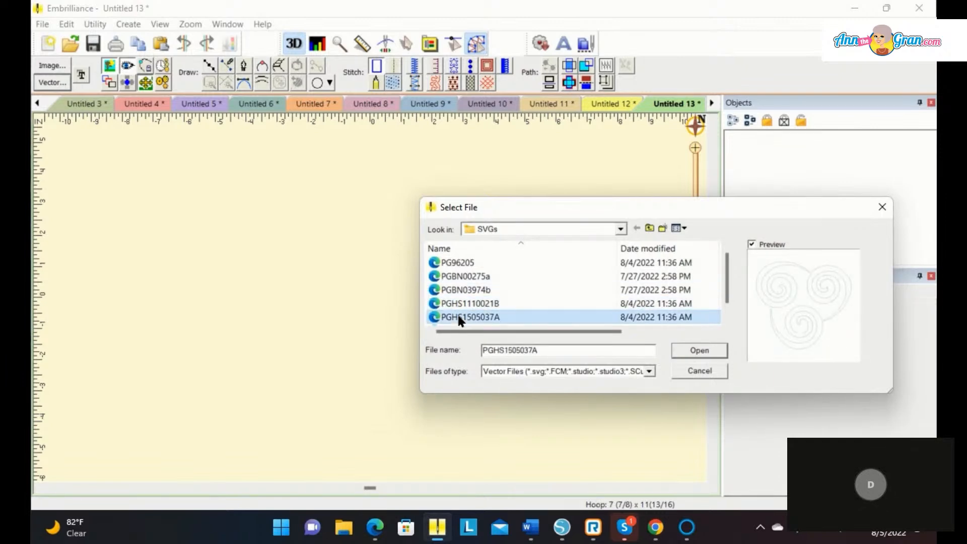
click(445, 263)
click(453, 276)
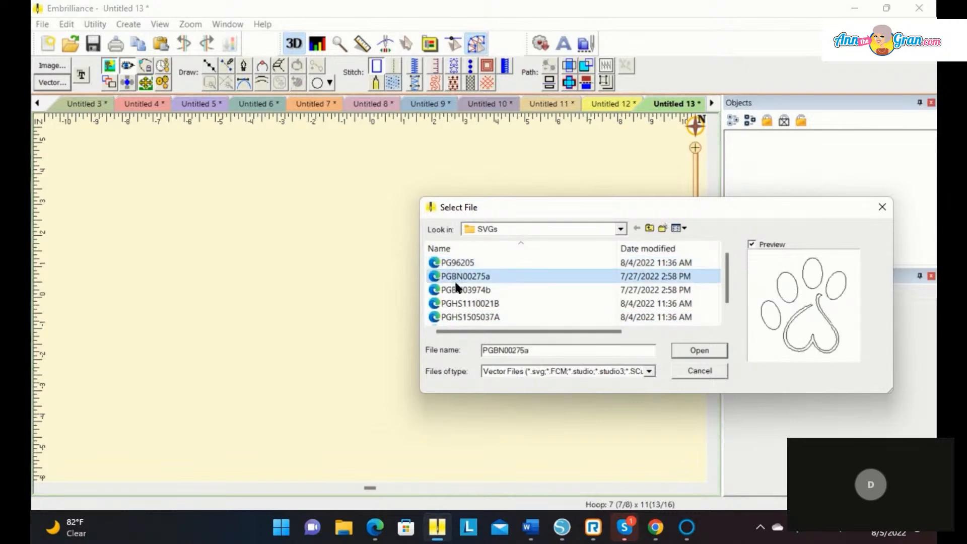
click(457, 290)
click(461, 299)
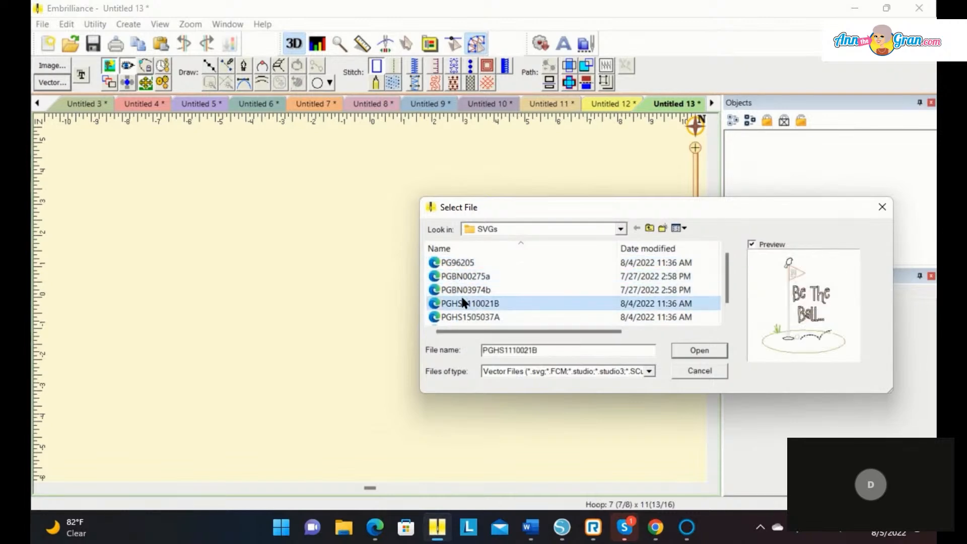
click(464, 317)
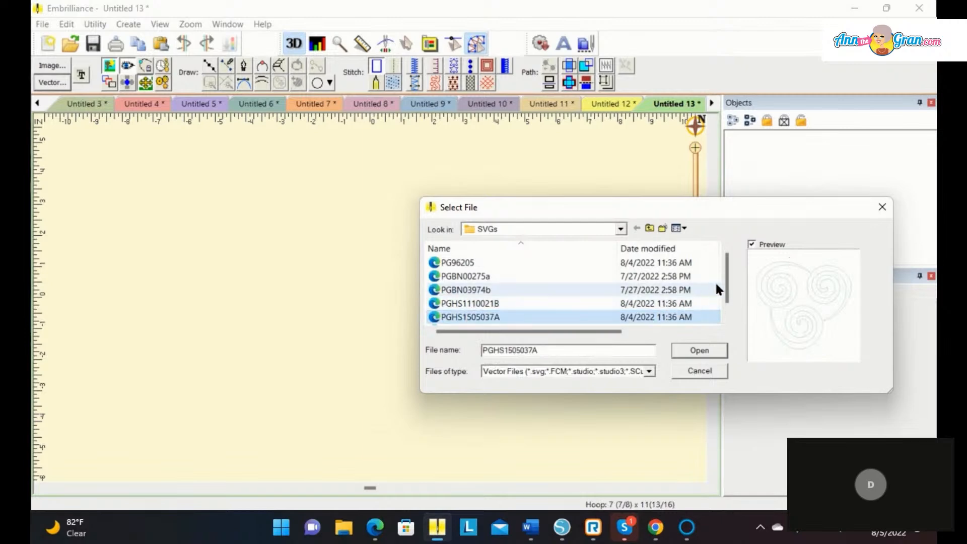
Import the ladybug vector file PGKH000718A from the SVGs folder
drag(727, 277, 730, 291)
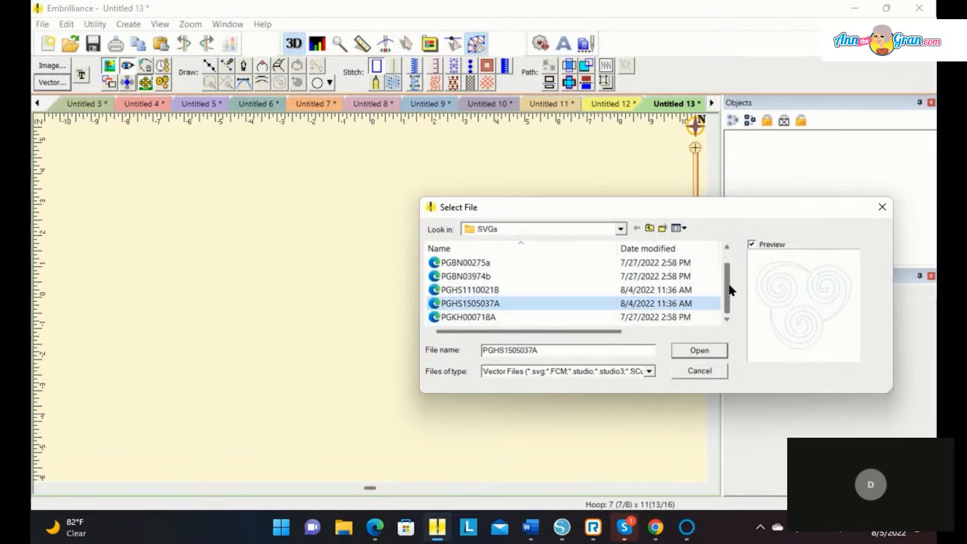
click(491, 315)
click(714, 348)
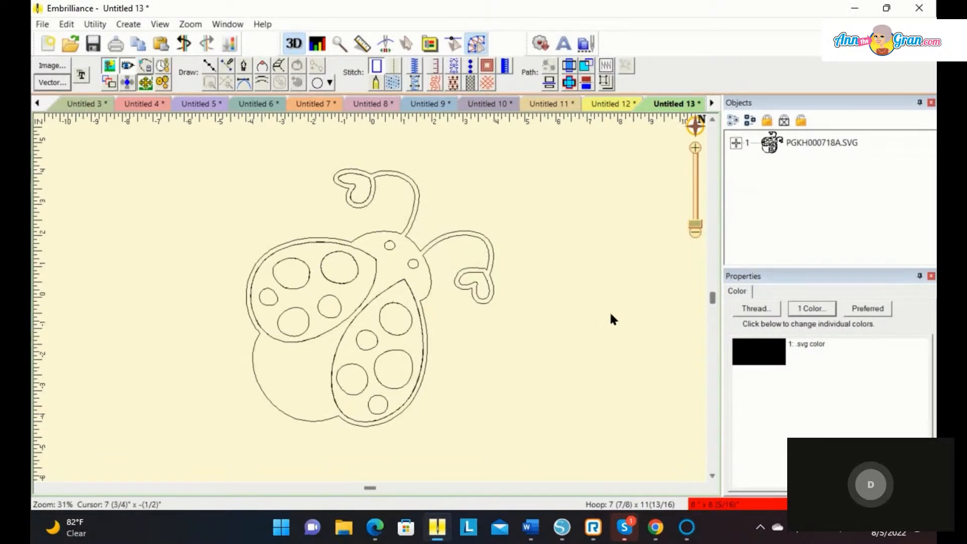
Combine the ladybug's full outer outline with the left wing's inner outline so the wing forms a hole
click(735, 142)
scroll(930, 168, down, 3)
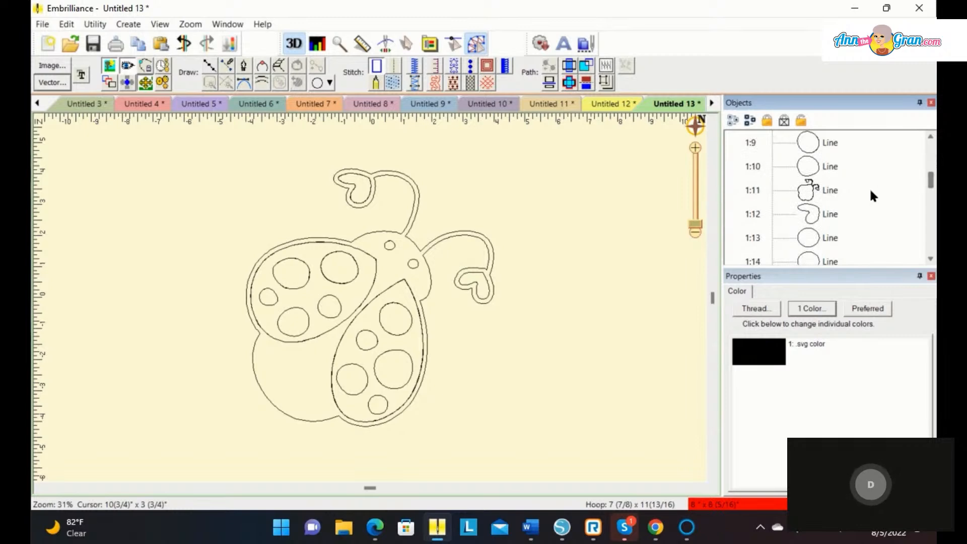
click(805, 191)
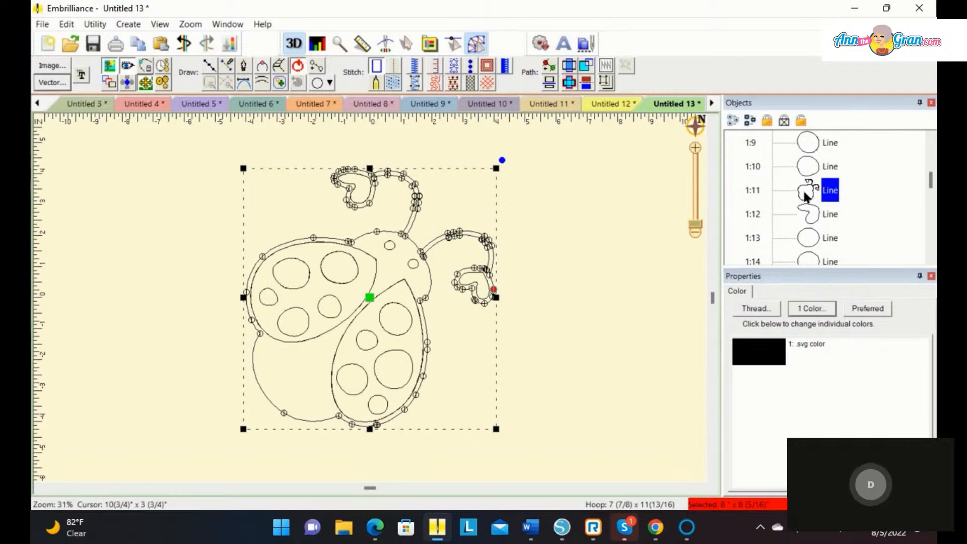
click(549, 294)
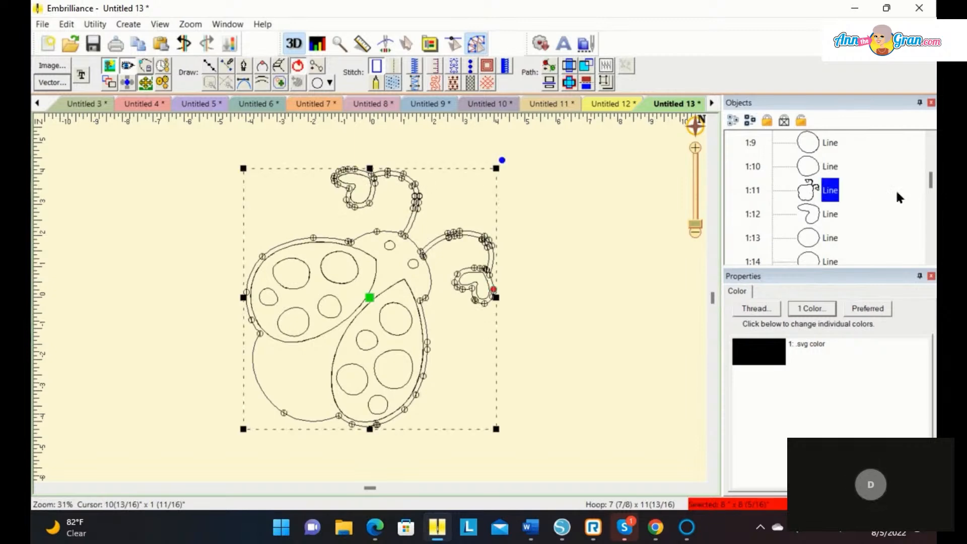
mouse_move(933, 181)
mouse_down()
mouse_move(931, 154)
mouse_move(930, 190)
mouse_up()
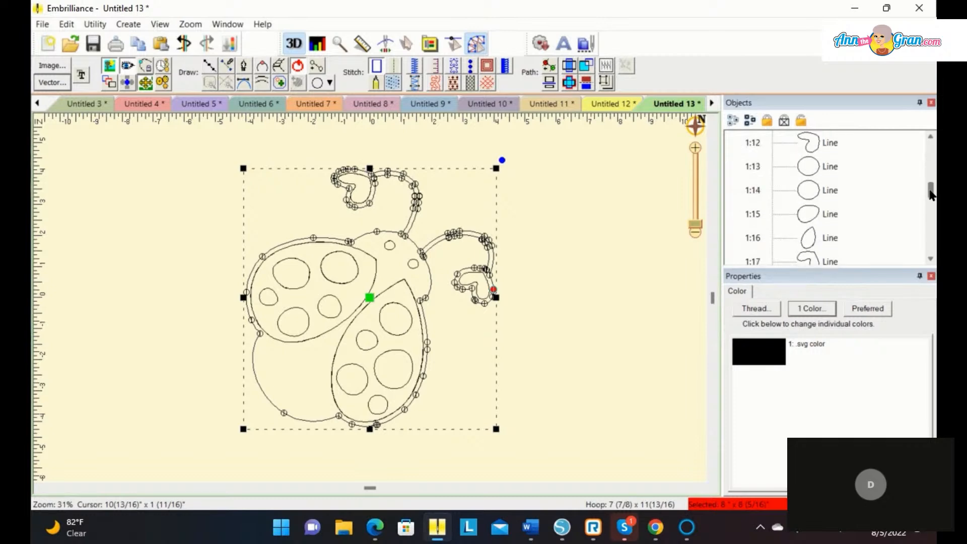
click(824, 211)
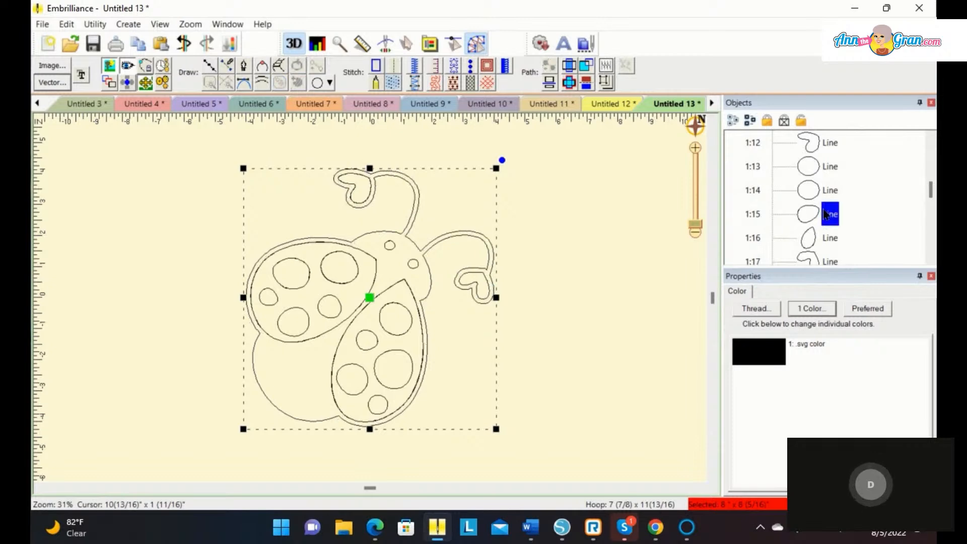
click(586, 66)
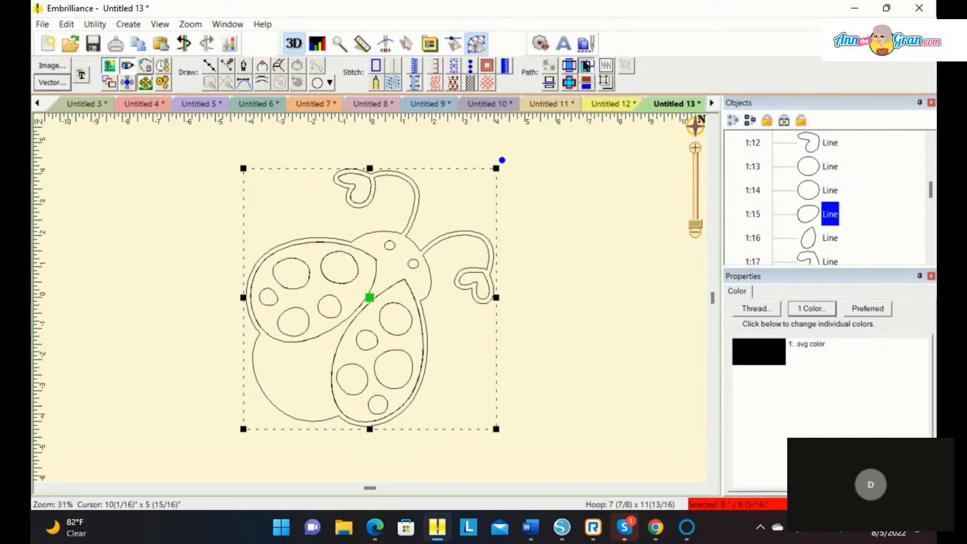
click(601, 200)
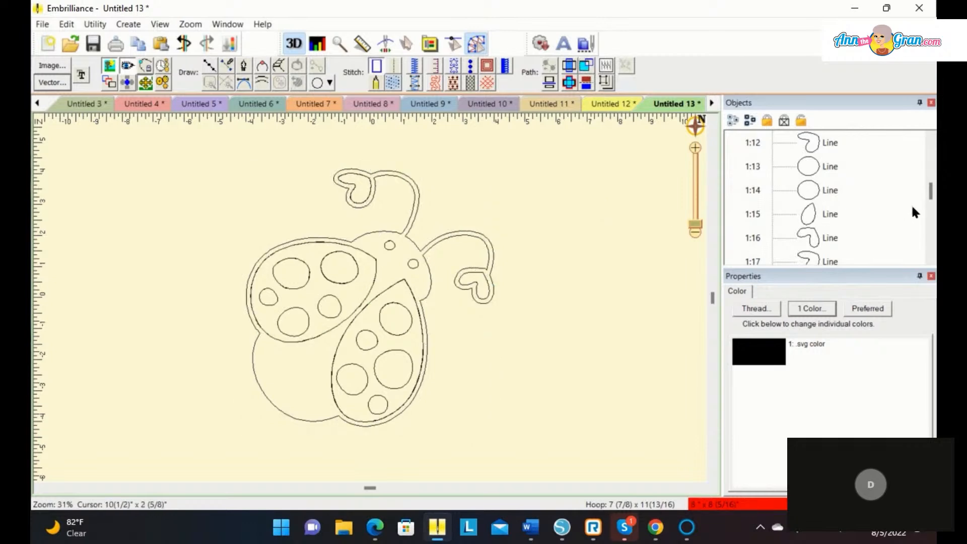
Combine the right wing's inner outline into the same ladybug outline as a second hole
scroll(930, 195, up, 2)
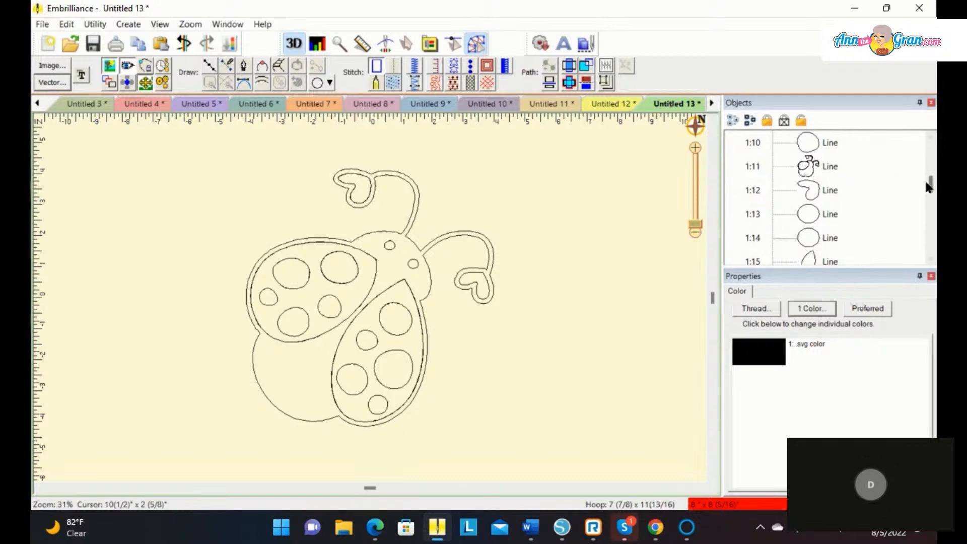
click(809, 162)
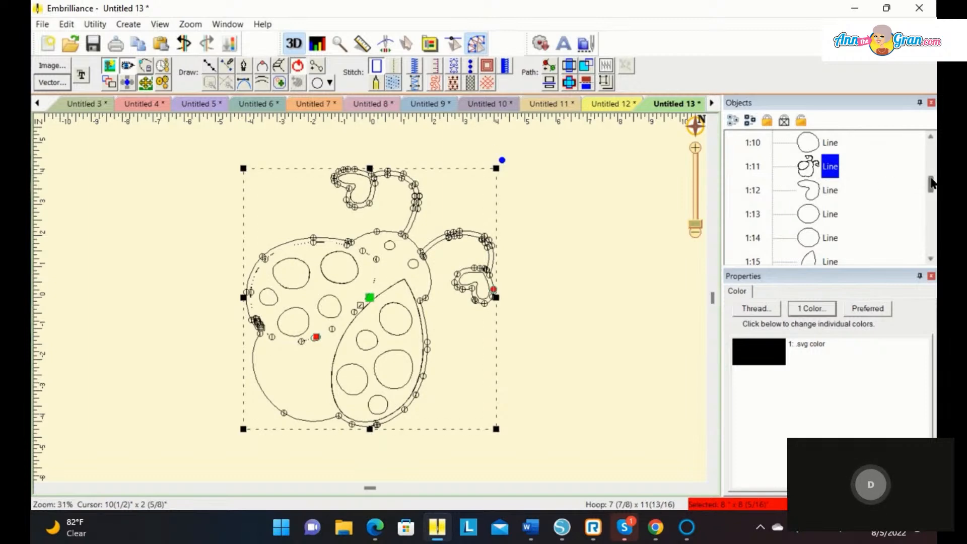
drag(931, 184, 933, 190)
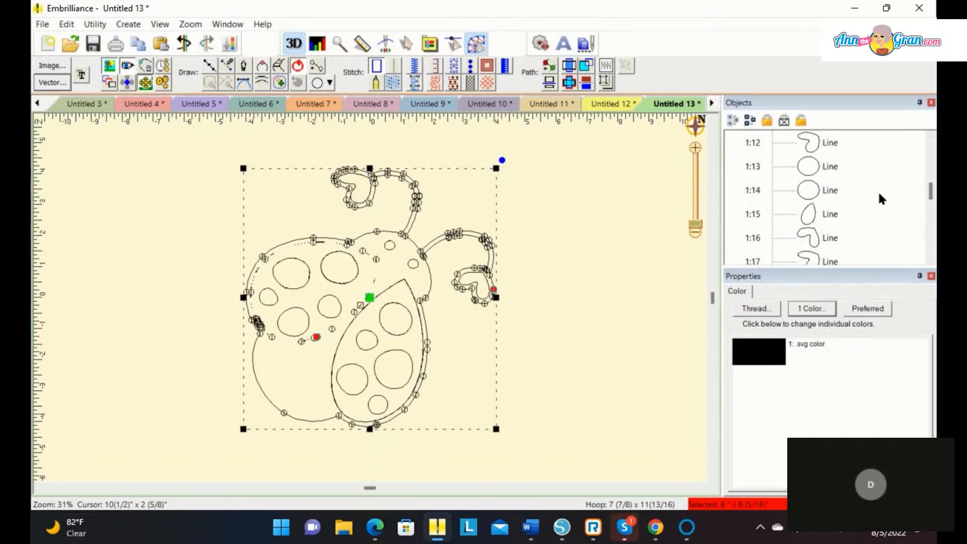
click(831, 212)
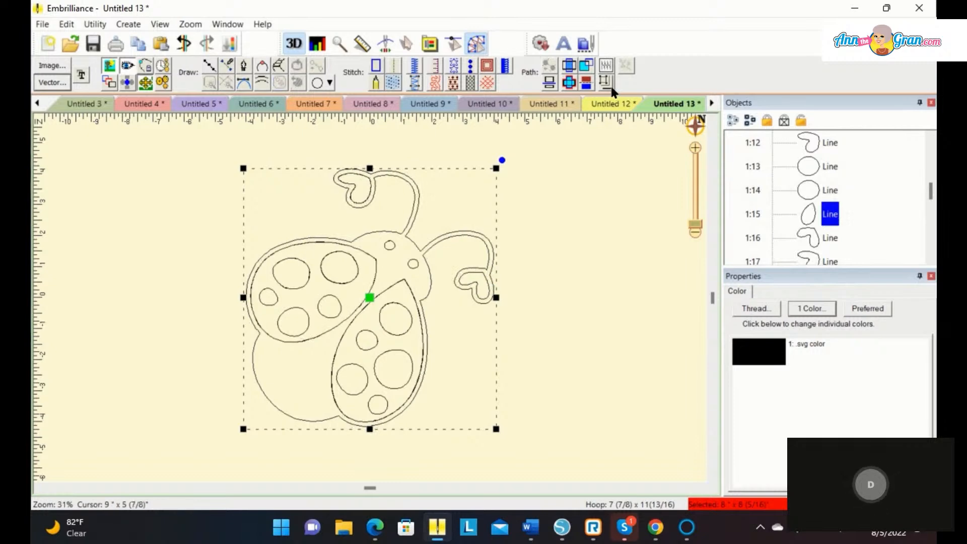
click(586, 71)
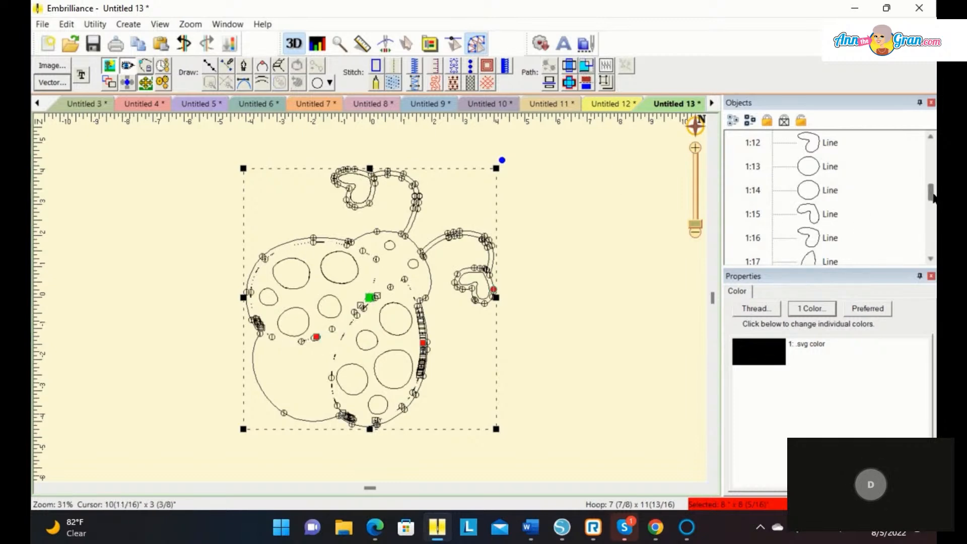
scroll(932, 197, up, 1)
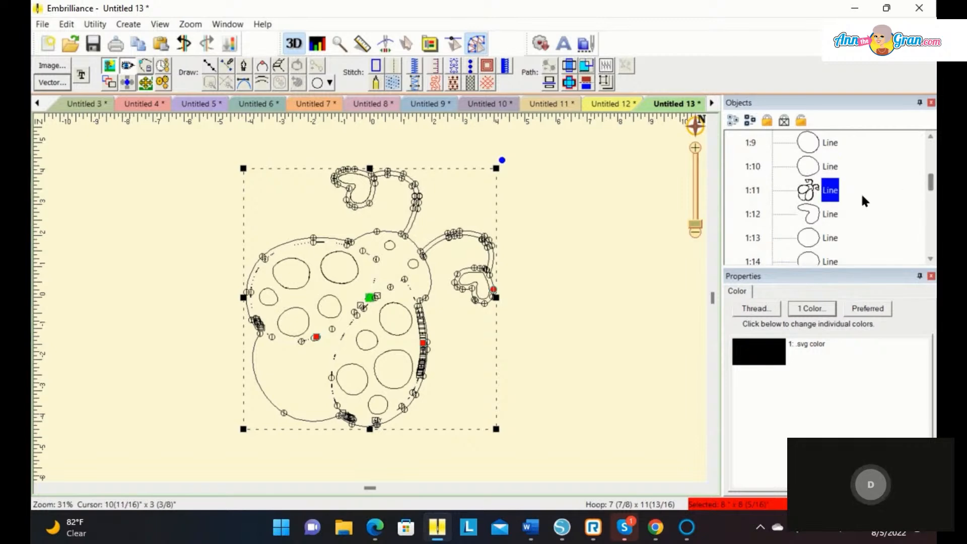
click(828, 197)
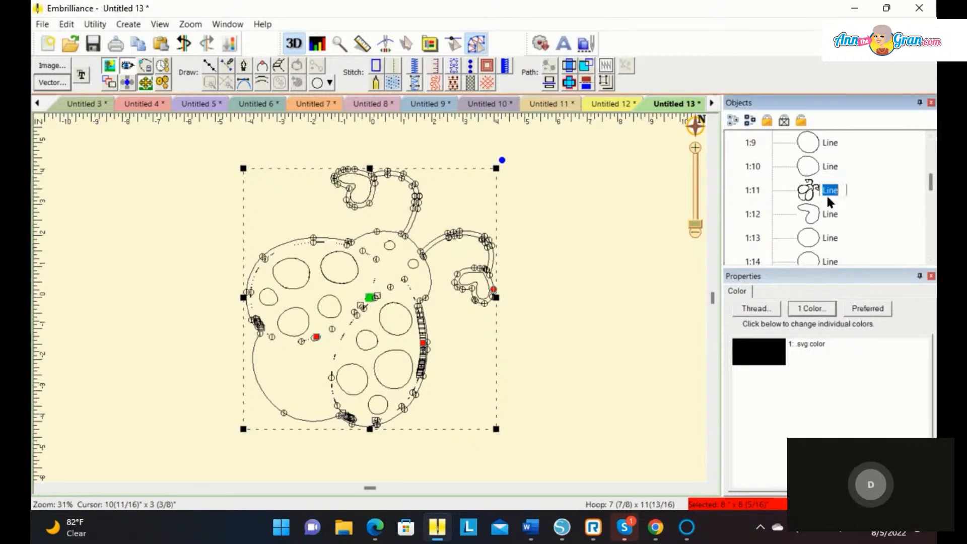
click(599, 213)
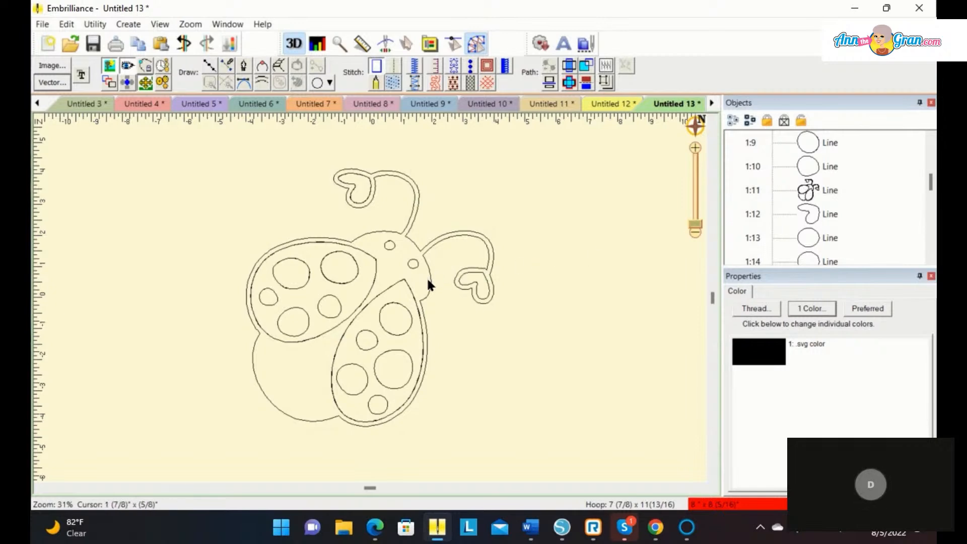
Convert the combined ladybug outline with the wing holes to a Fill stitch object
click(802, 199)
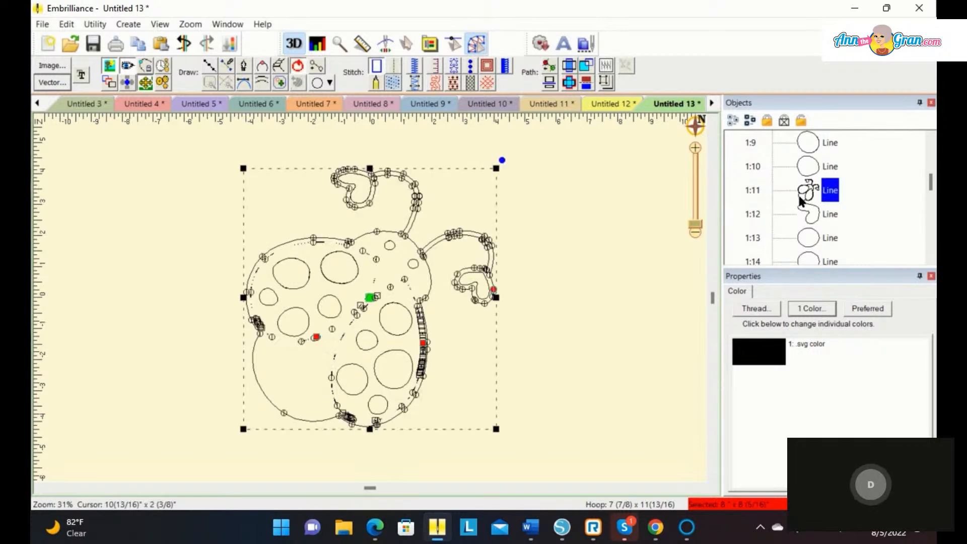
click(396, 81)
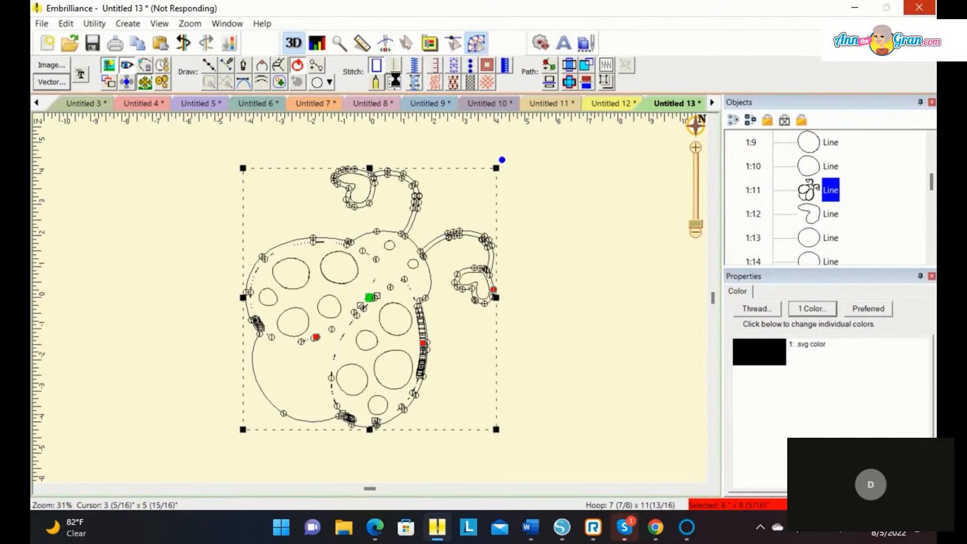
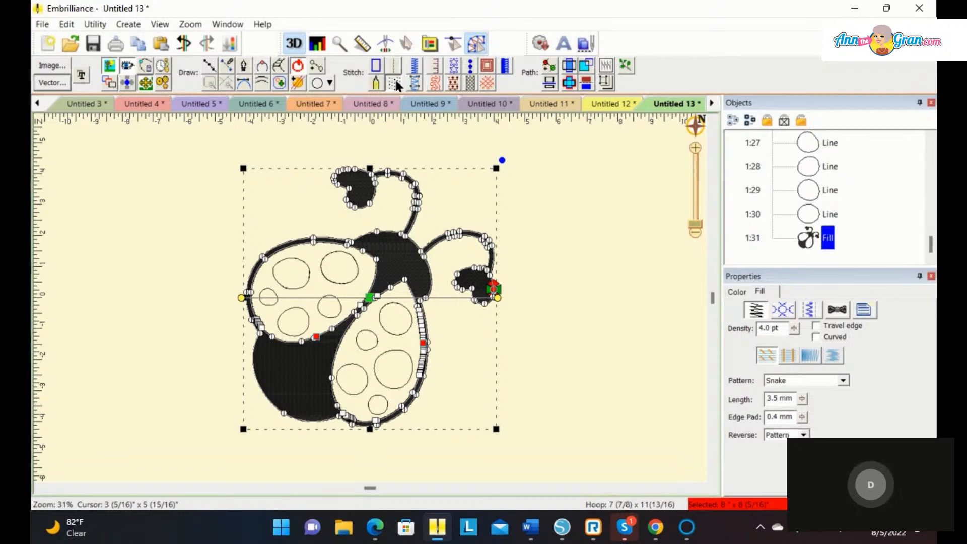
drag(932, 245, 923, 221)
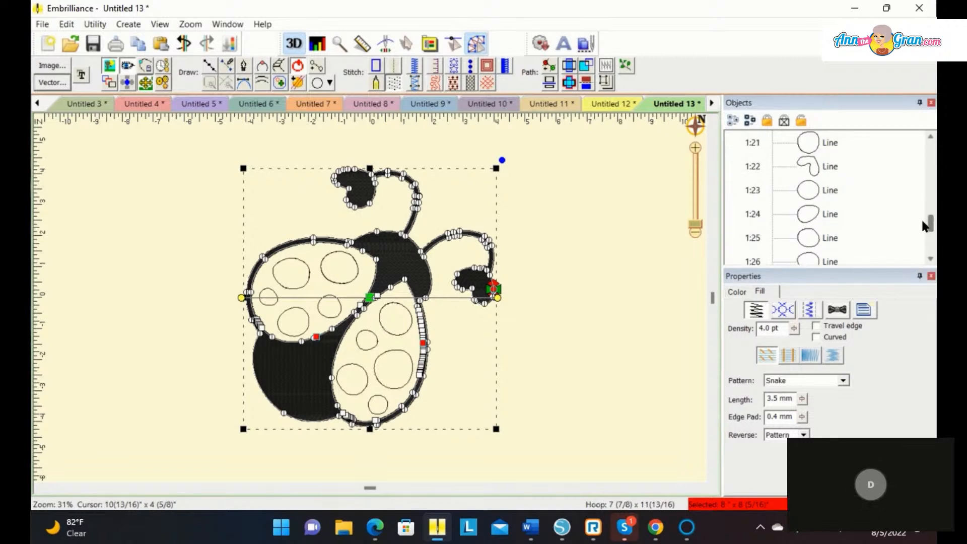
Recolor the left wing's inner outline to Robison-Anton Rayon 2268 Carolina Red and convert it to a Fill stitch object
click(819, 213)
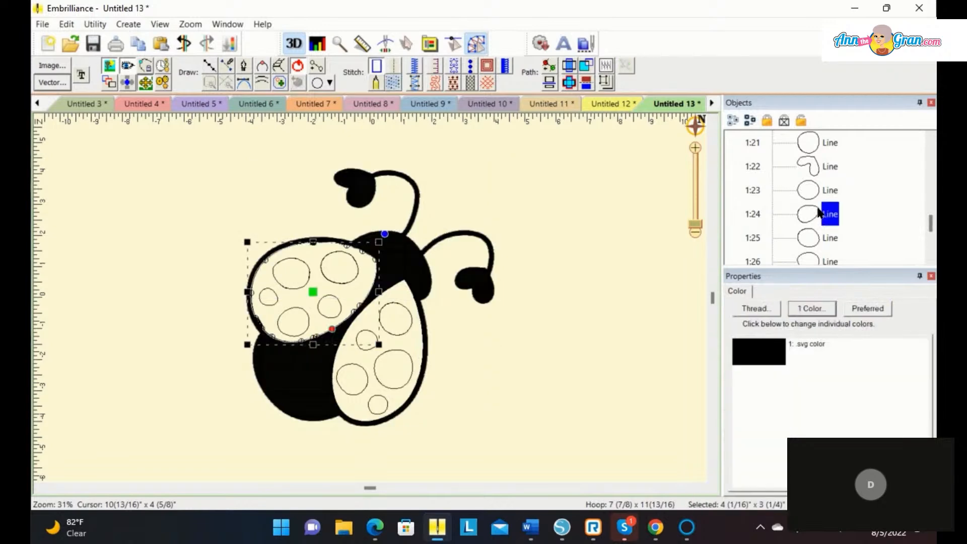
click(736, 362)
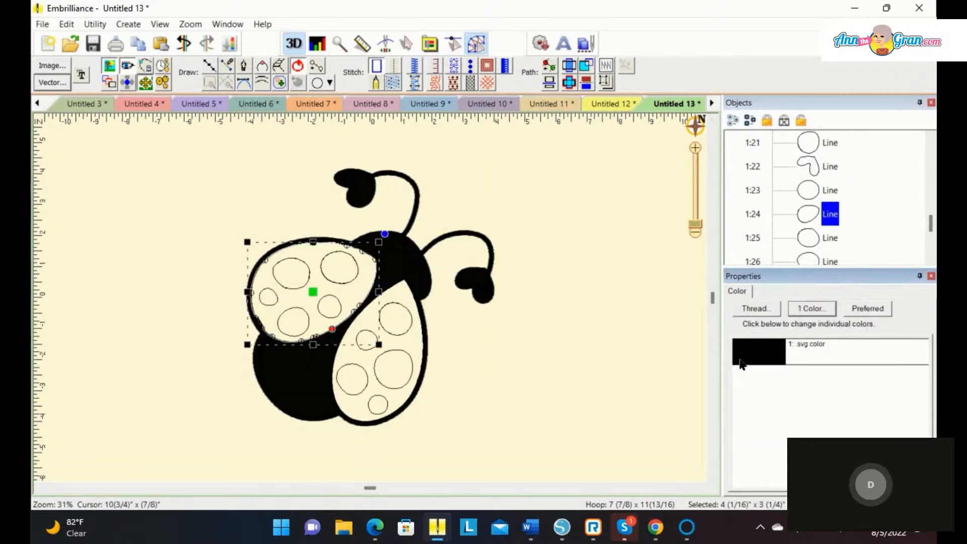
click(484, 202)
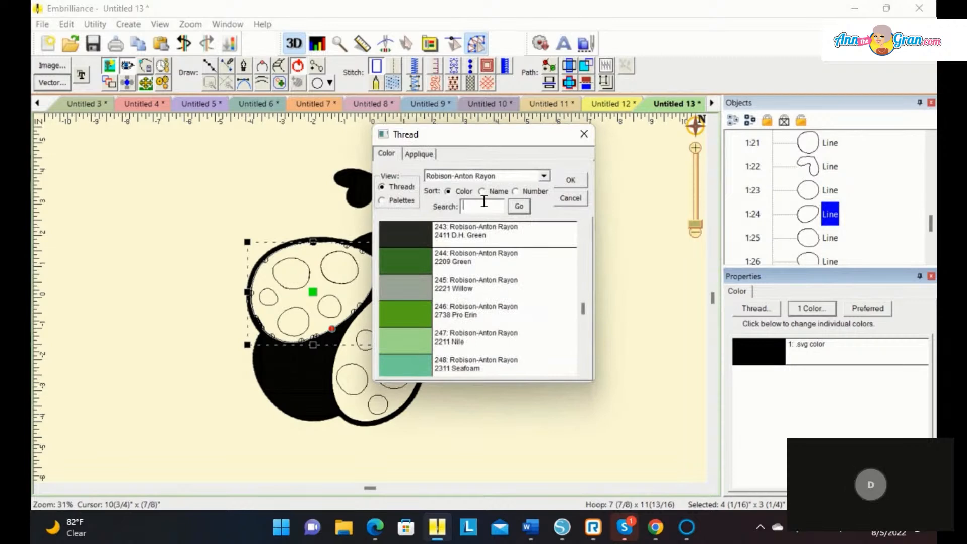
text(red)
click(518, 205)
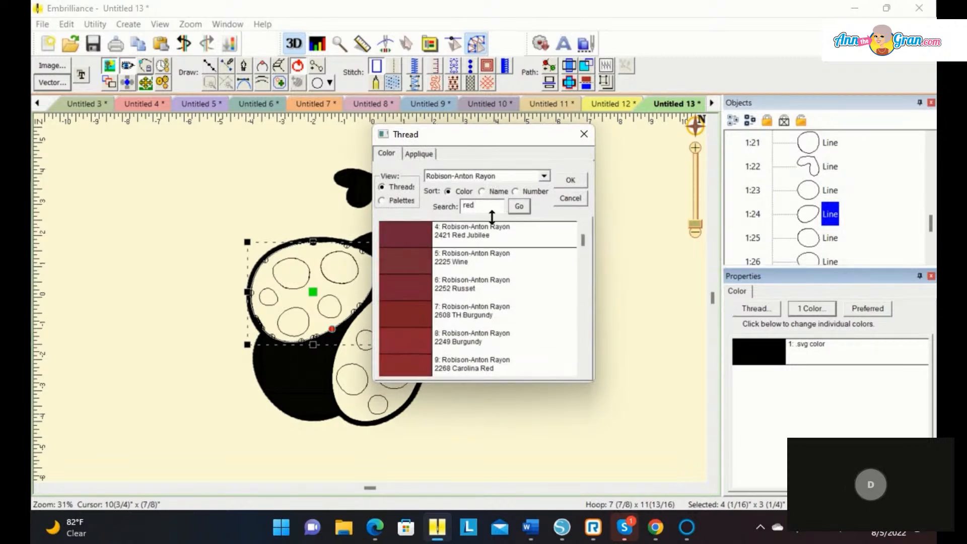
click(405, 358)
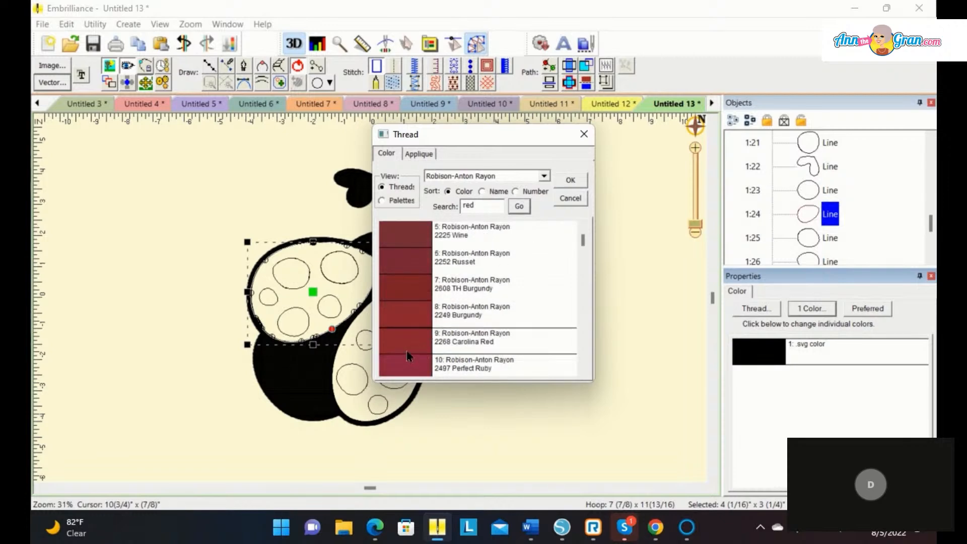
click(571, 177)
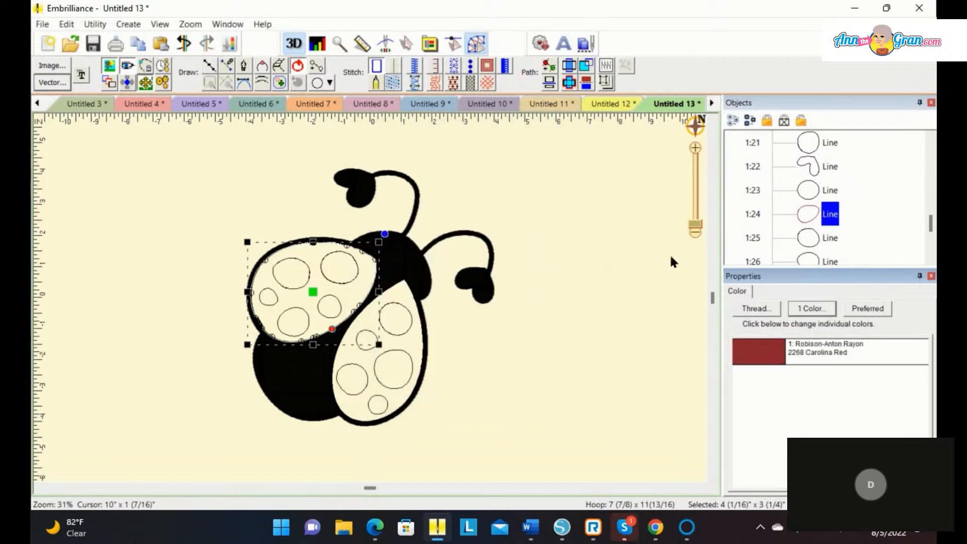
click(395, 82)
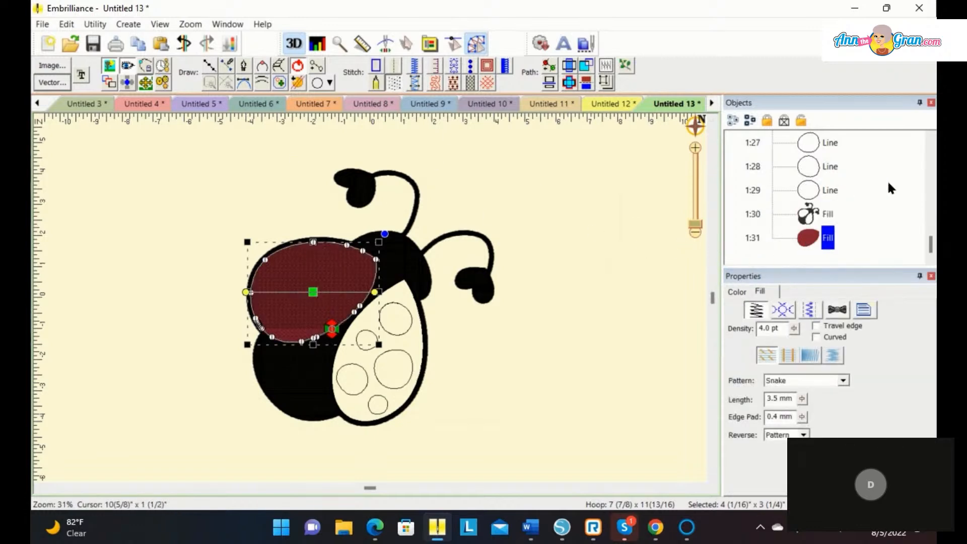
Find the right wing's inner outline, assign it Carolina Red from the current page palette, and convert it to a Fill stitch object
drag(930, 248, 929, 233)
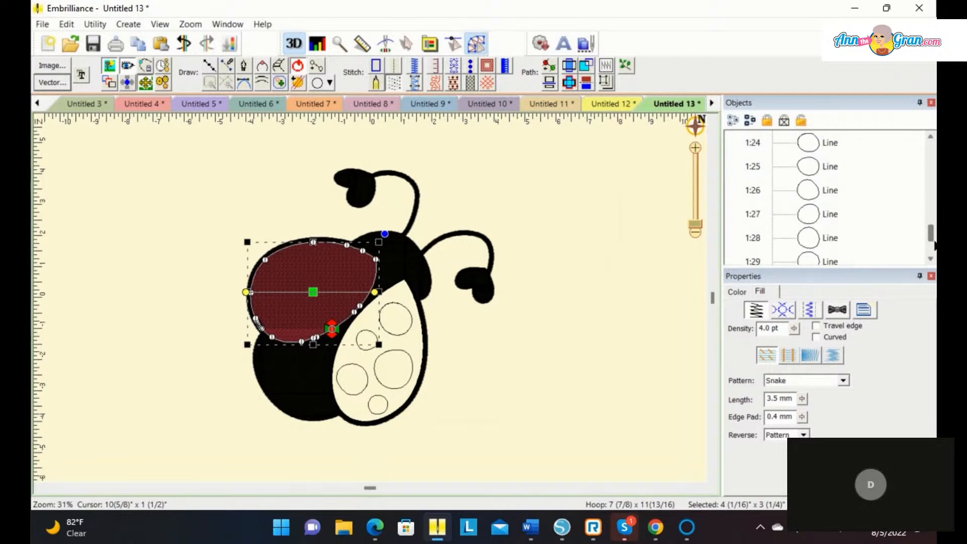
click(930, 259)
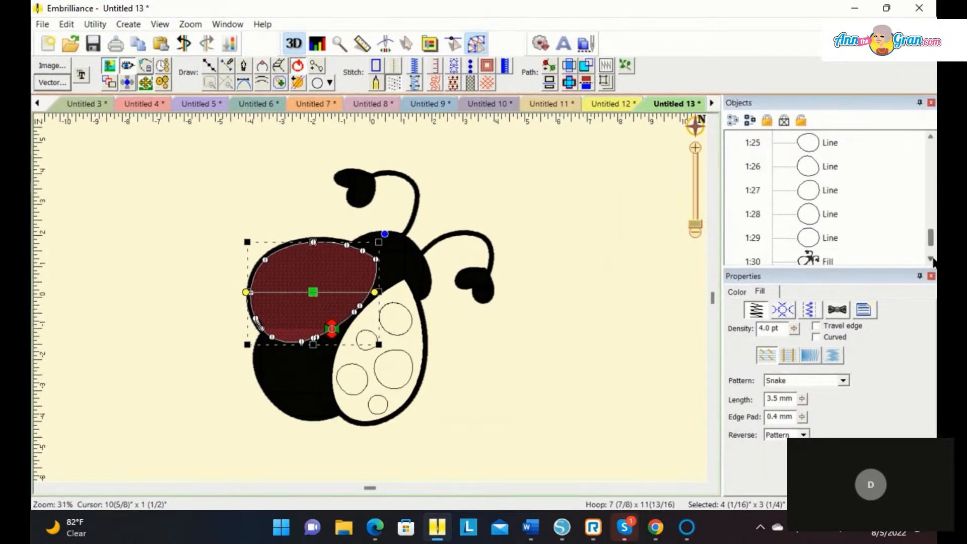
click(827, 168)
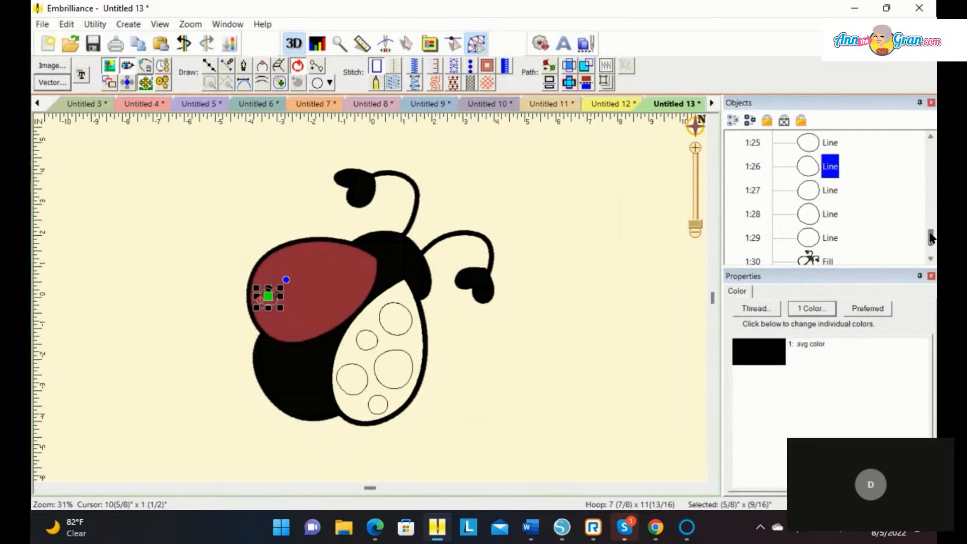
drag(931, 237, 924, 221)
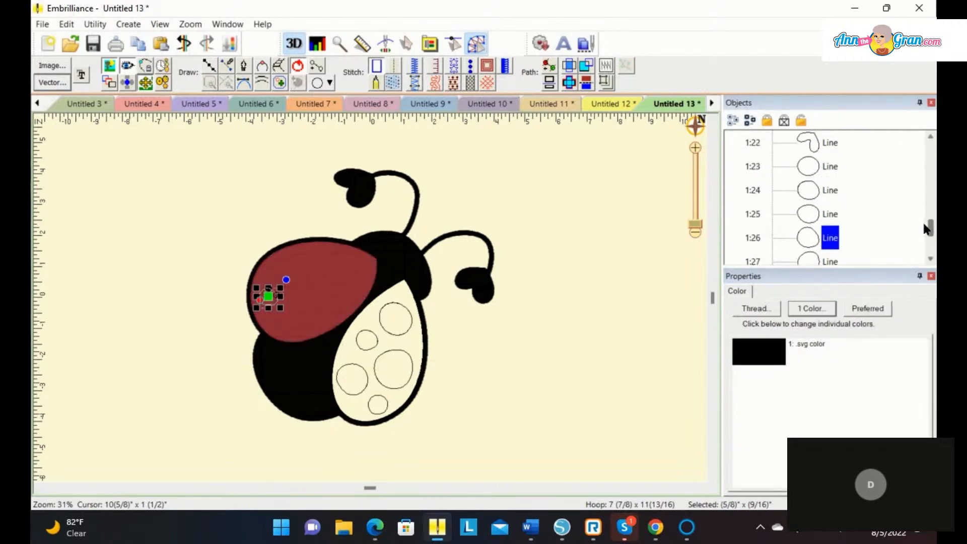
click(835, 213)
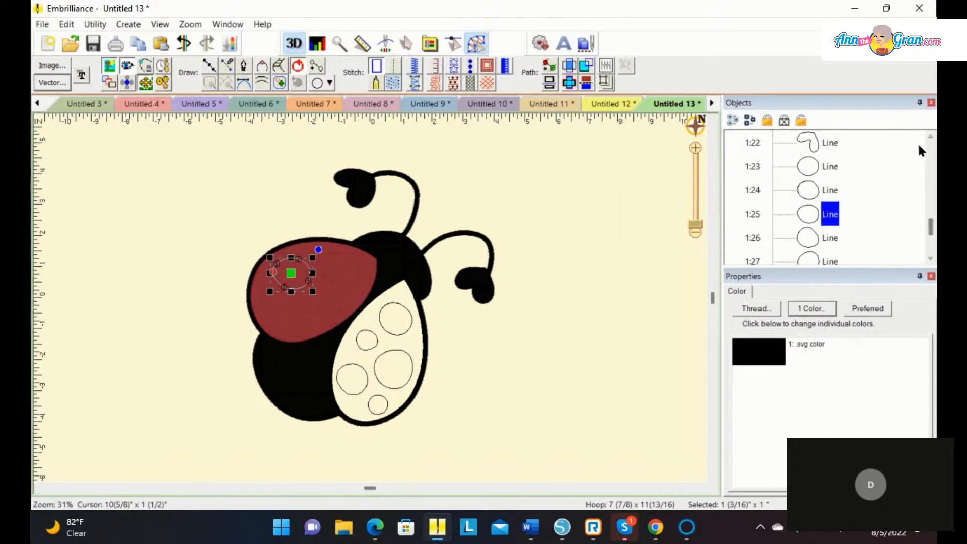
click(929, 136)
click(929, 136)
double_click(929, 136)
click(929, 136)
click(929, 136)
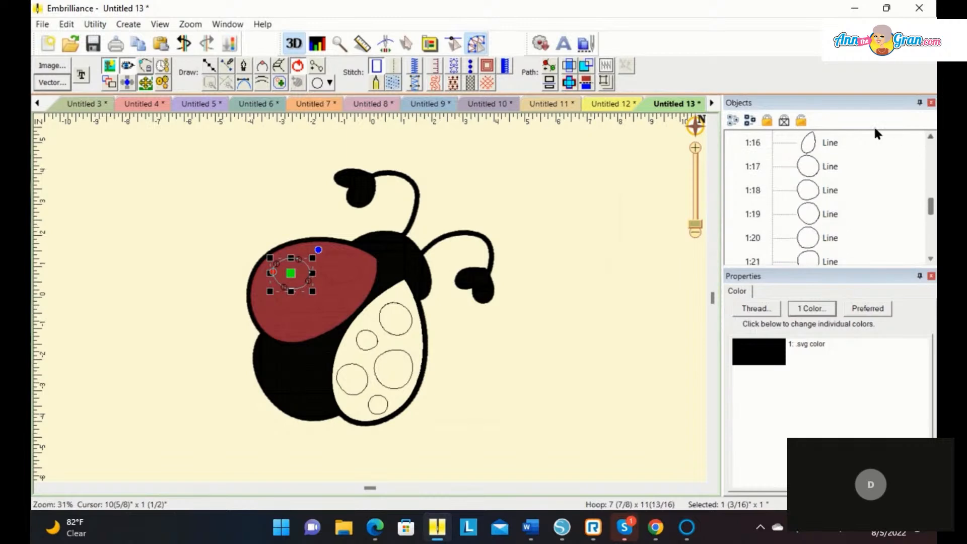
click(828, 143)
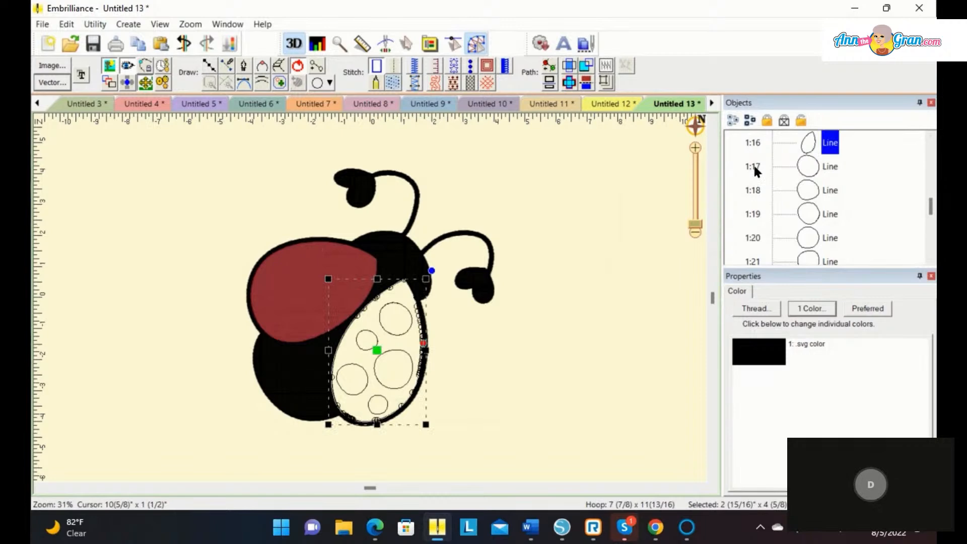
click(752, 308)
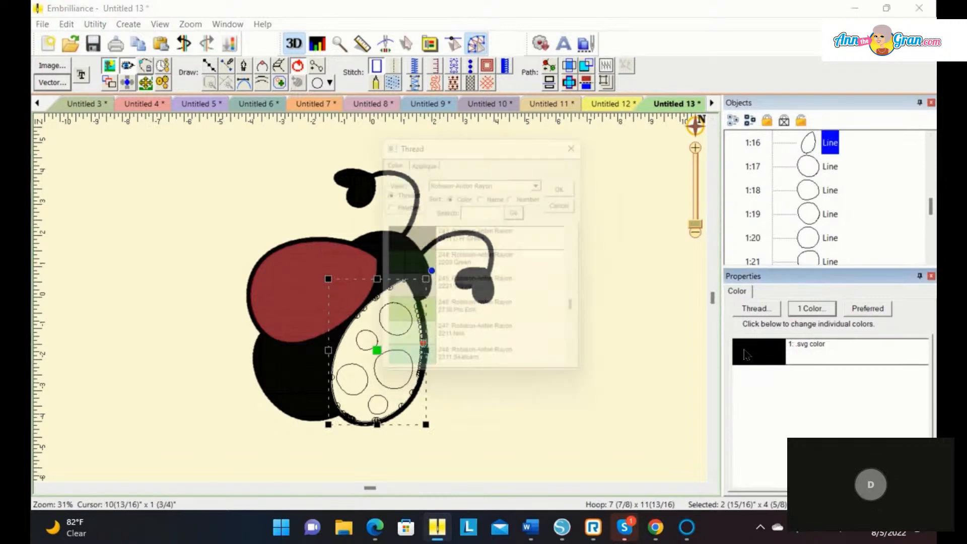
click(383, 199)
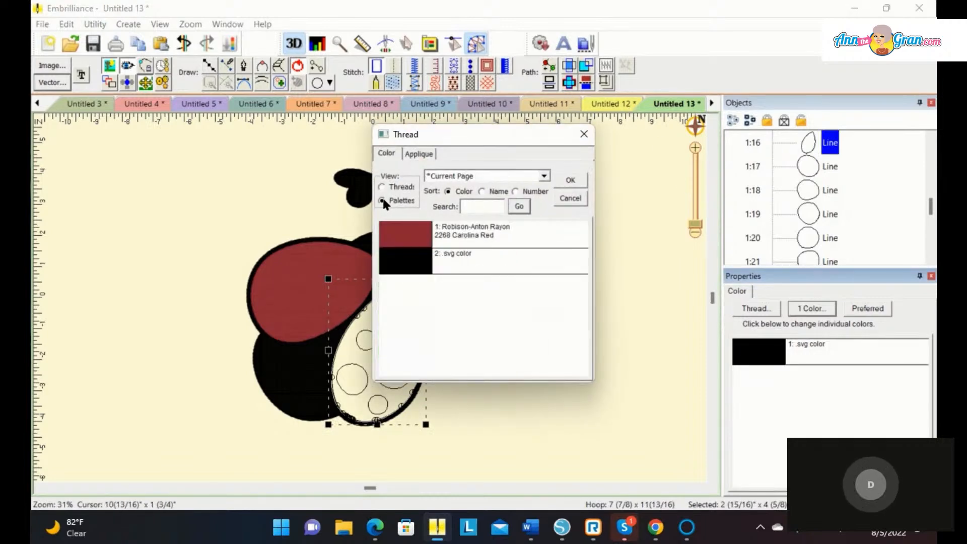
click(394, 228)
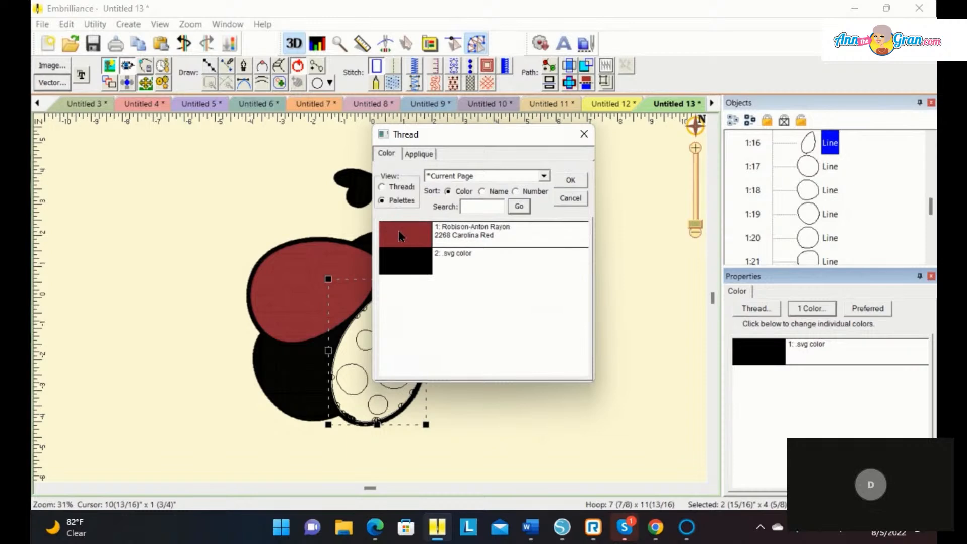
click(569, 182)
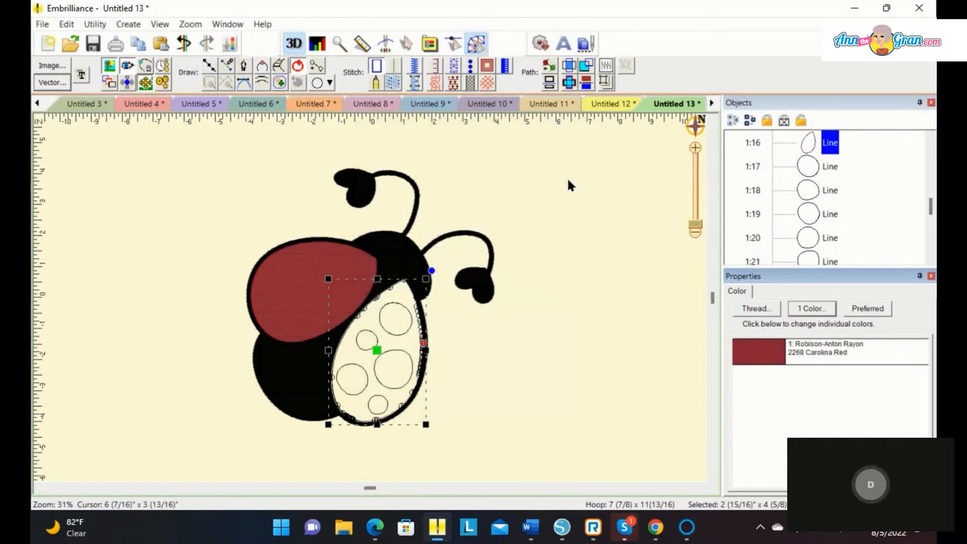
click(396, 84)
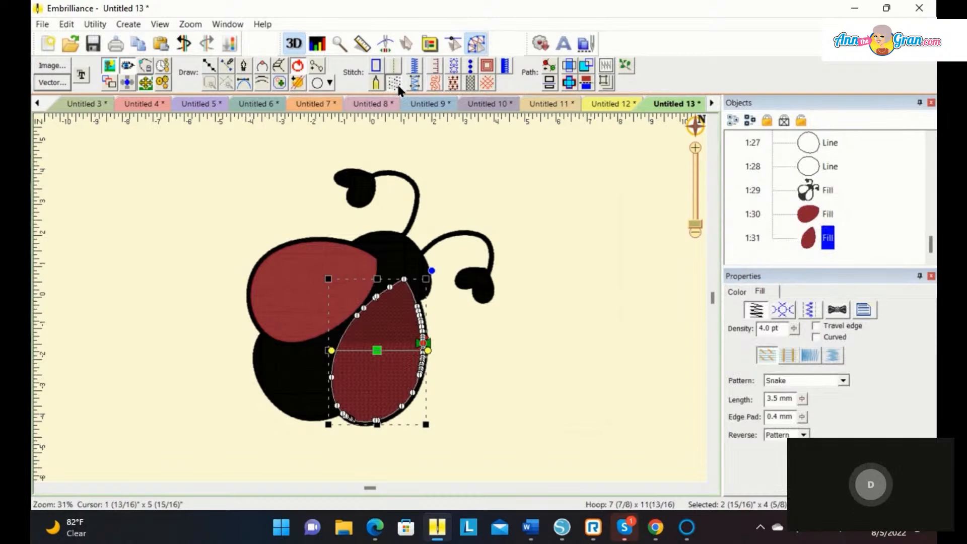
Recolor the small eye circle on the ladybug's head to Robison-Anton Rayon 2297 Snow White and convert it to a Column stitch object
click(810, 171)
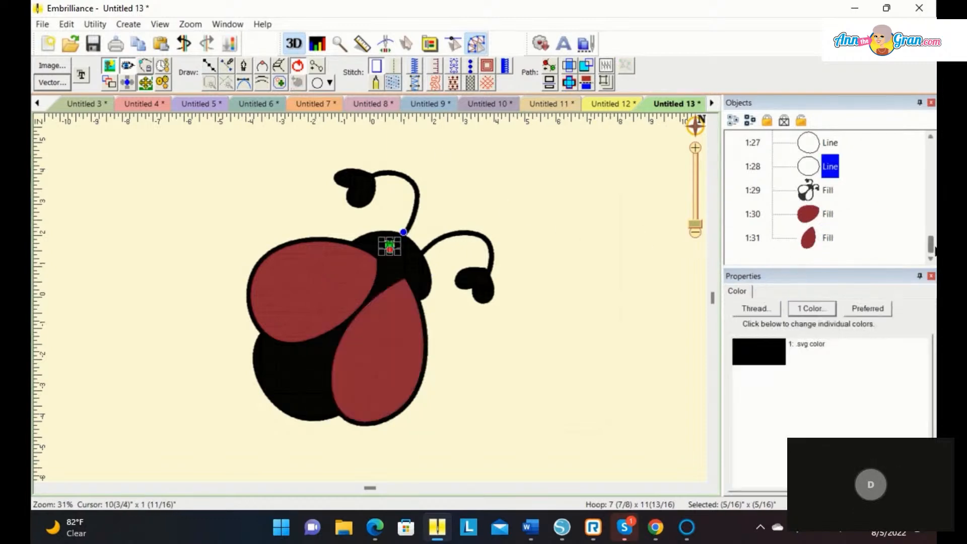
ctrl+click(829, 143)
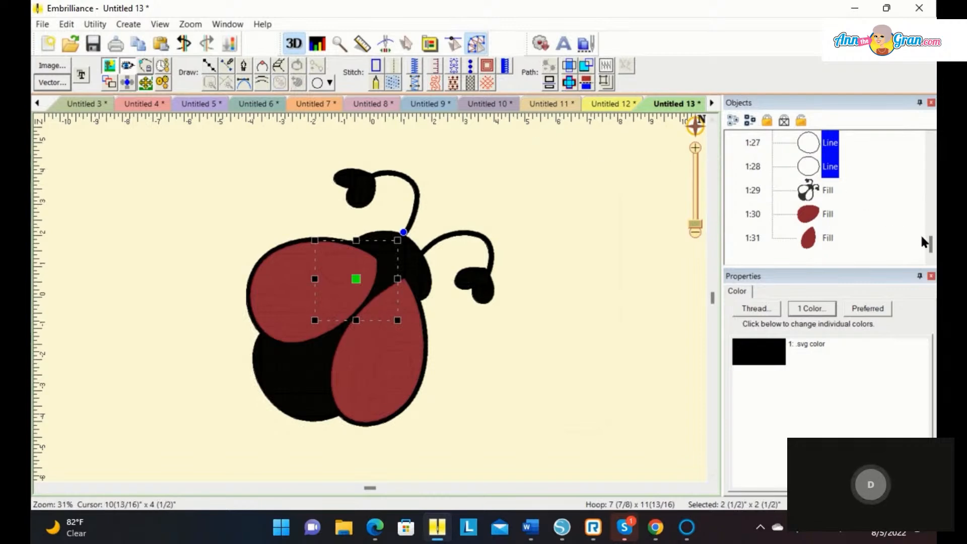
click(830, 166)
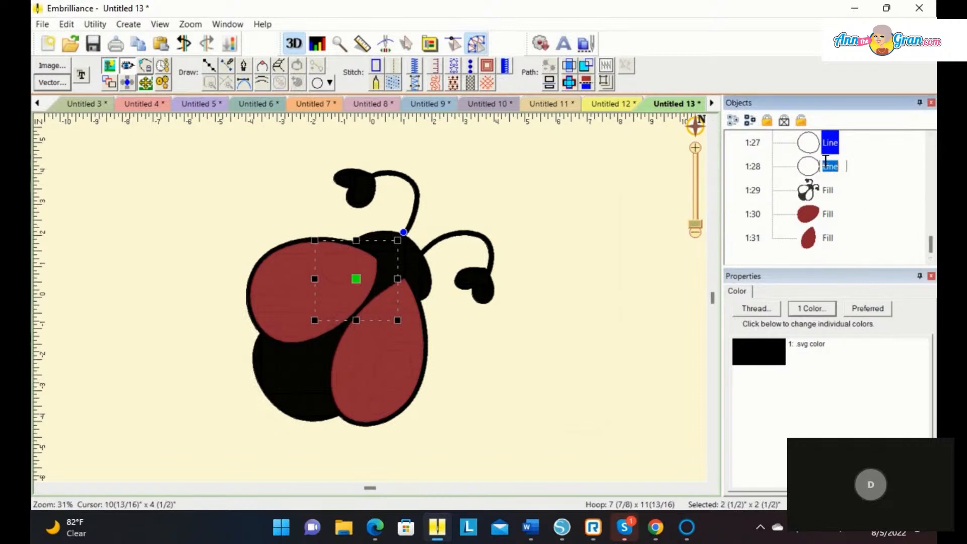
click(845, 162)
click(830, 166)
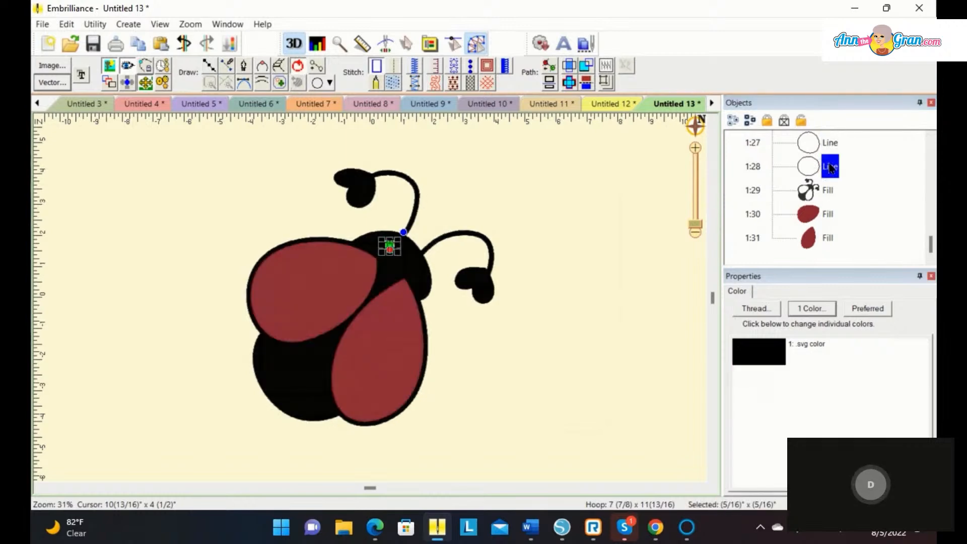
click(763, 354)
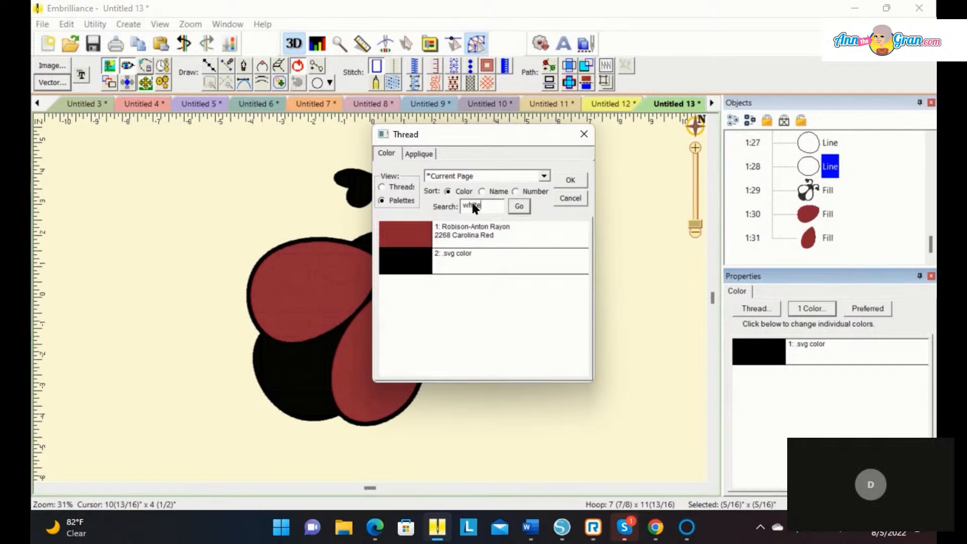
click(543, 175)
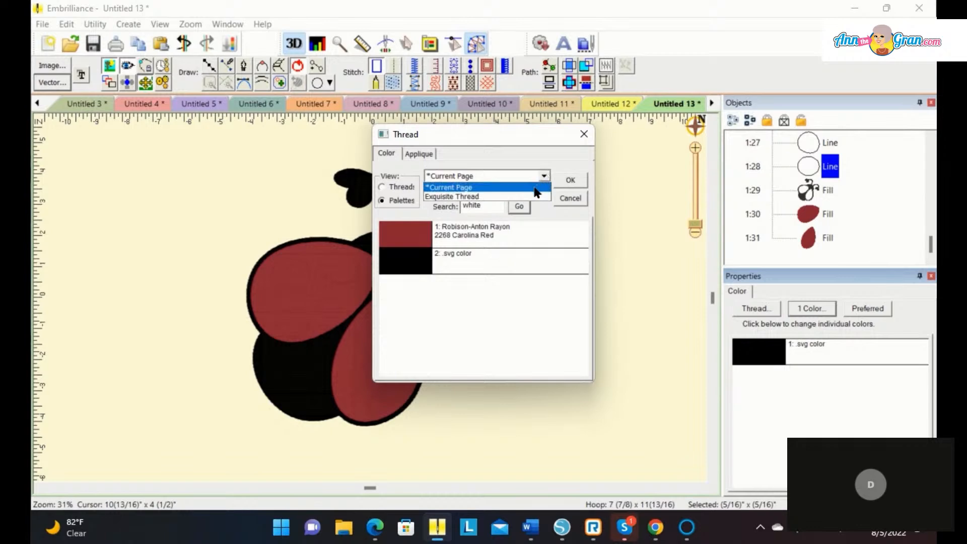
click(382, 192)
click(381, 187)
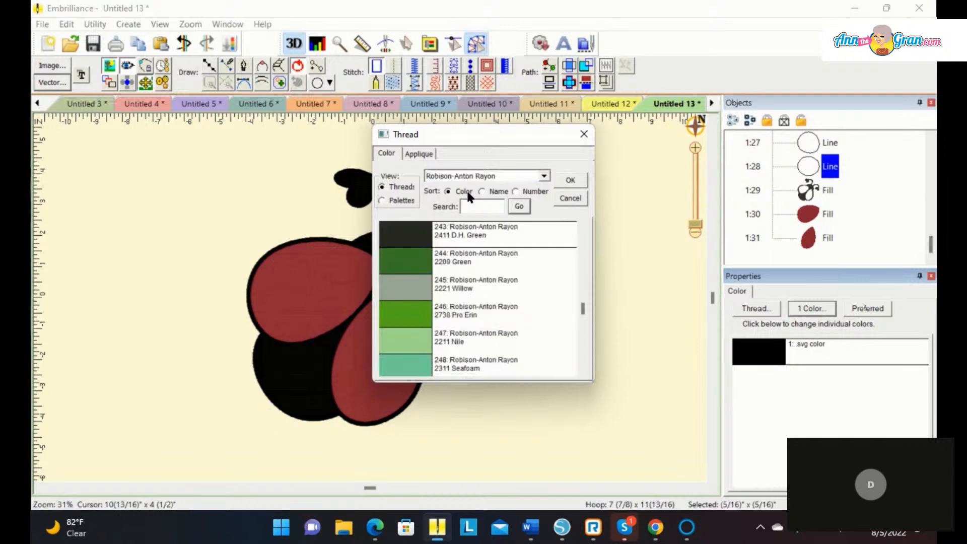
click(491, 202)
text(white)
click(519, 206)
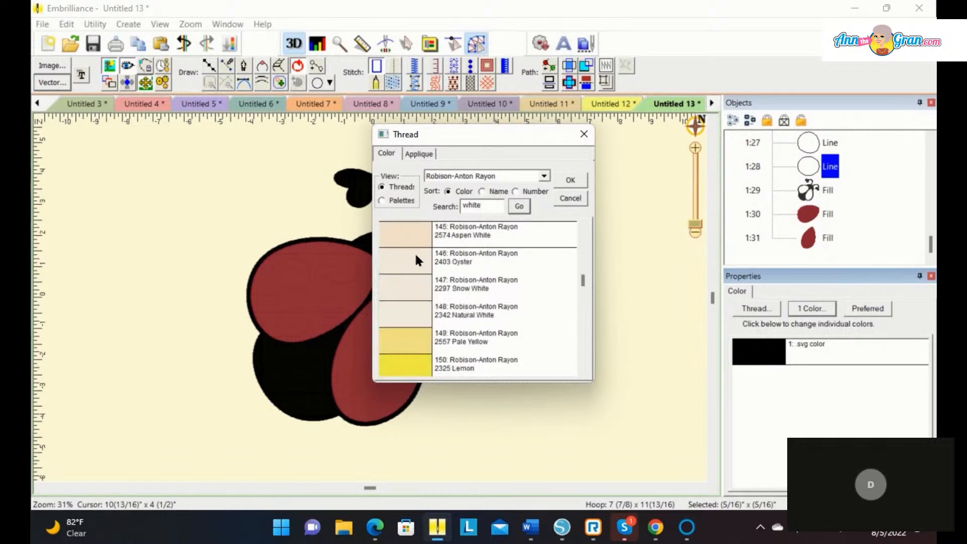
click(411, 278)
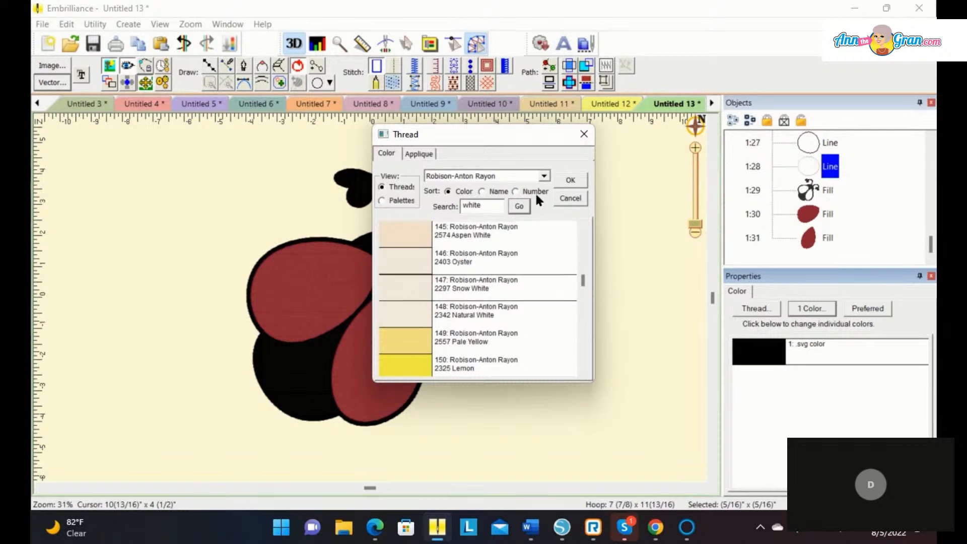
click(568, 180)
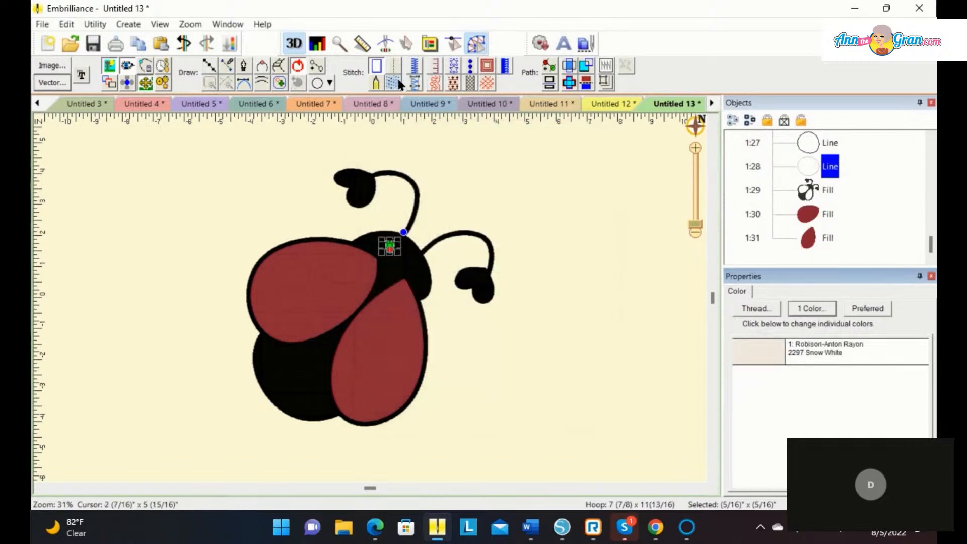
click(409, 81)
click(491, 196)
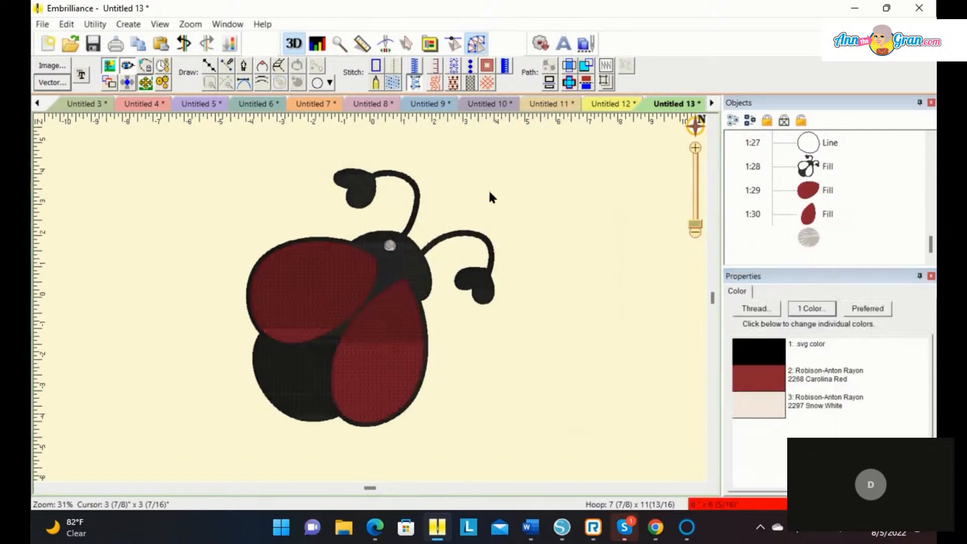
Select the five spot outlines on the ladybug's left wing and convert them to Column stitch objects
click(819, 142)
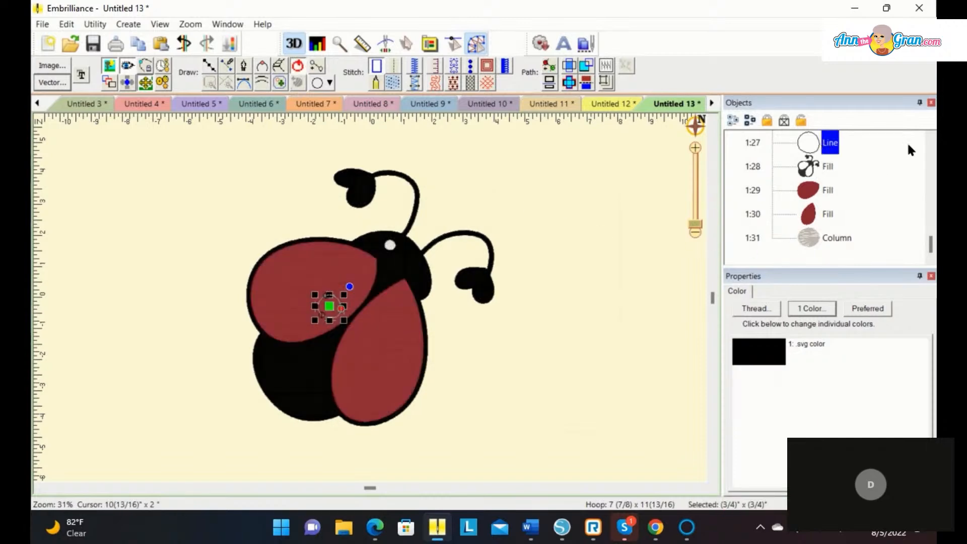
scroll(926, 221, up, 5)
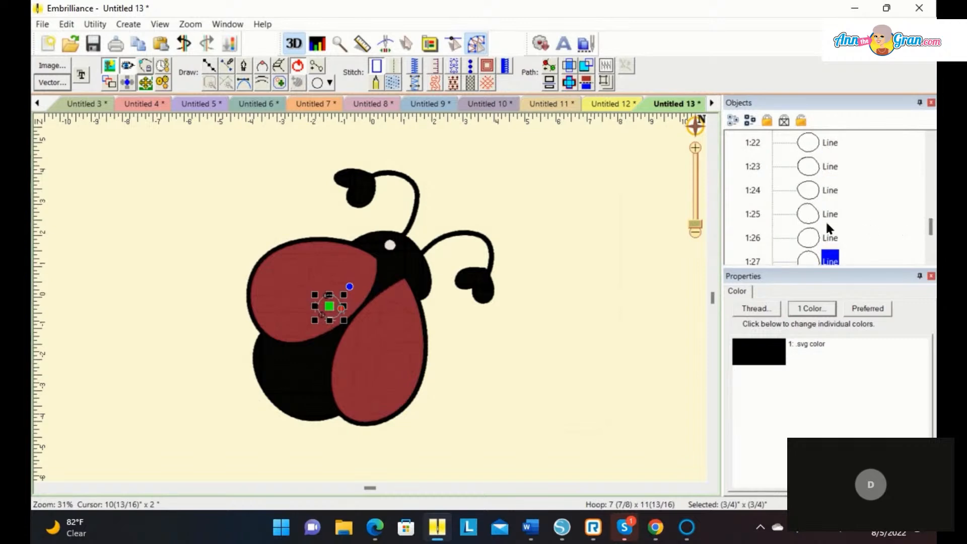
shift+click(812, 232)
shift+click(808, 214)
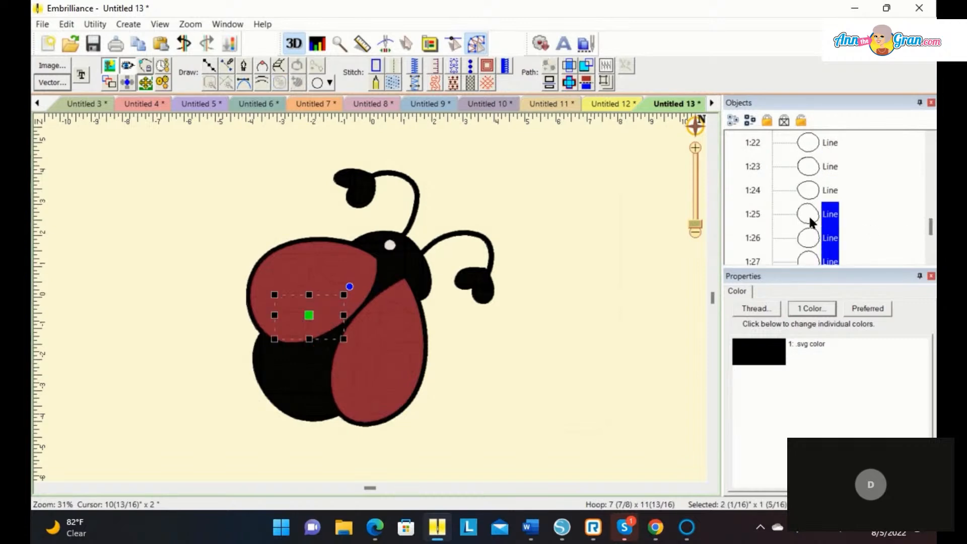
shift+click(807, 191)
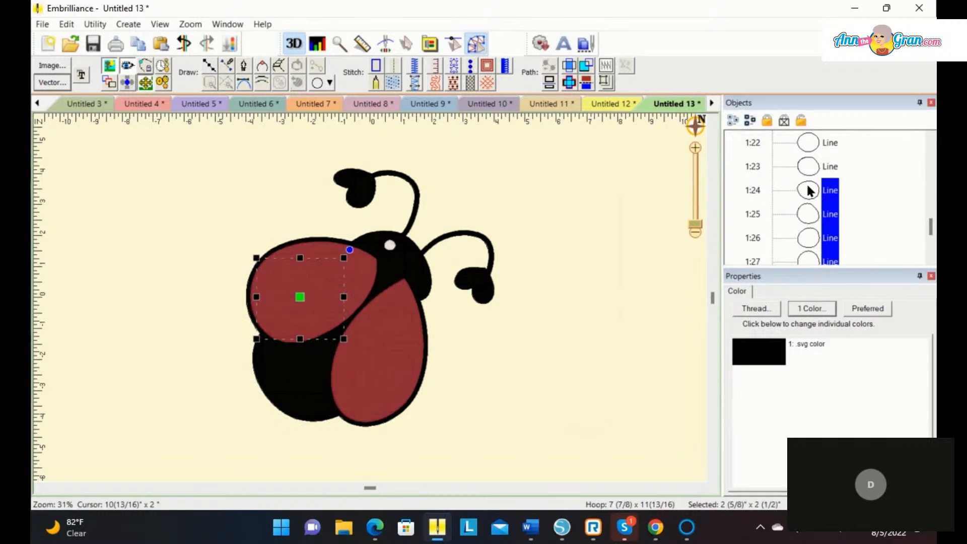
shift+click(806, 175)
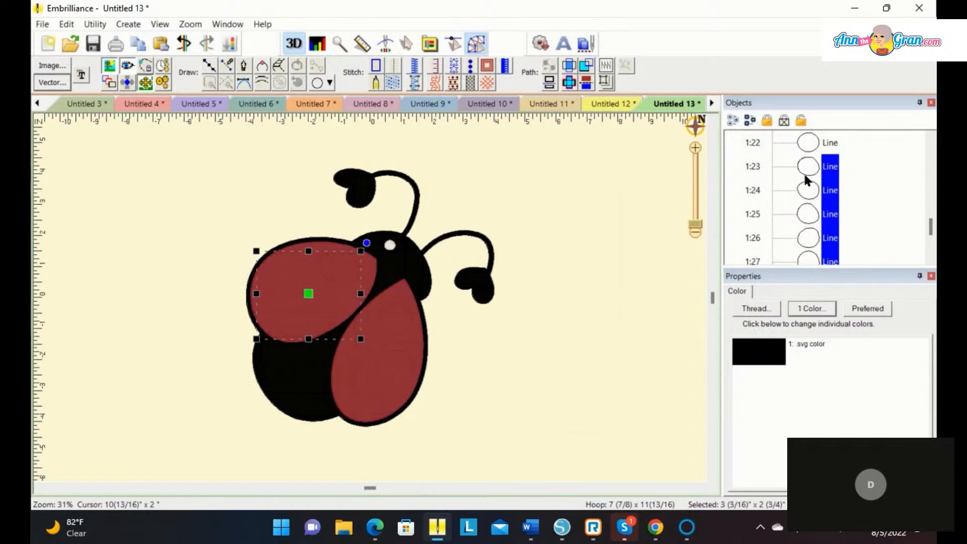
shift+click(810, 143)
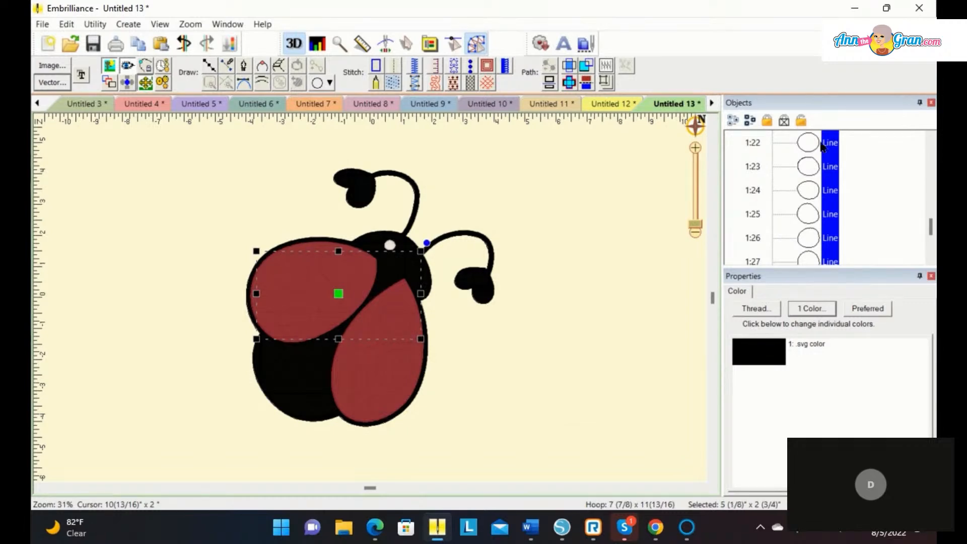
ctrl+click(821, 146)
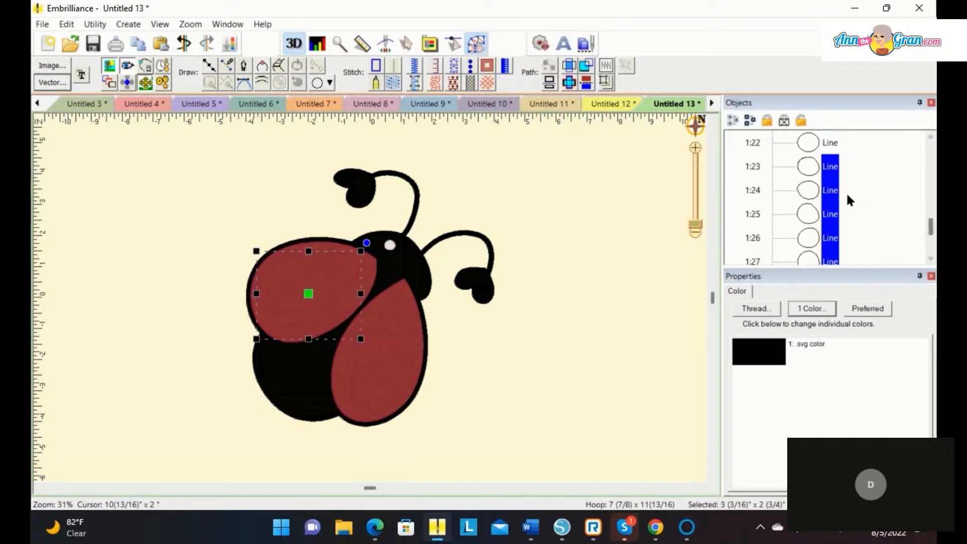
click(413, 80)
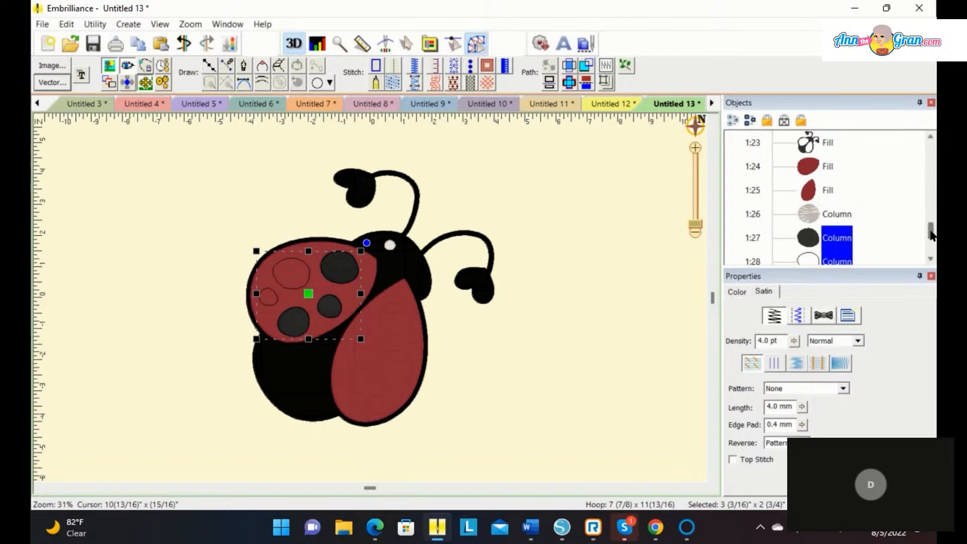
Recolor the second eye circle to Robison-Anton Rayon 2297 Snow White from the current page palette and convert it to a Column stitch object
scroll(919, 231, up, 1)
click(826, 191)
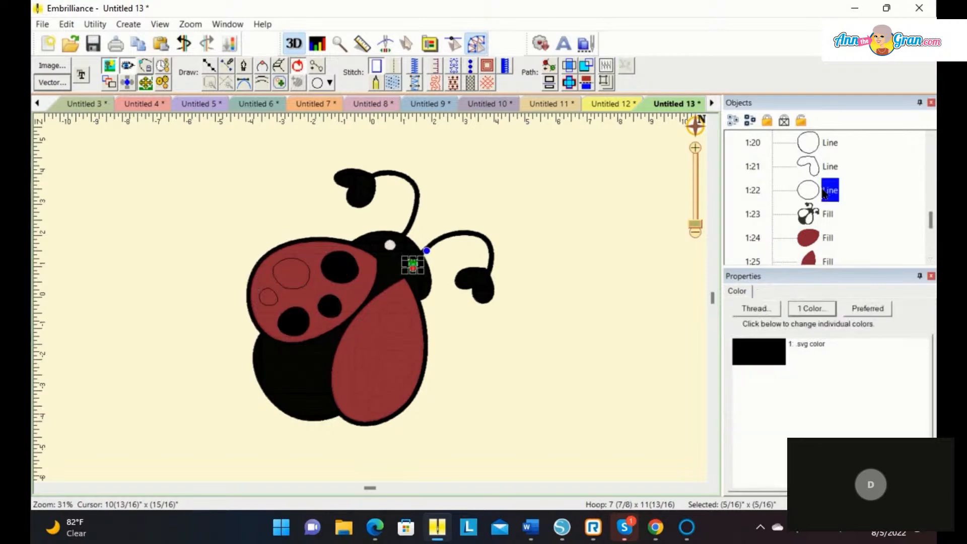
click(753, 356)
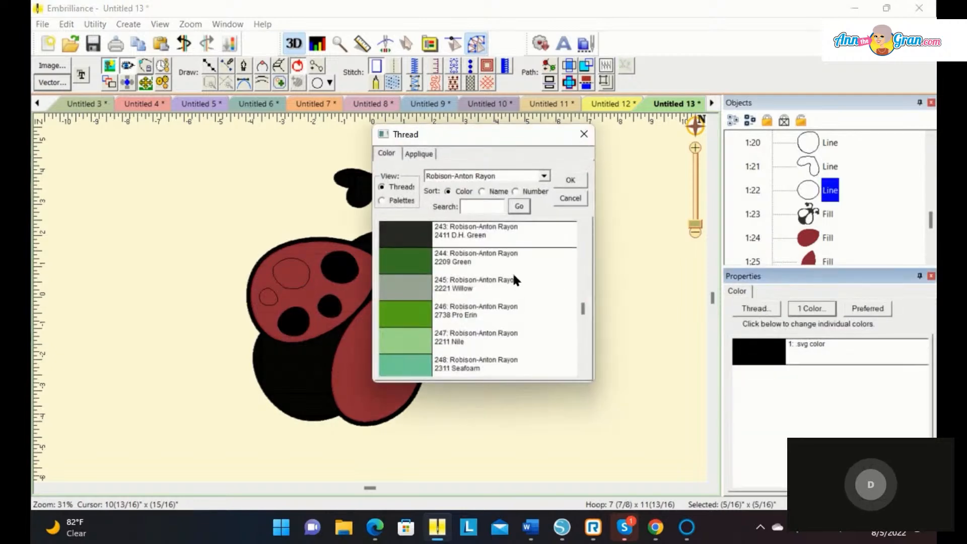
click(382, 200)
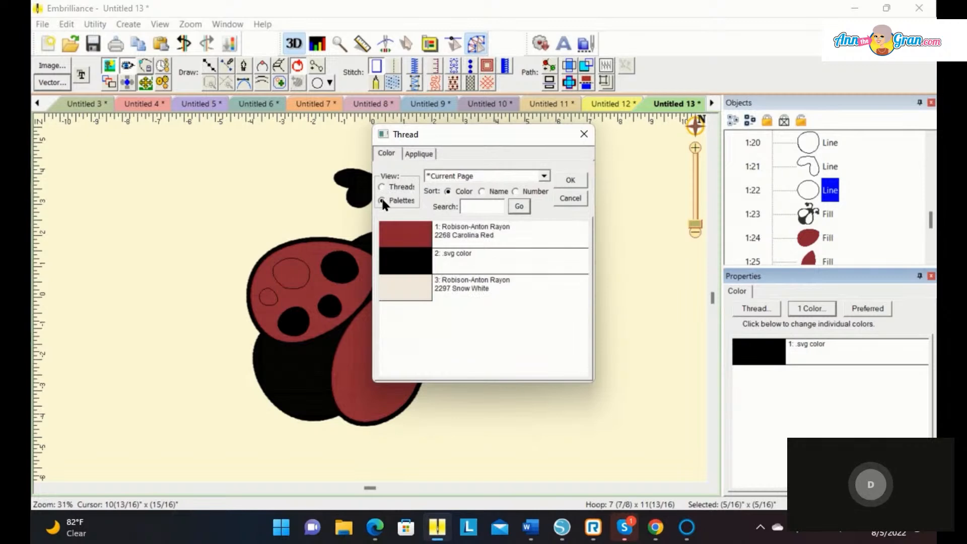
click(415, 290)
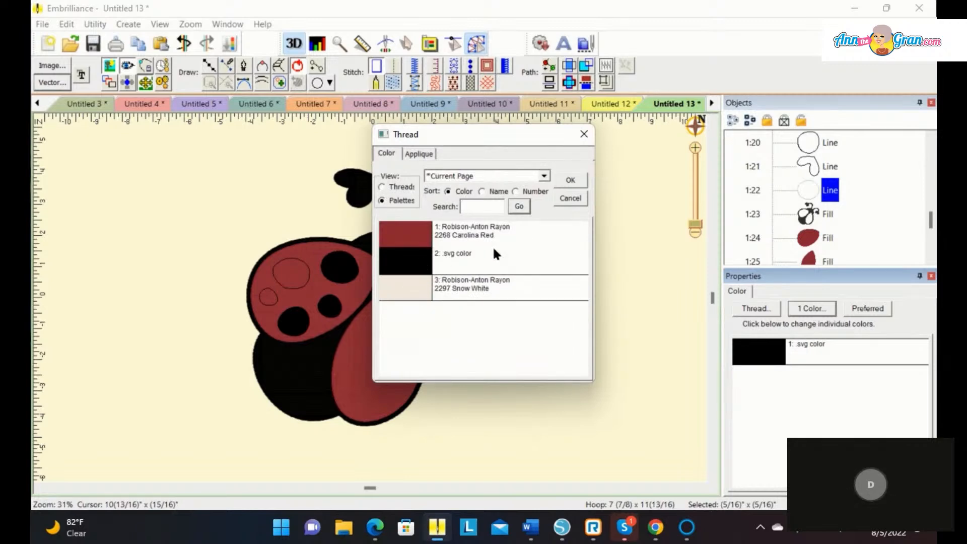
click(557, 177)
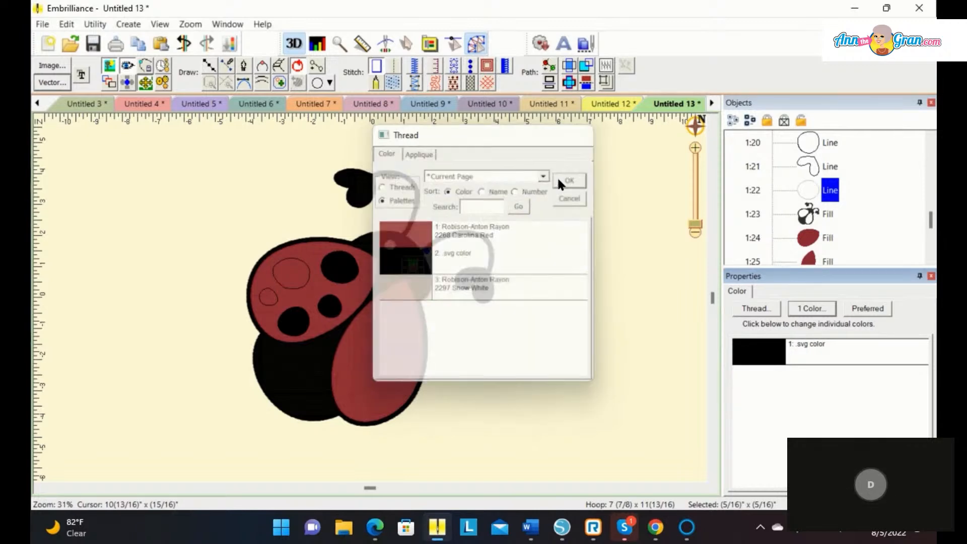
click(414, 80)
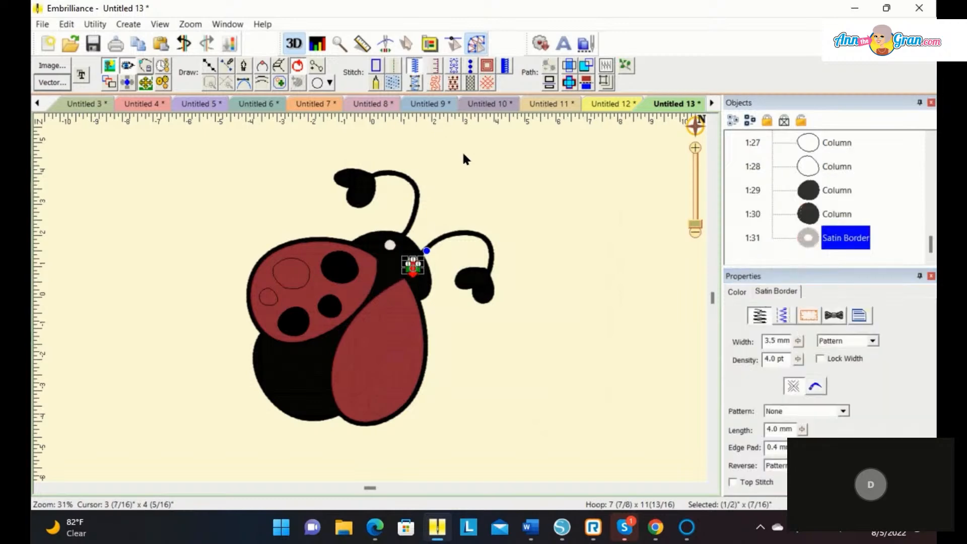
click(573, 227)
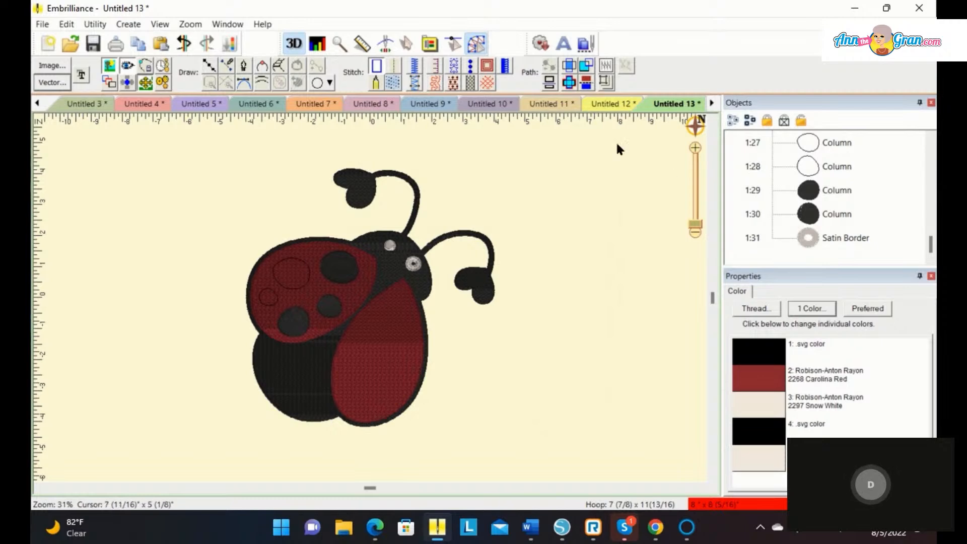
click(799, 241)
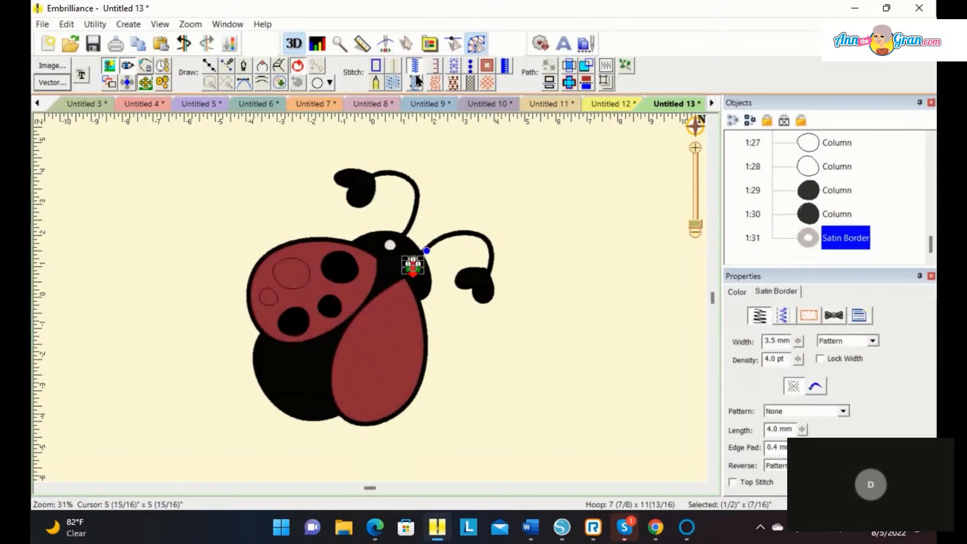
click(414, 81)
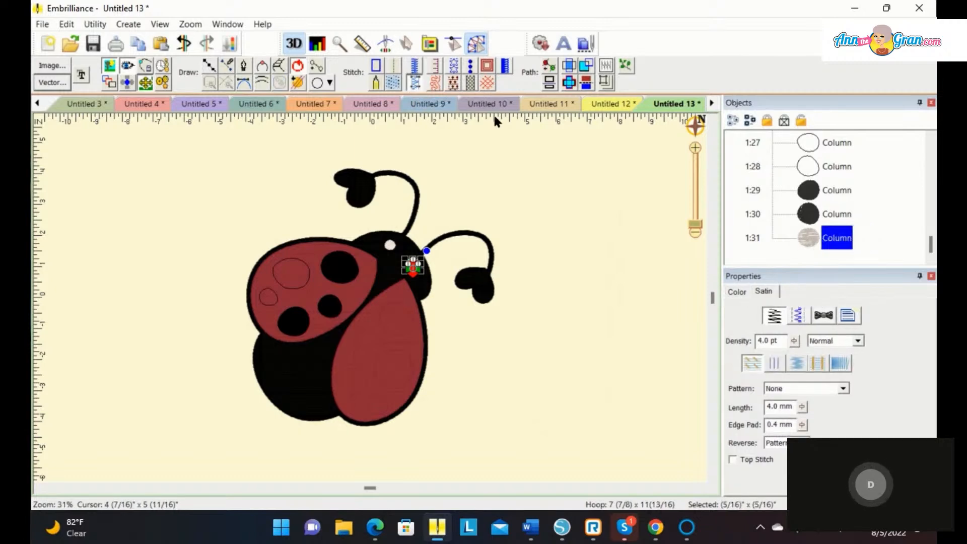
click(581, 204)
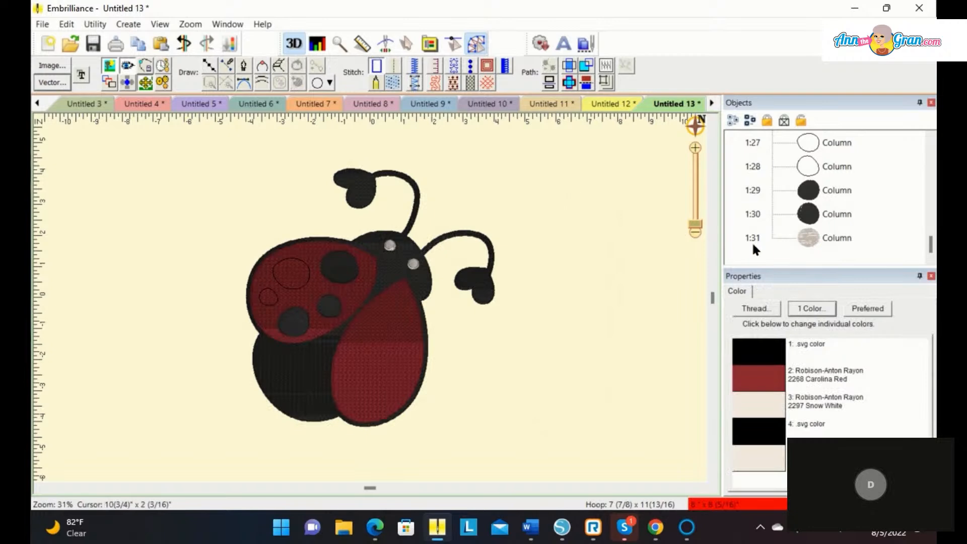
click(820, 166)
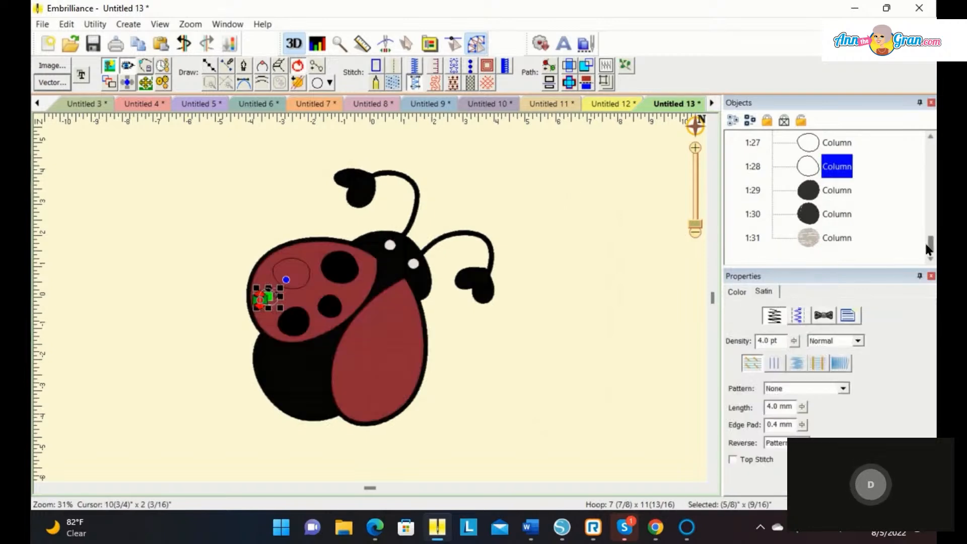
scroll(929, 243, up, 1)
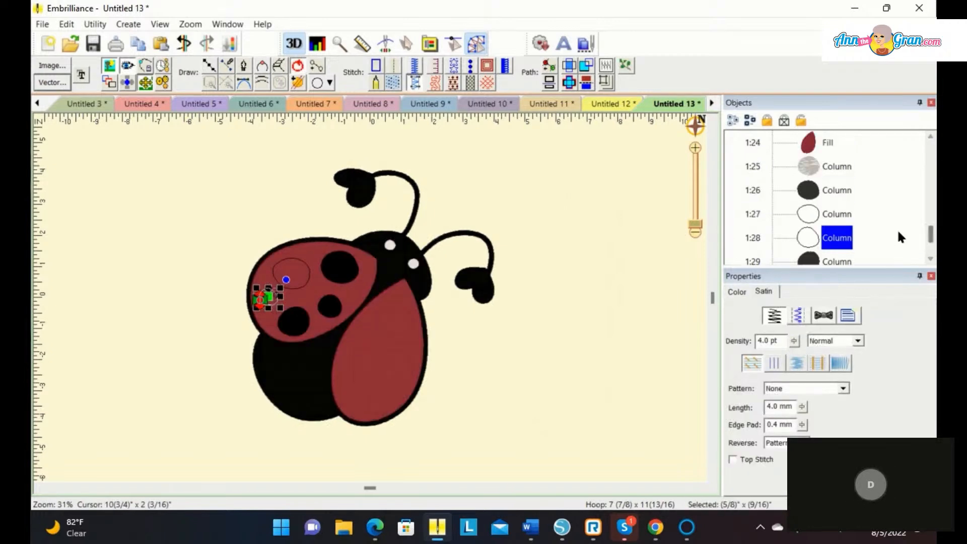
ctrl+click(848, 214)
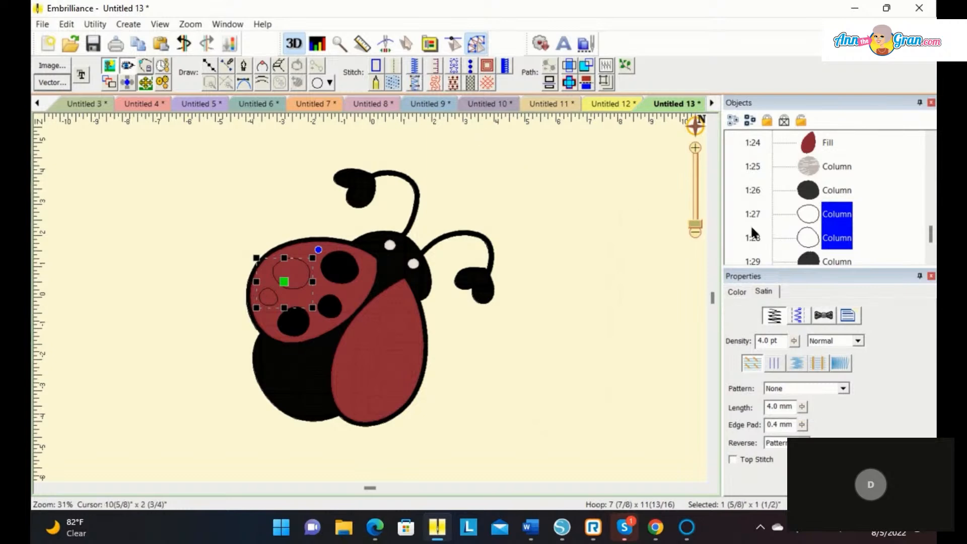
Select the five spot outlines on the ladybug's right wing and convert them to Column stitch objects
scroll(929, 237, up, 3)
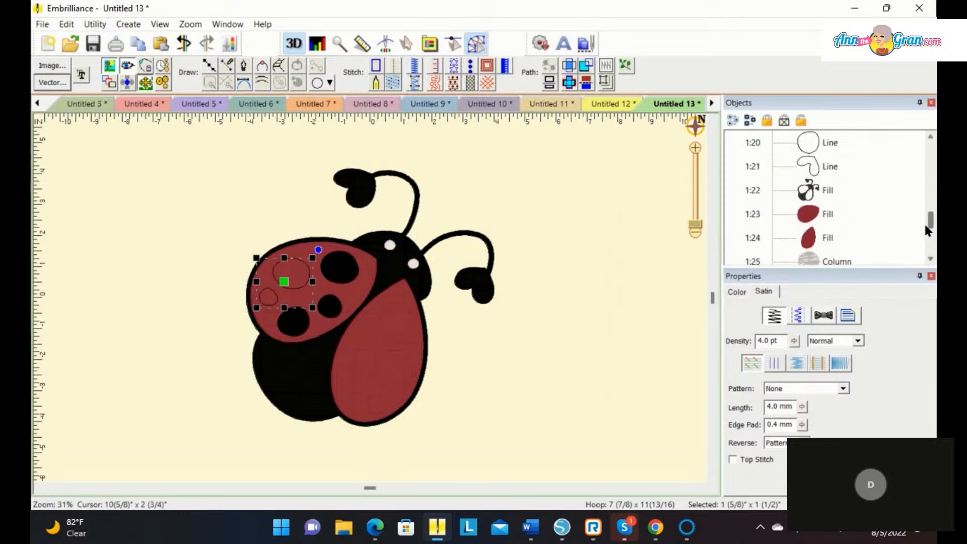
scroll(922, 214, up, 1)
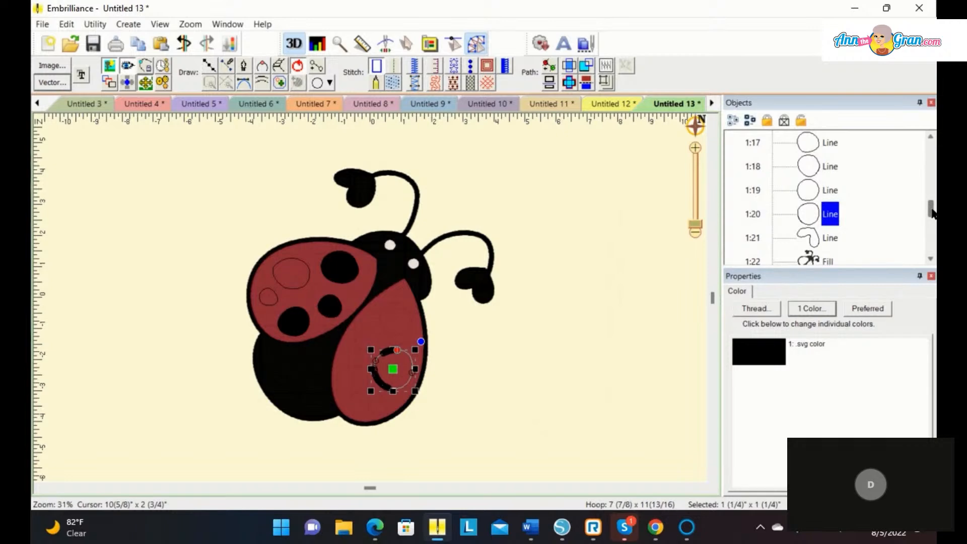
scroll(931, 214, up, 3)
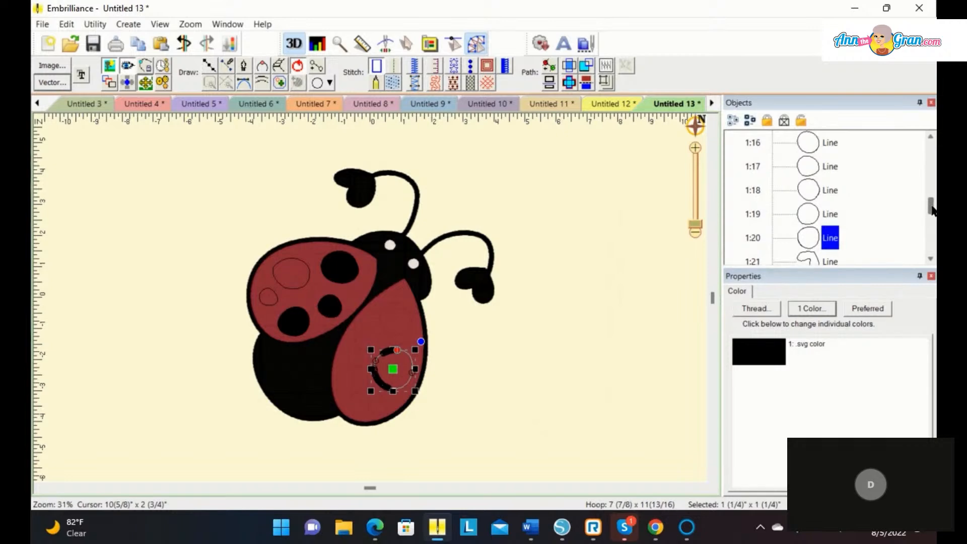
shift+click(829, 190)
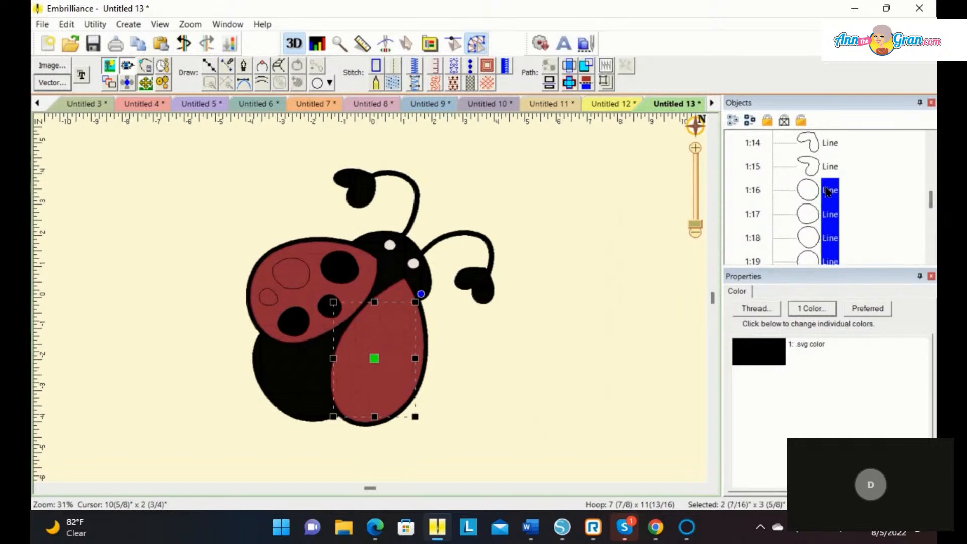
click(412, 80)
click(575, 345)
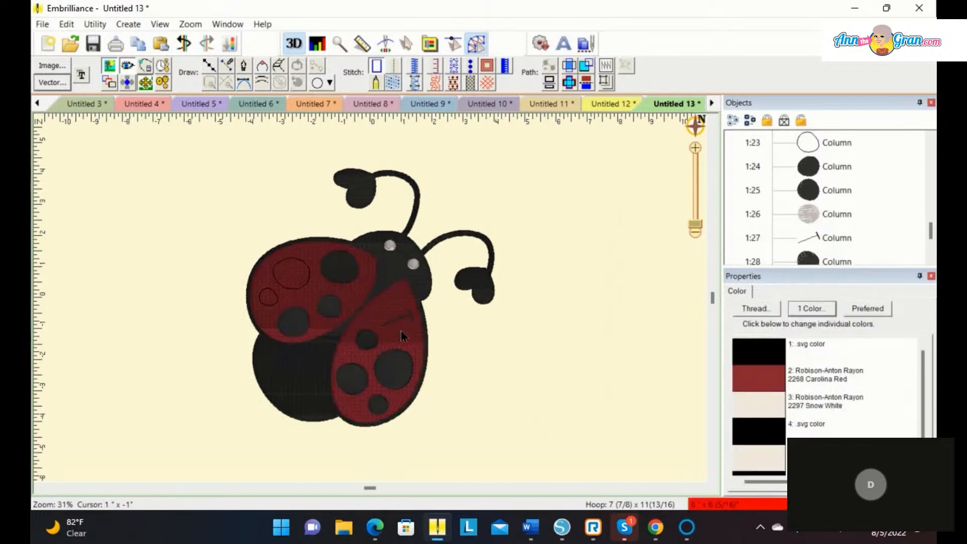
key(ctrl+z)
click(537, 368)
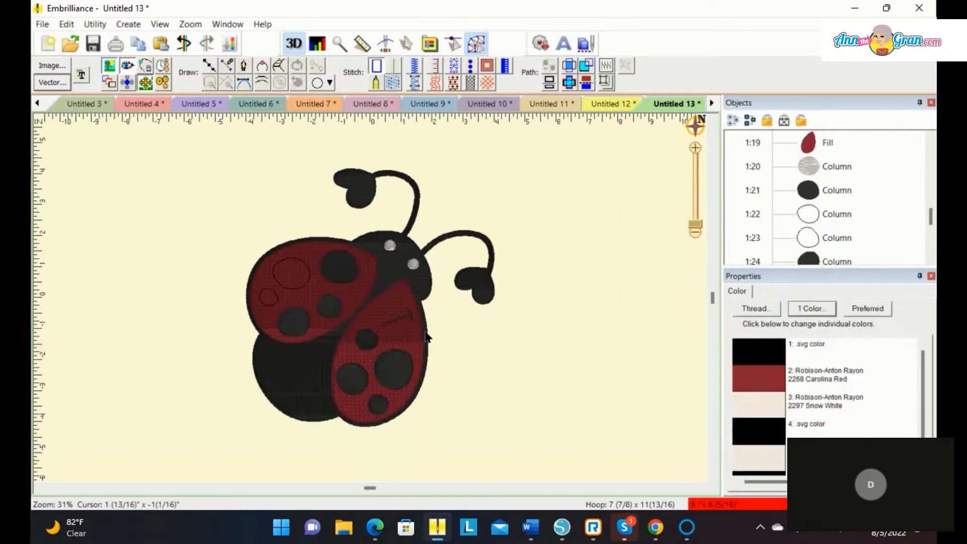
Convert the two unfilled Column spots on the left wing to Fill stitch objects
click(423, 335)
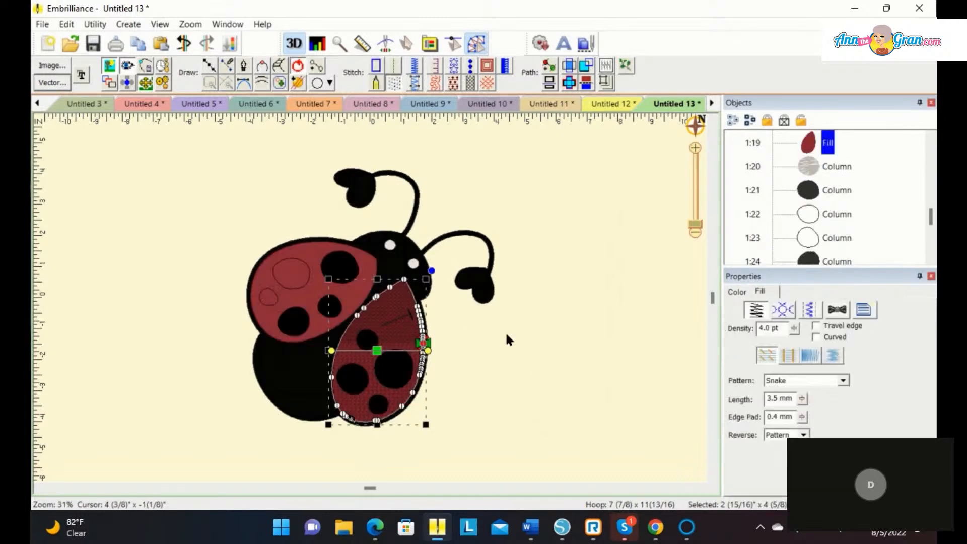
click(830, 214)
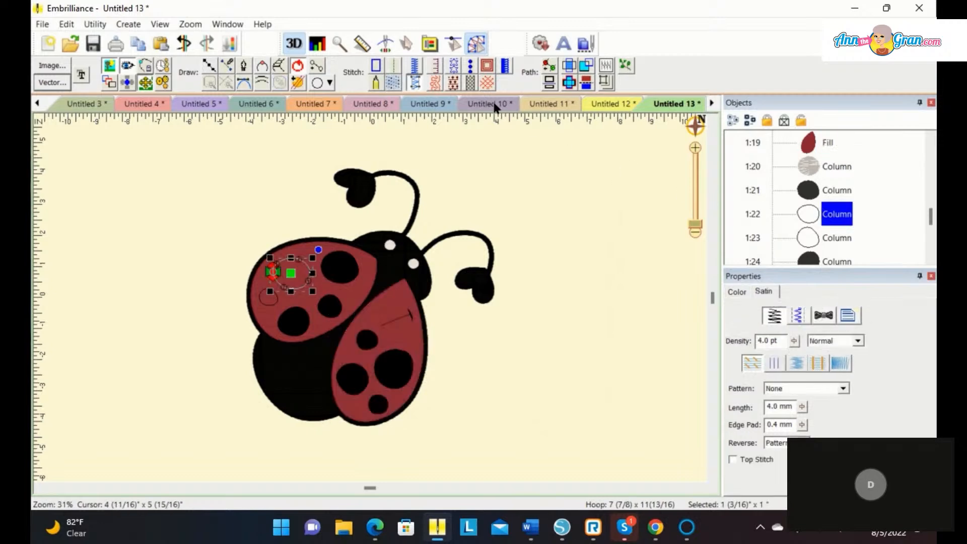
click(394, 83)
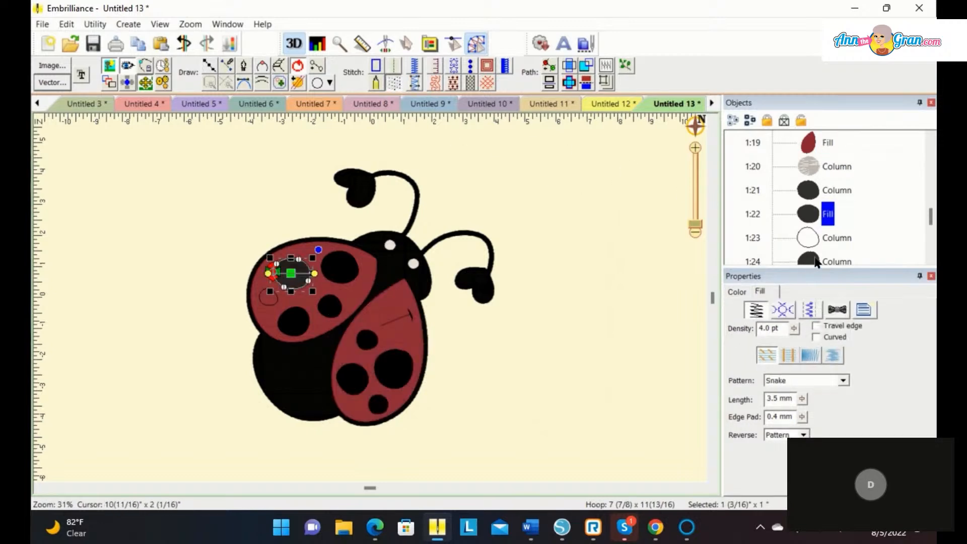
click(825, 238)
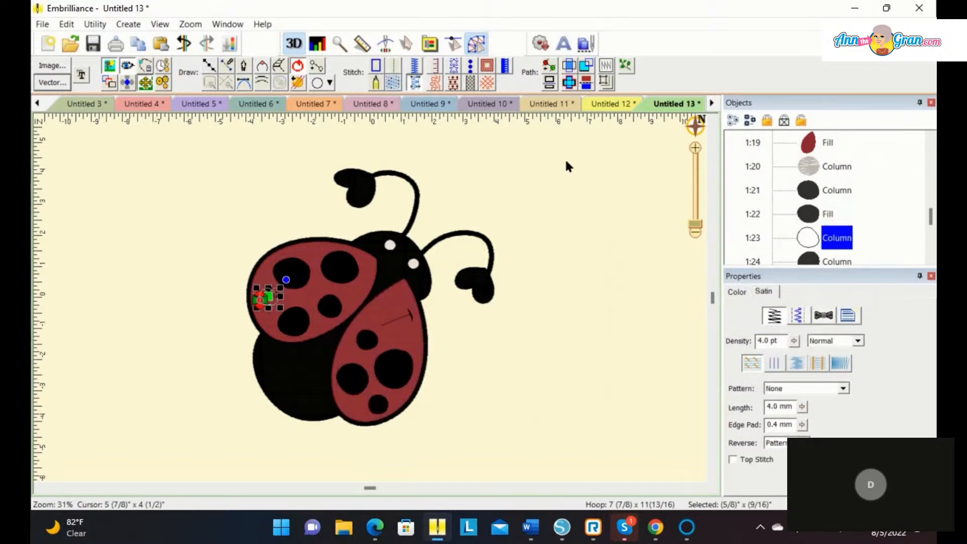
click(394, 83)
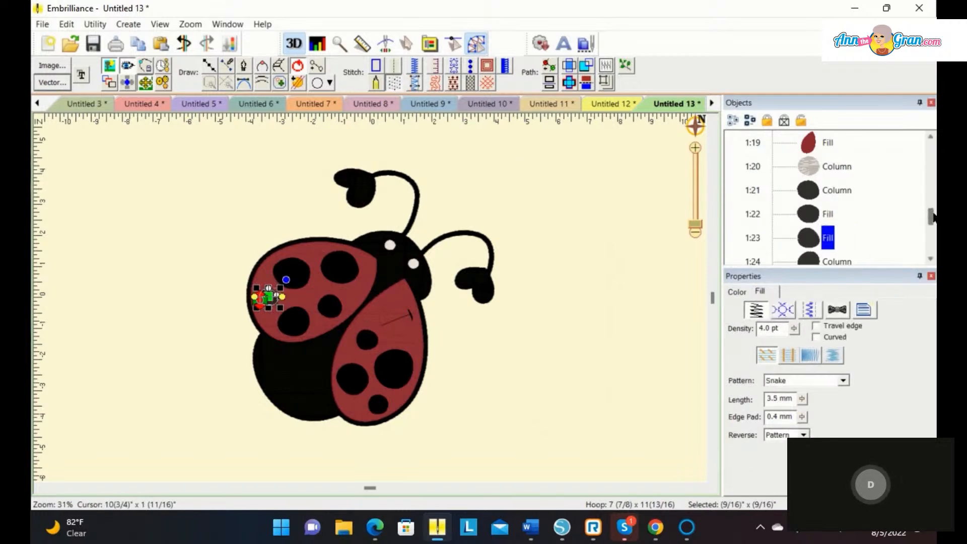
Convert the incomplete Column spot near the tip of the right wing to a Fill stitch object
scroll(931, 222, down, 1)
drag(932, 220, 931, 230)
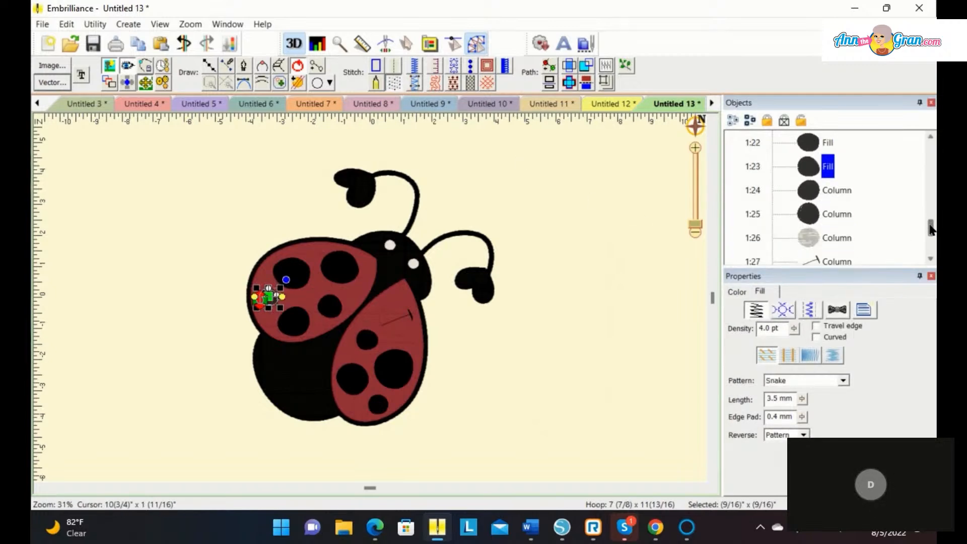
click(819, 256)
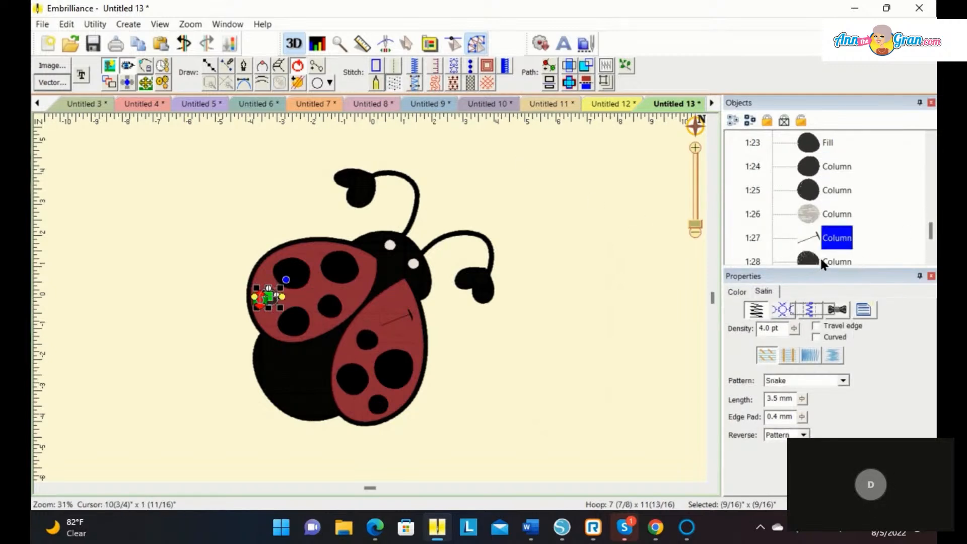
click(393, 80)
click(547, 201)
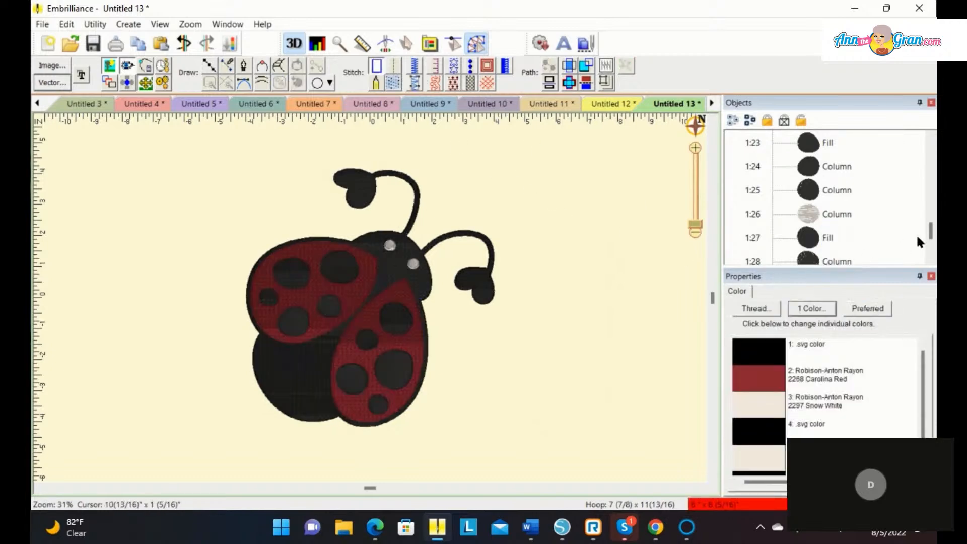
Recolor both inner heart outlines on the antennae to Robison-Anton Rayon 2268 Carolina Red and convert them to Column stitch objects
drag(931, 231, 932, 204)
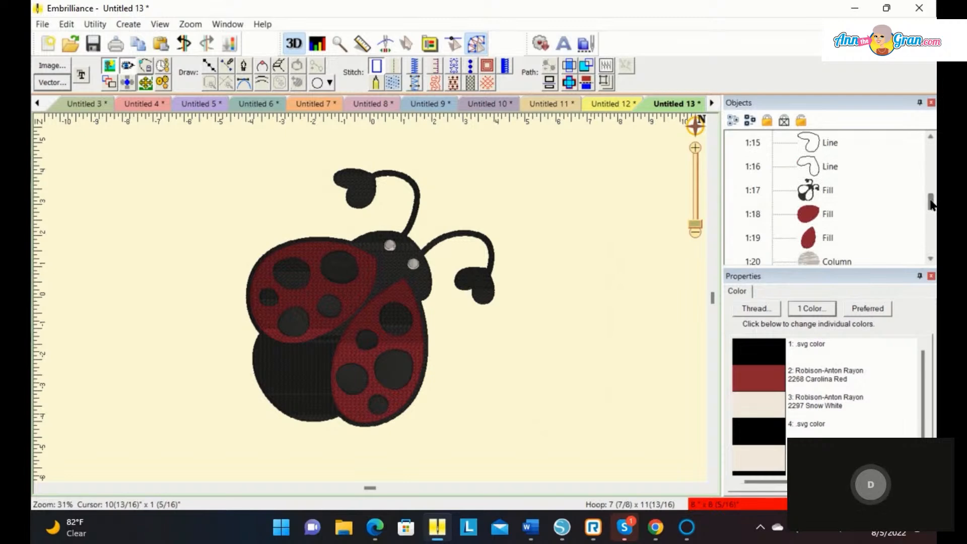
click(827, 144)
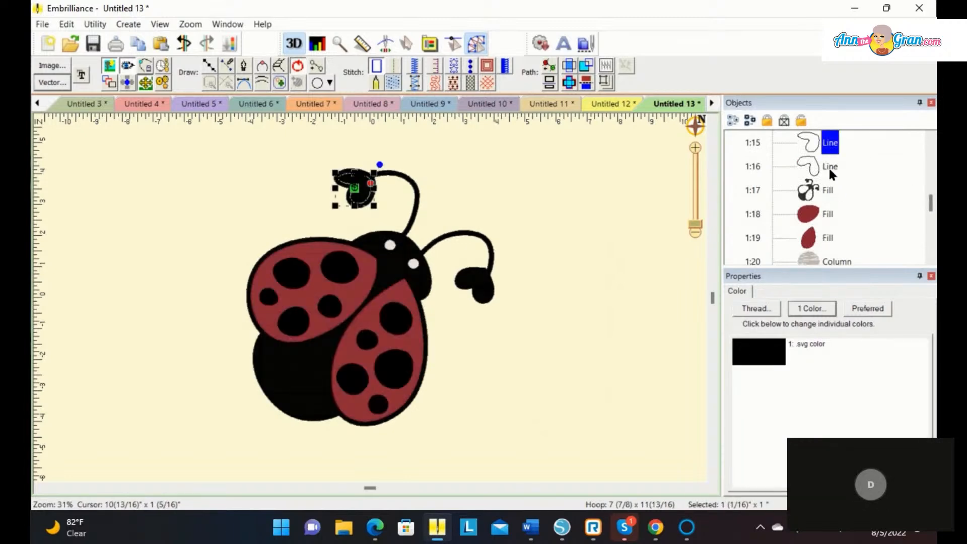
ctrl+click(828, 166)
click(774, 356)
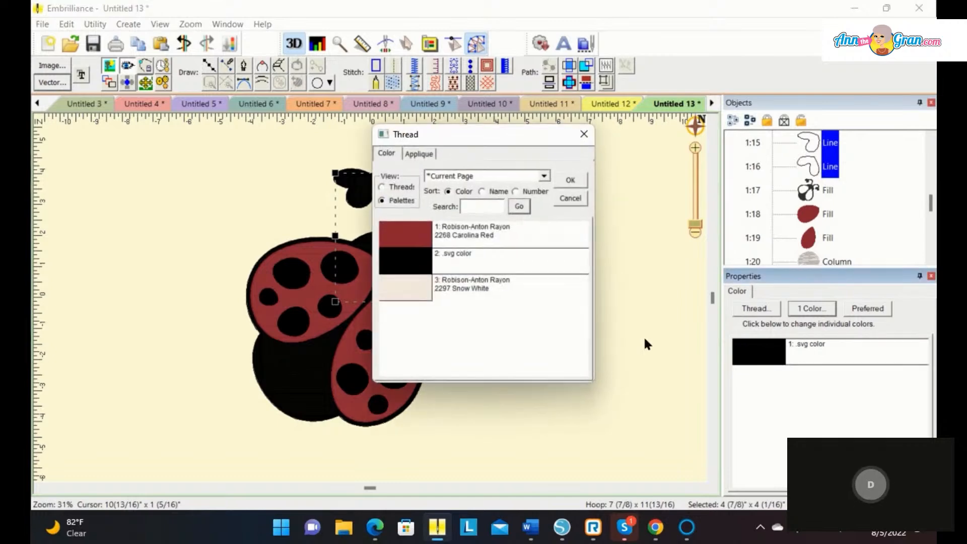
click(565, 178)
click(414, 82)
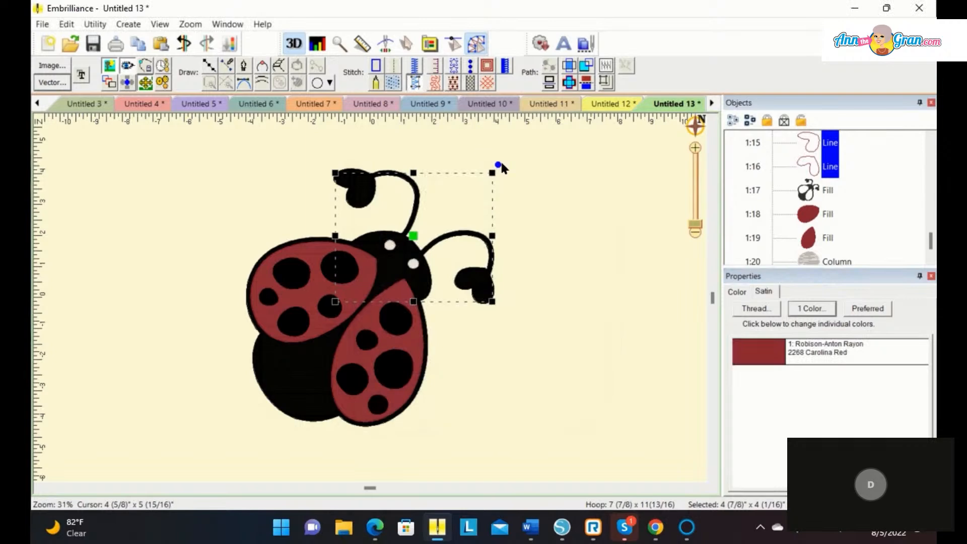
click(556, 192)
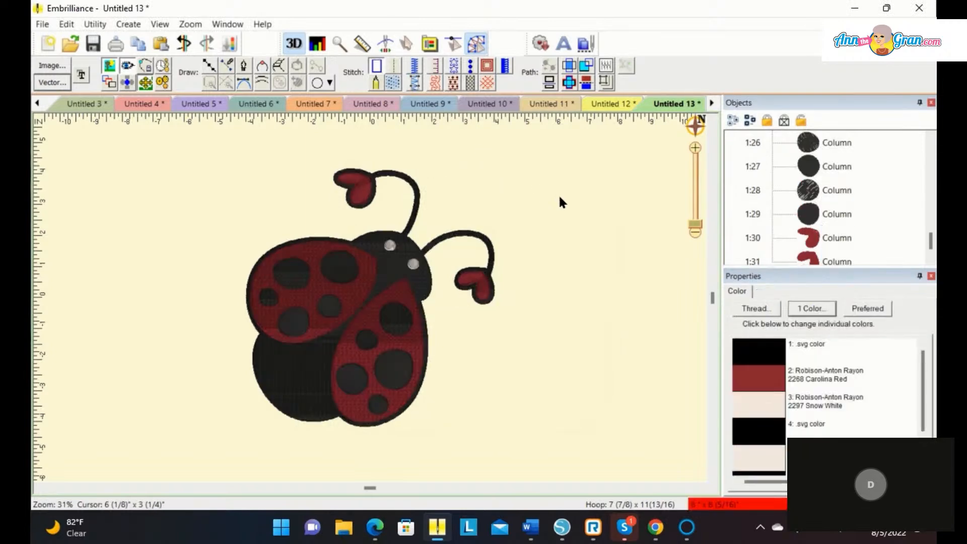